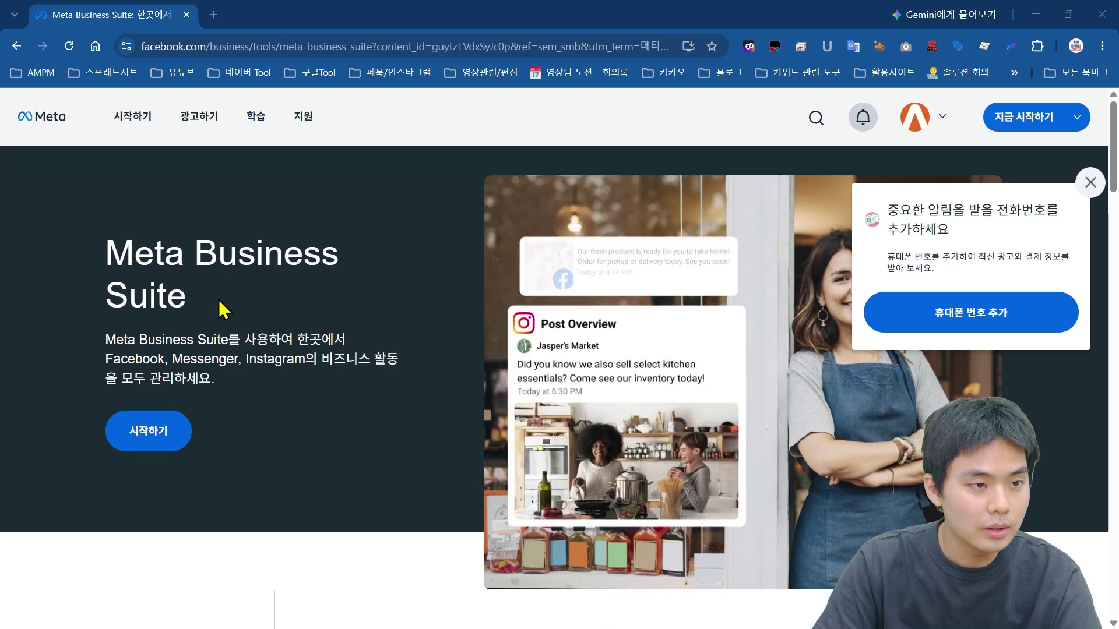
Step: Search Google for '메타 비즈니스 스위트' and scan the results for the official site
click(213, 14)
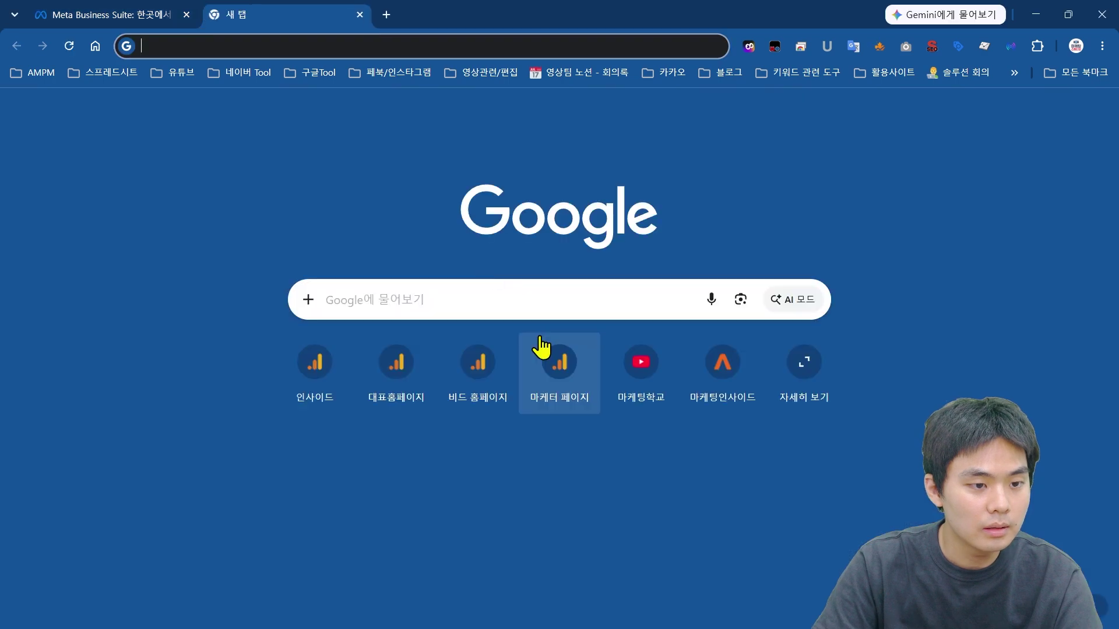
text(메타 비즈니스 스위)
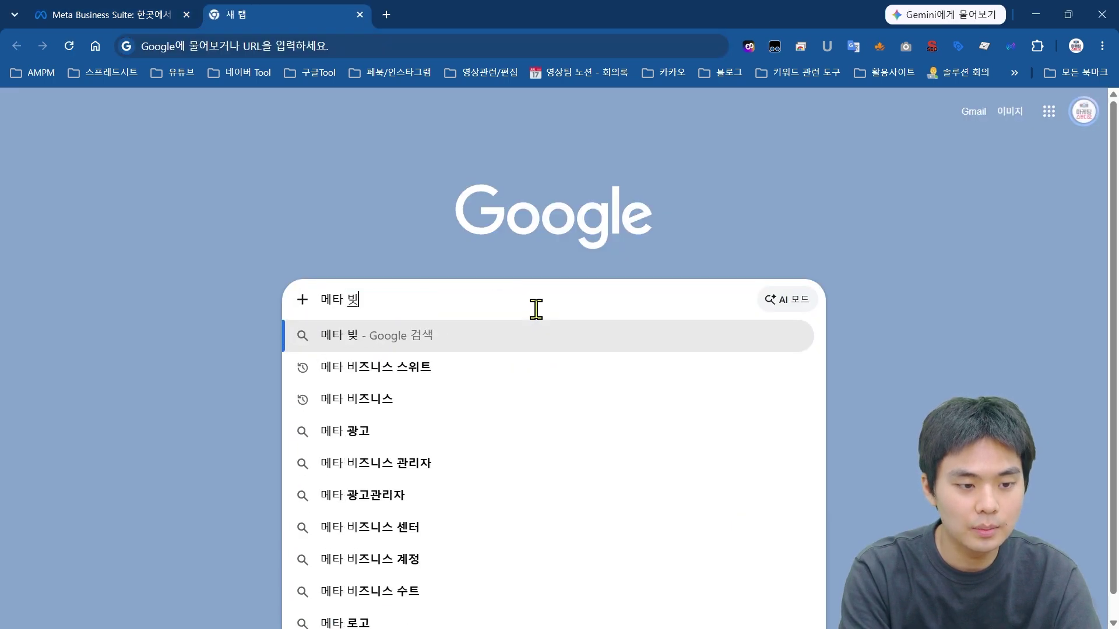
text(트)
key(Return)
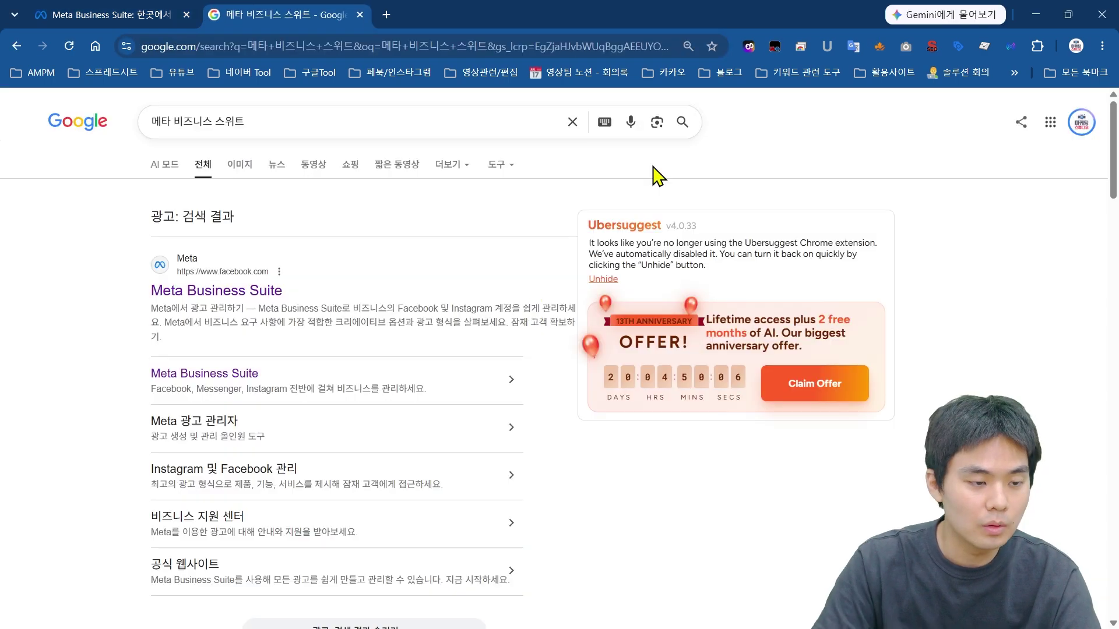
scroll(493, 258, down, 3)
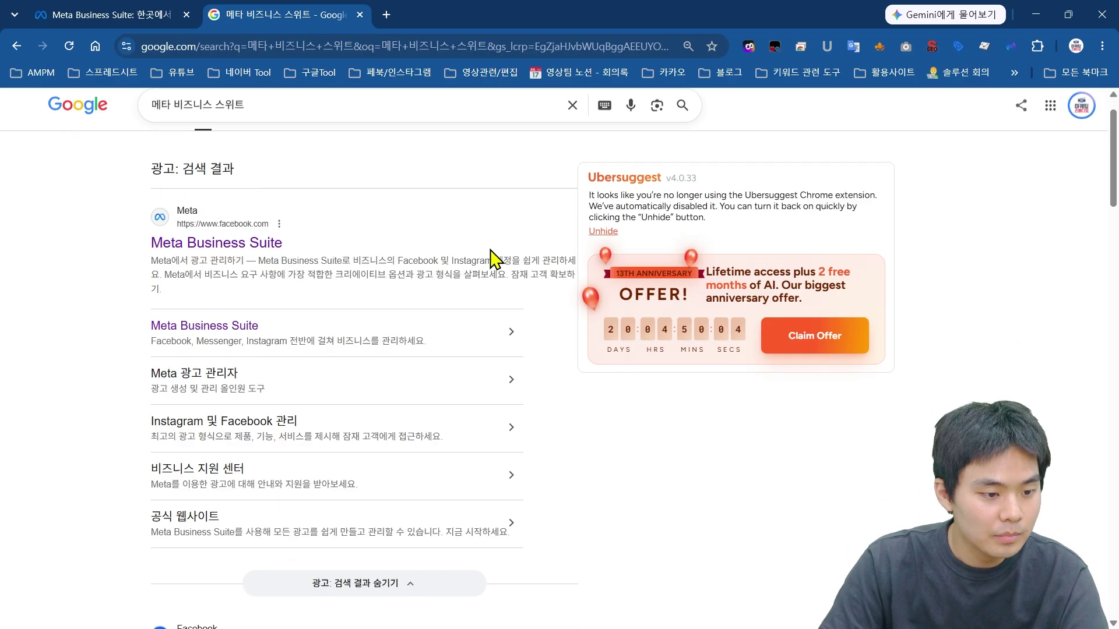
scroll(500, 275, up, 3)
scroll(146, 286, down, 6)
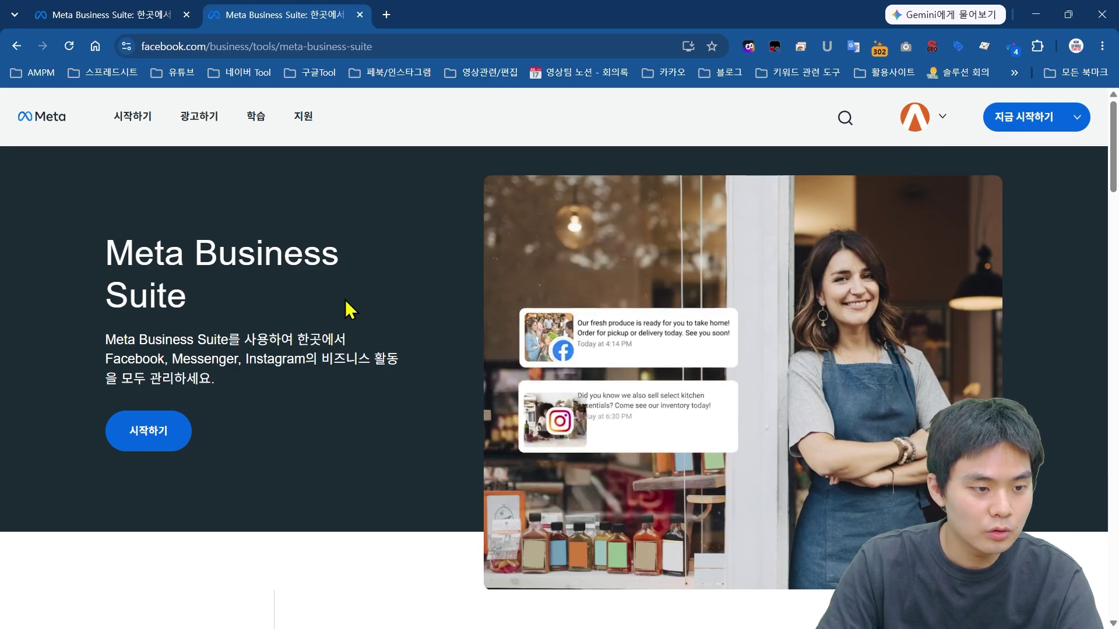
Step: Open the Business Suite home for the AMPM global business with 시작하기
click(165, 444)
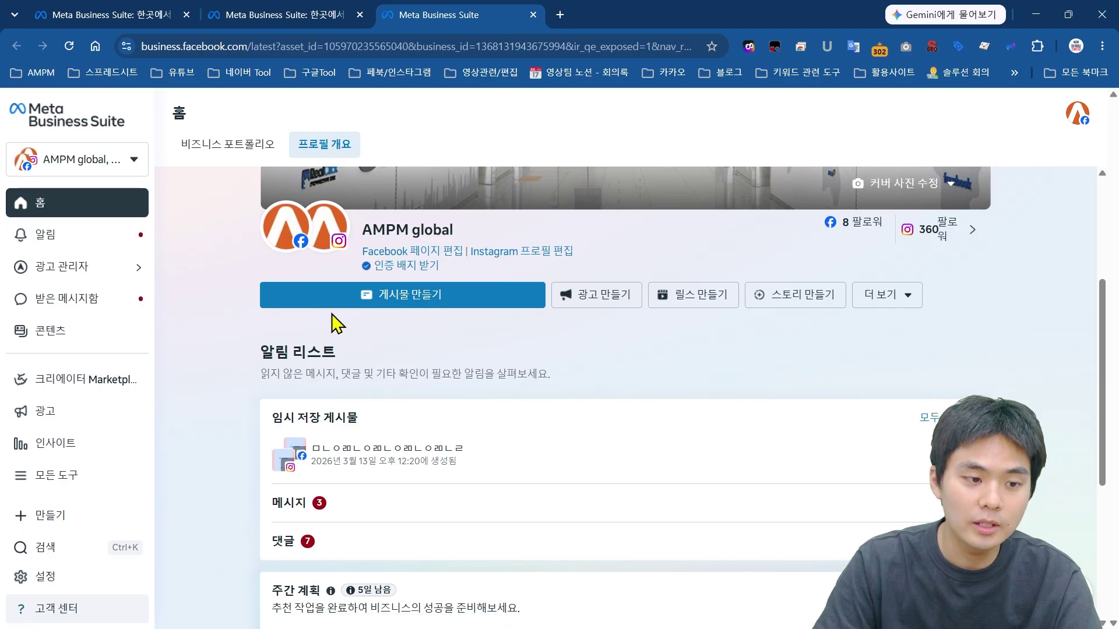
Step: Open the business settings and pass the passkey check to reach the People list
click(43, 578)
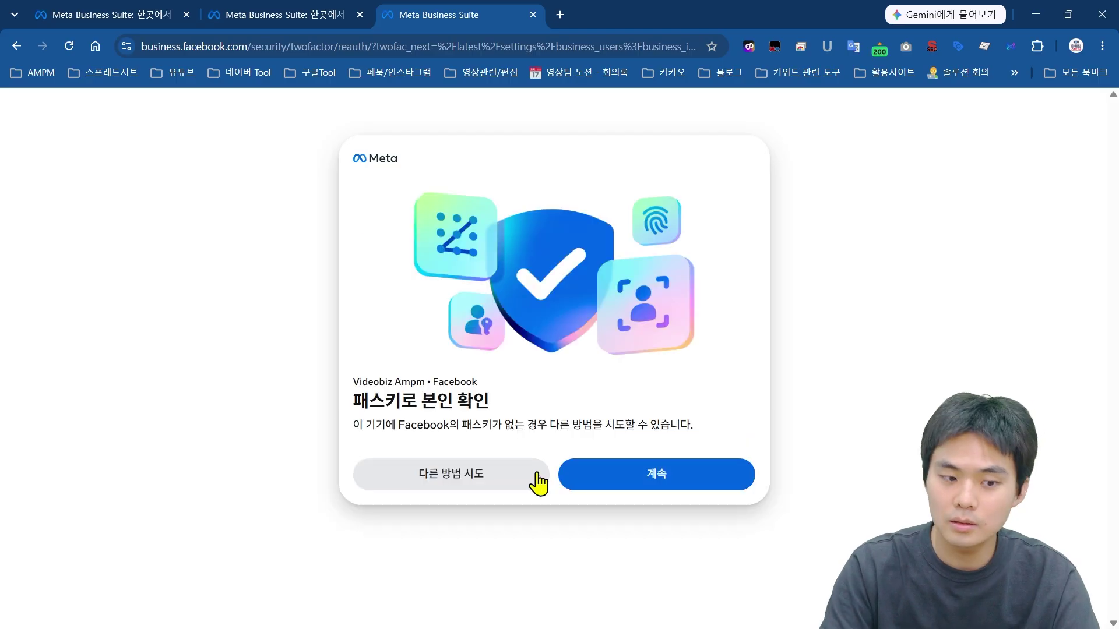
click(615, 479)
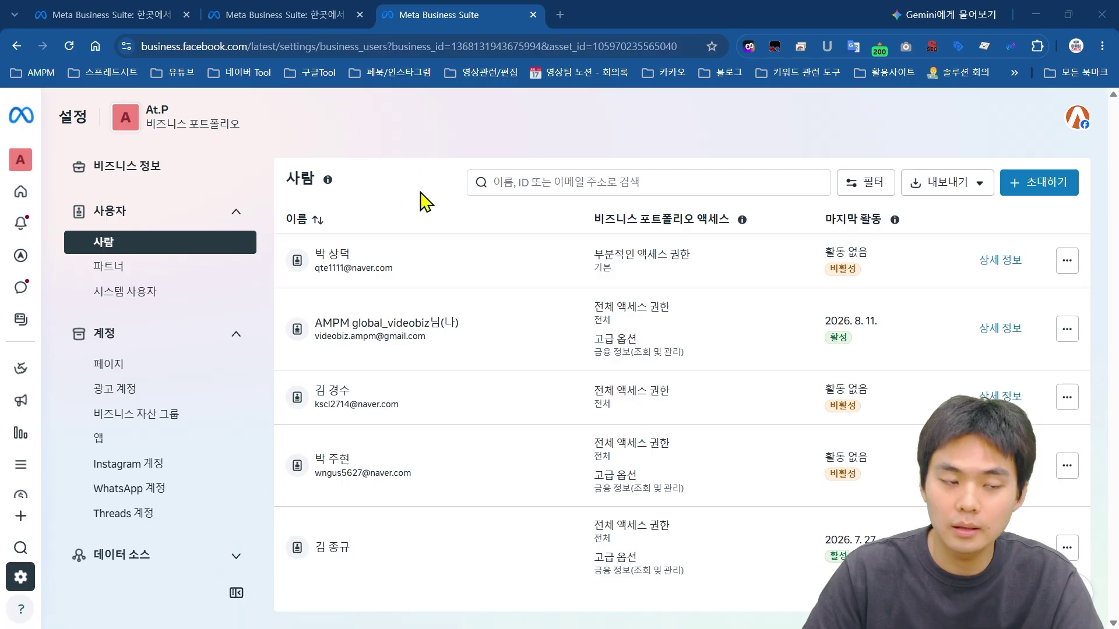
Step: Review the At.P business portfolio information, then return to the People list
click(138, 169)
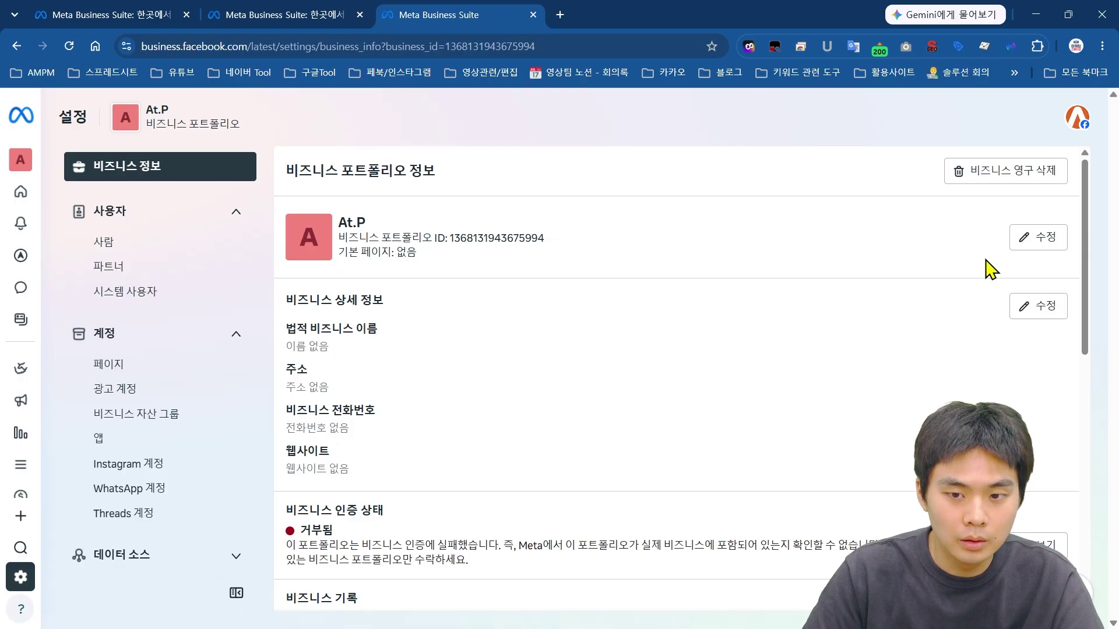
scroll(991, 270, down, 1)
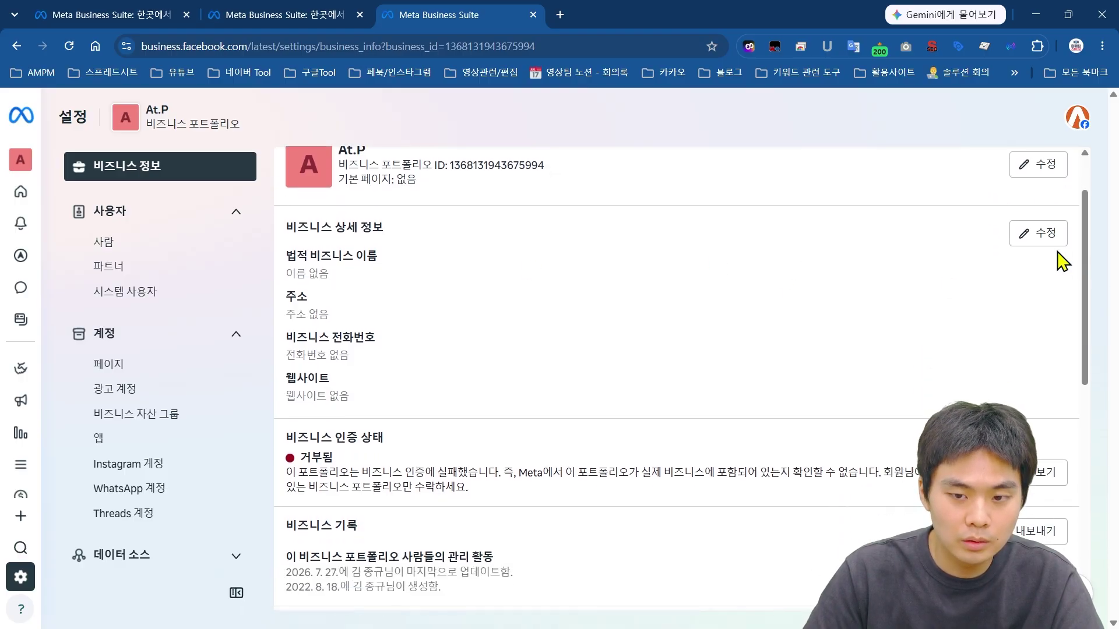
scroll(855, 320, down, 5)
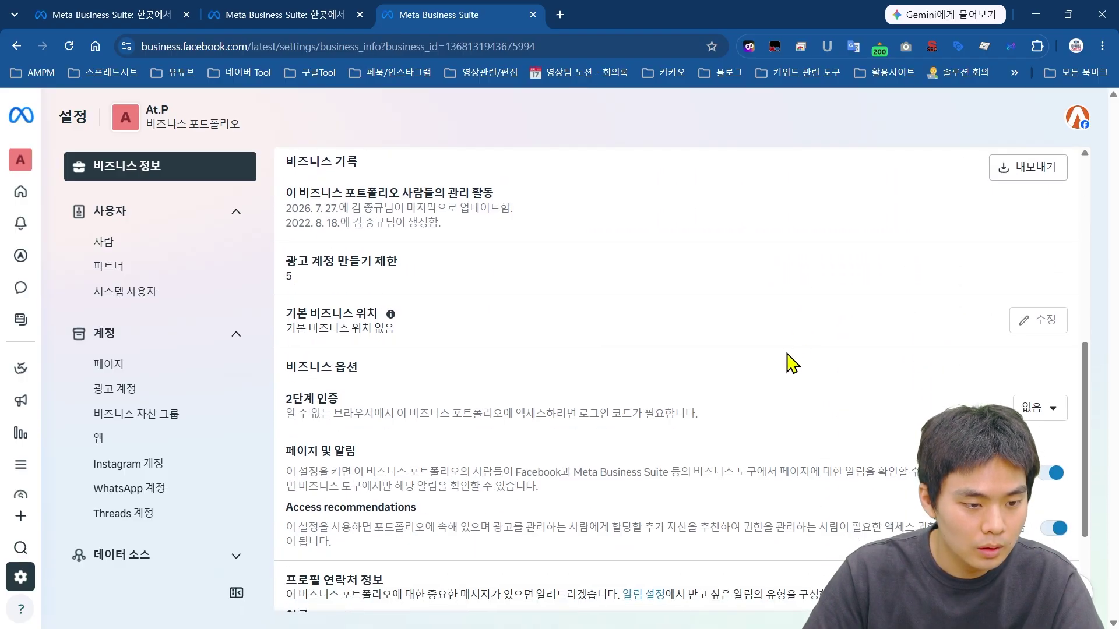
scroll(792, 364, down, 2)
scroll(688, 452, up, 8)
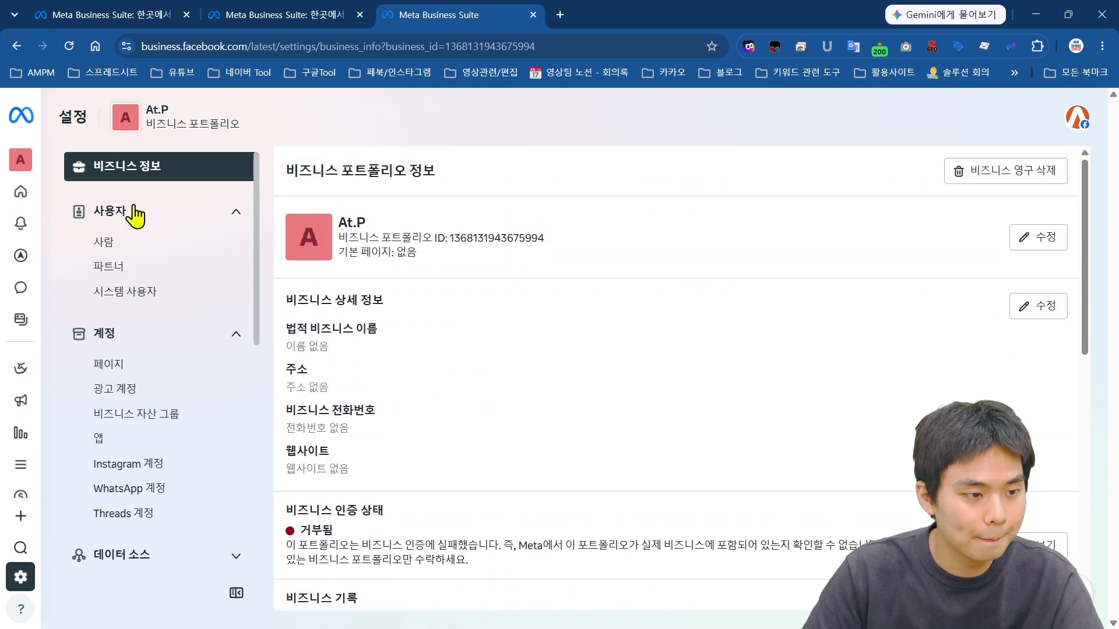
click(129, 251)
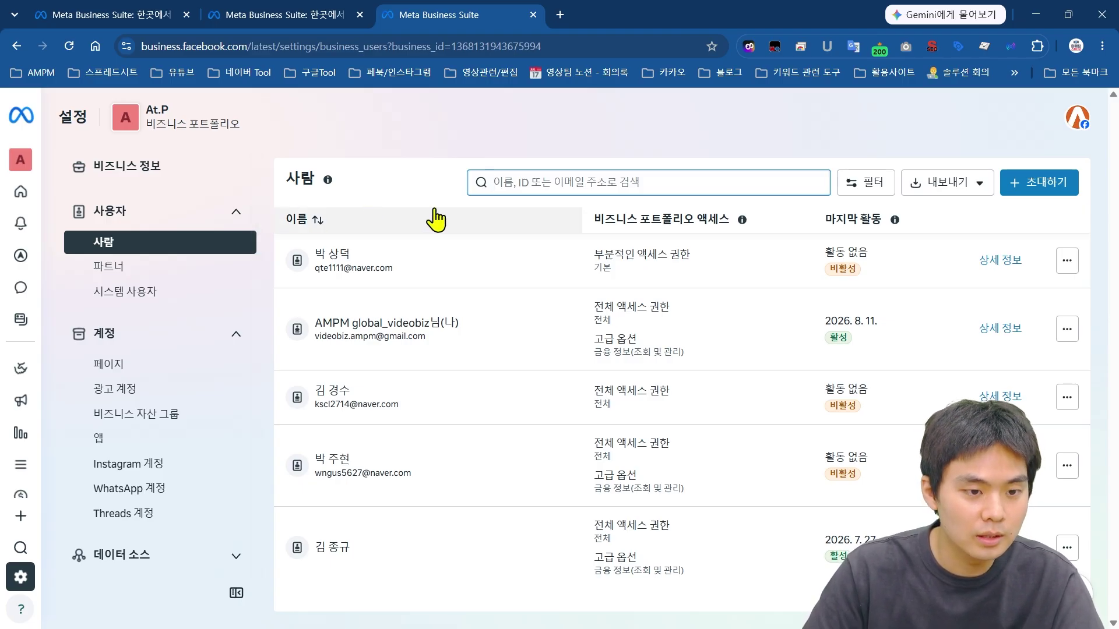
Step: Start a new person invitation to the At.P portfolio with 초대하기
click(588, 178)
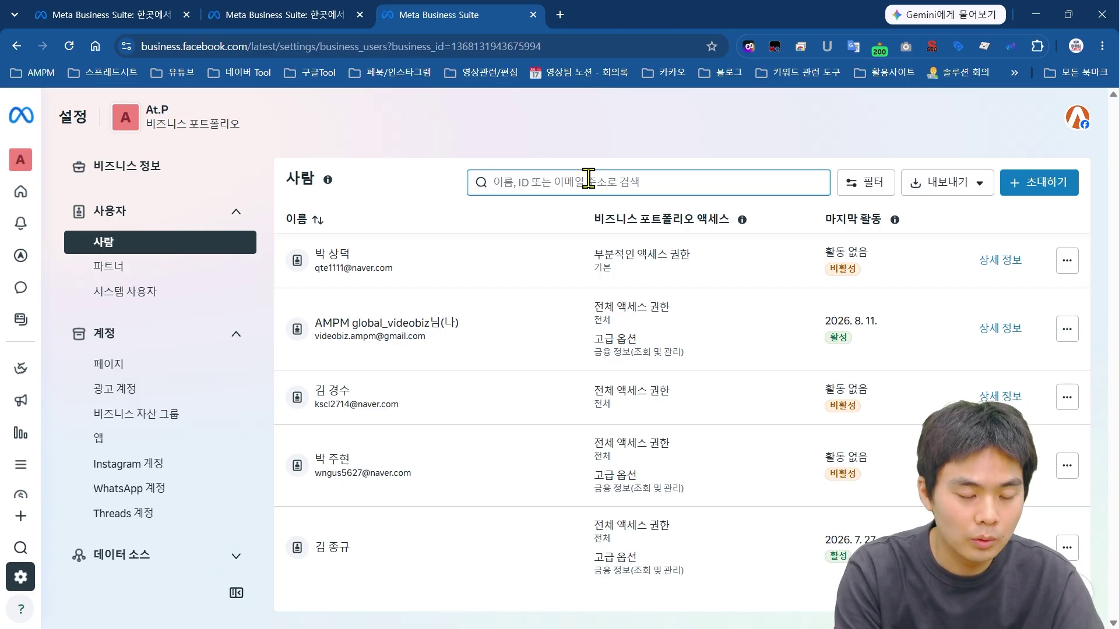
text(ㄱ)
key(BackSpace)
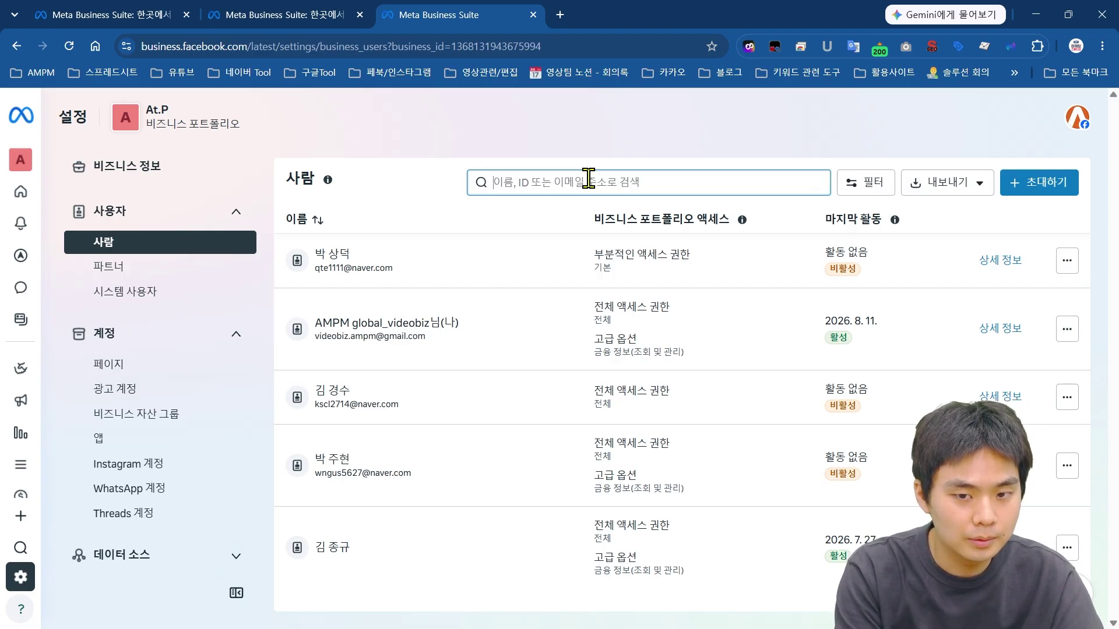
click(1024, 197)
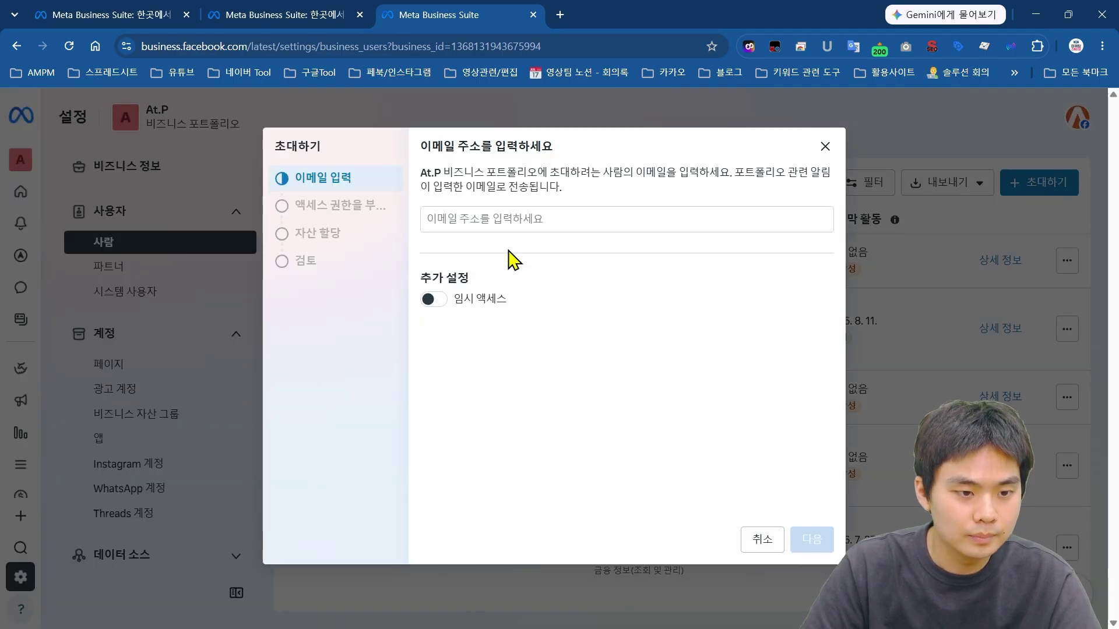
Step: Enter the invitee's e-mail address with 임시 액세스 (temporary access) switched on
click(492, 224)
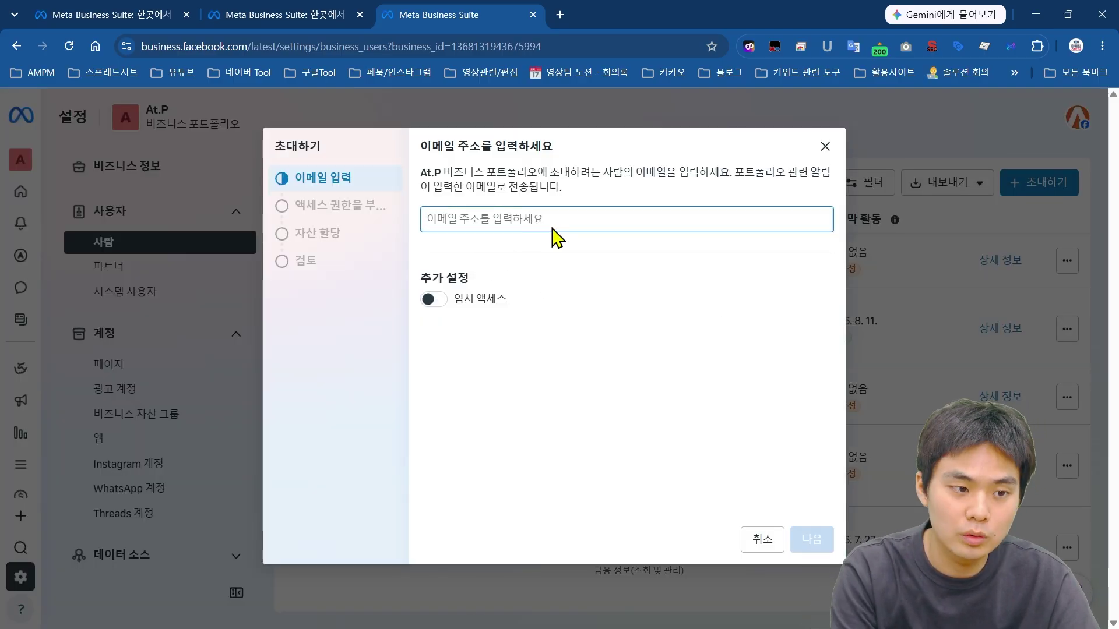
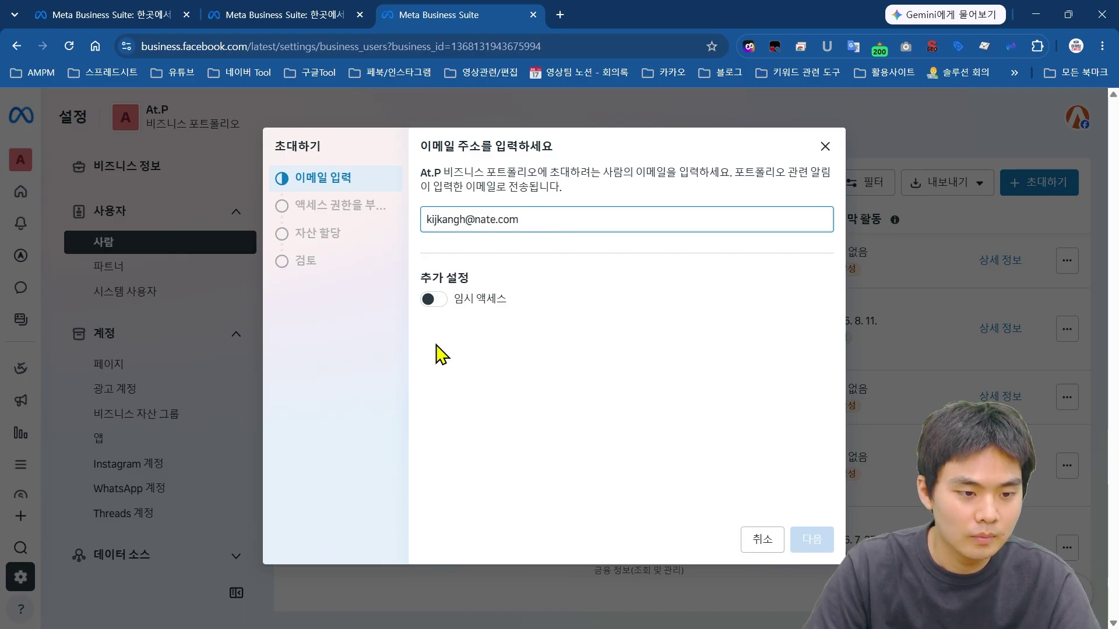
click(433, 300)
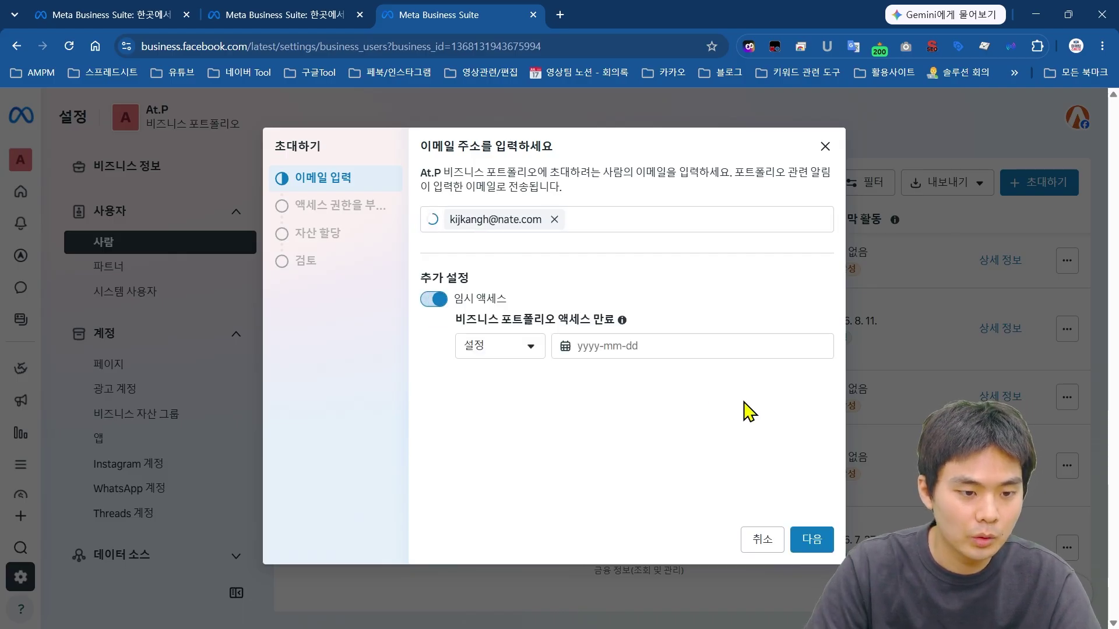
click(815, 542)
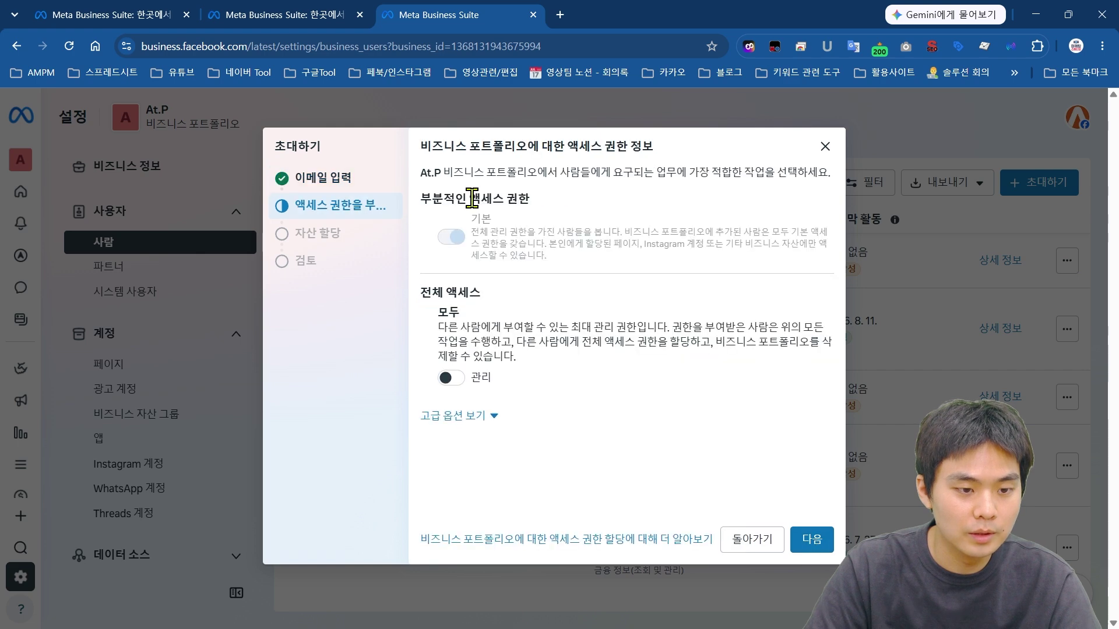
Step: Turn on 전체 액세스 관리 full management access, view advanced options, and continue to asset assignment
drag(426, 287, 593, 316)
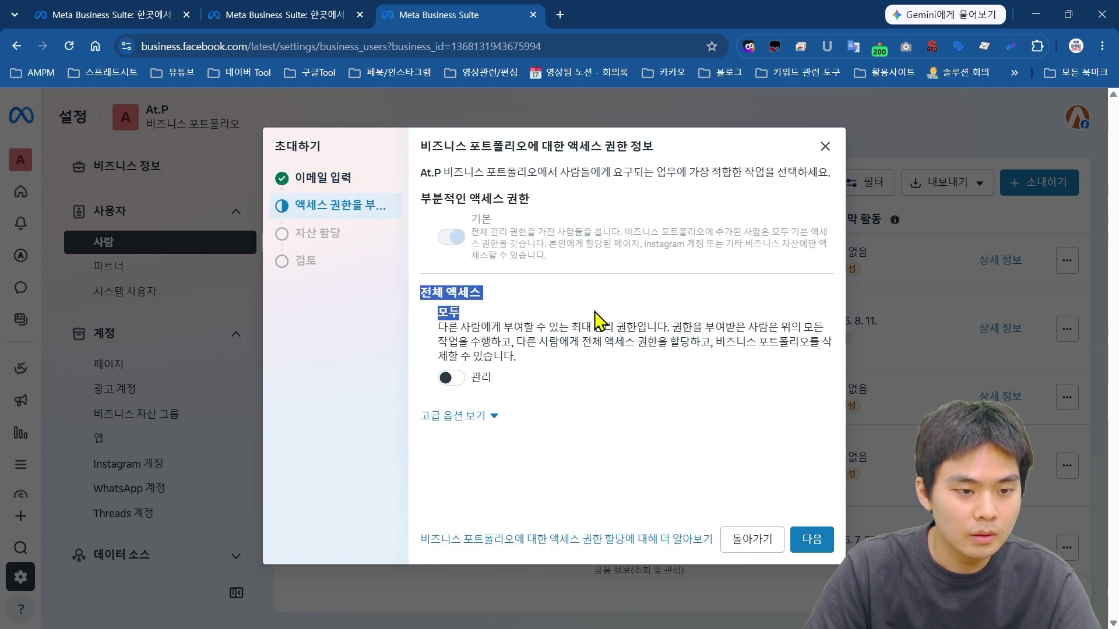
click(520, 318)
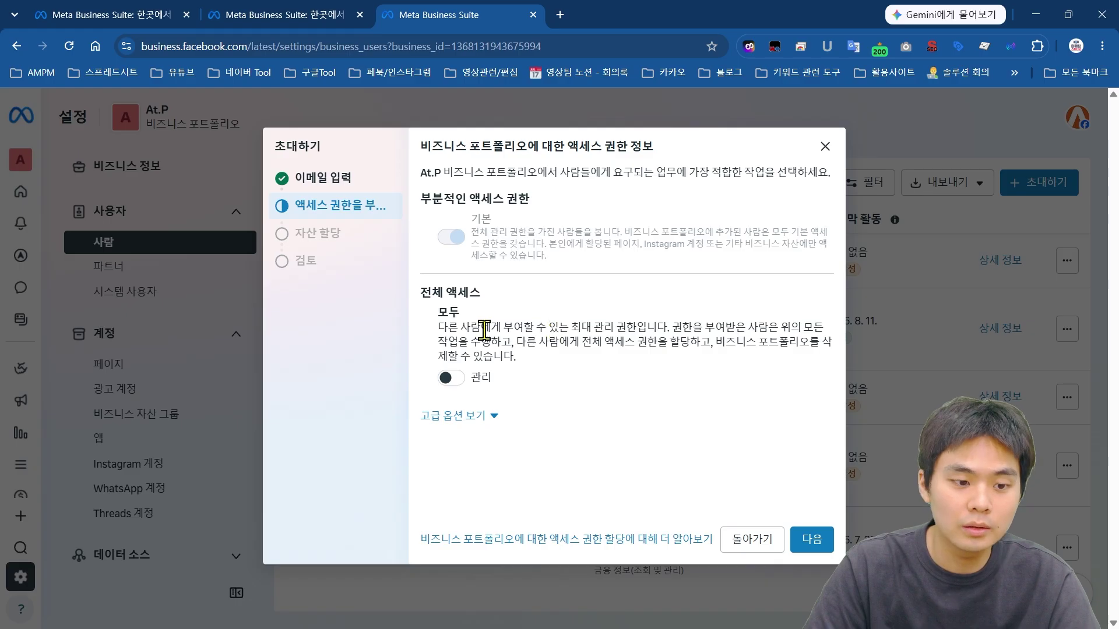
drag(422, 293, 493, 294)
click(507, 318)
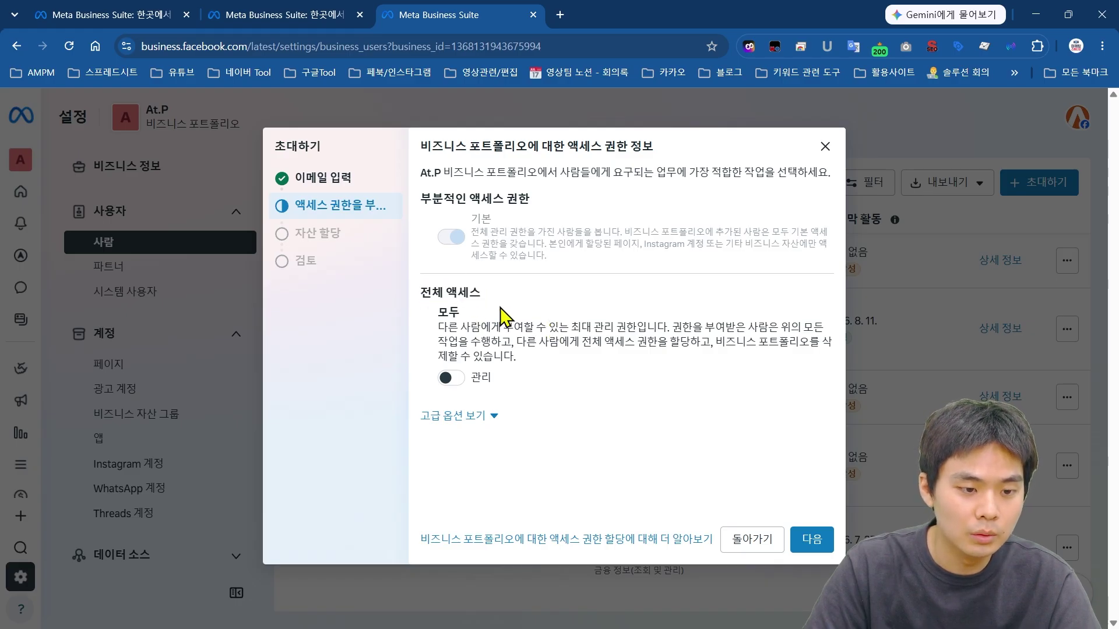
click(451, 378)
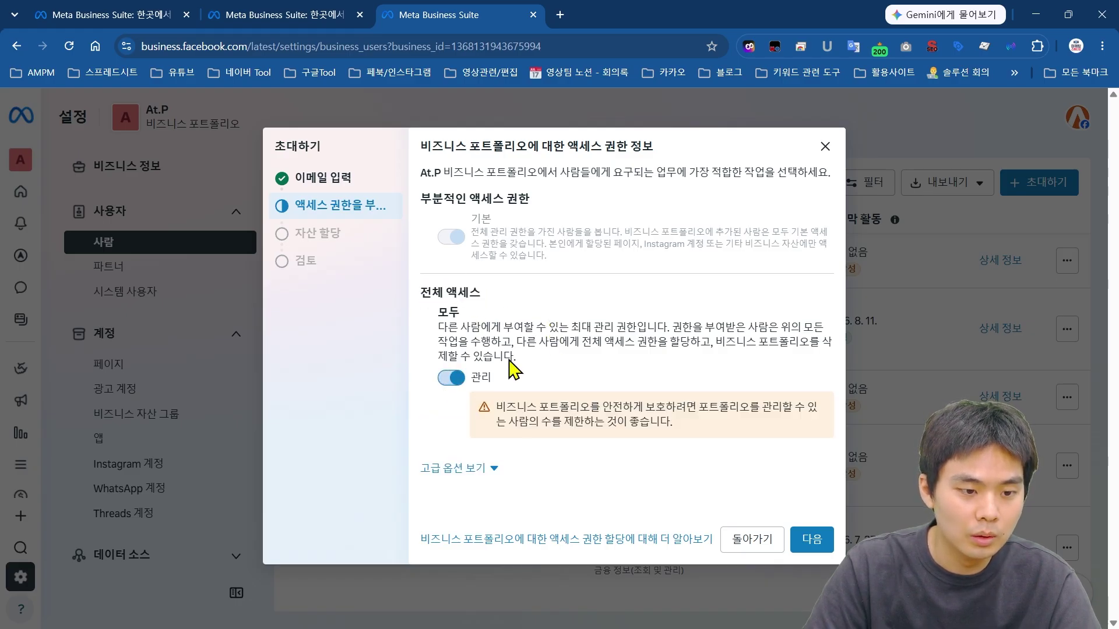
click(452, 380)
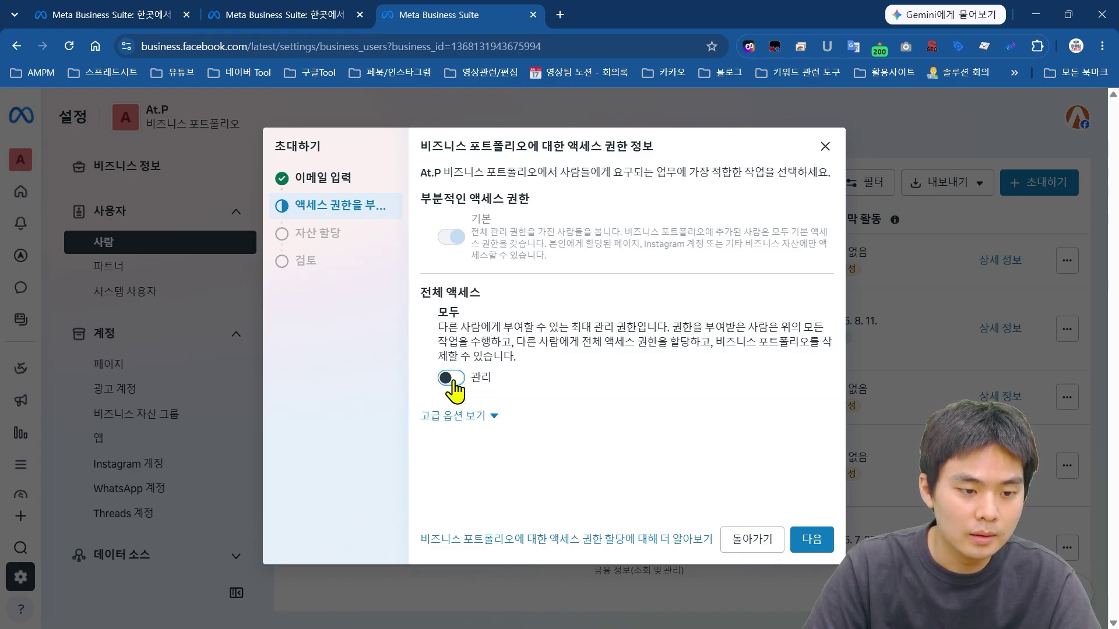
click(462, 417)
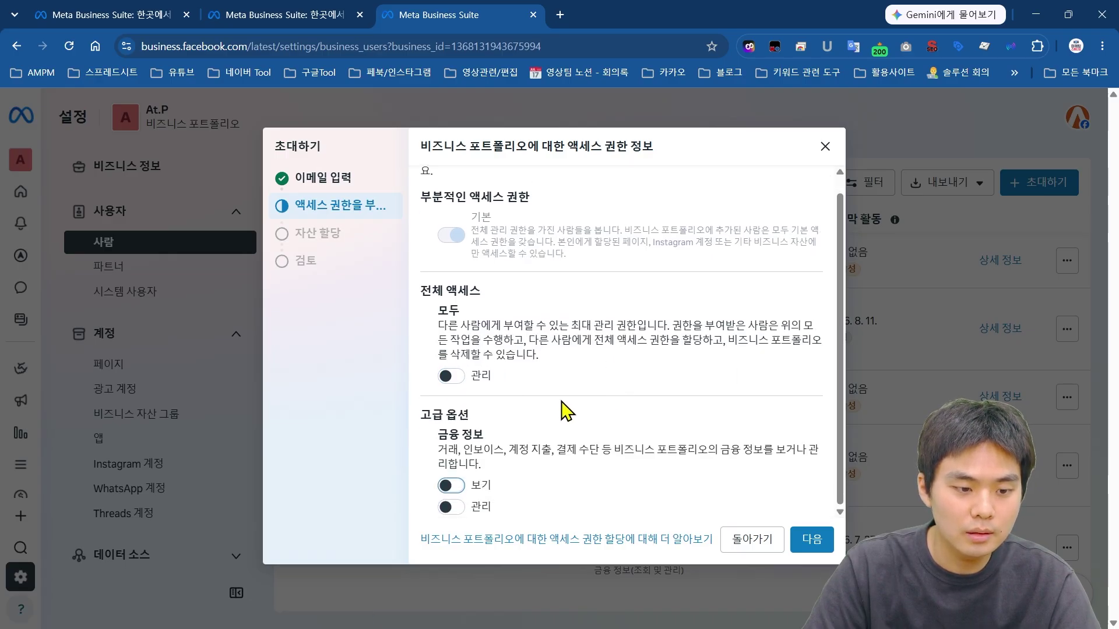
scroll(466, 303, up, 1)
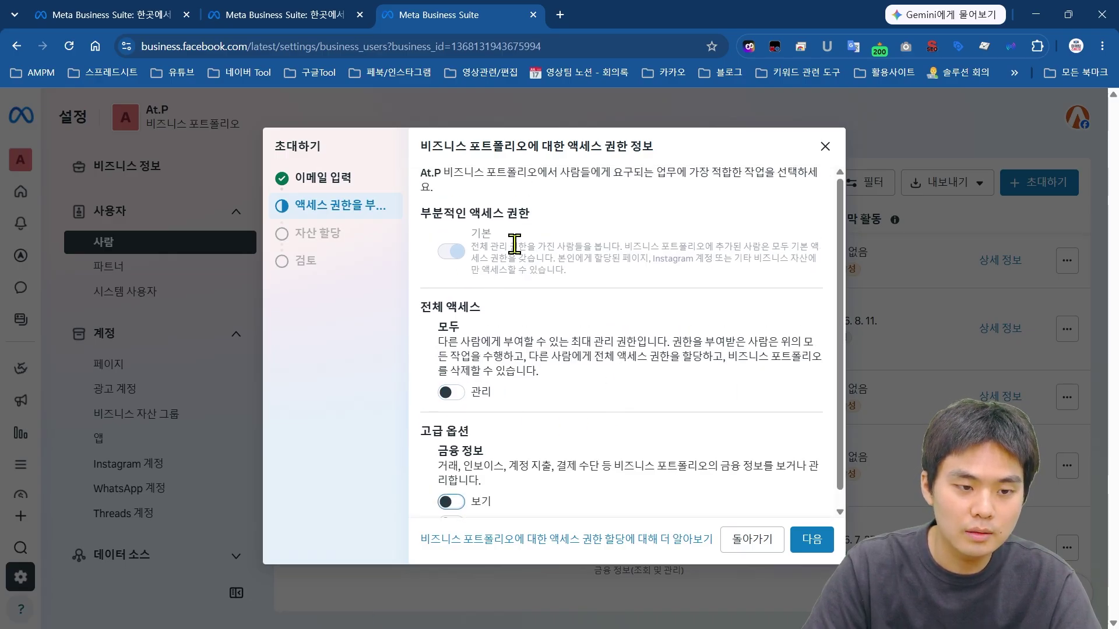
click(451, 392)
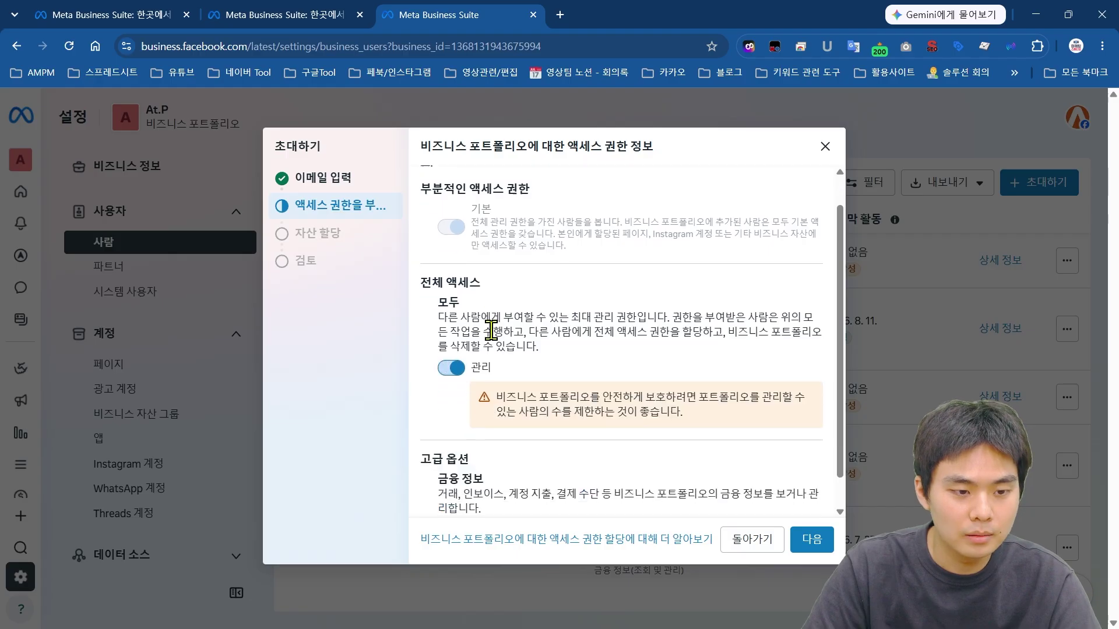
scroll(499, 448, down, 1)
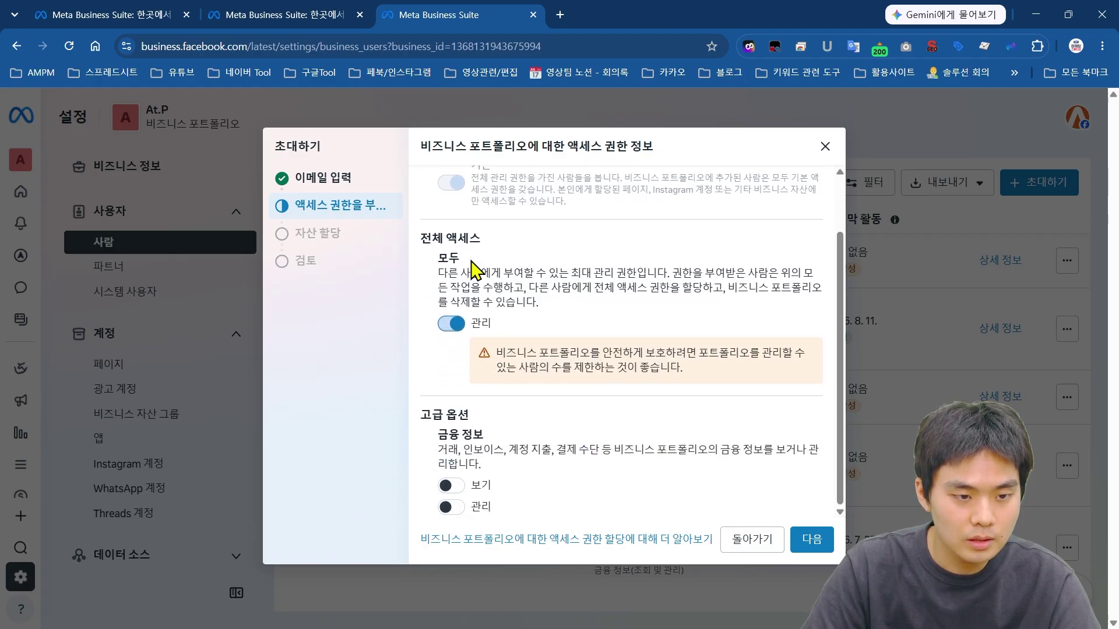
click(812, 540)
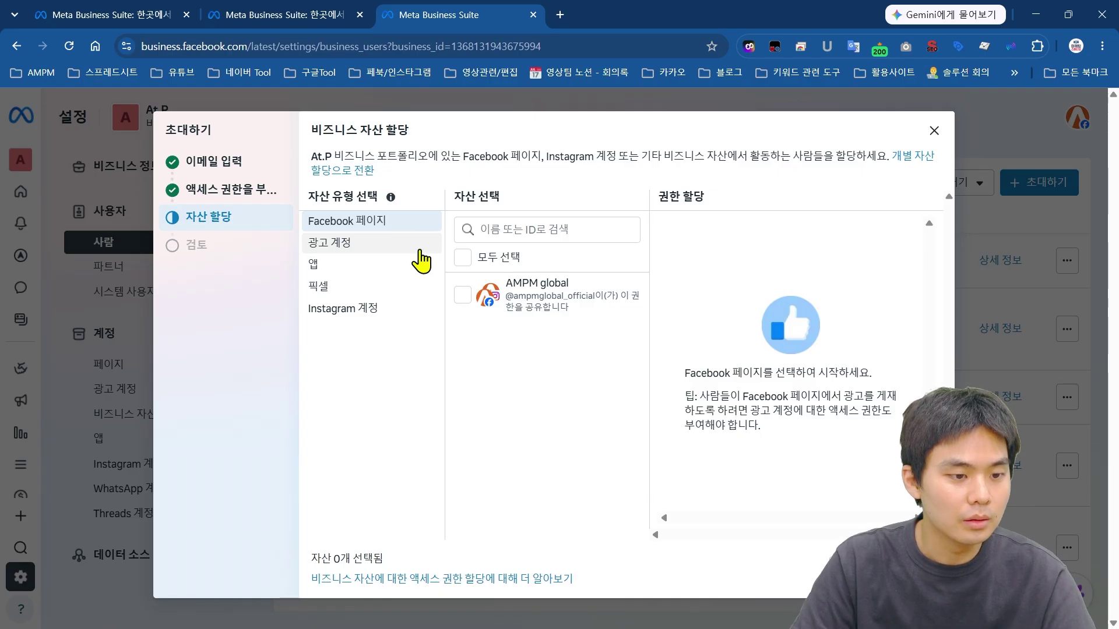
Step: Toggle full access for the AMPM global Page in the asset assignment step
click(462, 295)
scroll(852, 394, down, 5)
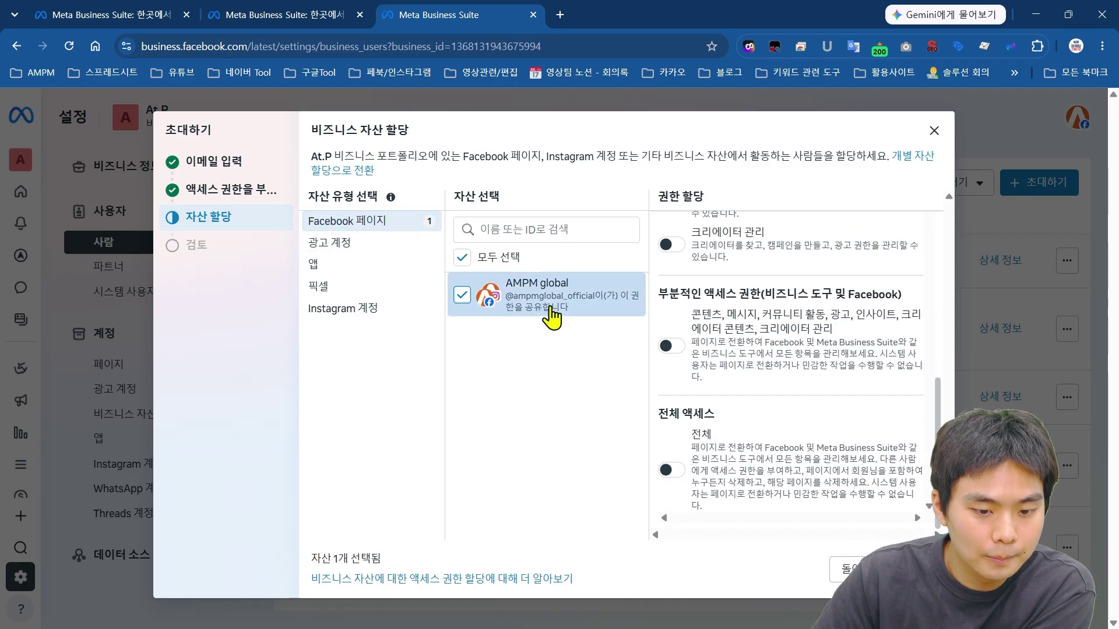
click(671, 472)
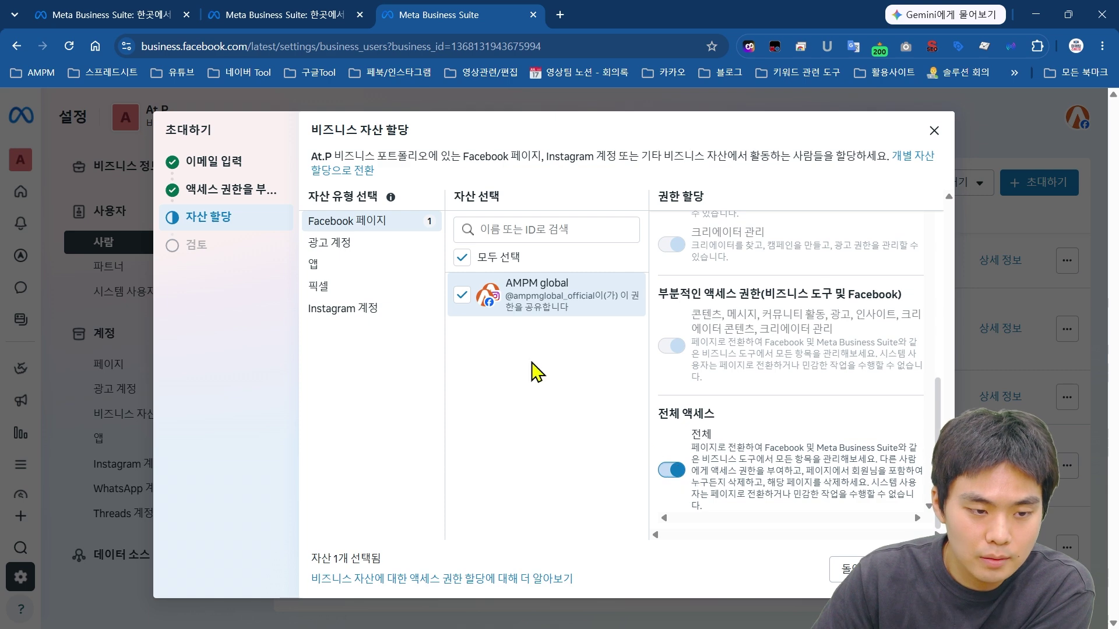
click(331, 244)
click(382, 225)
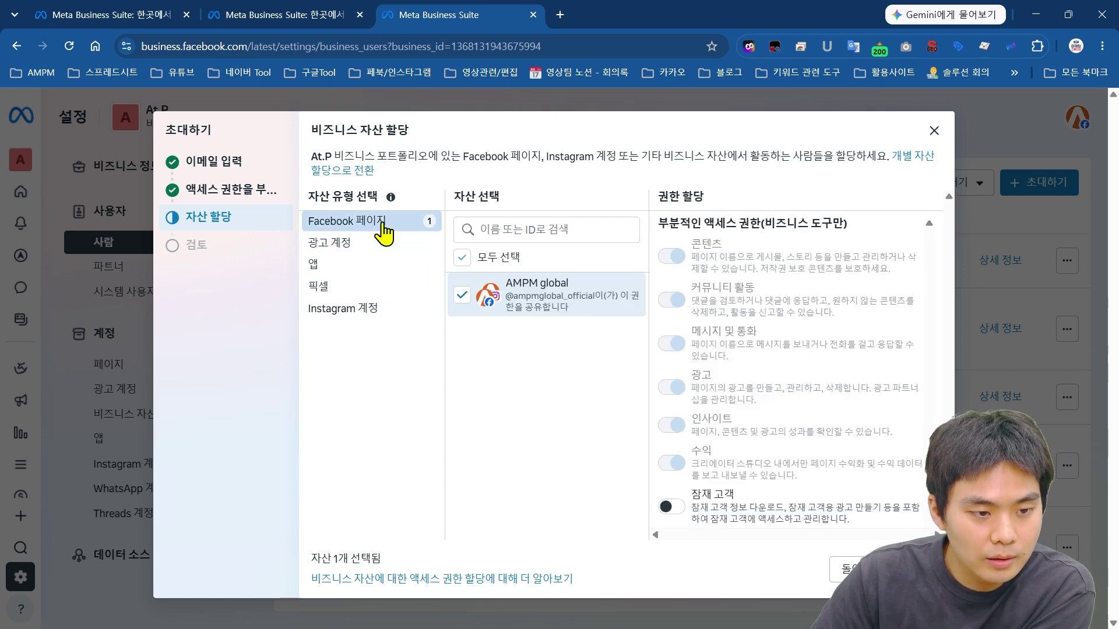
scroll(861, 387, down, 5)
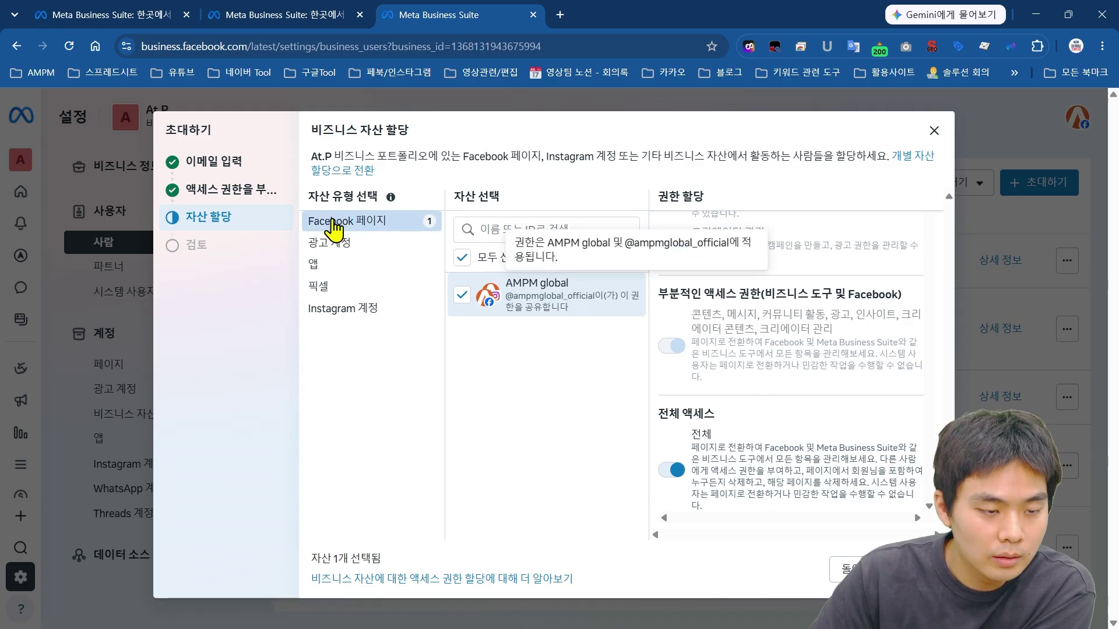
Step: Browse the Ad accounts, Apps and Pixels asset lists, then proceed to review
click(352, 248)
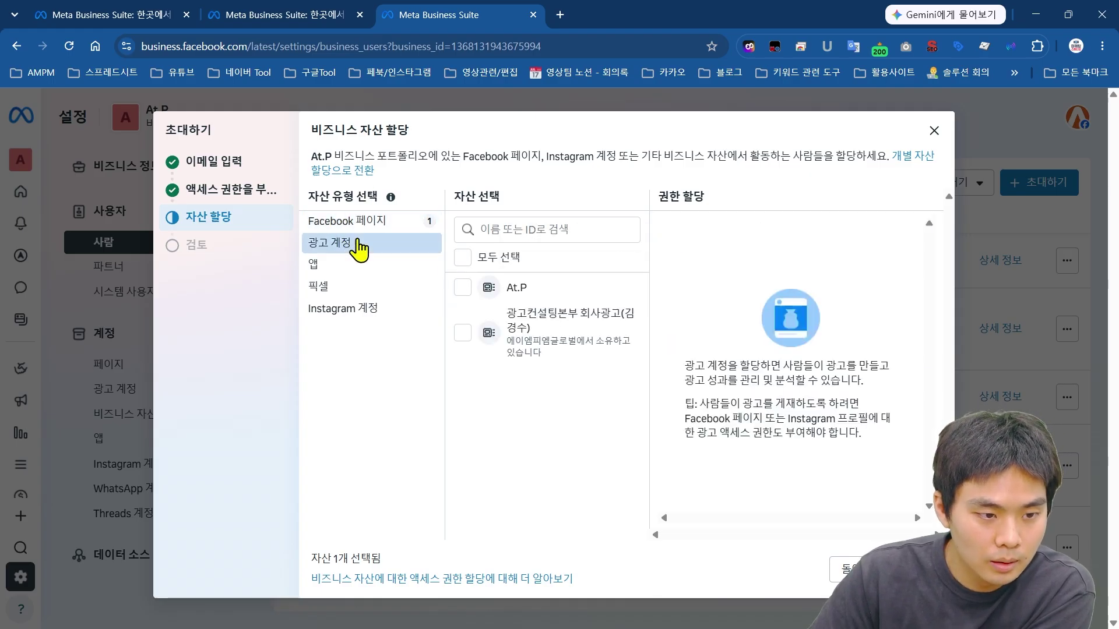
click(323, 266)
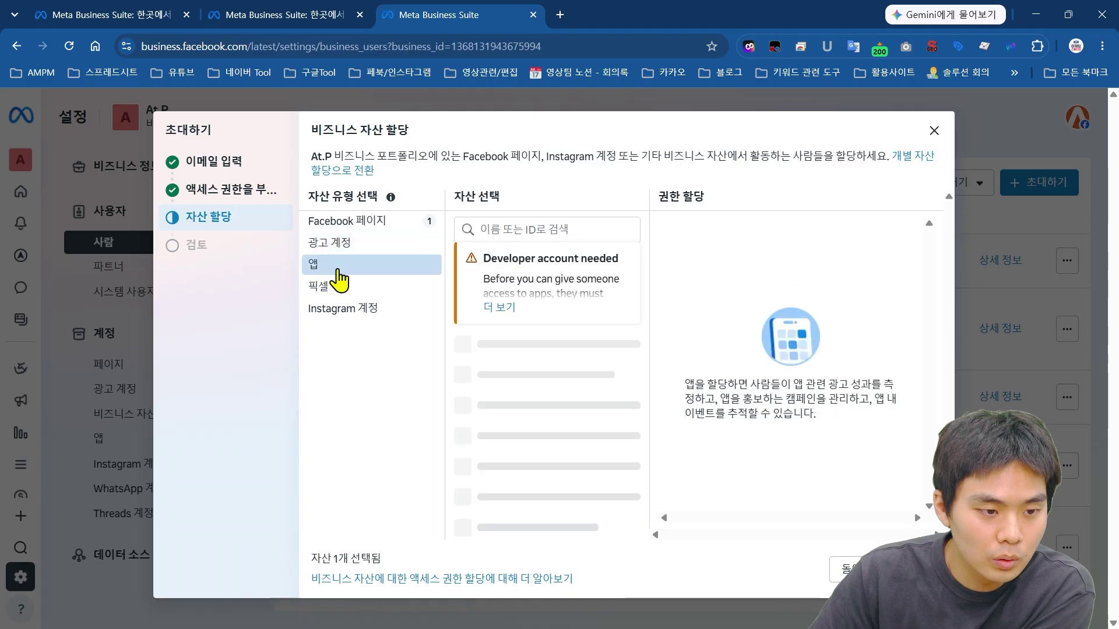
click(326, 287)
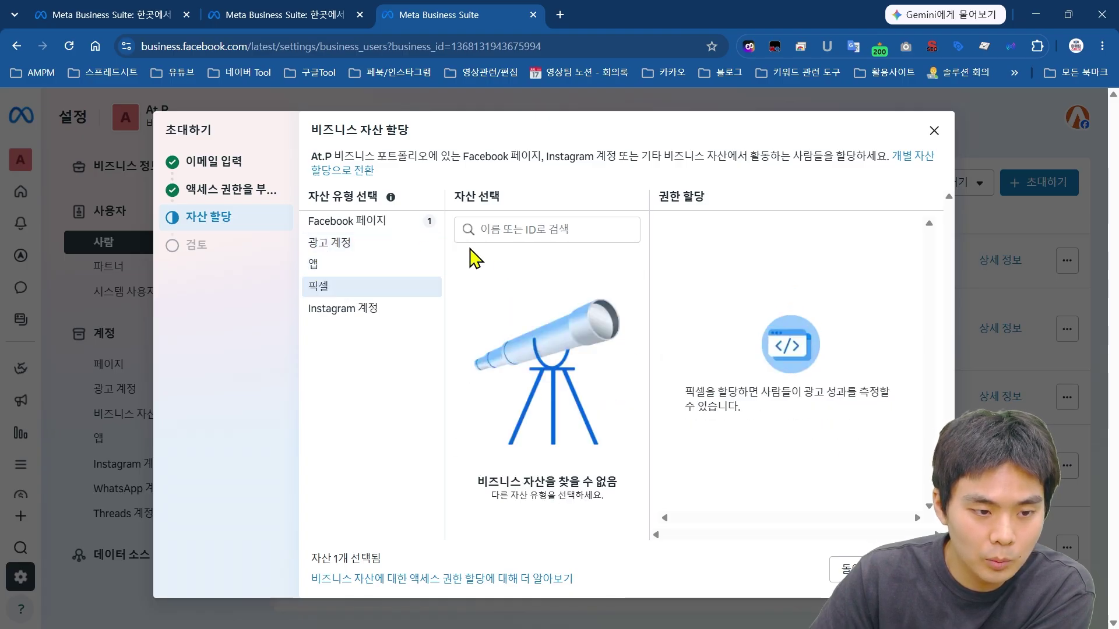
click(400, 224)
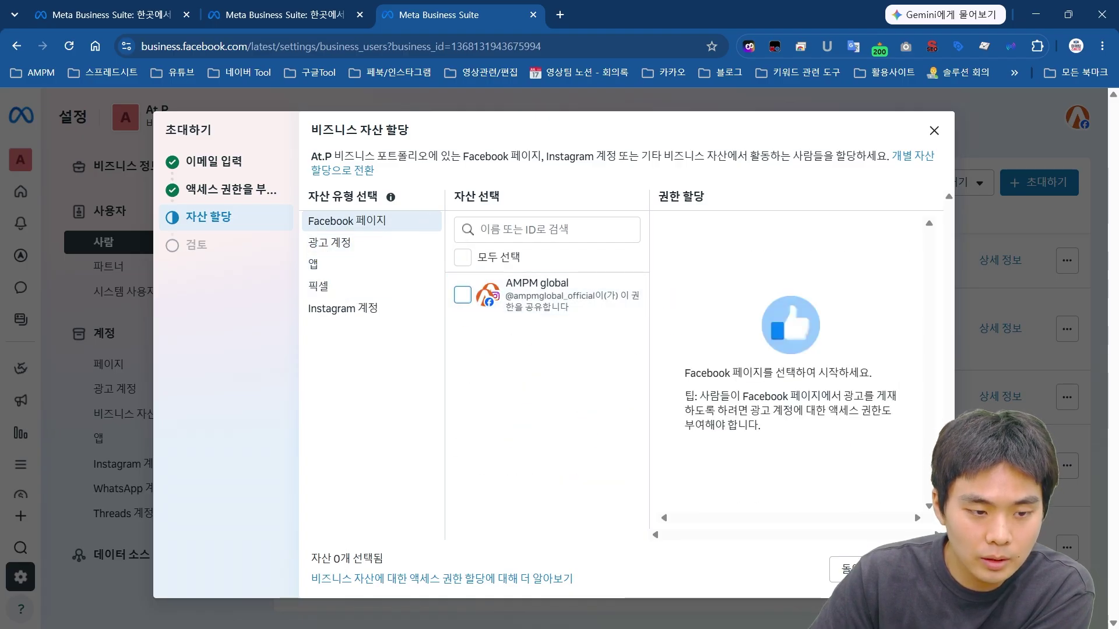
click(909, 569)
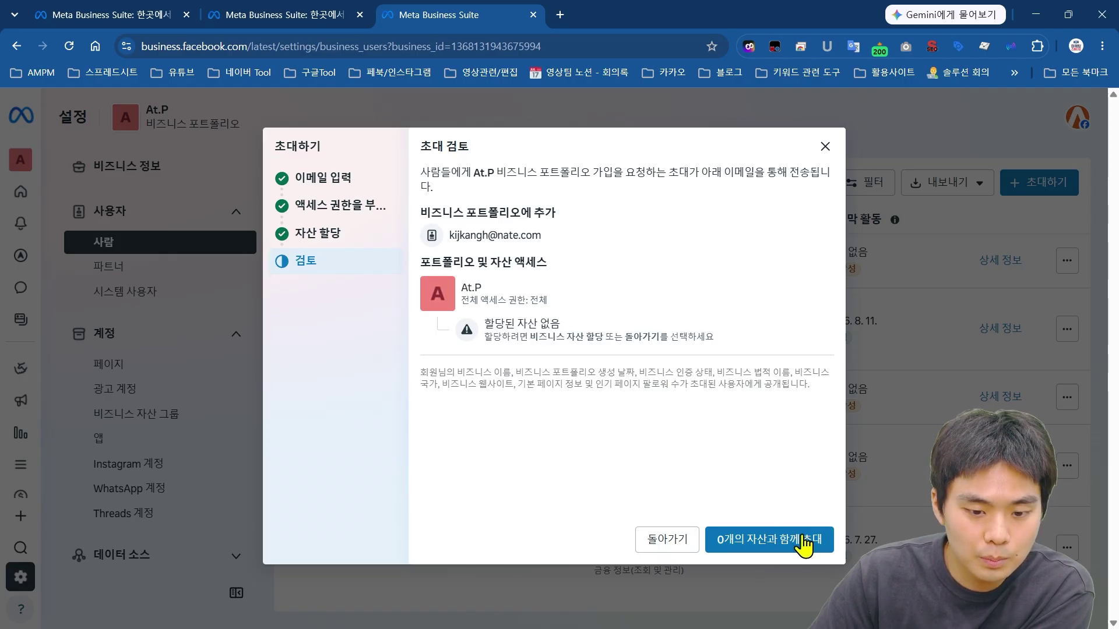
Step: Send the invitation with 0 assets and confirm the sent notice
click(773, 545)
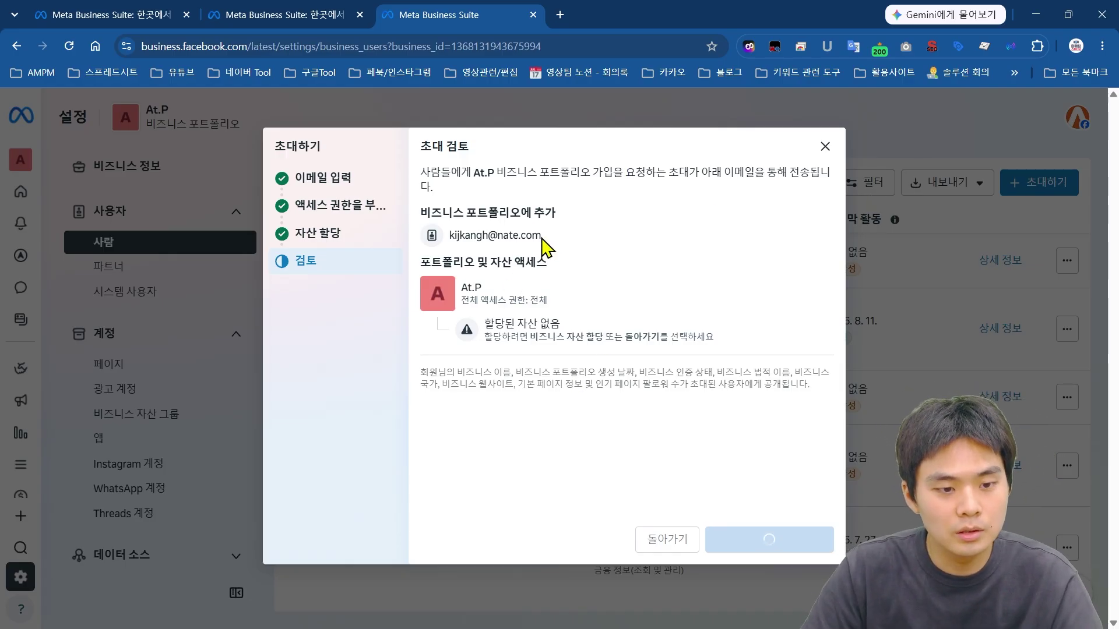
drag(545, 245, 449, 269)
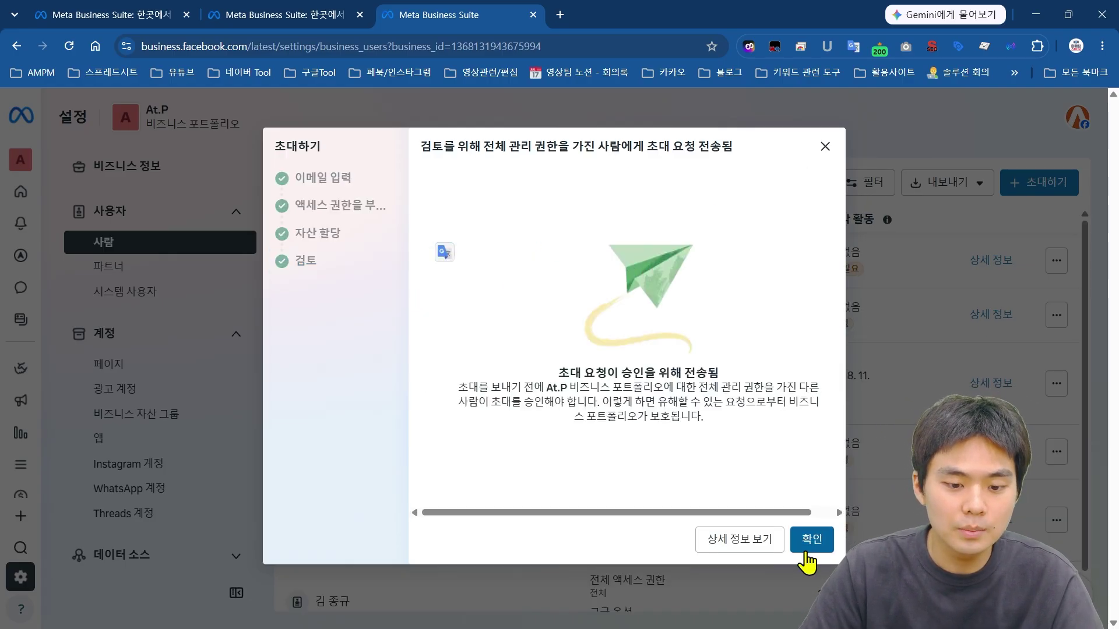
click(811, 540)
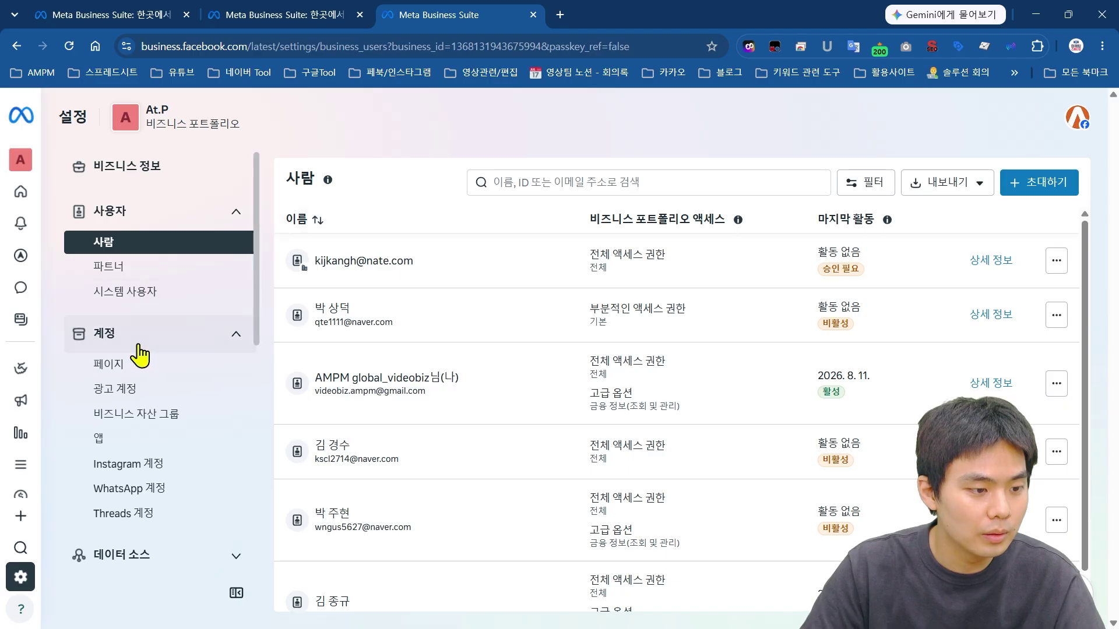
scroll(154, 326, down, 1)
Step: Open Pages settings, try Add existing Facebook Page, then cancel without adding any page
click(188, 294)
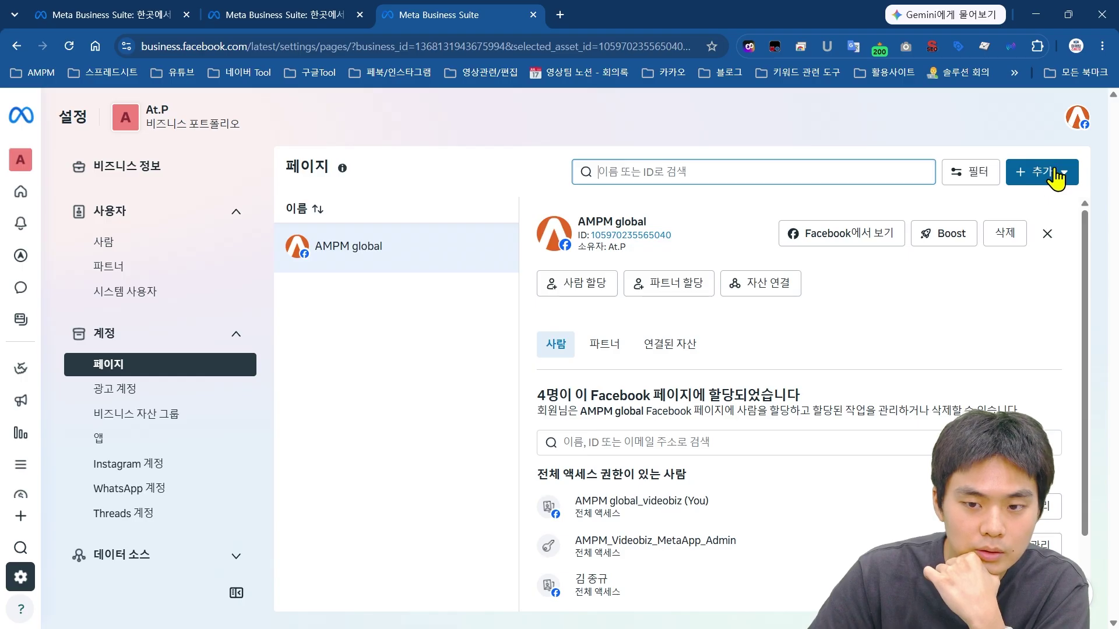
click(1037, 179)
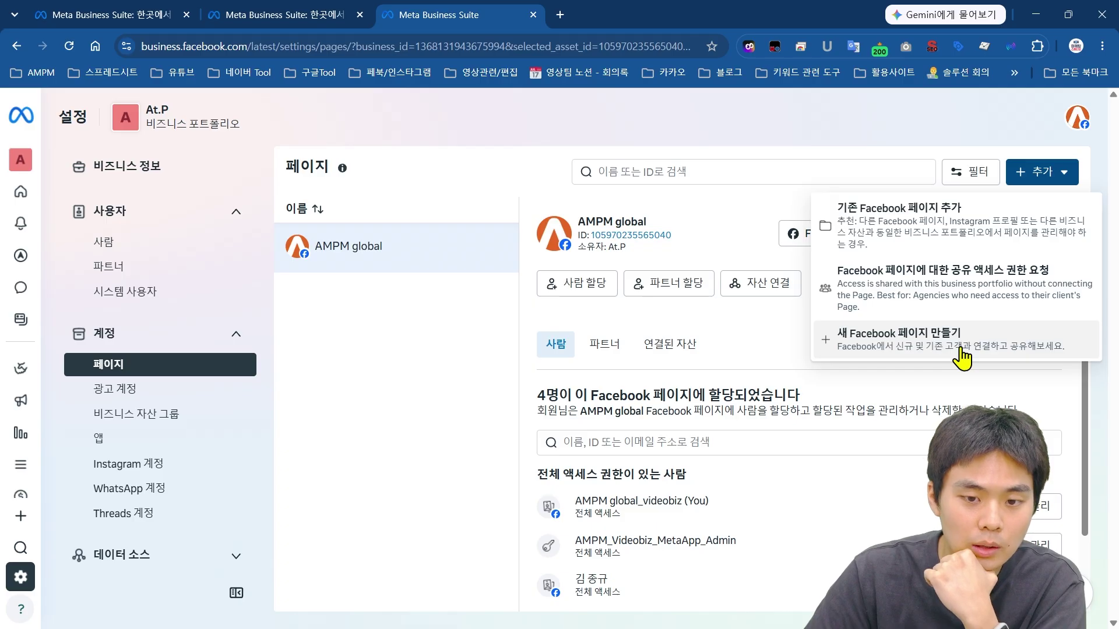
click(930, 239)
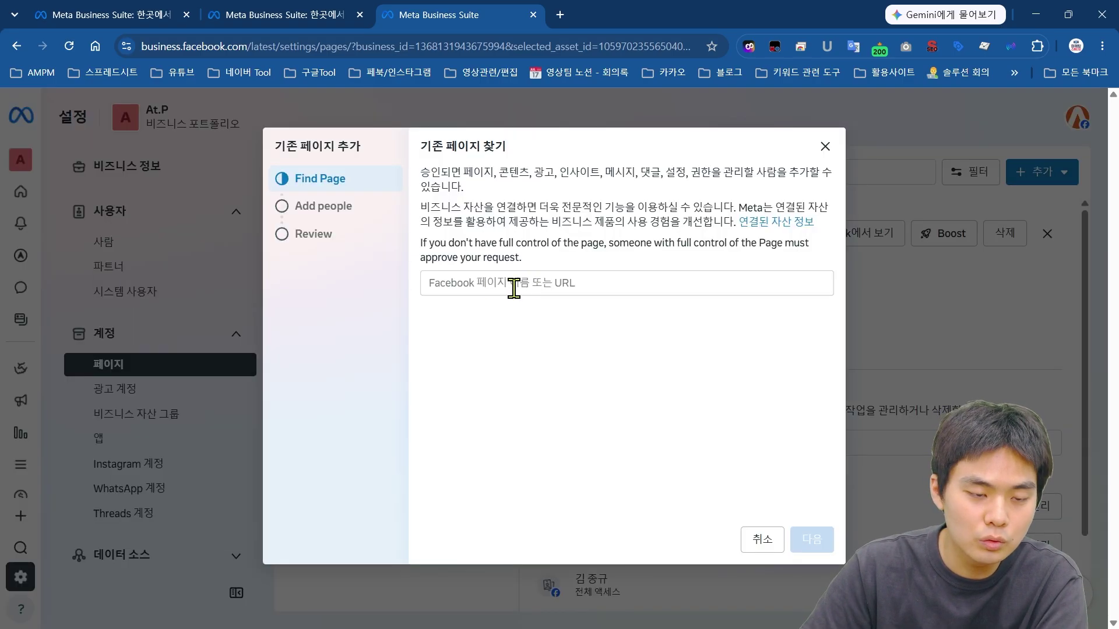
click(483, 284)
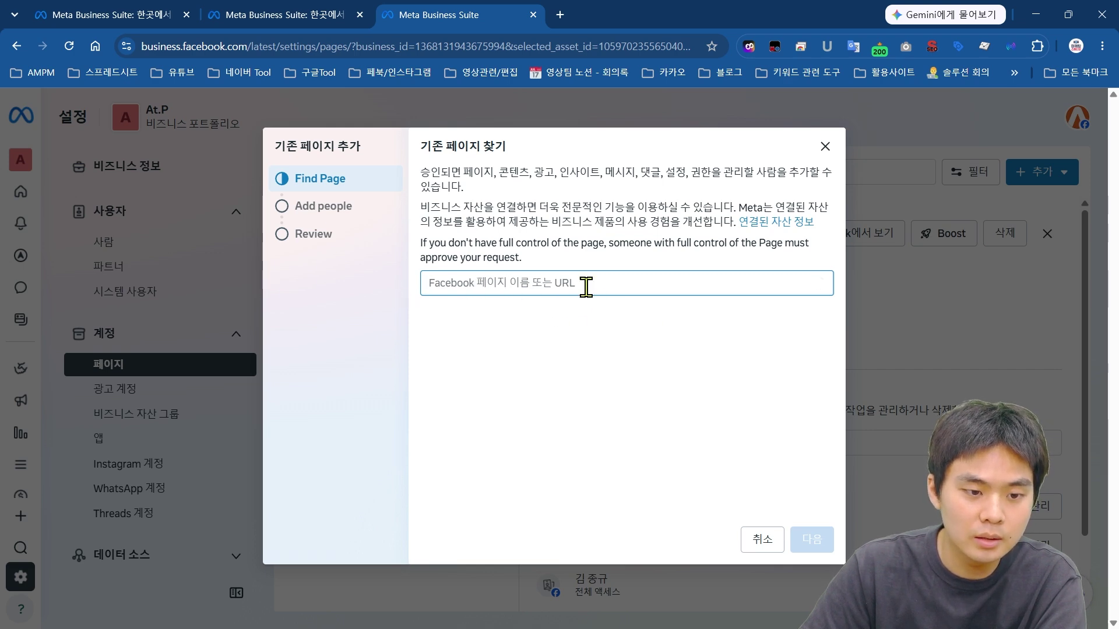
click(825, 148)
click(1048, 174)
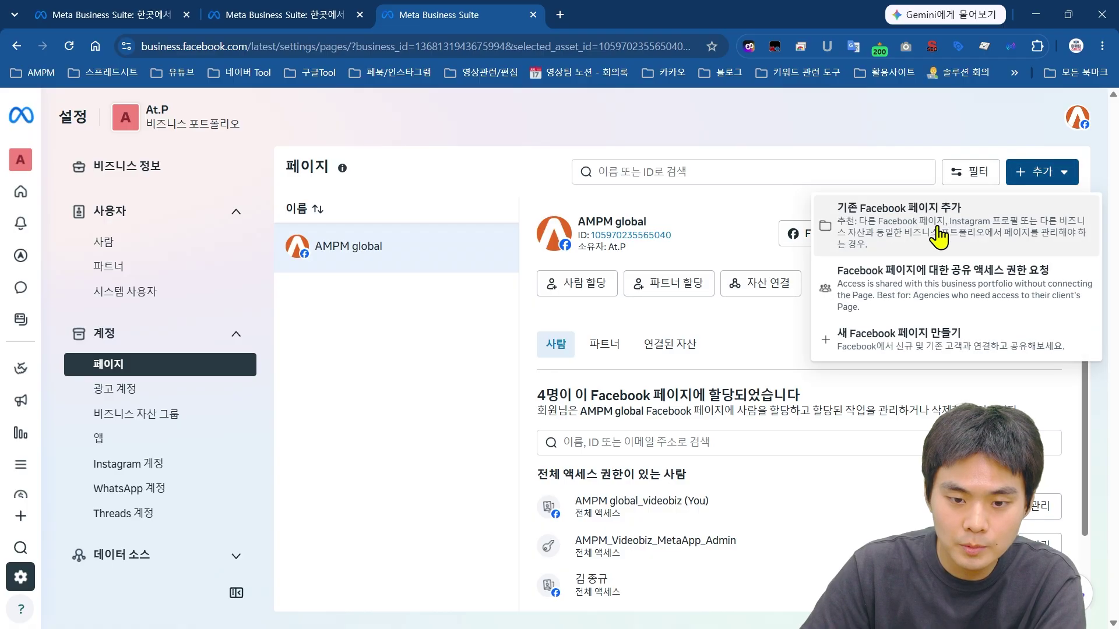
click(1040, 185)
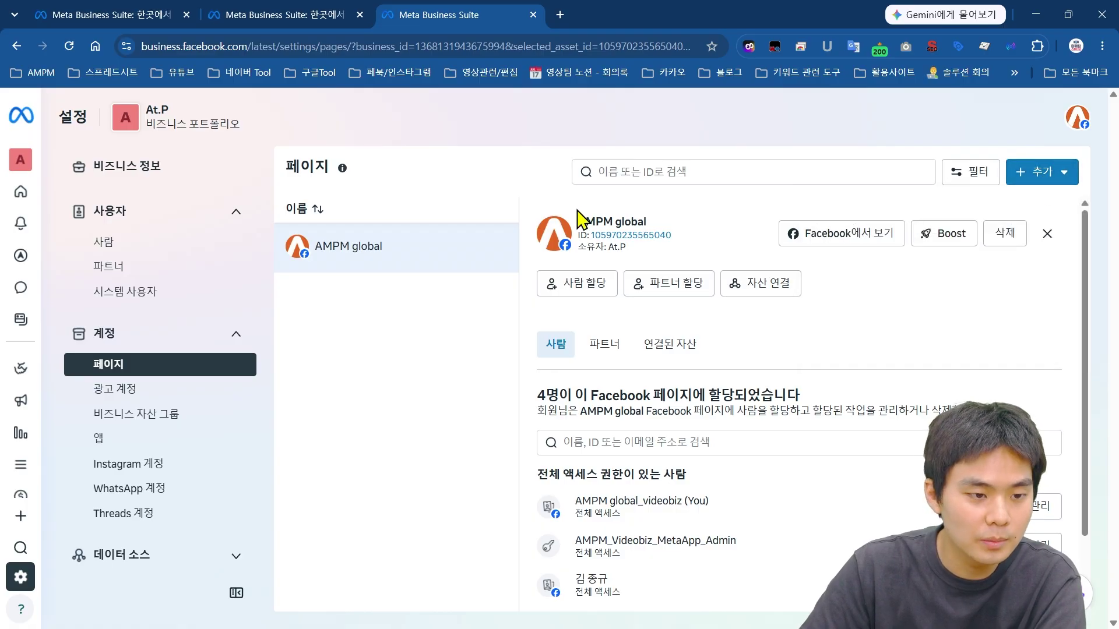
scroll(670, 233, down, 1)
scroll(693, 266, up, 1)
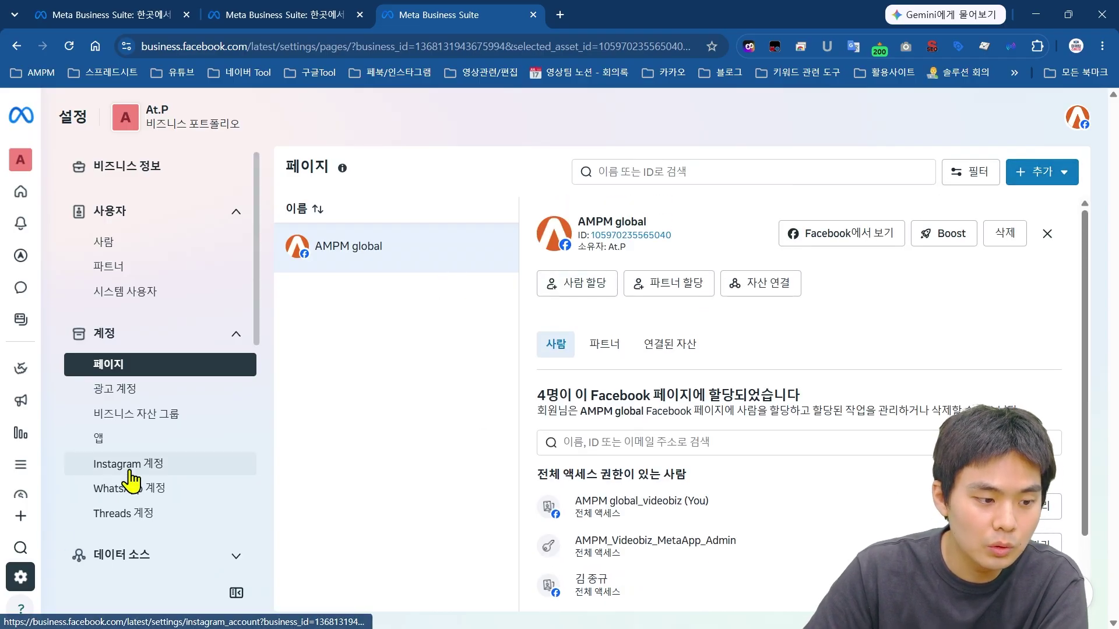
Step: Check Instagram accounts, cancel the ownership request, and open the Ad accounts settings
click(99, 463)
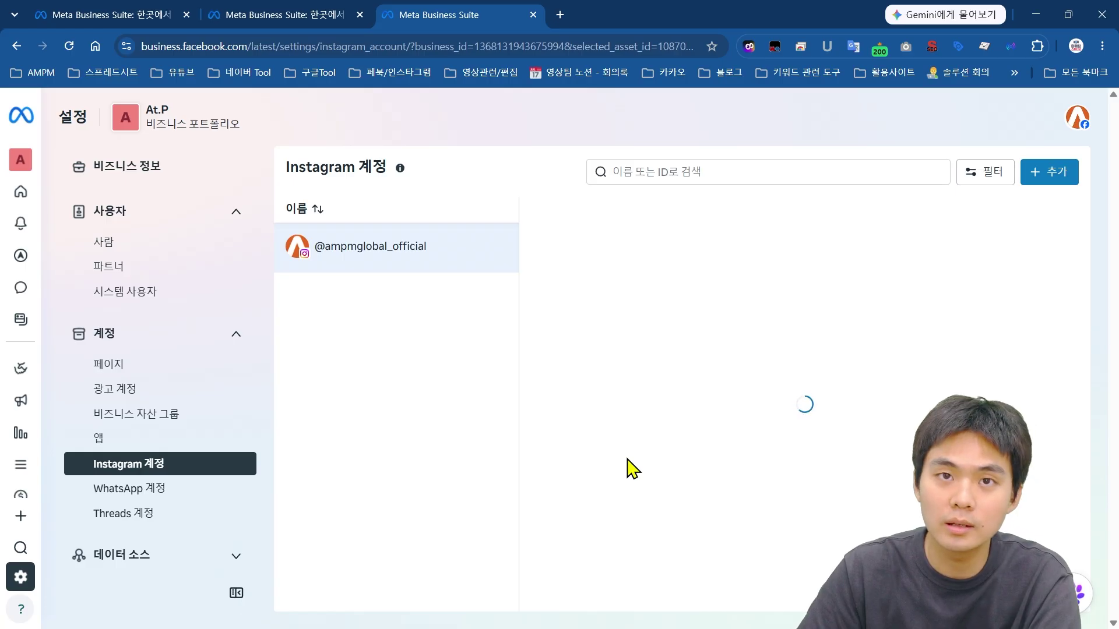
click(182, 376)
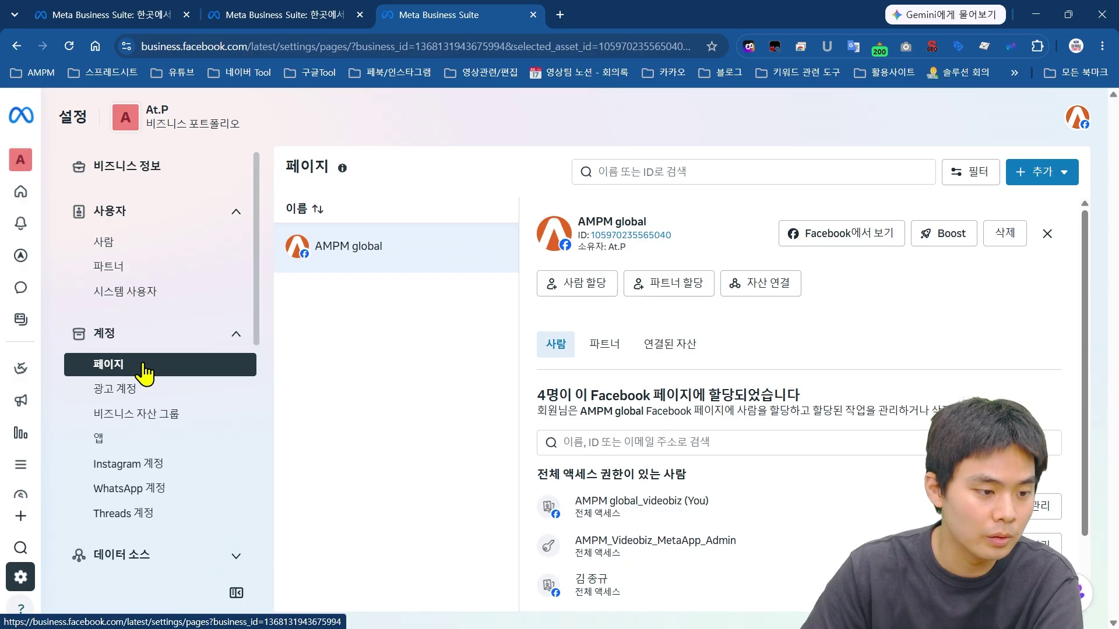
click(155, 466)
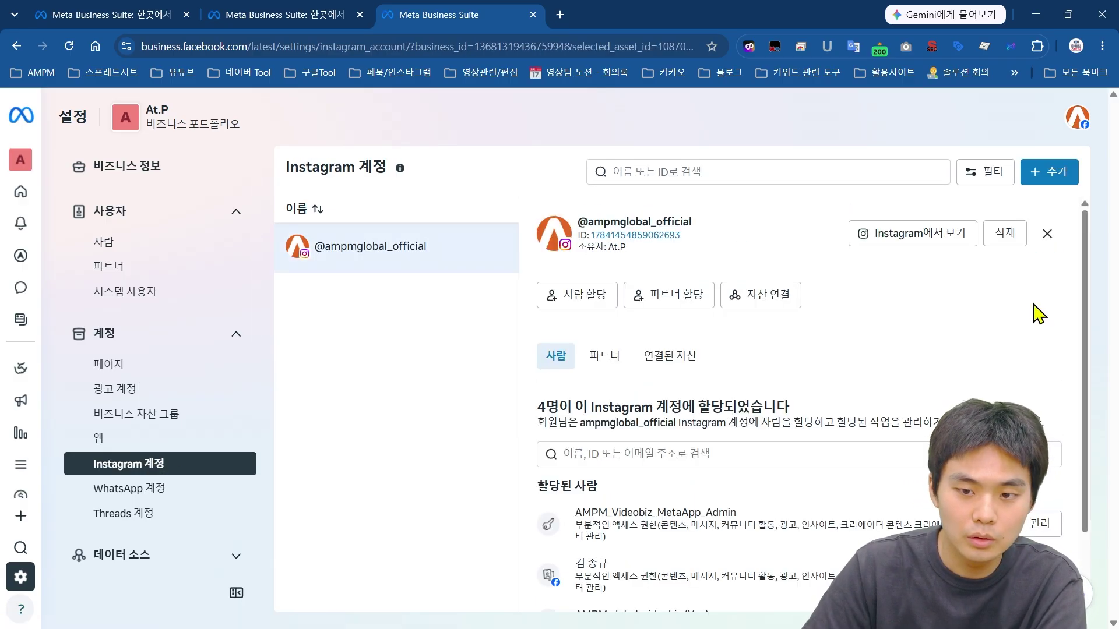
click(1058, 171)
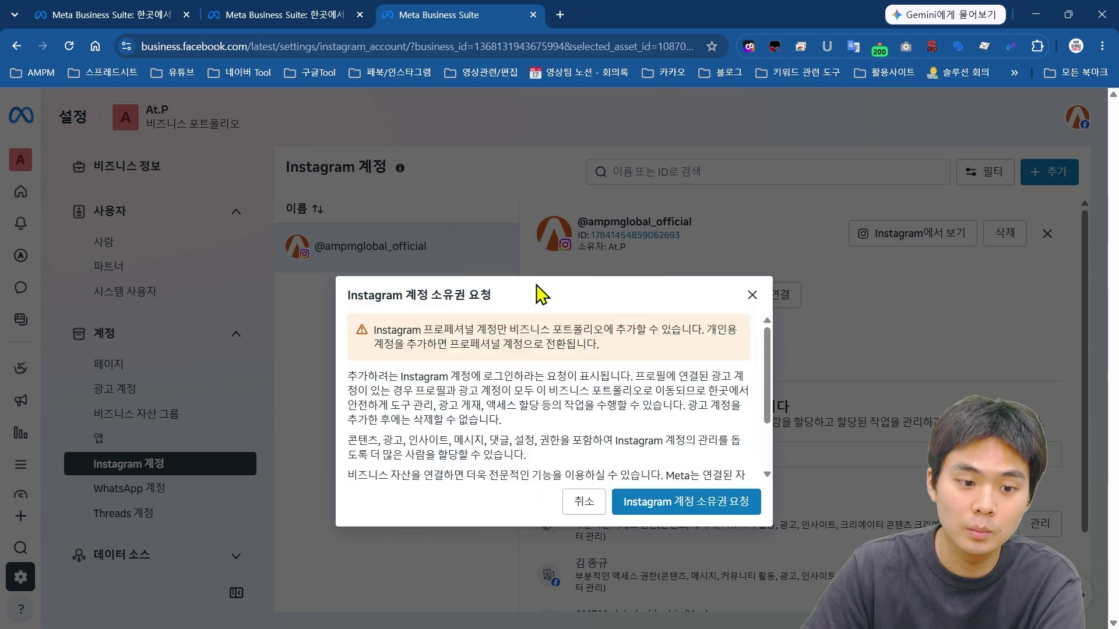
click(645, 429)
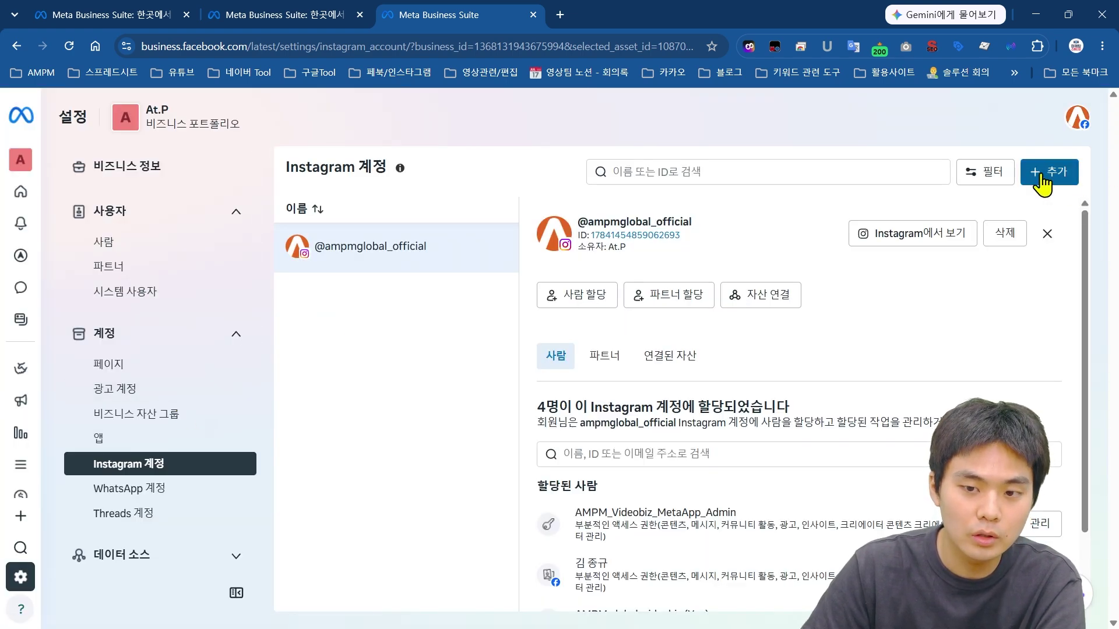
click(170, 367)
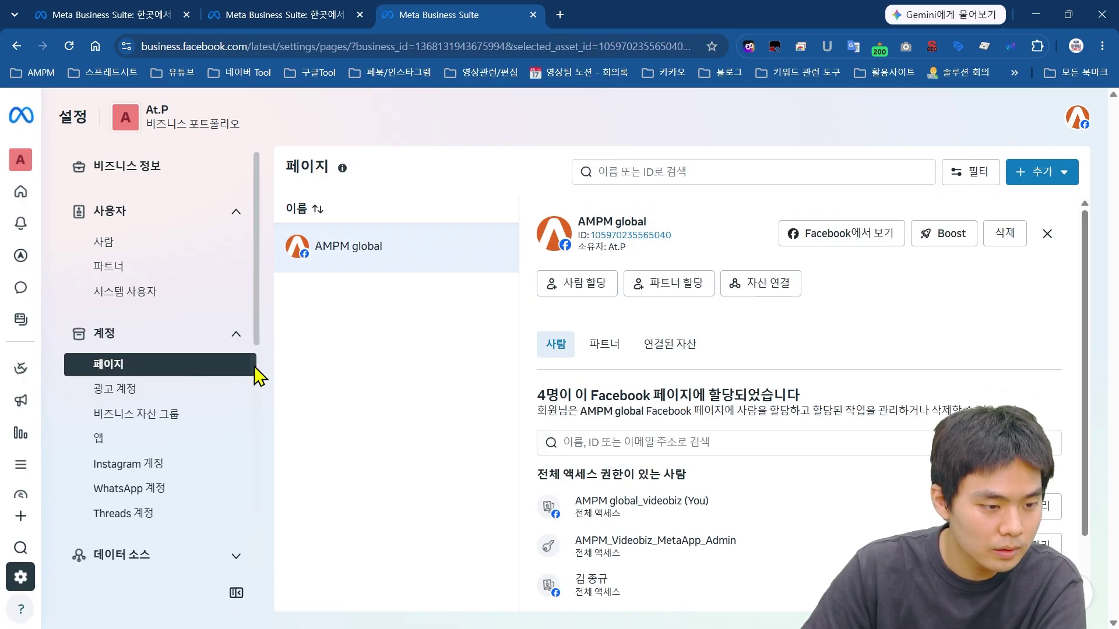
click(166, 401)
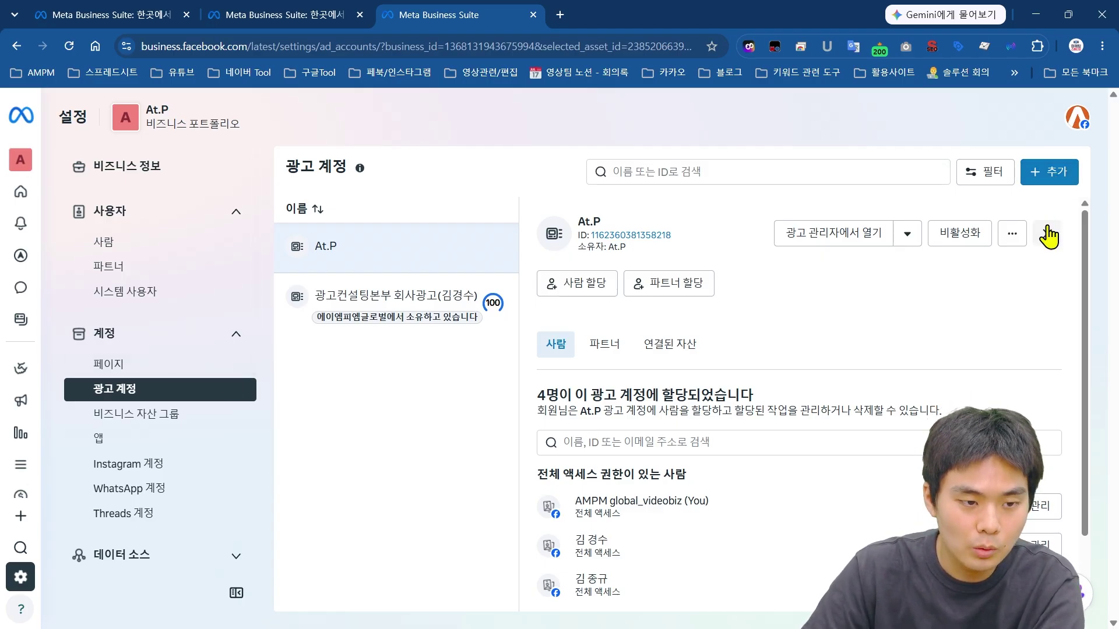
Step: Choose + Add > Create a new ad account and focus the Ad account name field
click(1049, 171)
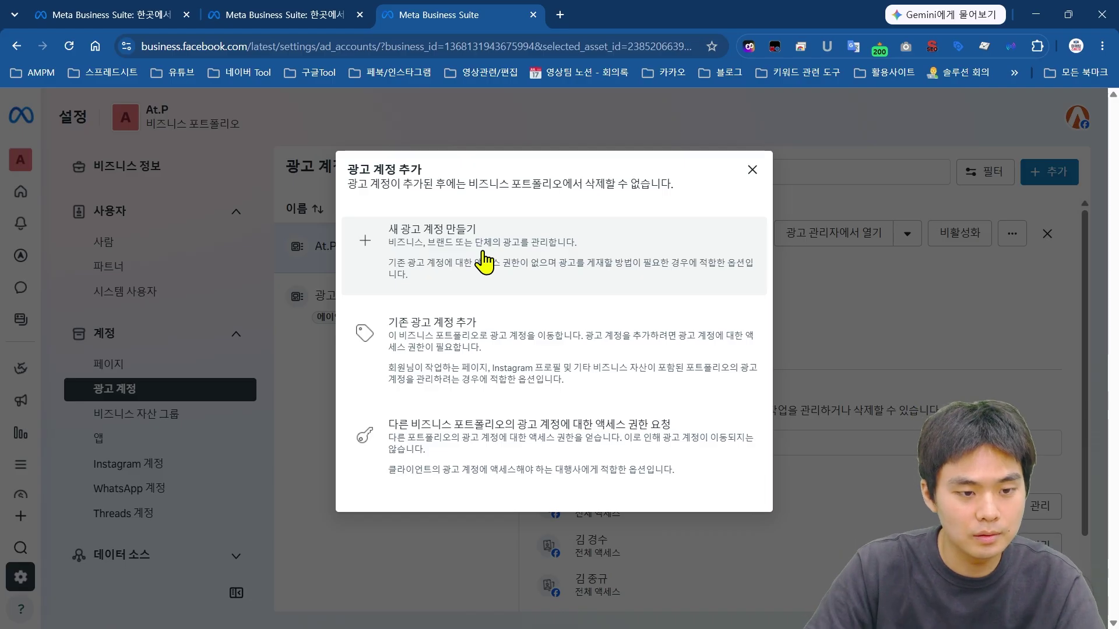
click(483, 262)
click(535, 209)
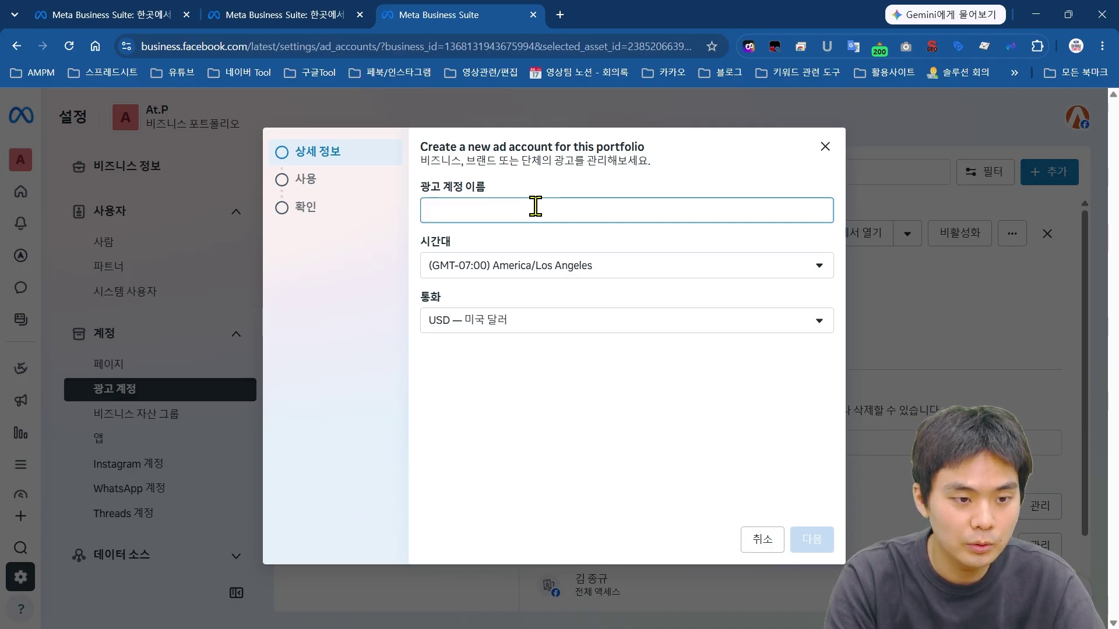
Step: Enter the ad account name and set its time zone to Asia/Seoul
text(메고캠)
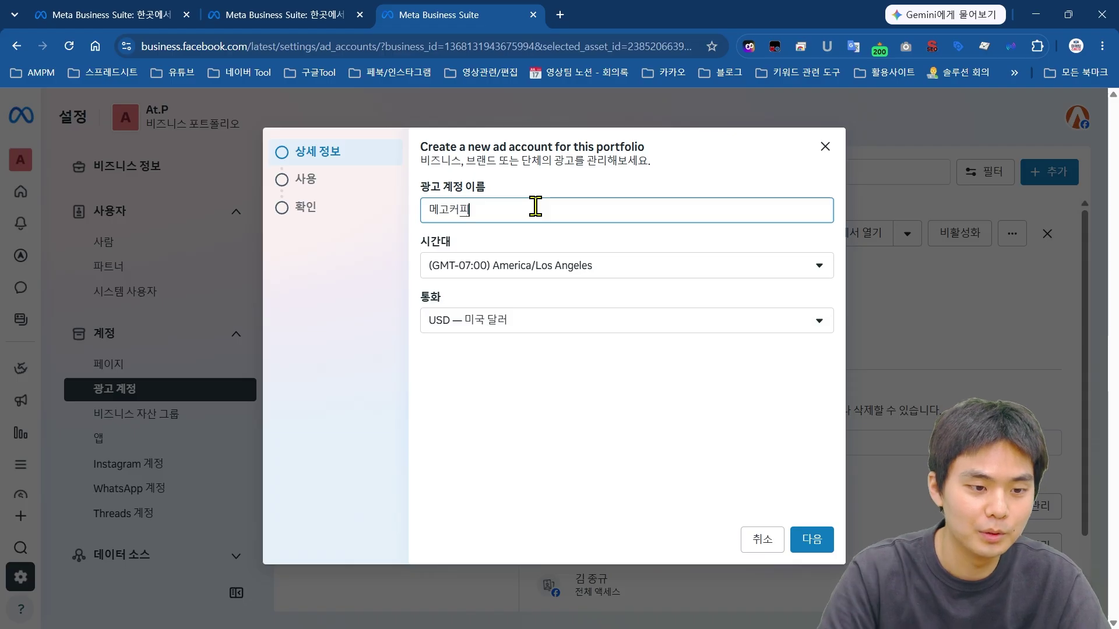
click(559, 265)
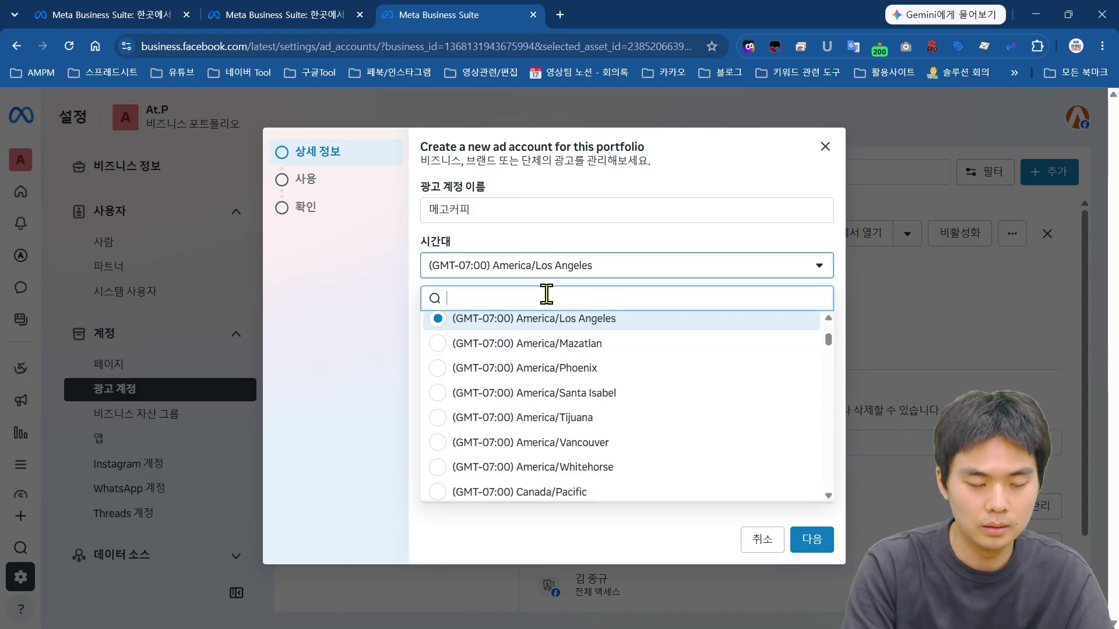
text(asia)
scroll(642, 382, down, 6)
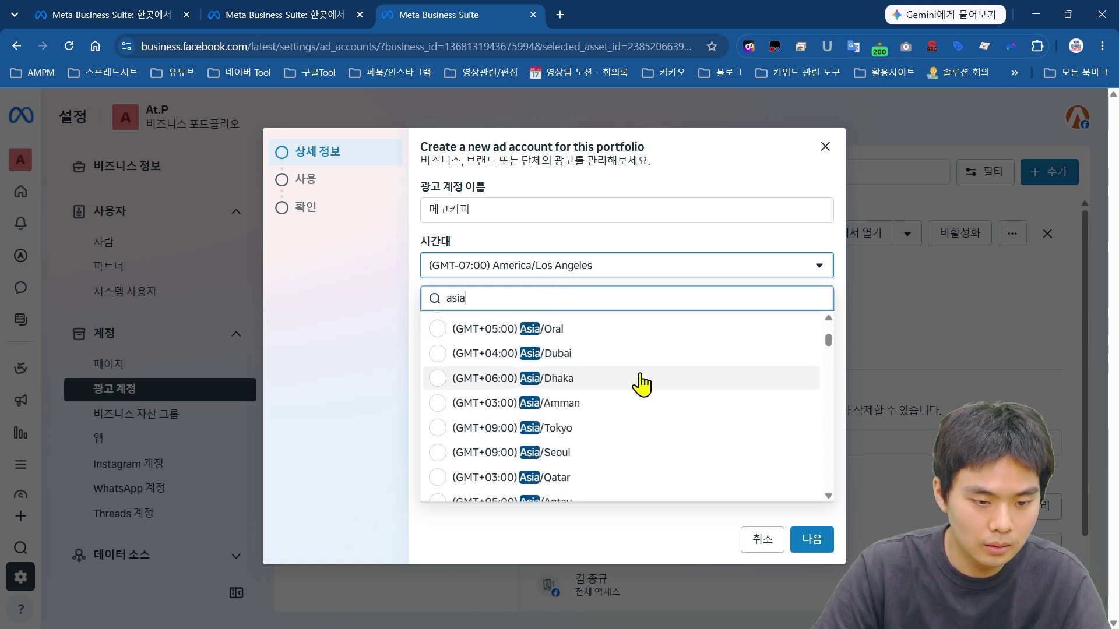
text(/ko)
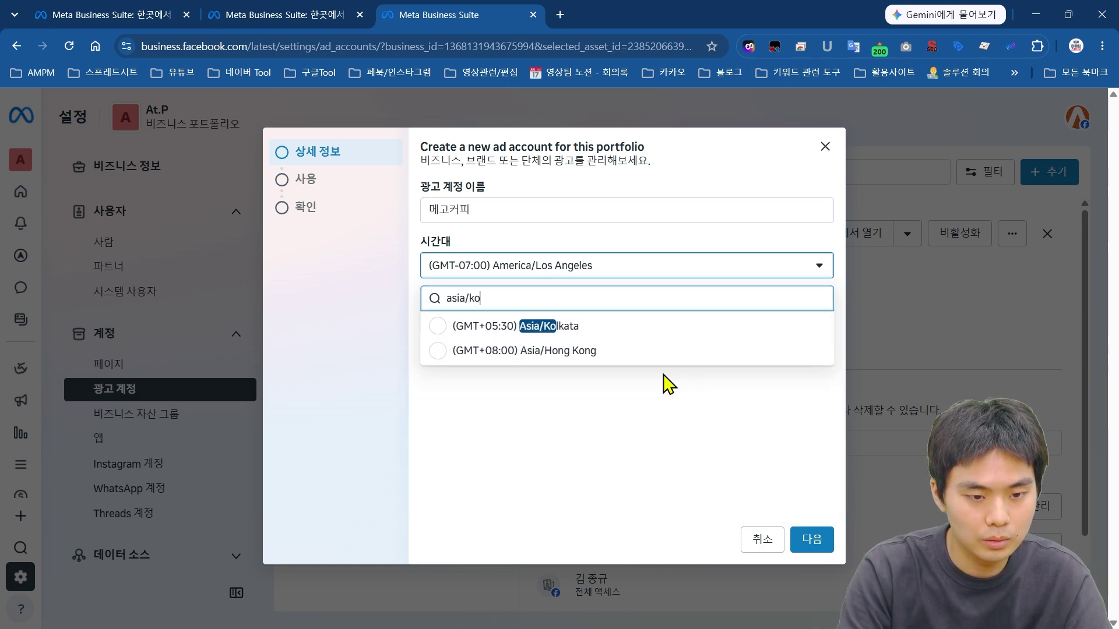
key(BackSpace)
key(BackSpace)
key(BackSpace)
key(BackSpace)
key(BackSpace)
key(BackSpace)
key(BackSpace)
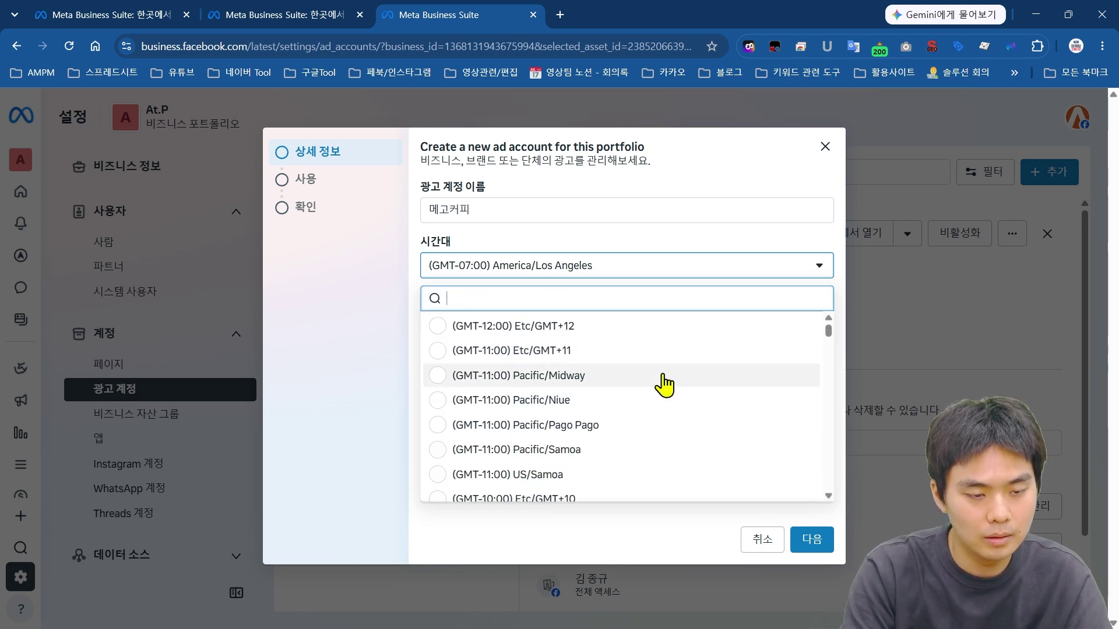
text(asia/se)
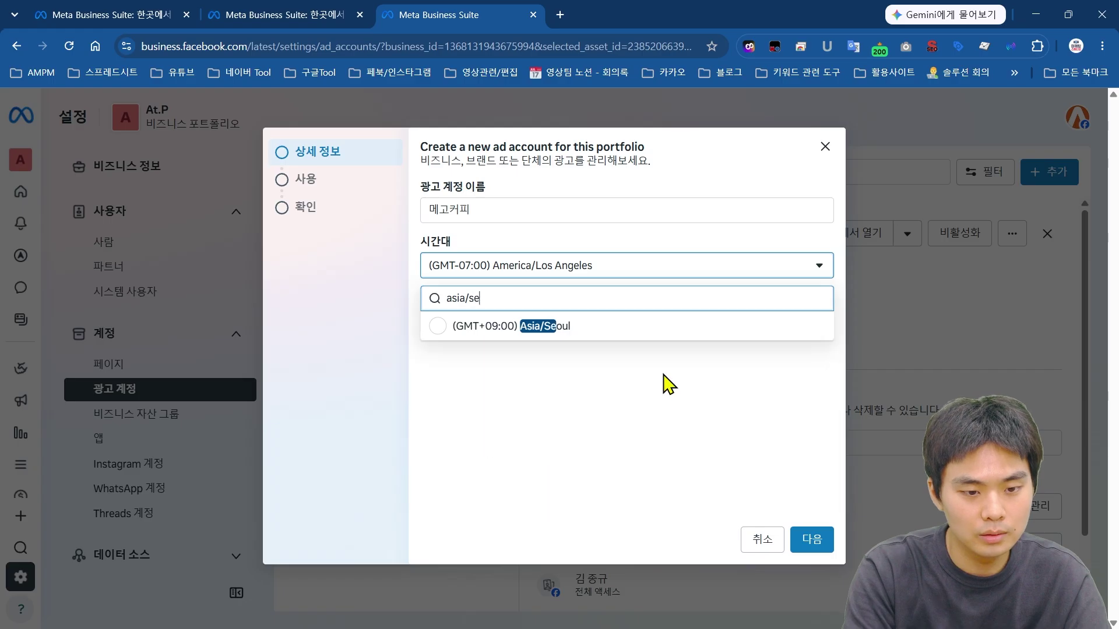
text(oul)
click(539, 331)
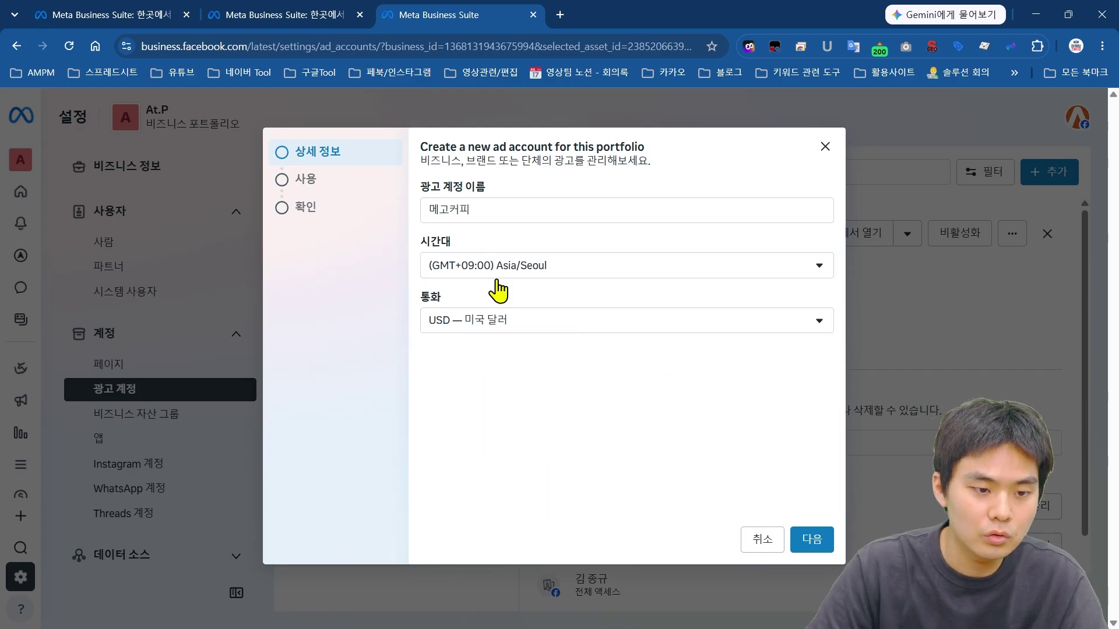
Step: Choose KRW (대한민국 원) as the account currency
click(523, 327)
scroll(654, 383, up, 6)
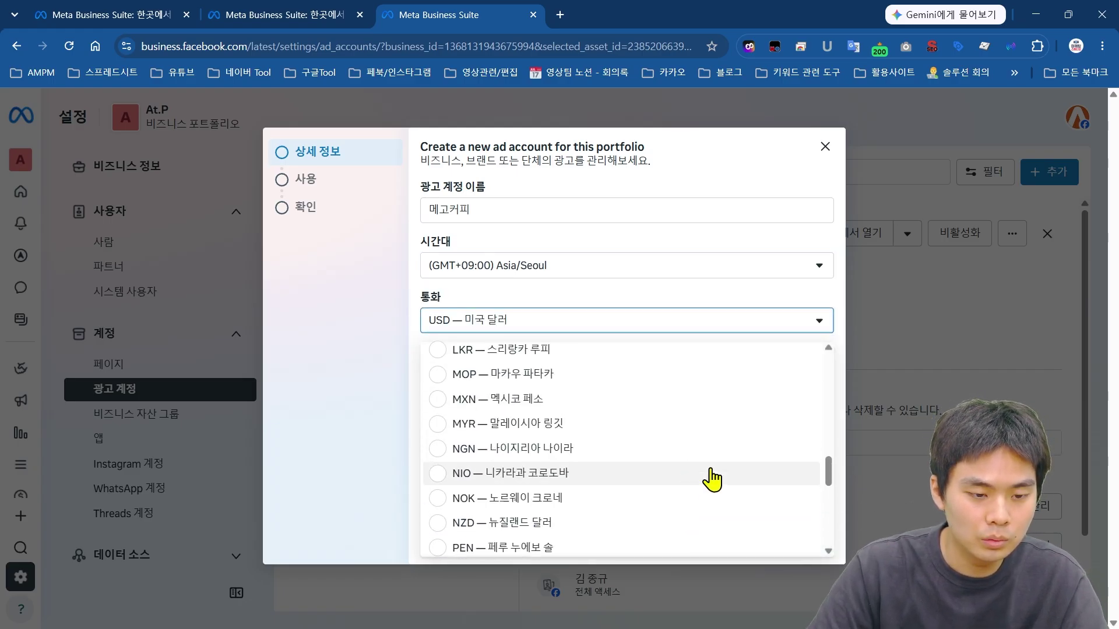
scroll(712, 479, up, 10)
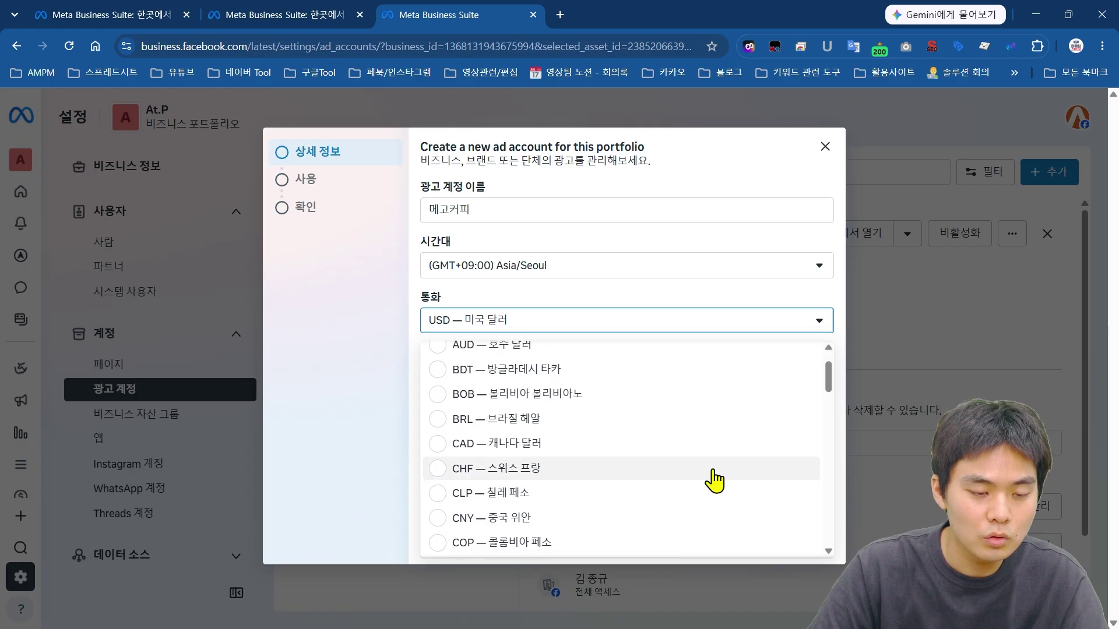
scroll(714, 479, up, 2)
drag(829, 380, 834, 504)
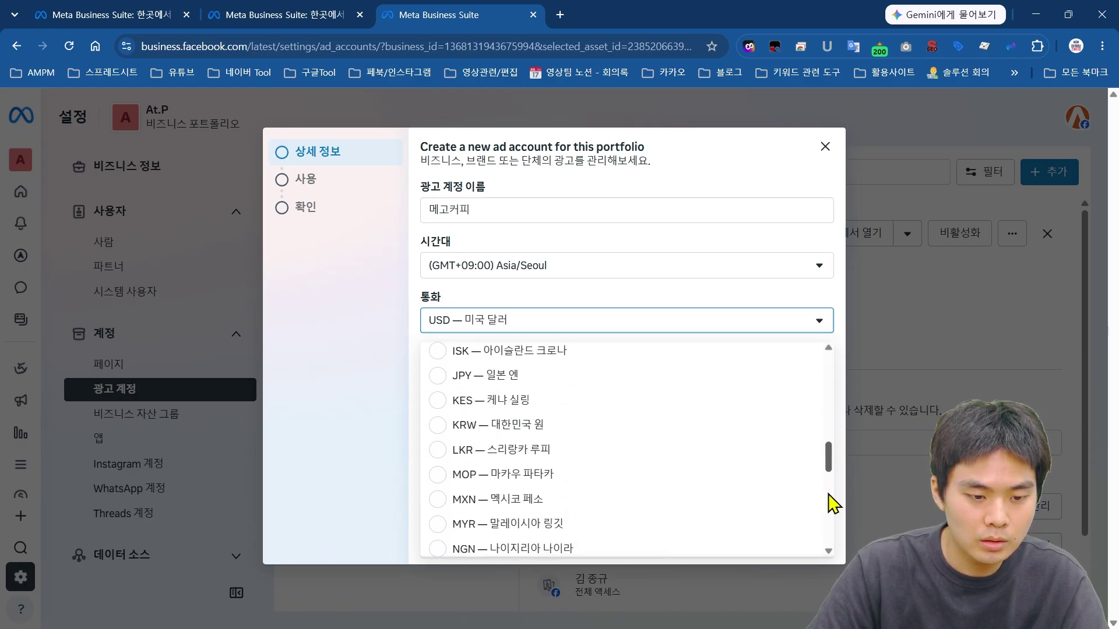
click(804, 425)
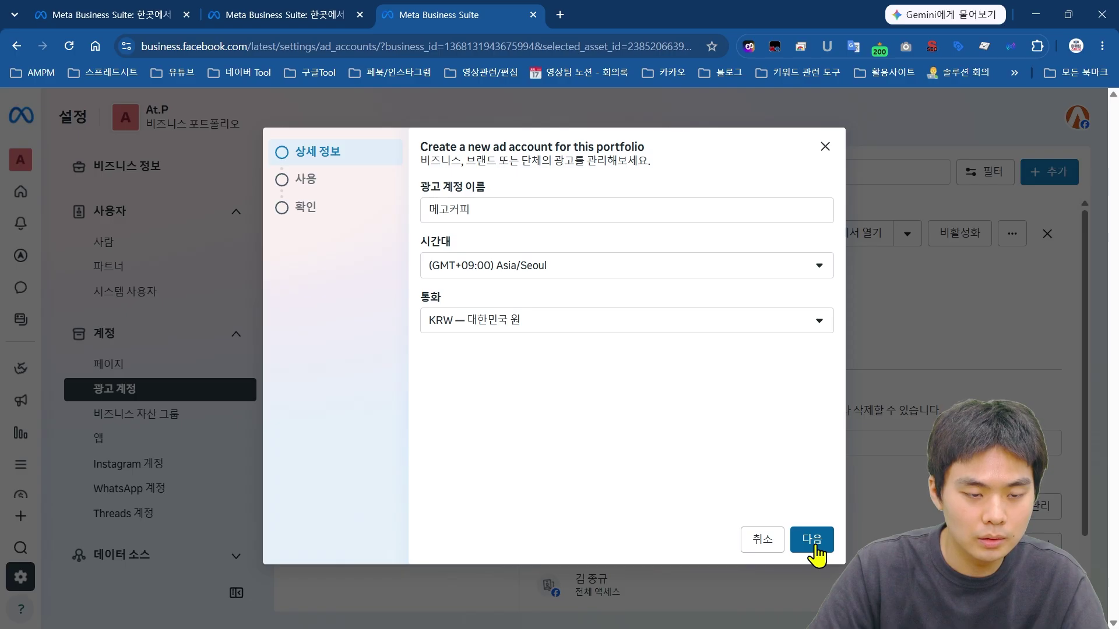
Step: Keep 내 비즈니스, accept the ad terms, and create the 메고커피 ad account
click(814, 542)
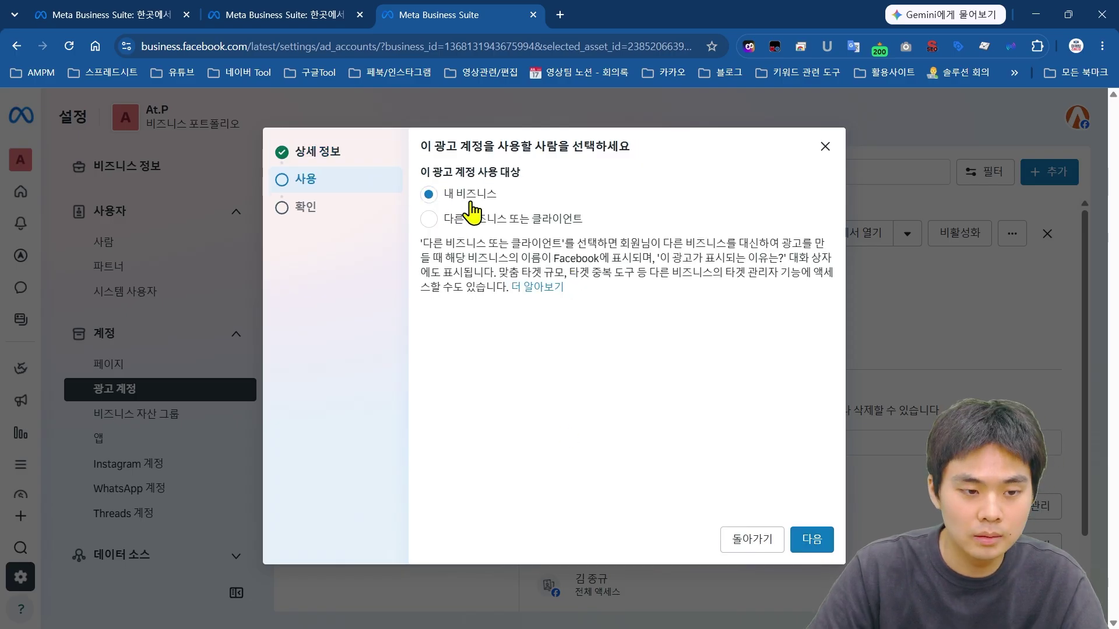
click(829, 552)
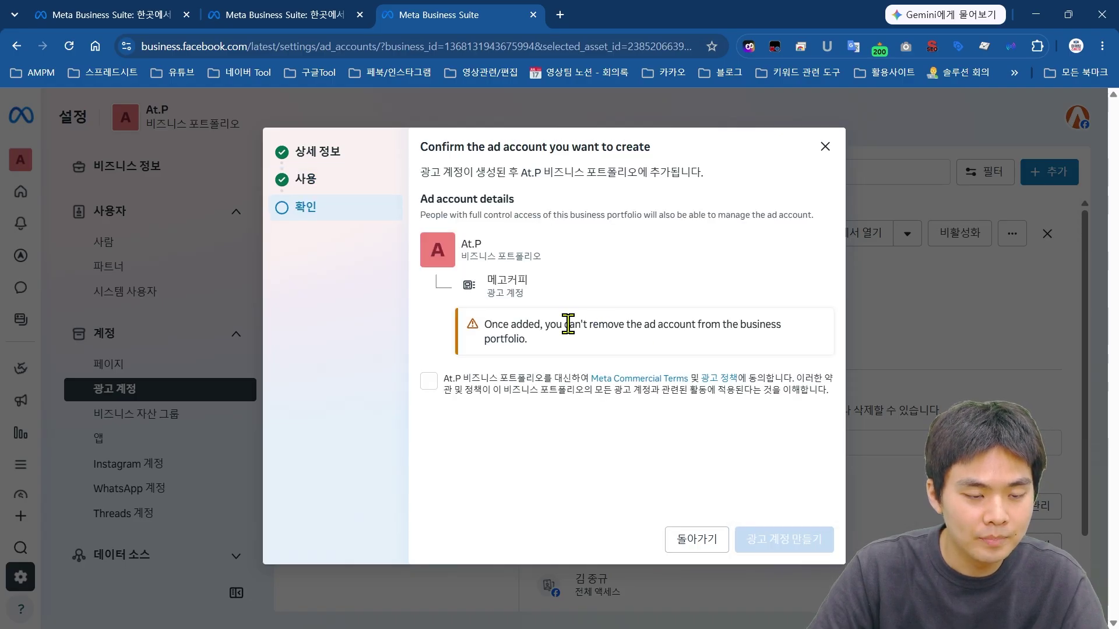
click(427, 382)
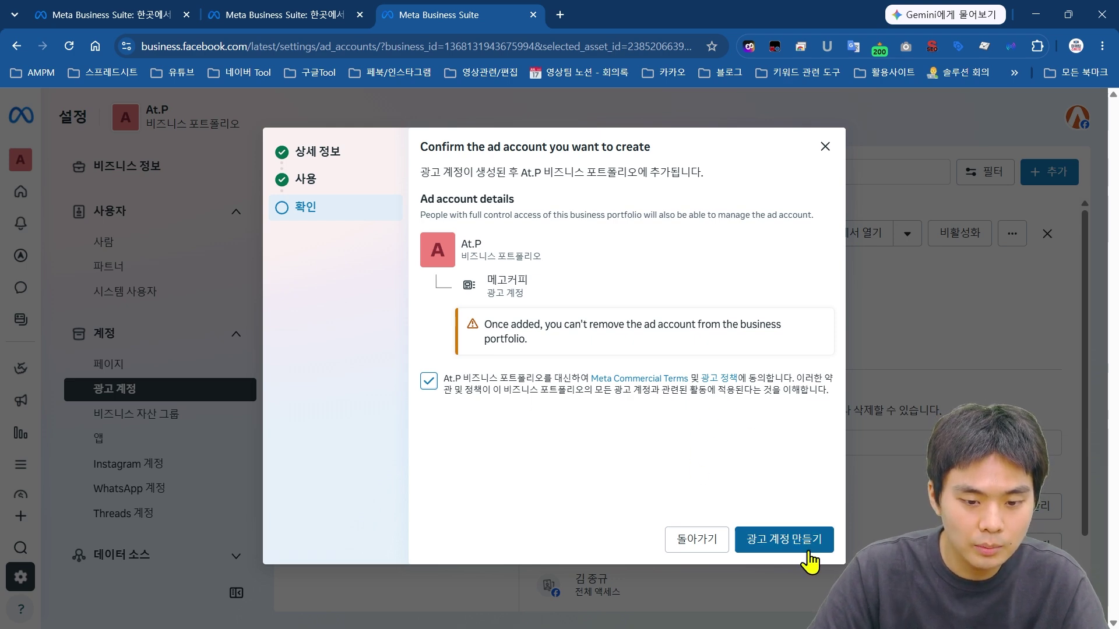
click(809, 545)
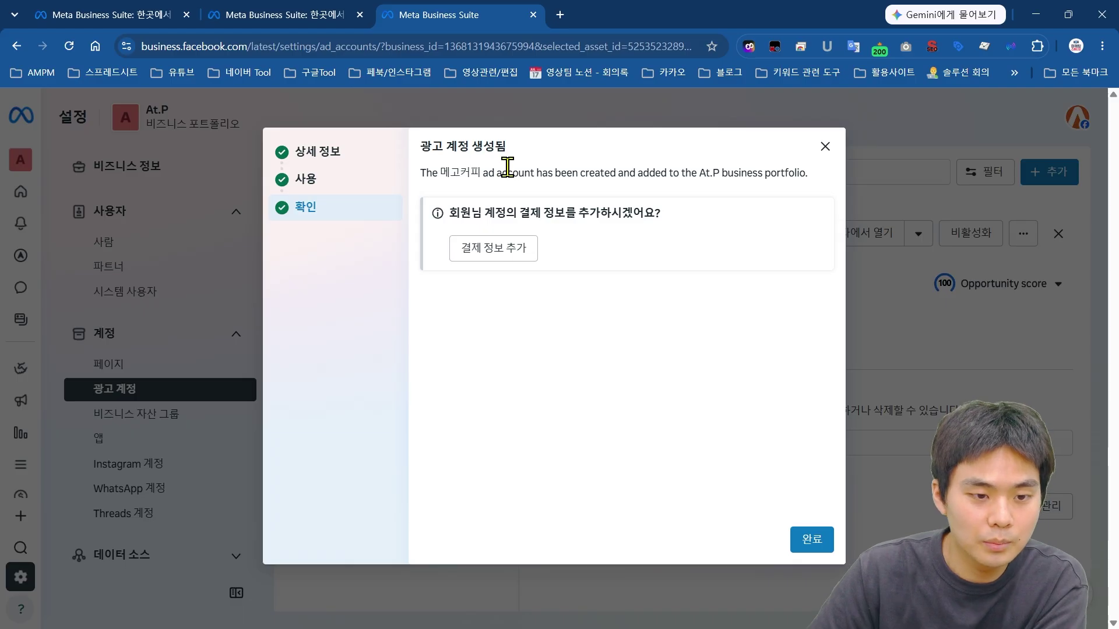
drag(663, 213, 458, 169)
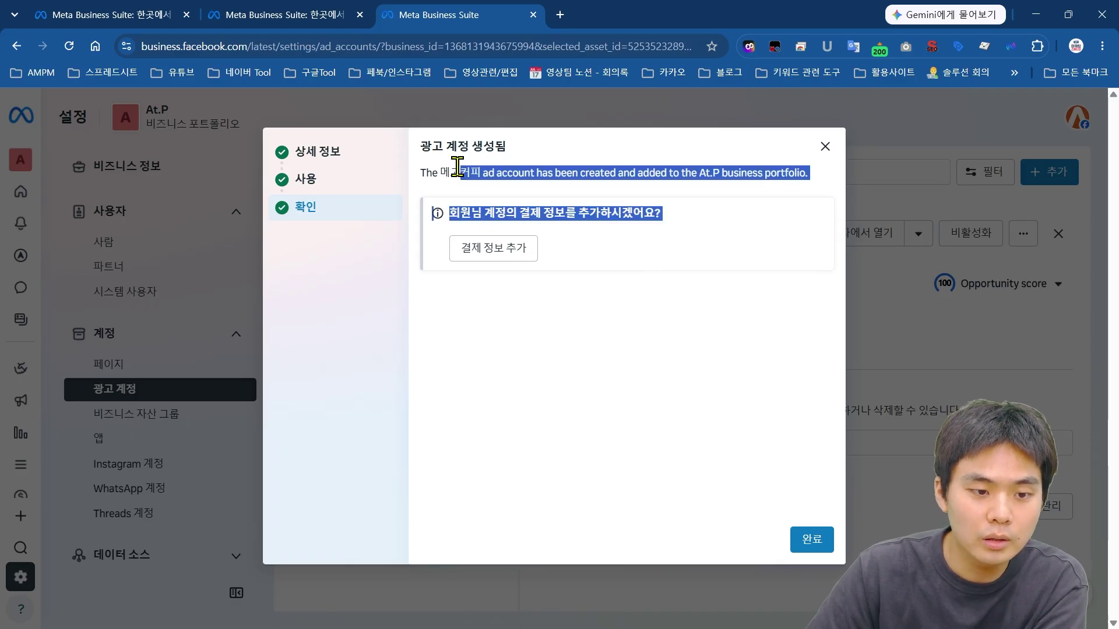
click(546, 175)
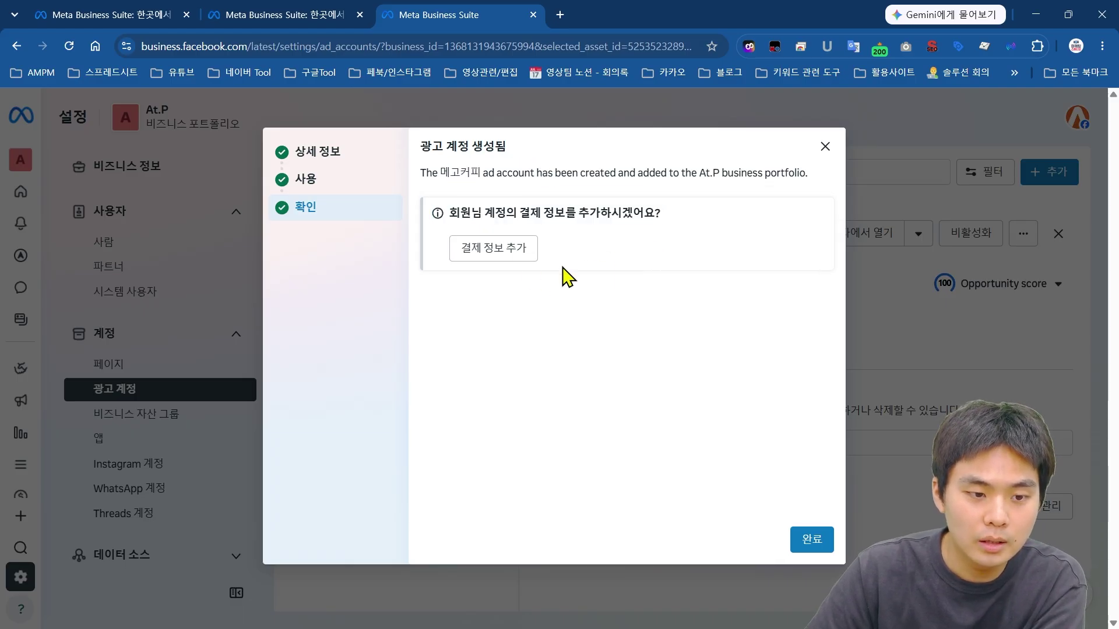
Step: Start payment setup and confirm Korea location, won currency and Seoul time
click(516, 259)
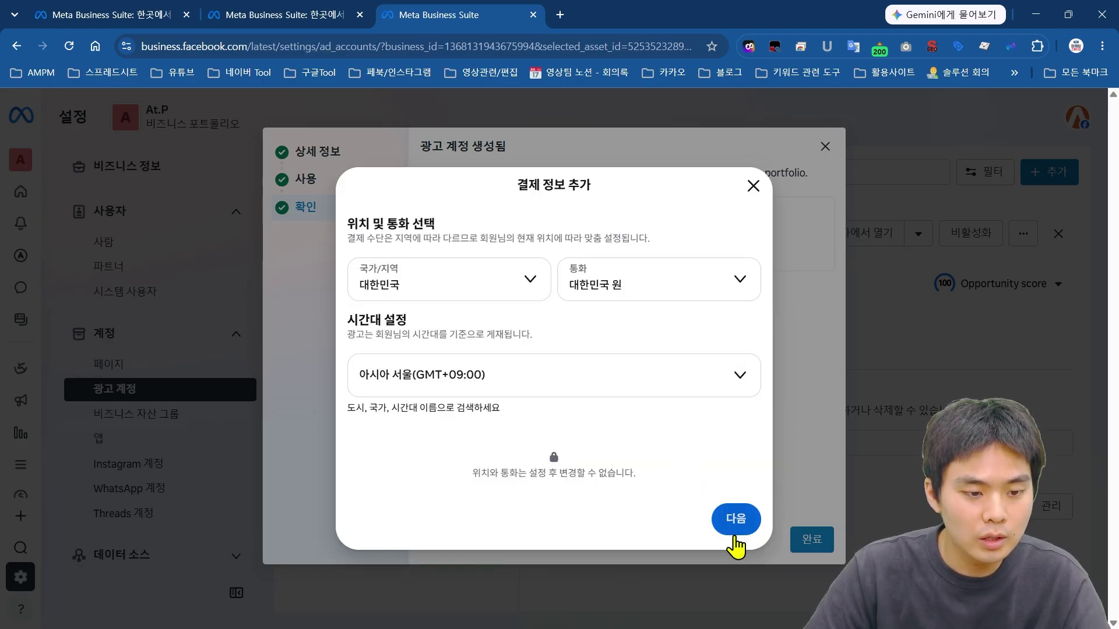
click(735, 520)
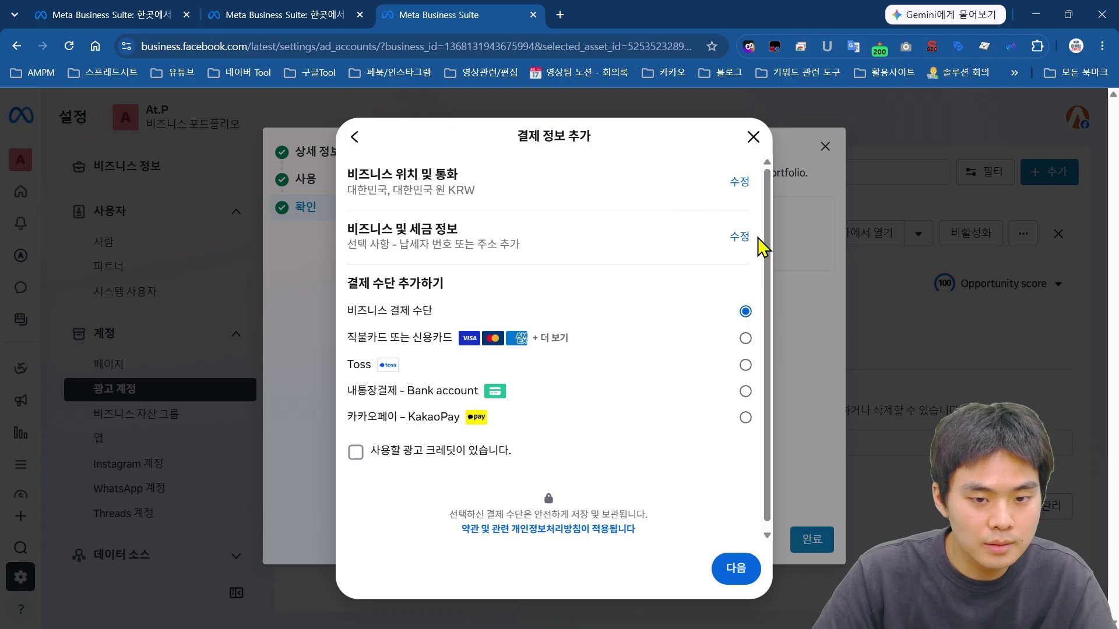
drag(540, 259, 344, 233)
click(829, 257)
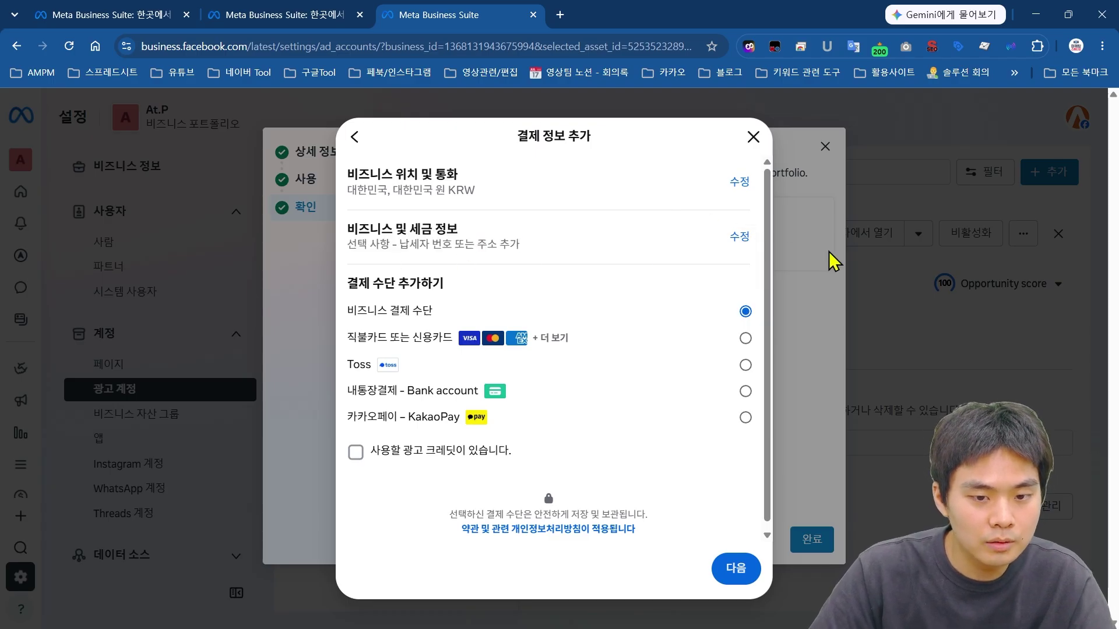
Step: Review the business and tax info, then back out and close payment setup without a method
click(736, 240)
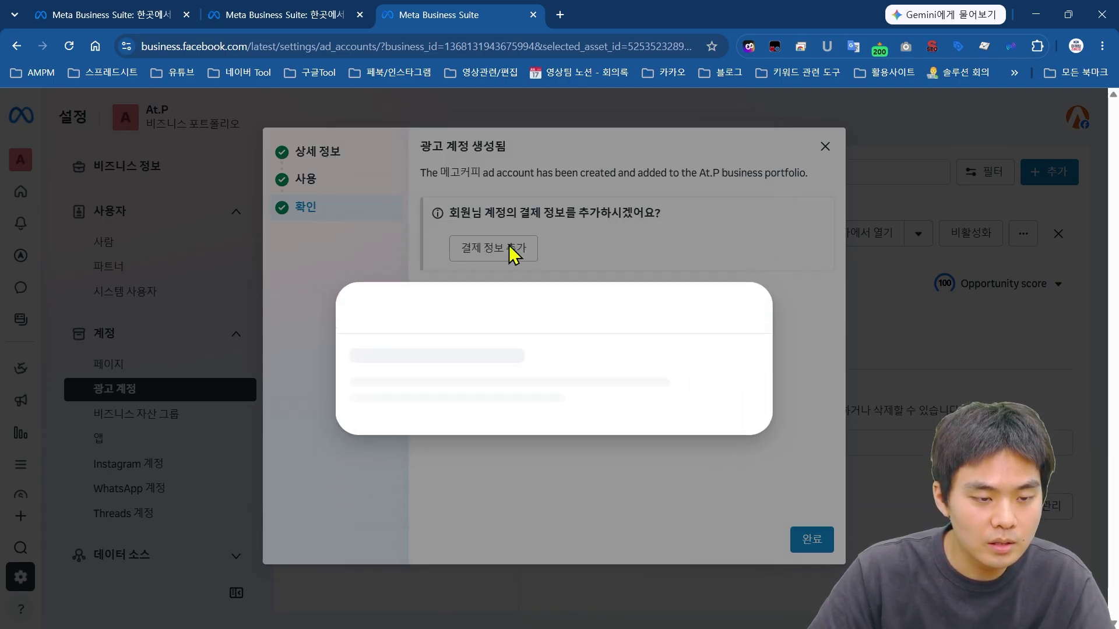
click(528, 344)
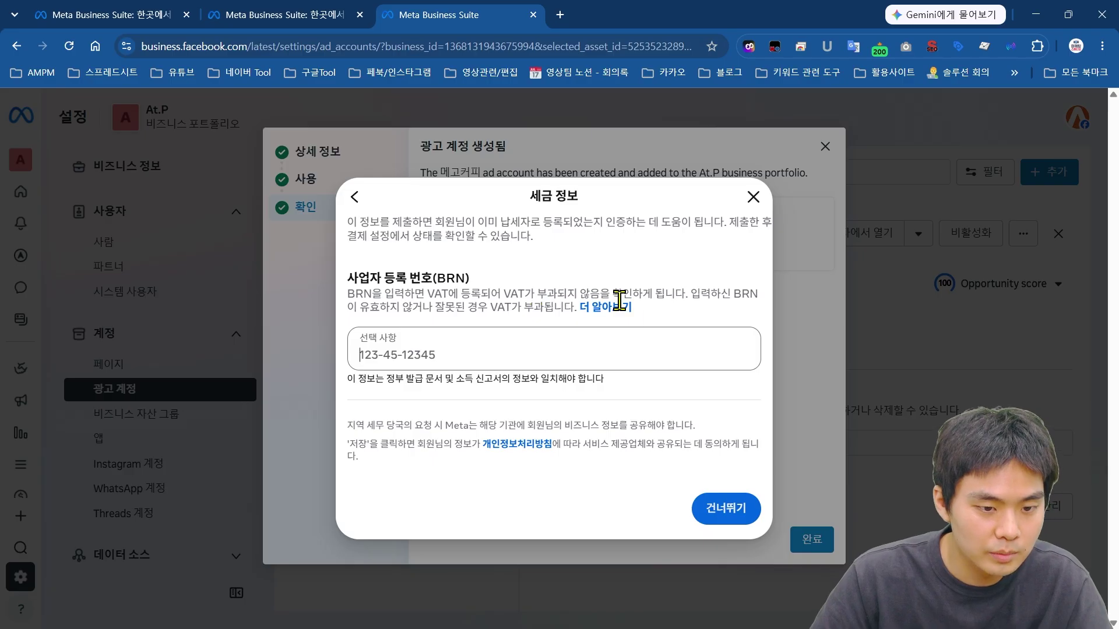
drag(676, 326, 369, 257)
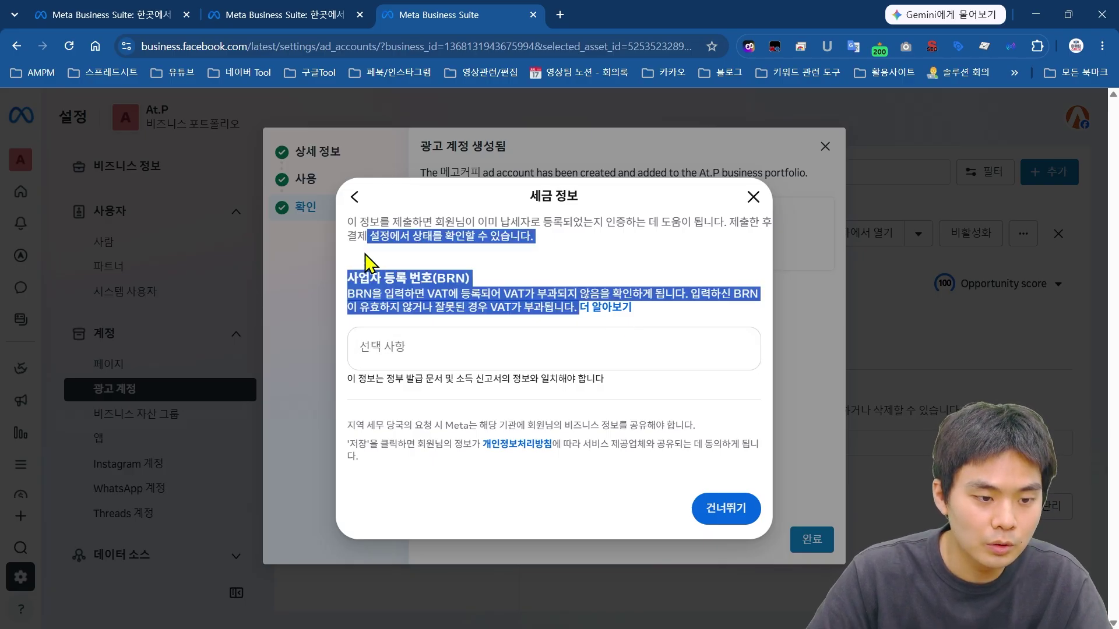
click(369, 257)
click(357, 198)
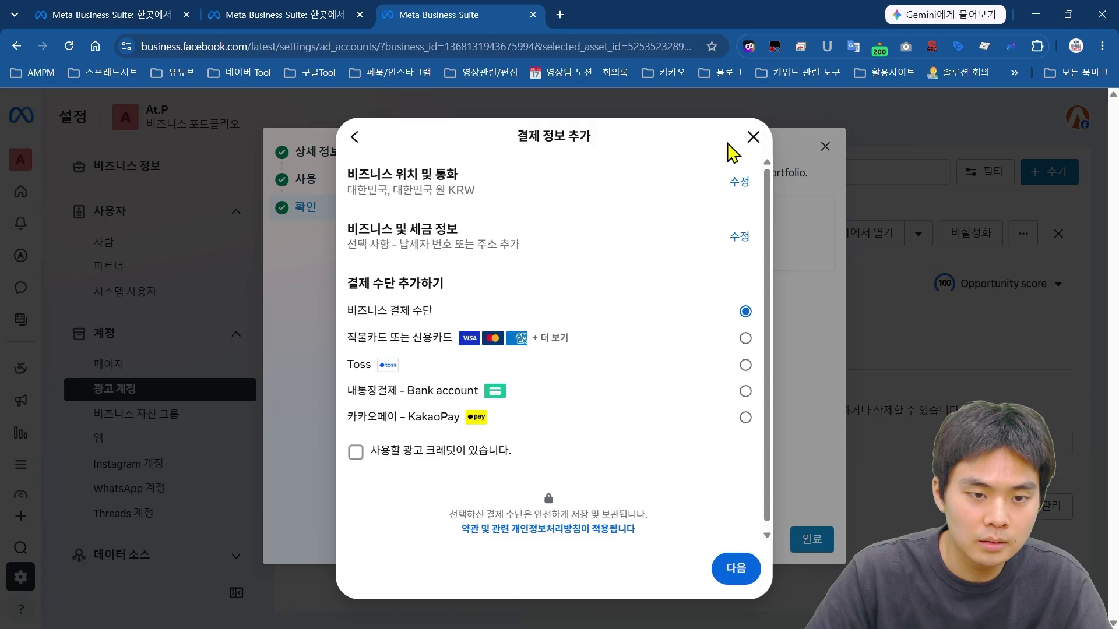
click(748, 139)
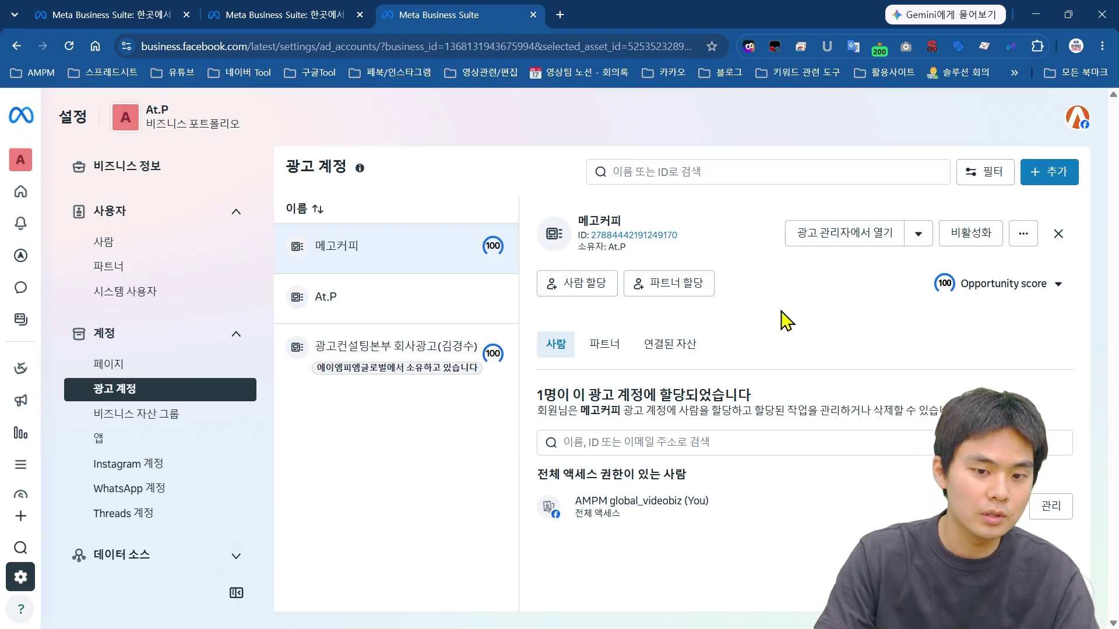
mouse_move(23, 477)
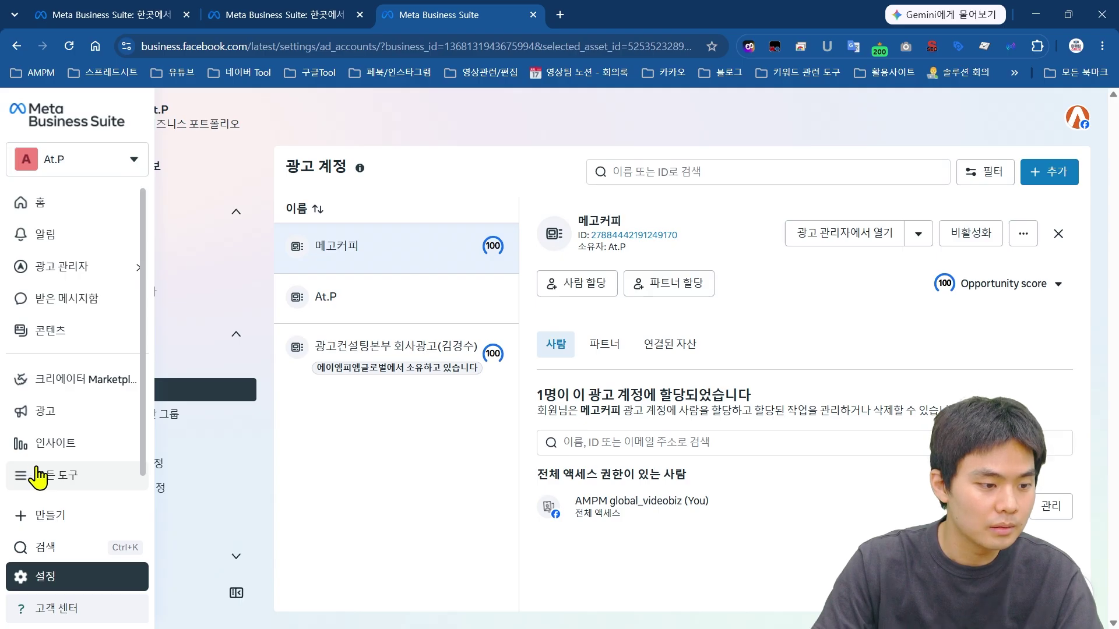
Step: Go to 인스턴트 양식 through 모든 도구 and start a new form with 양식 만들기
click(35, 477)
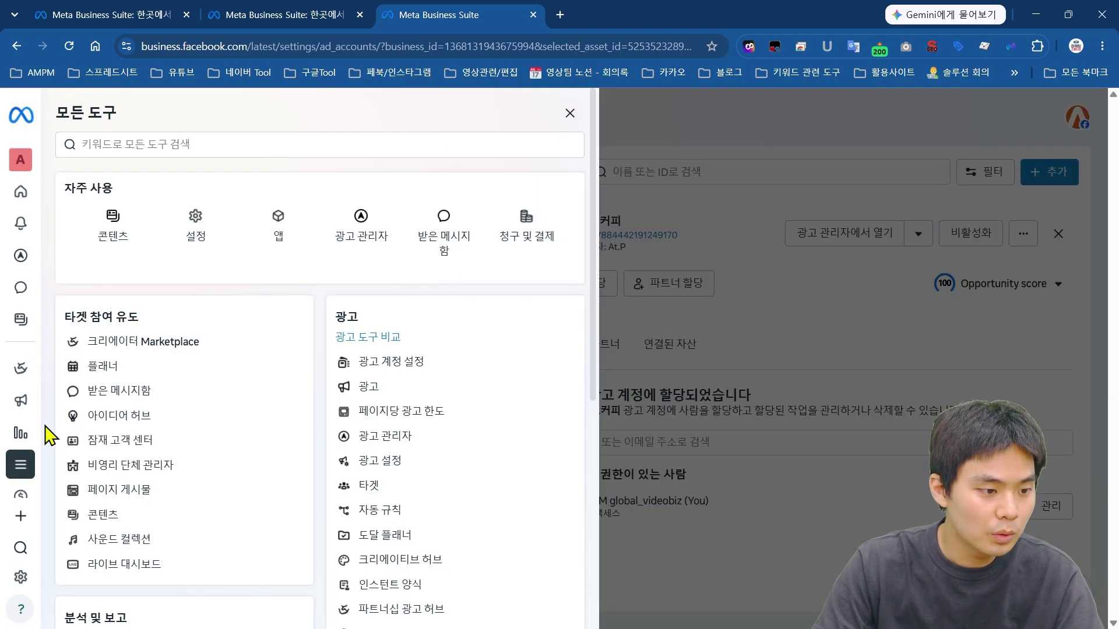
mouse_move(20, 472)
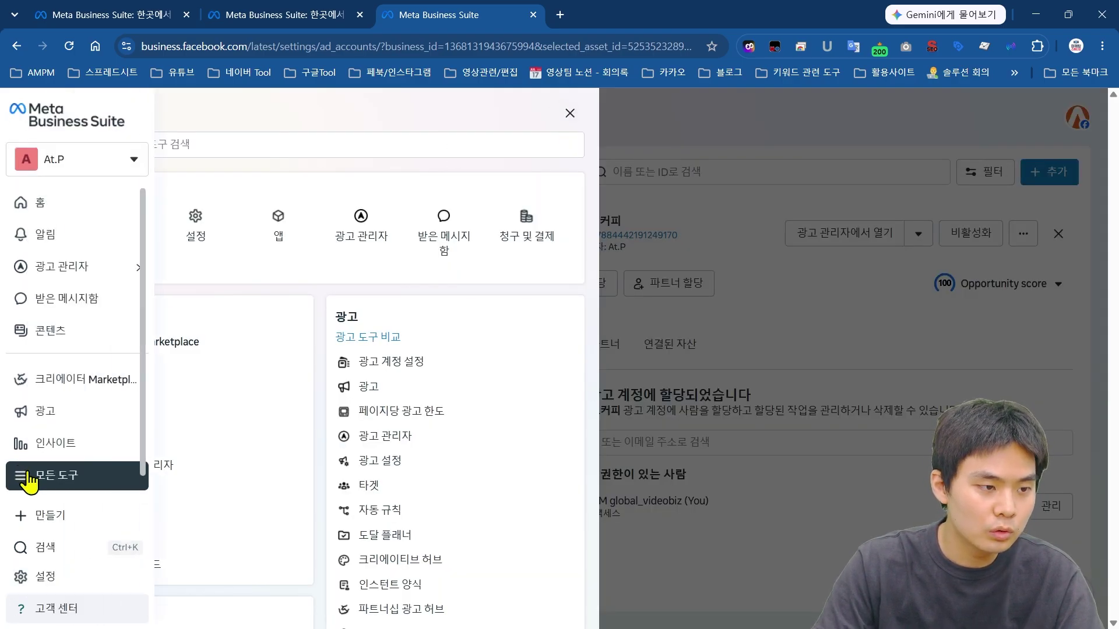
scroll(512, 296, down, 4)
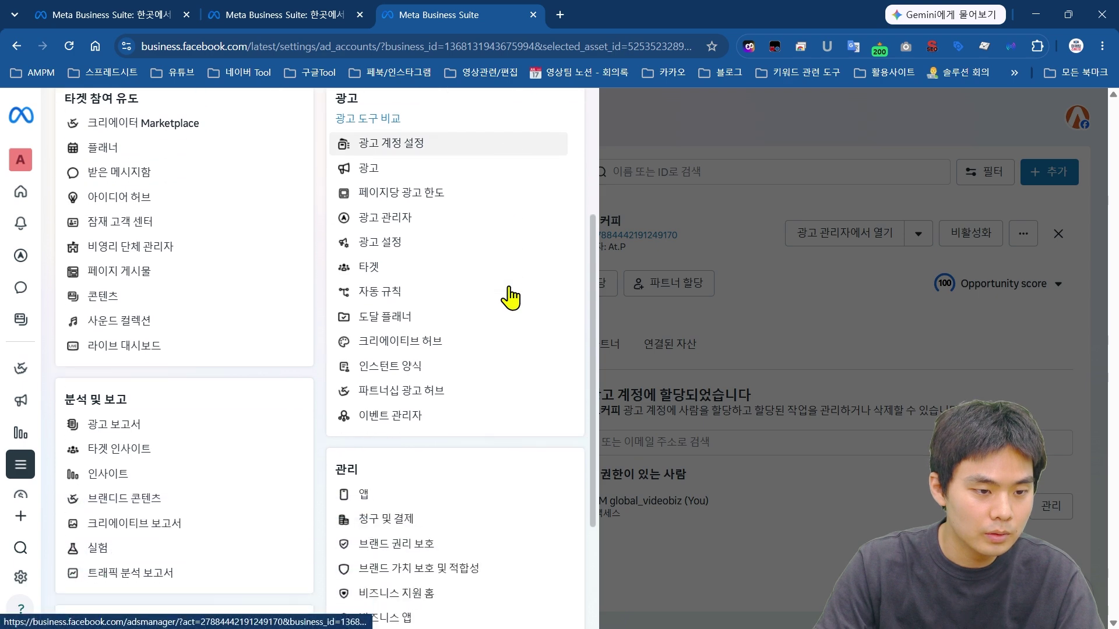
click(425, 372)
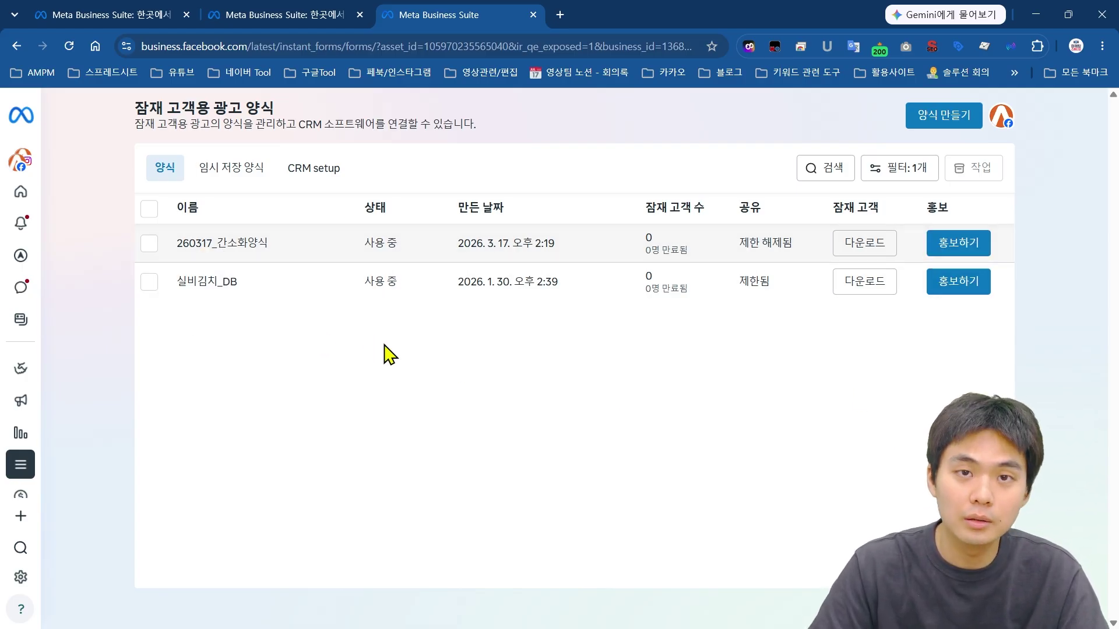
click(945, 120)
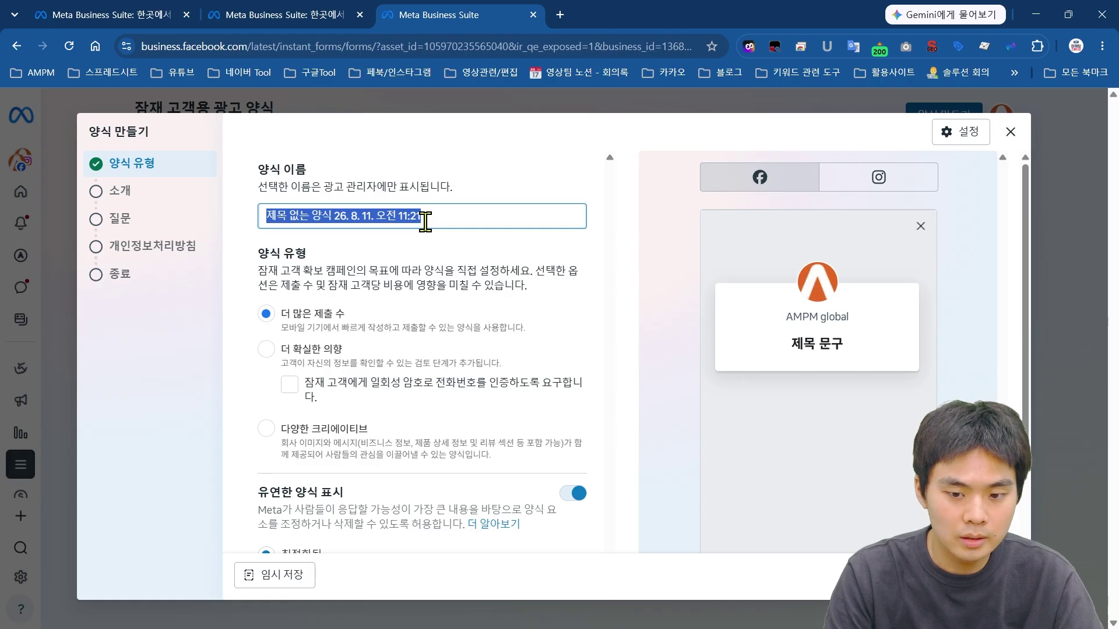
Step: Name the instant form 0810_메고커피_인스턴트폼
text(08)
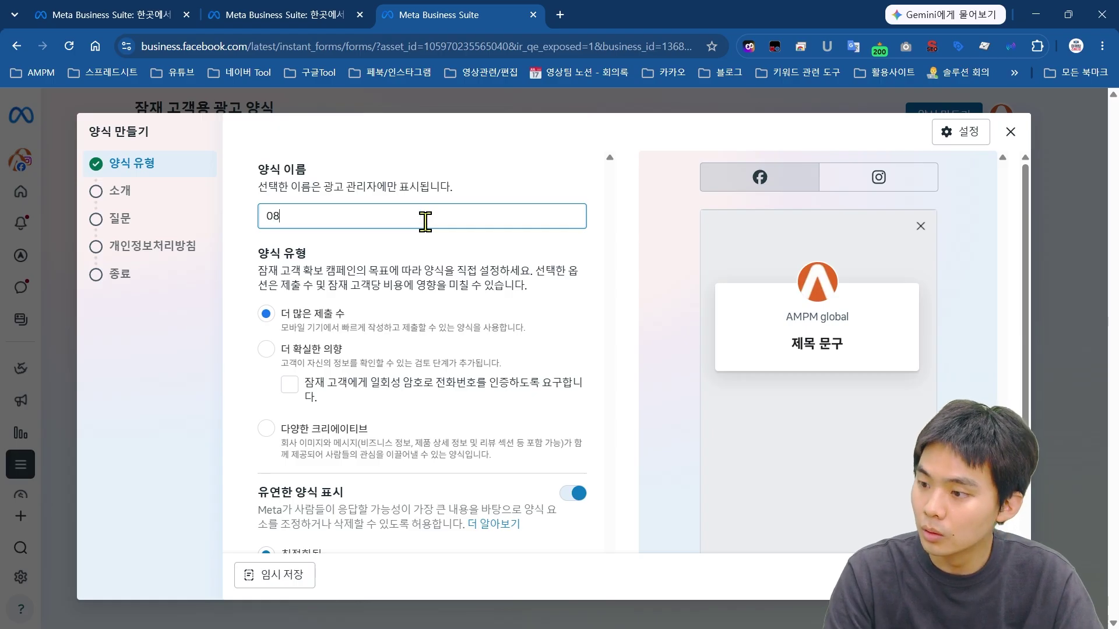
text(10)
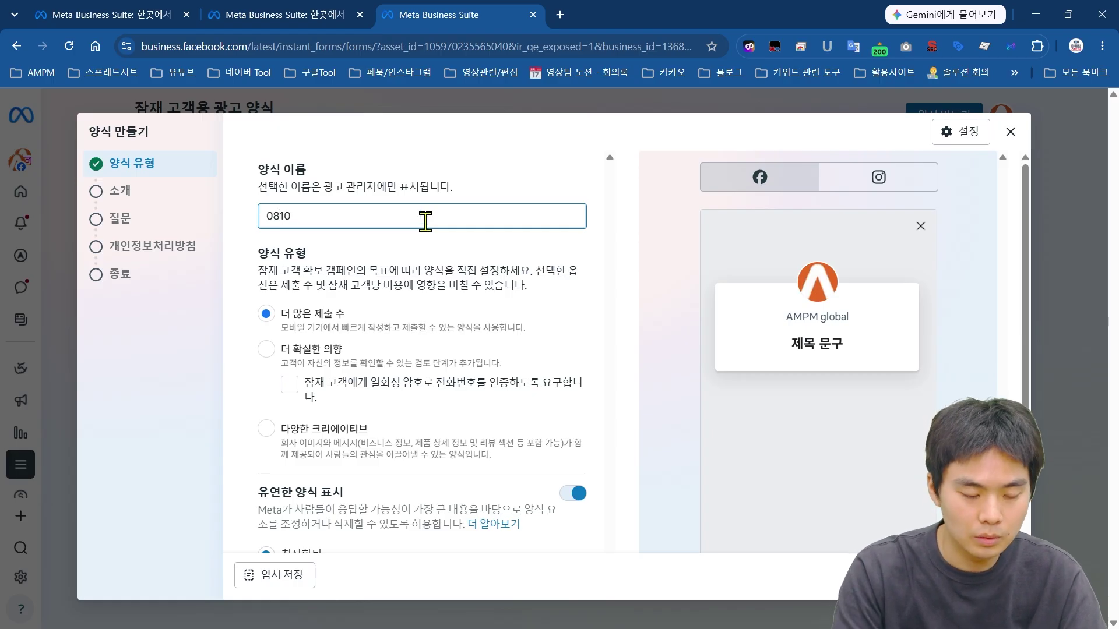
text(_r)
key(BackSpace)
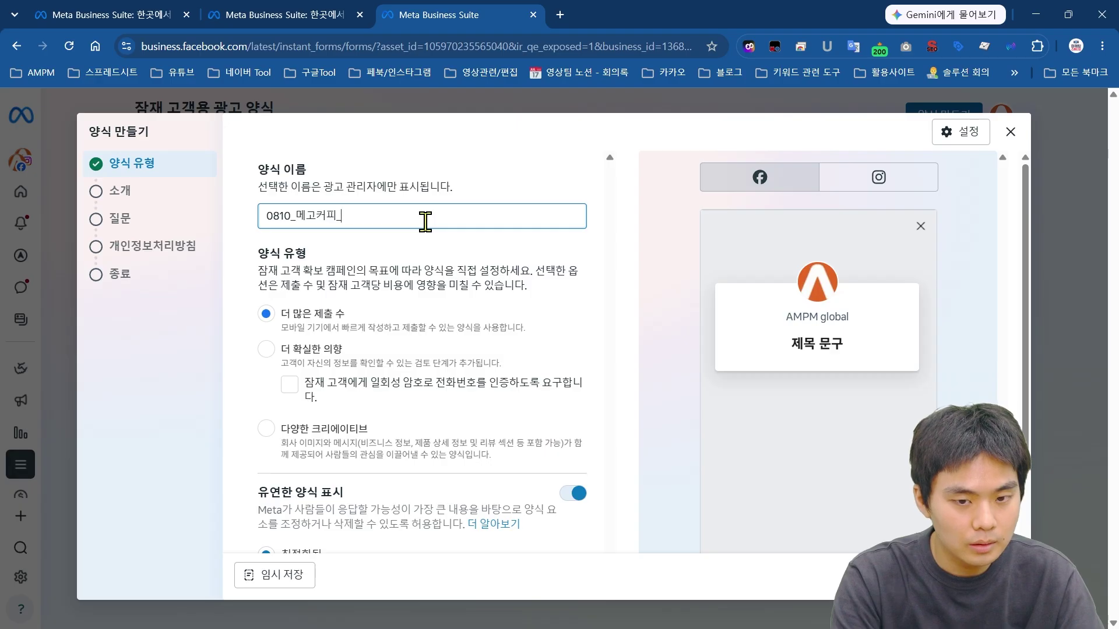
text(메고커피_인스턴트폼)
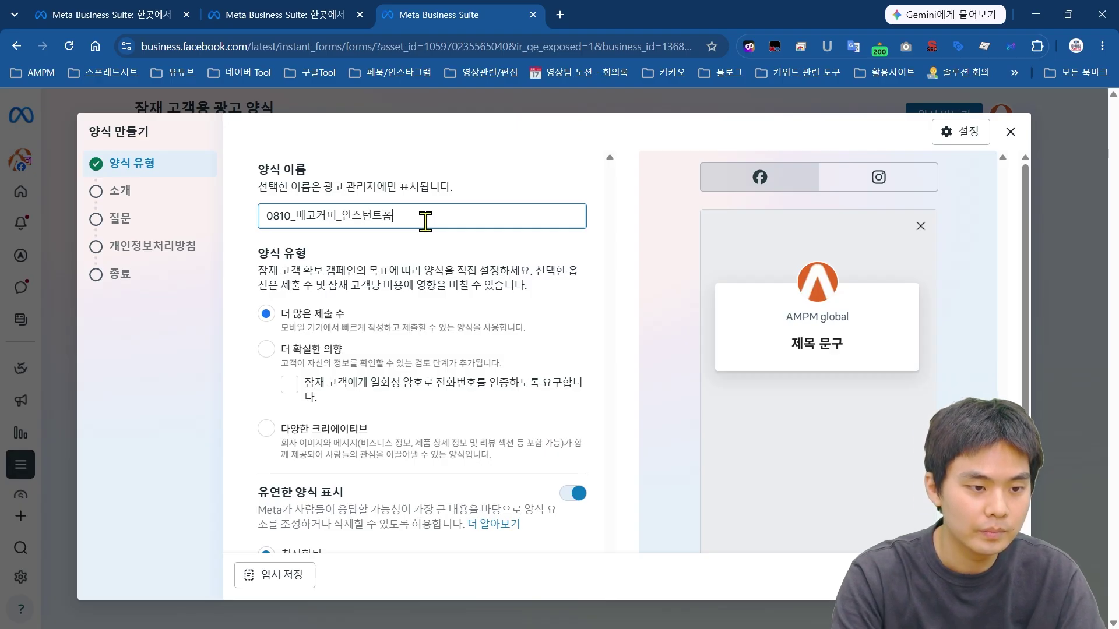
Step: Choose the 더 확실한 의향 form type
scroll(525, 274, down, 2)
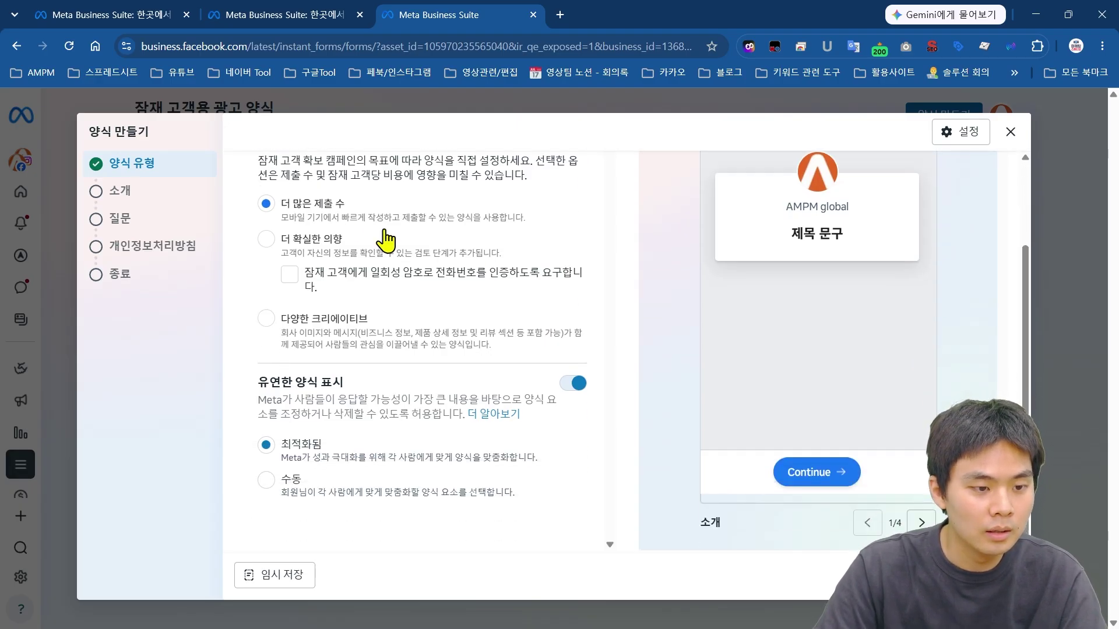
scroll(522, 270, up, 1)
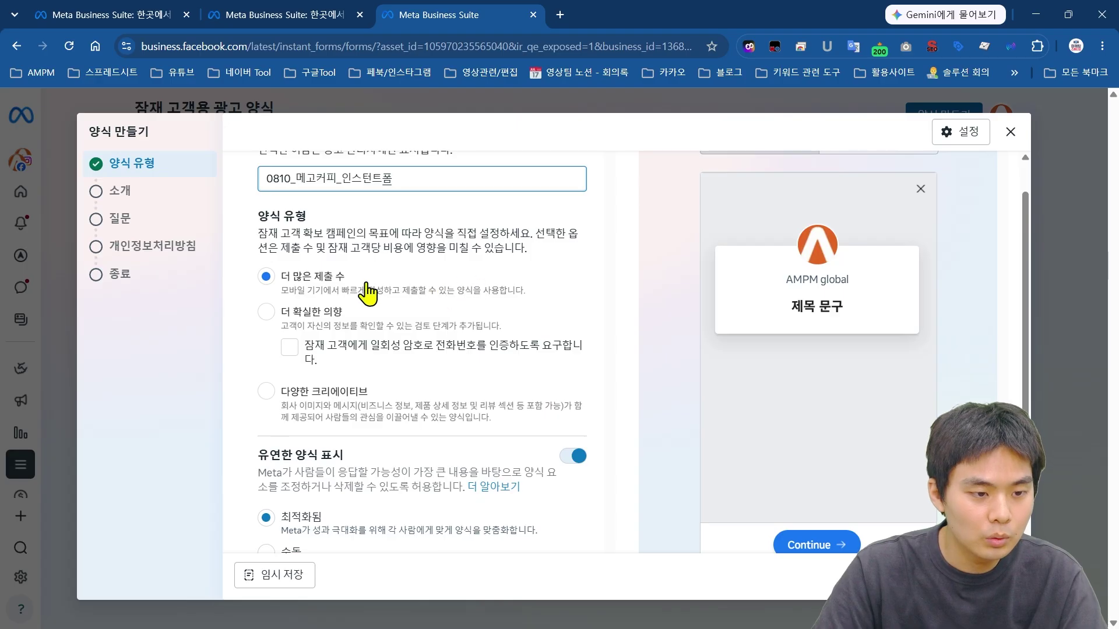
scroll(589, 284, down, 1)
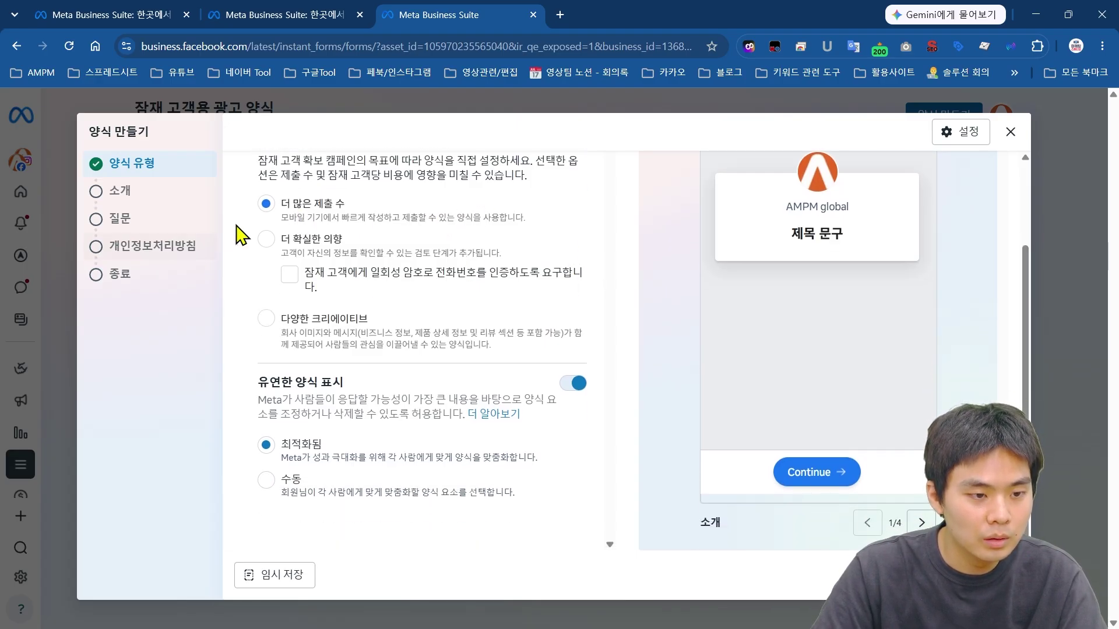
scroll(264, 242, up, 1)
click(268, 299)
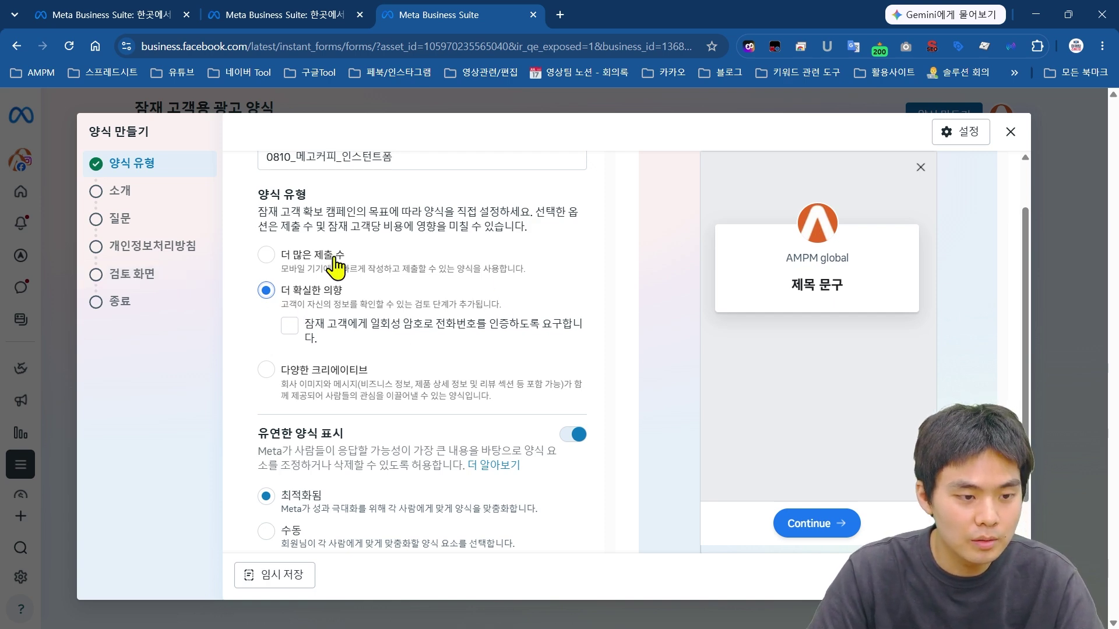
Step: Try the 다양한 크리에이티브 type, then return the form type to 더 많은 제출 수
scroll(336, 268, down, 2)
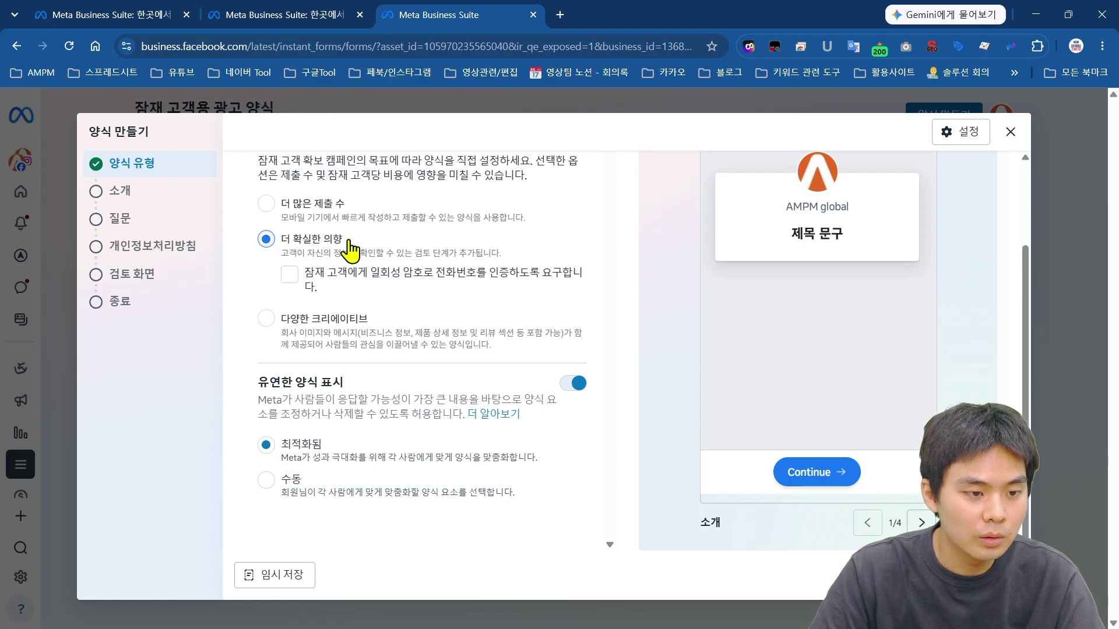
click(267, 204)
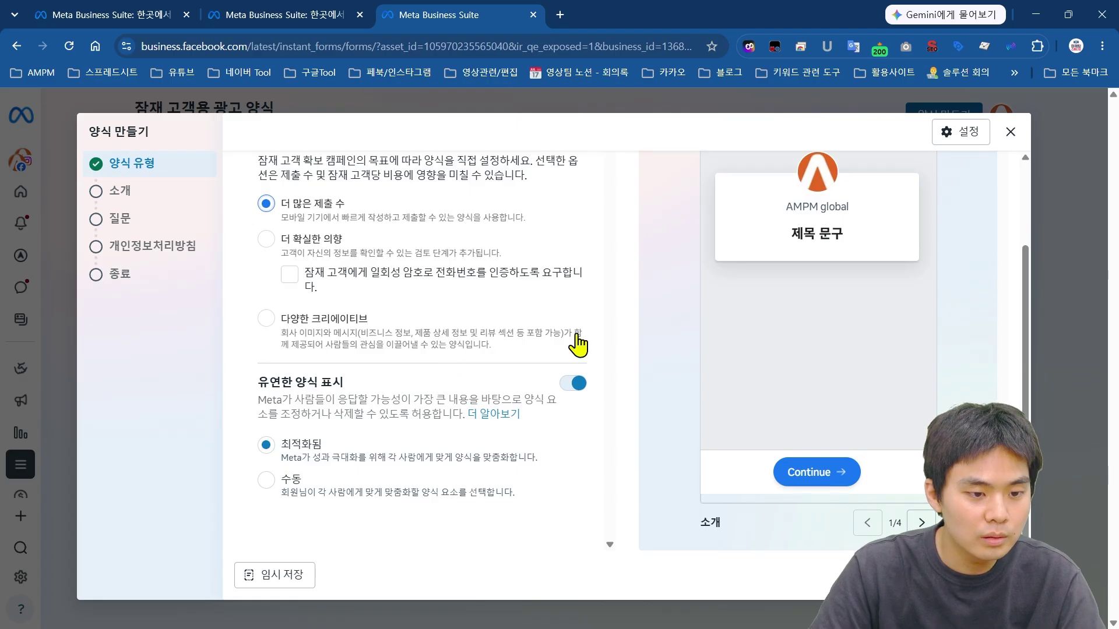
scroll(600, 336, up, 1)
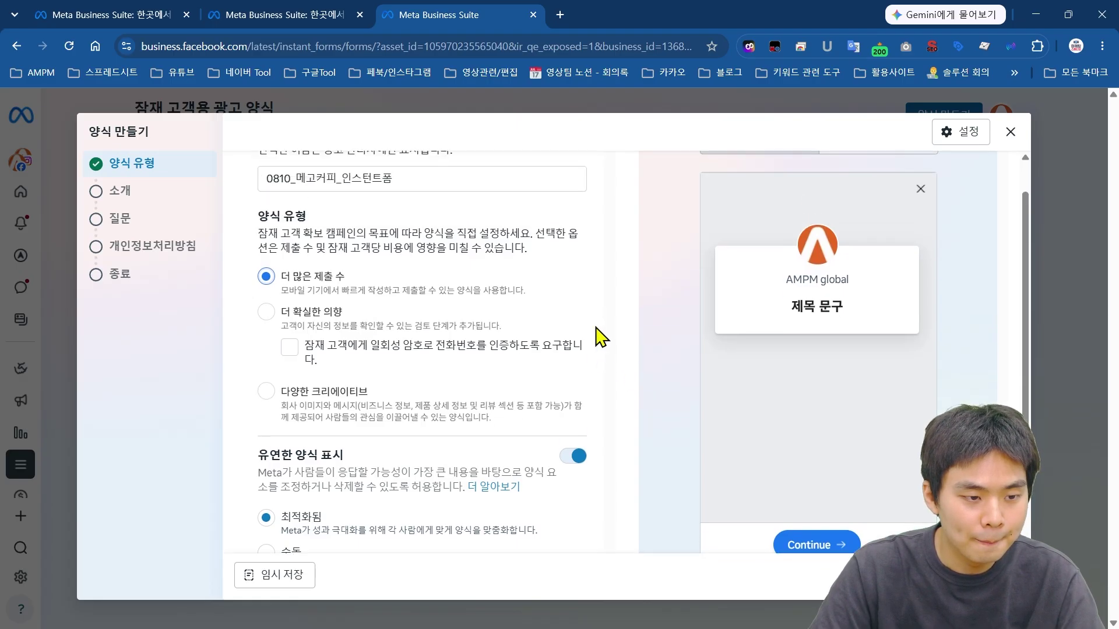
click(268, 394)
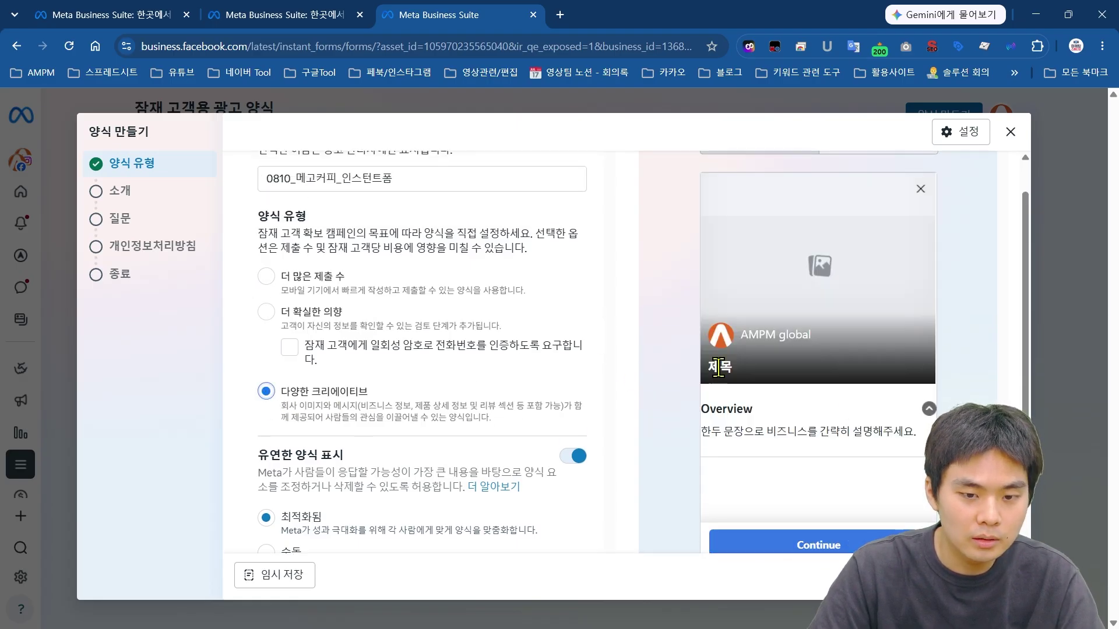
scroll(719, 364, down, 1)
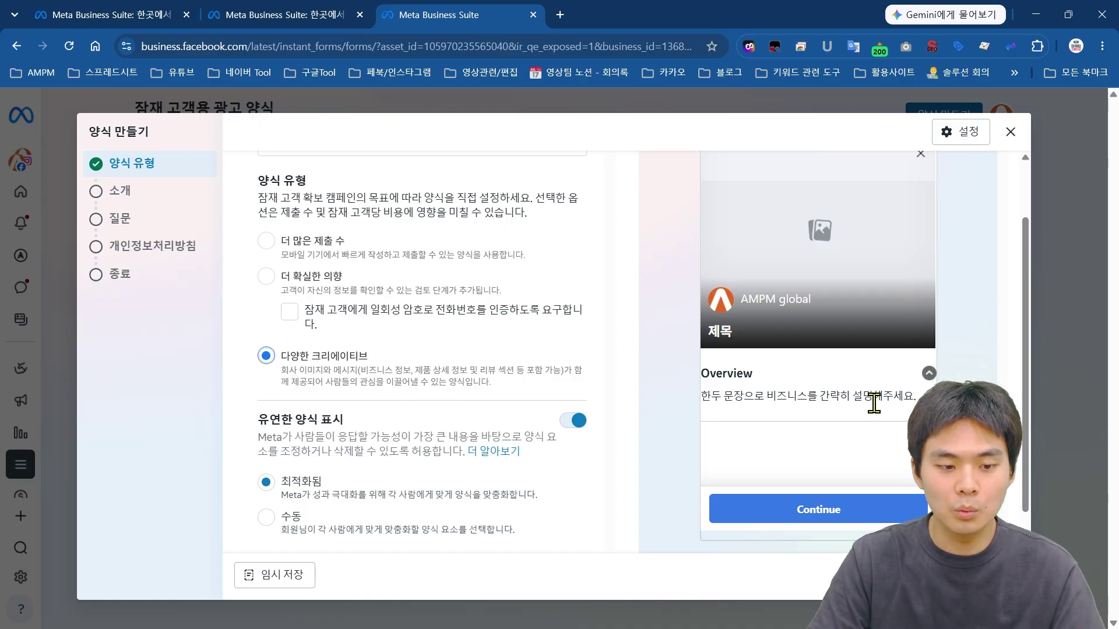
drag(722, 394, 909, 394)
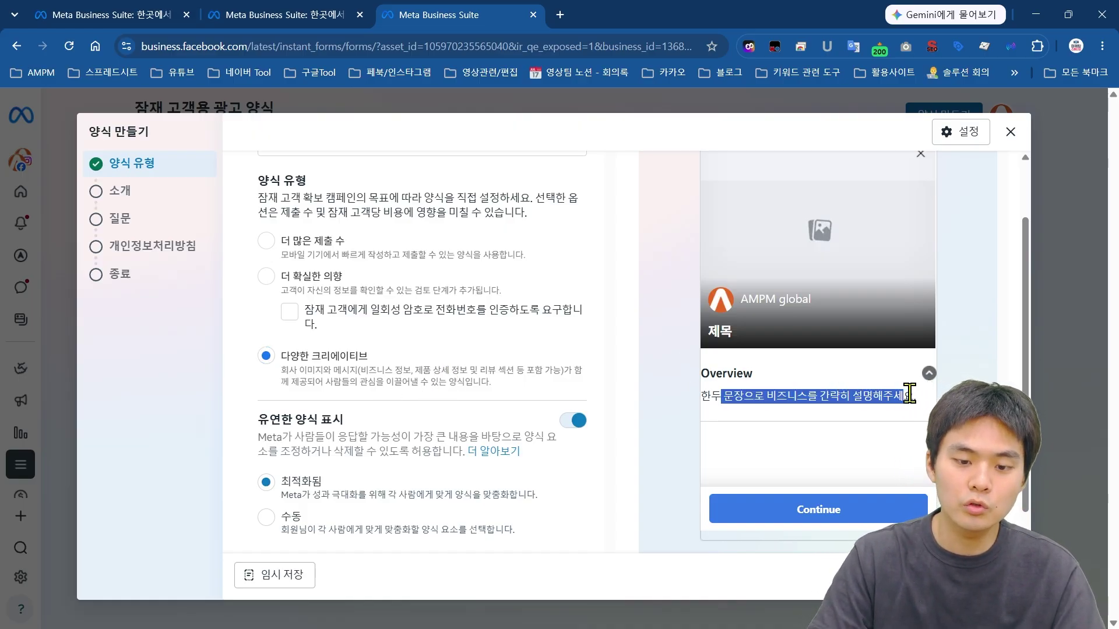
click(912, 394)
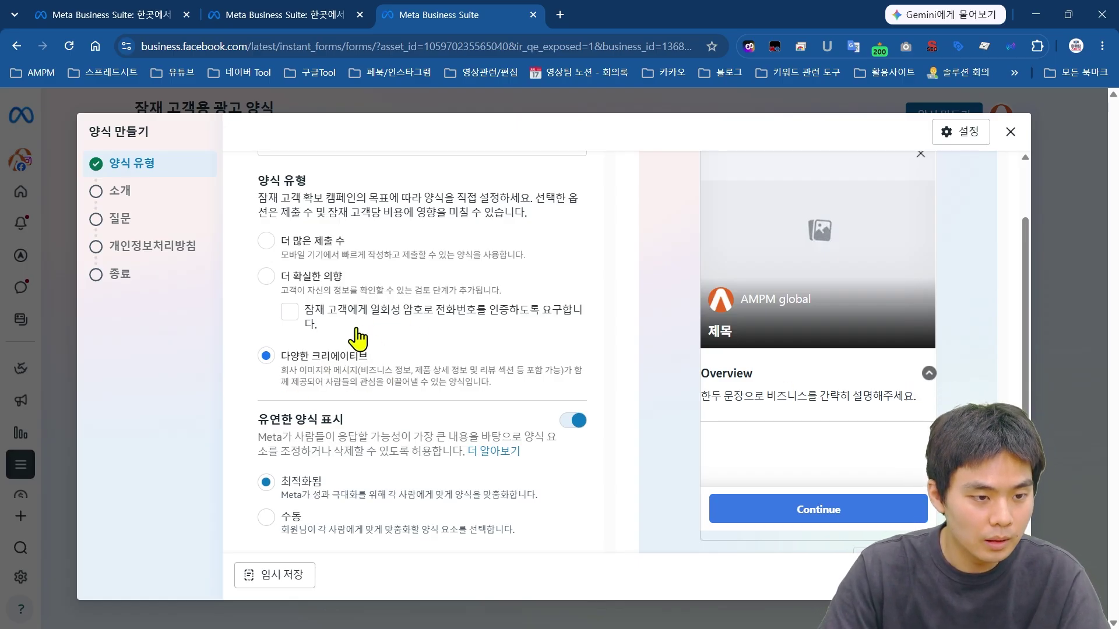
click(267, 241)
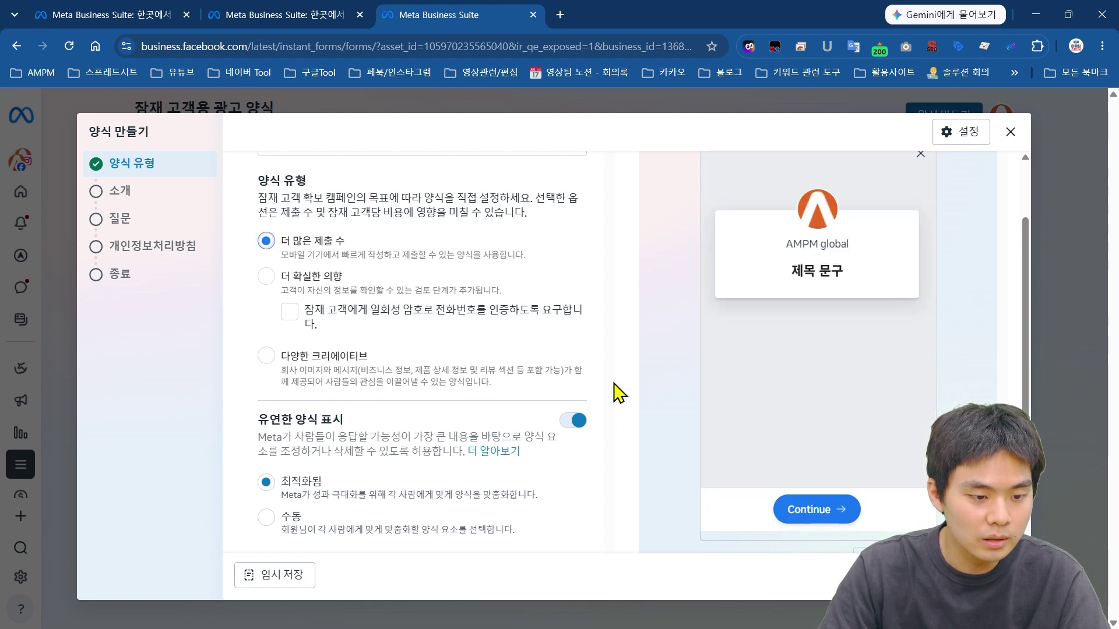
Step: Set 유연한 양식 표시 to 수동, keeping all five adjustments checked
scroll(621, 388, down, 1)
drag(249, 382, 606, 429)
click(533, 428)
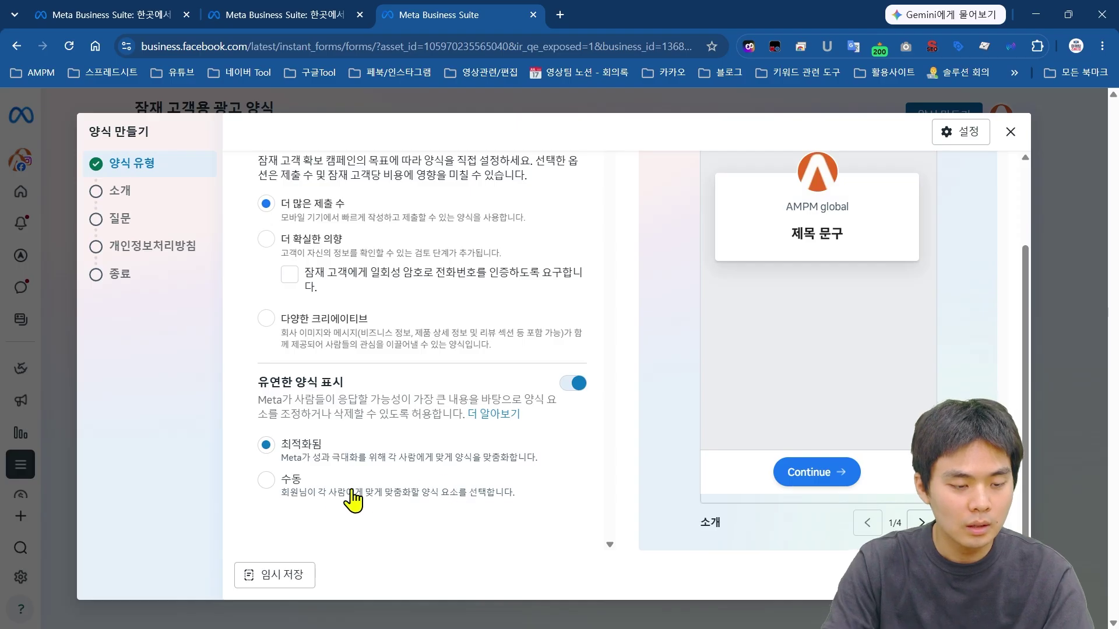
click(267, 480)
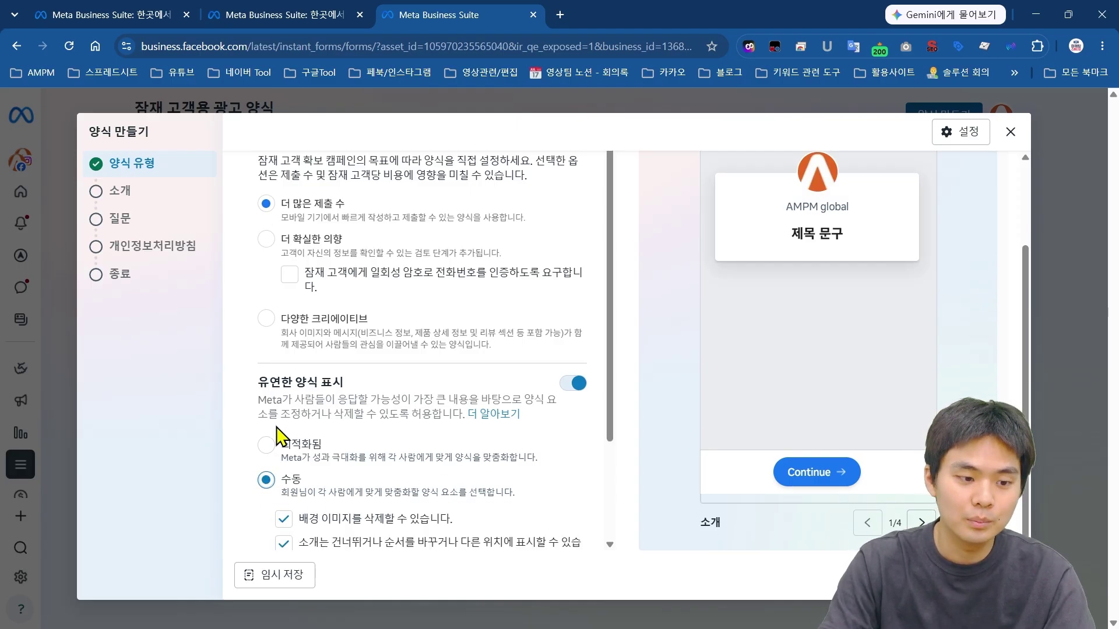
scroll(274, 408, down, 2)
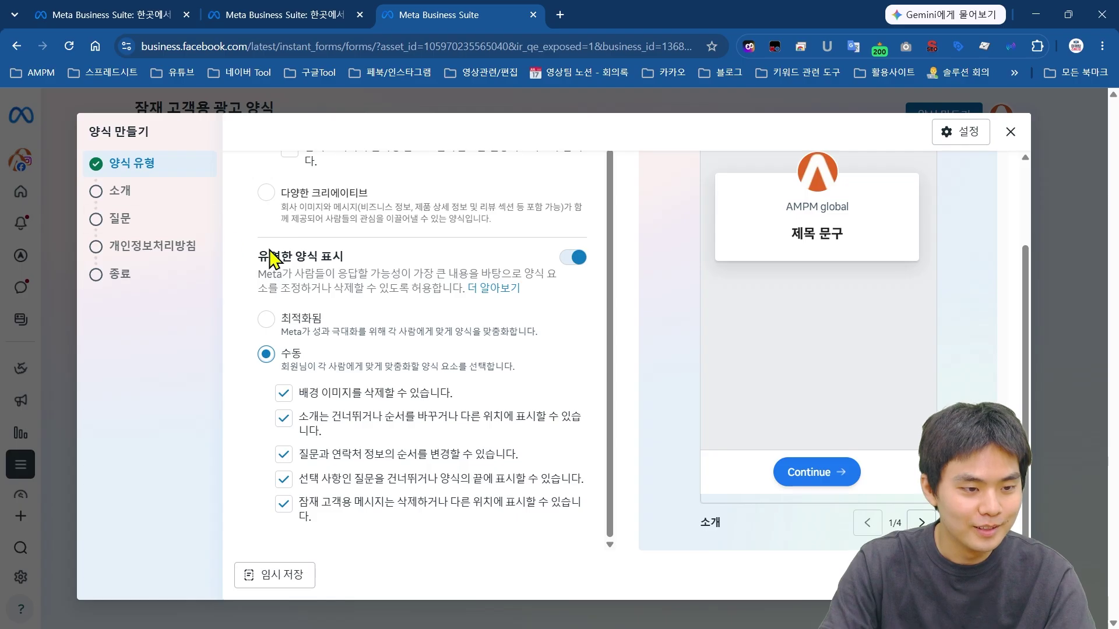
drag(257, 255, 585, 322)
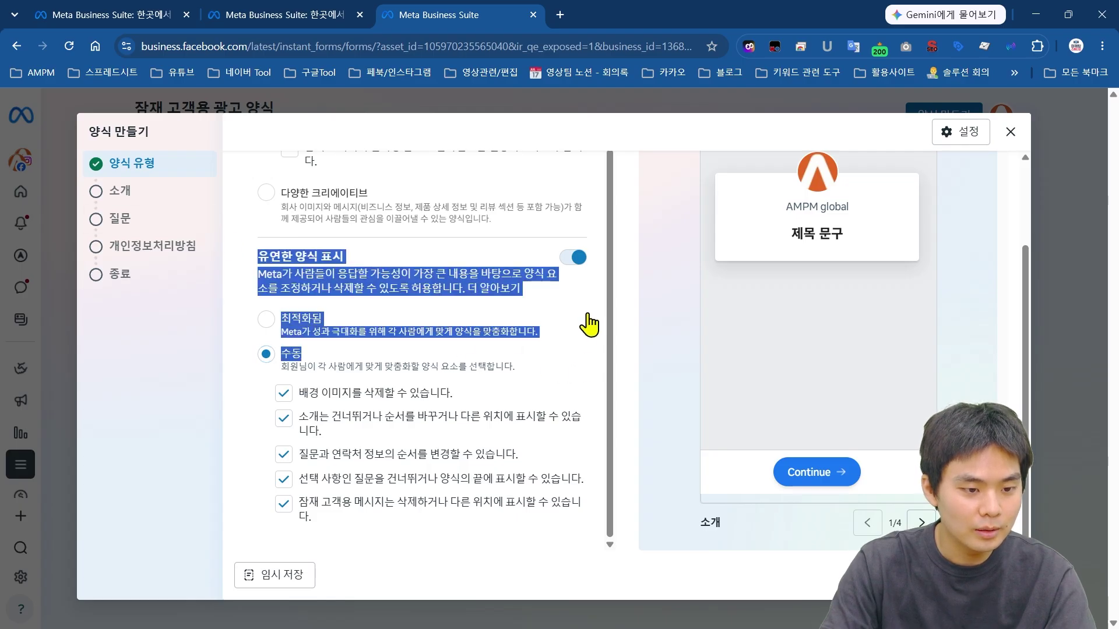
click(431, 272)
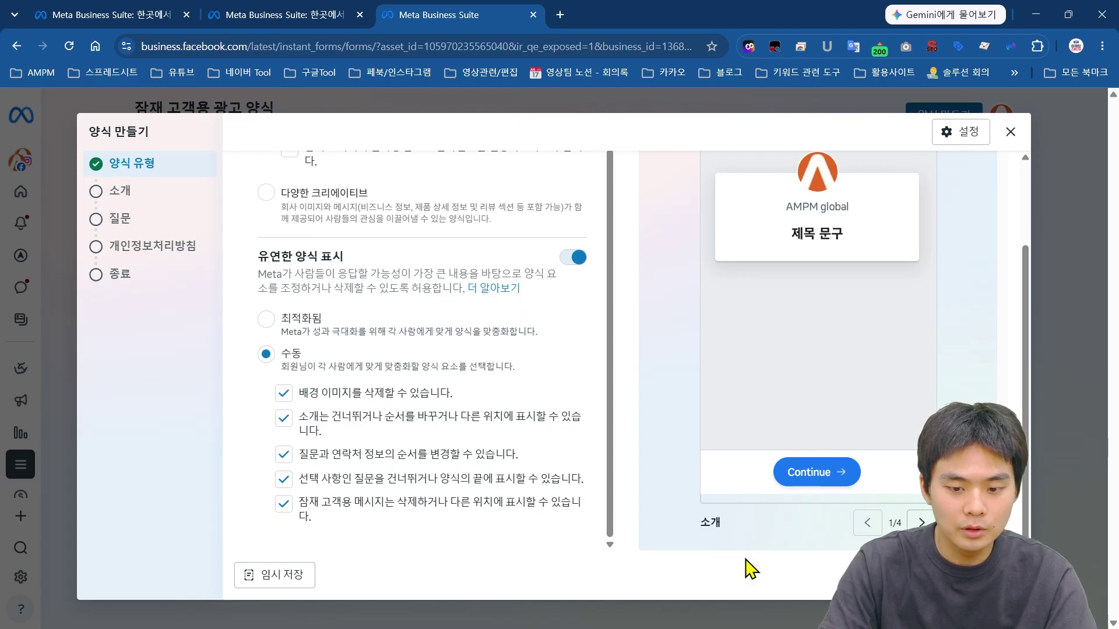
Step: On the intro step, try an uploaded background image, leaving the background image option on
click(119, 190)
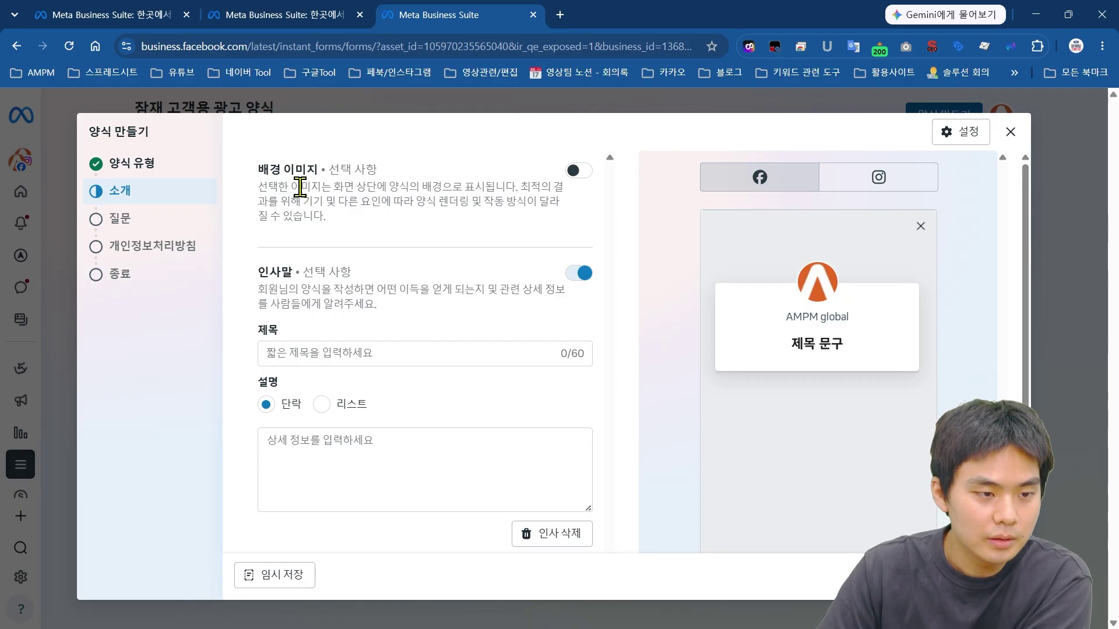
drag(263, 169, 484, 242)
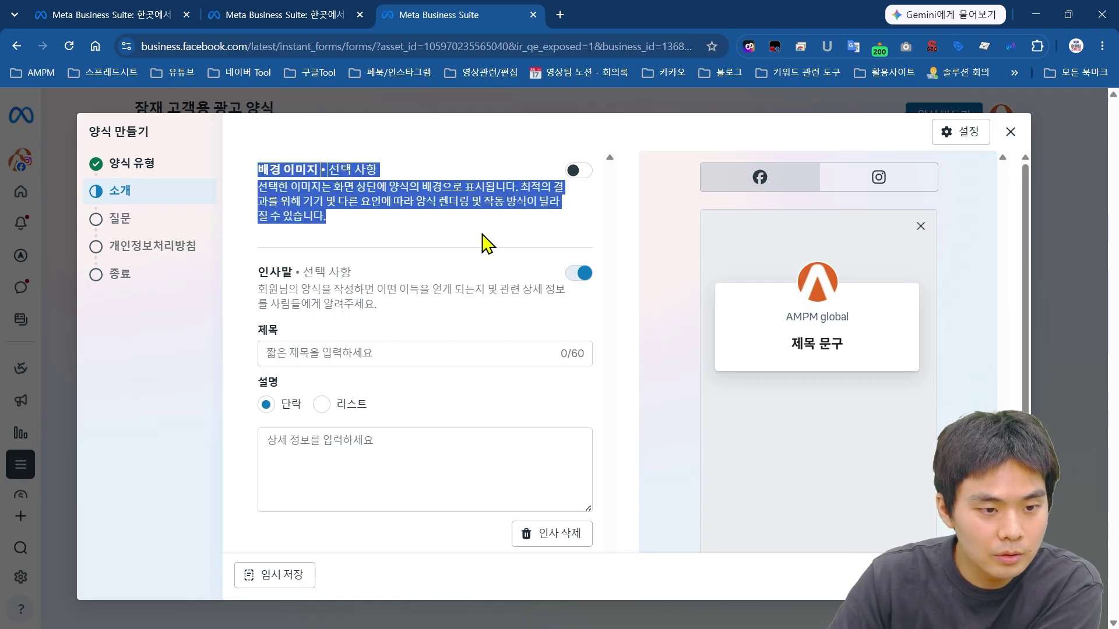
click(484, 242)
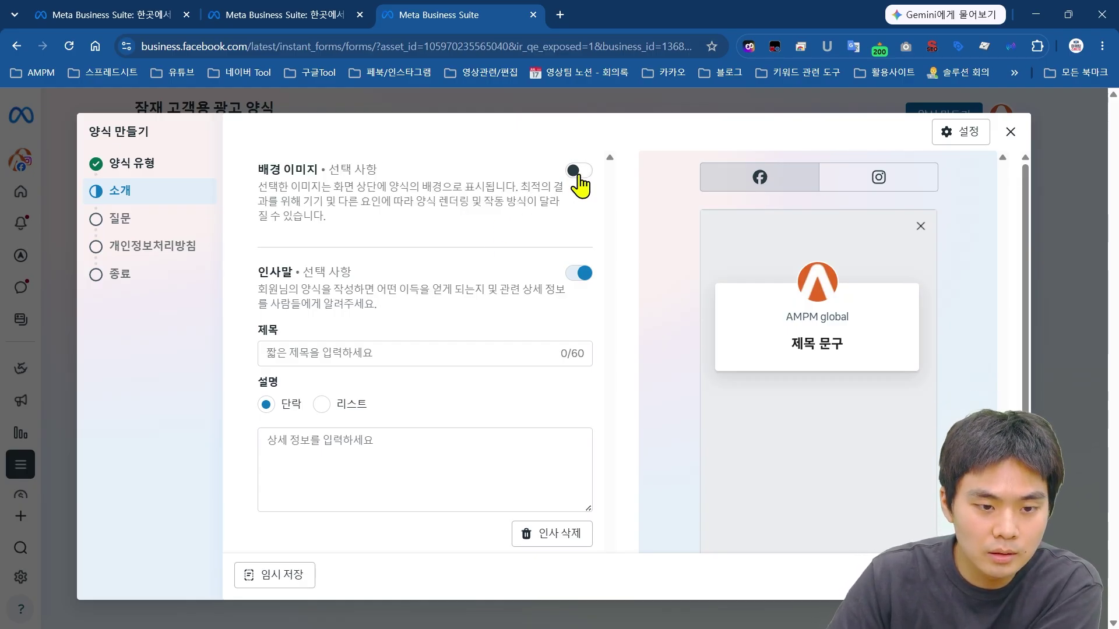
click(579, 171)
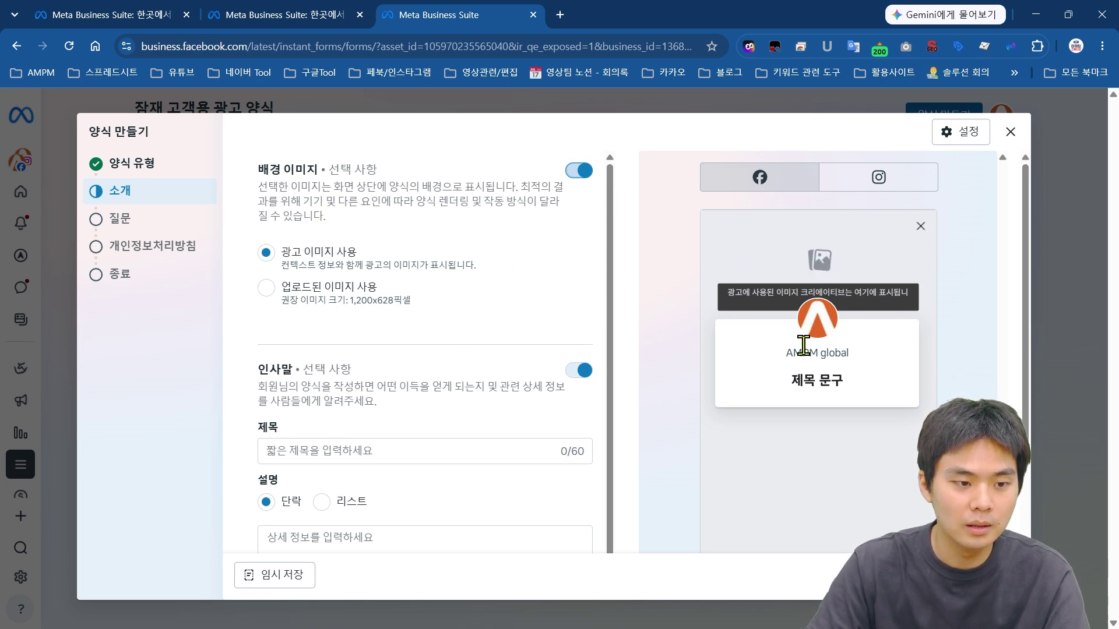
click(275, 294)
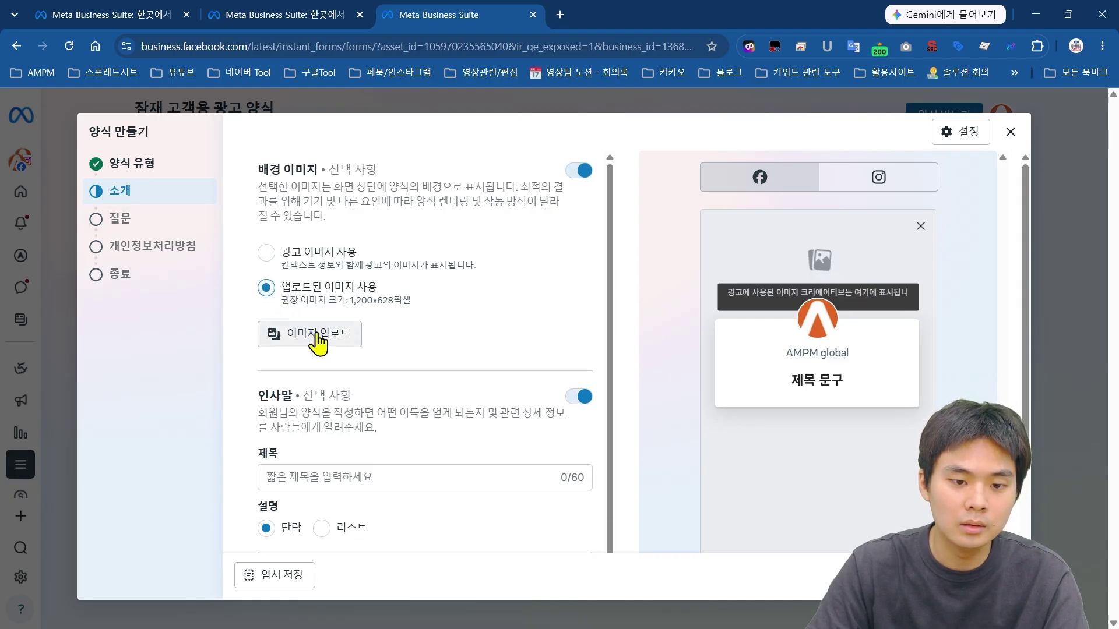
click(318, 340)
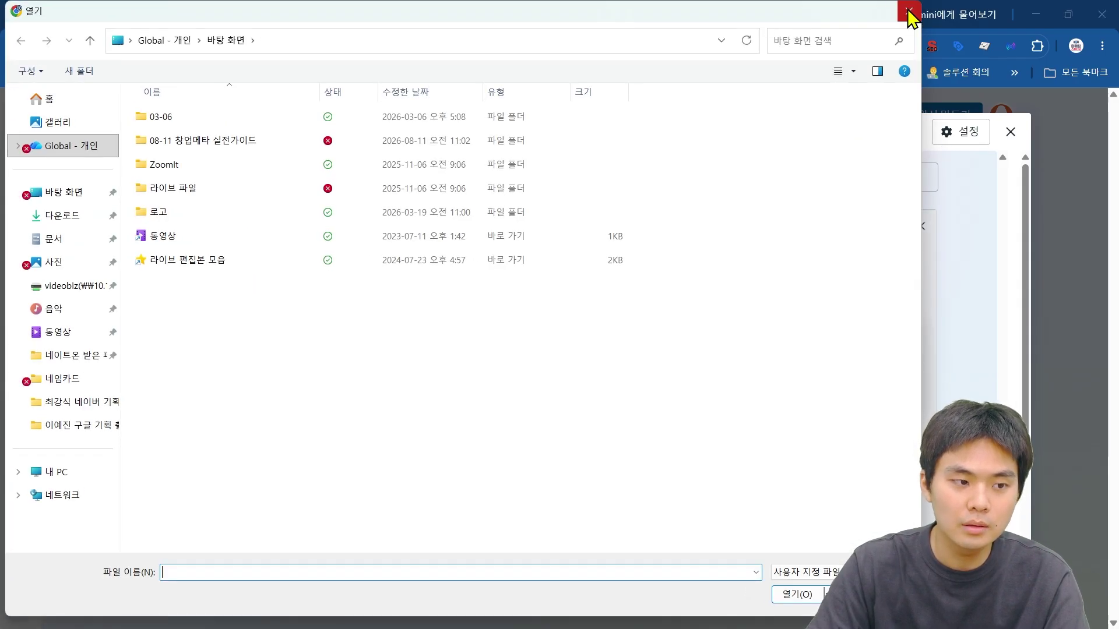
click(910, 12)
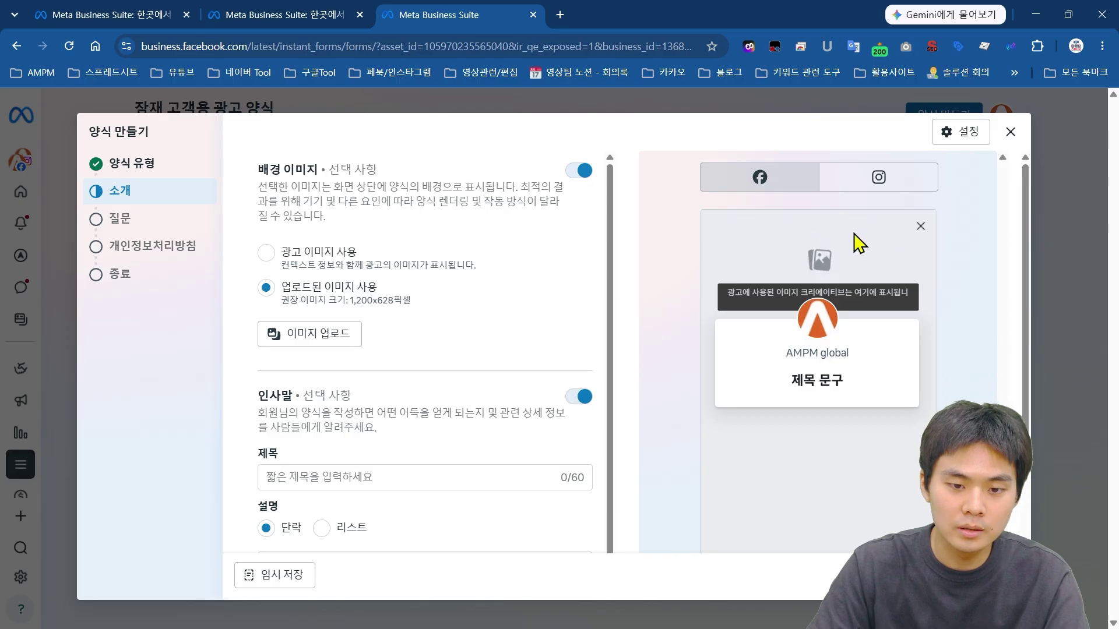
click(579, 171)
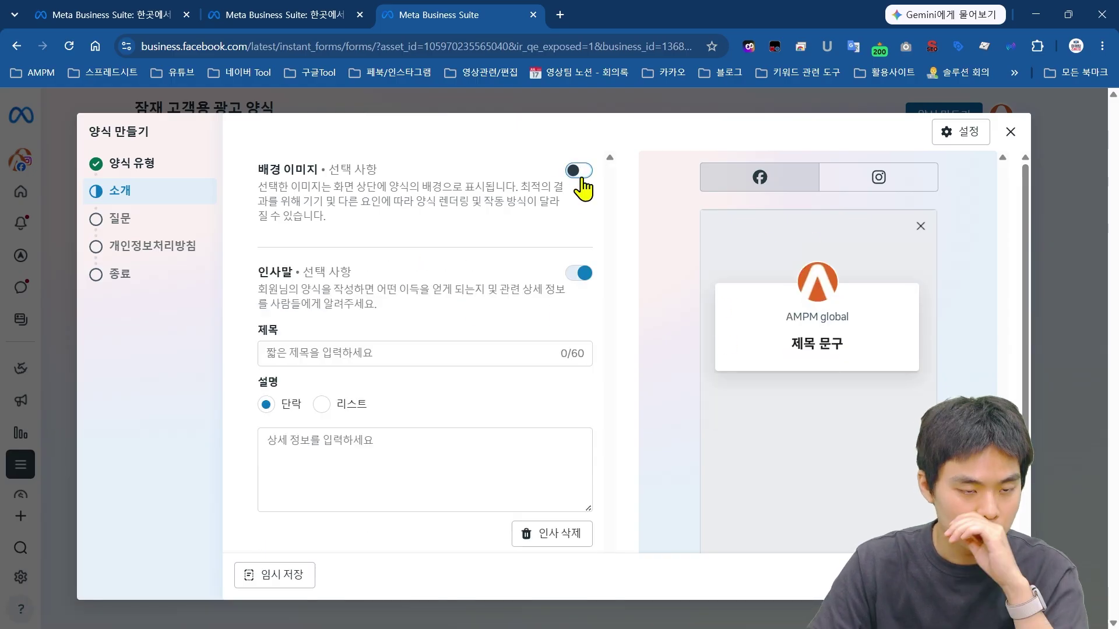
click(580, 178)
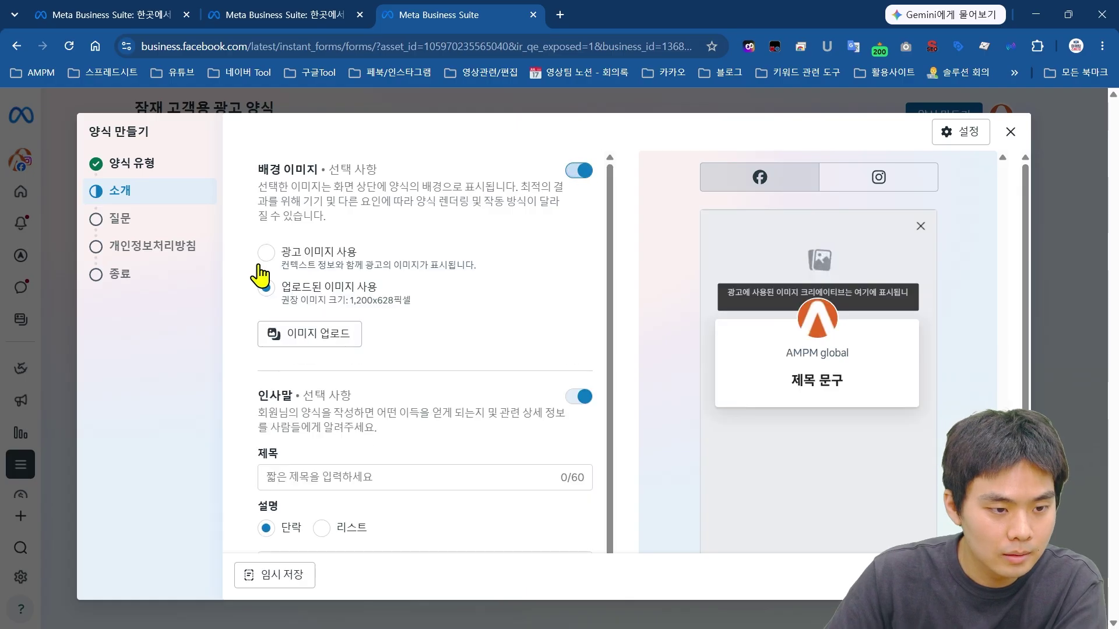
scroll(423, 325, down, 2)
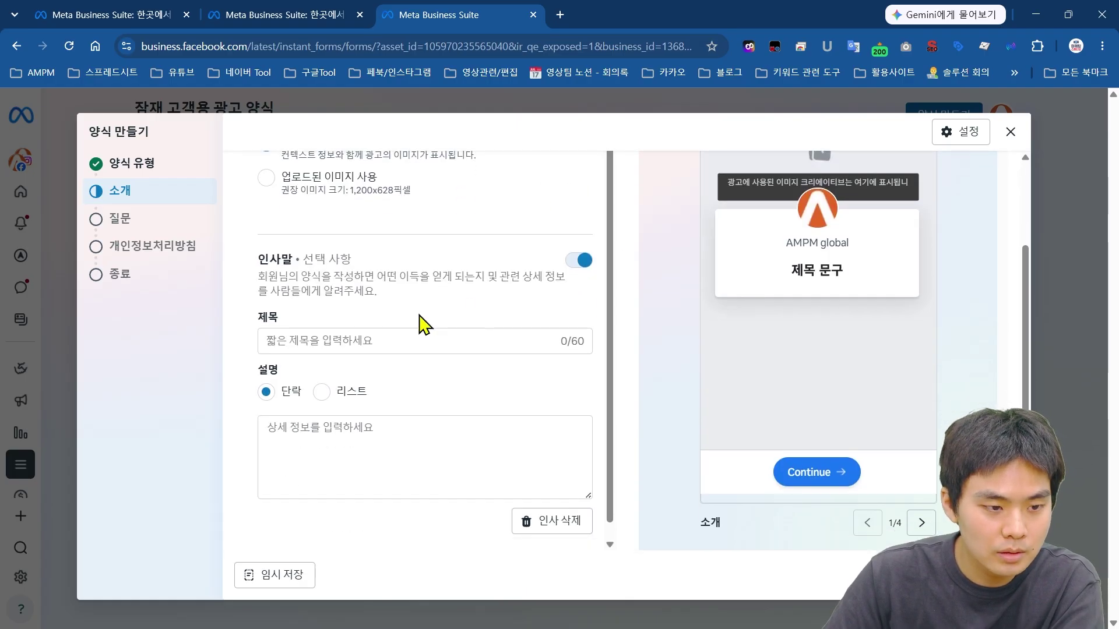
Step: Enter greeting title 메고커피 창업 점주 모집 and description 배달 전문매장 X 메고커피에 대한 브랜드 설명, then continue
click(421, 342)
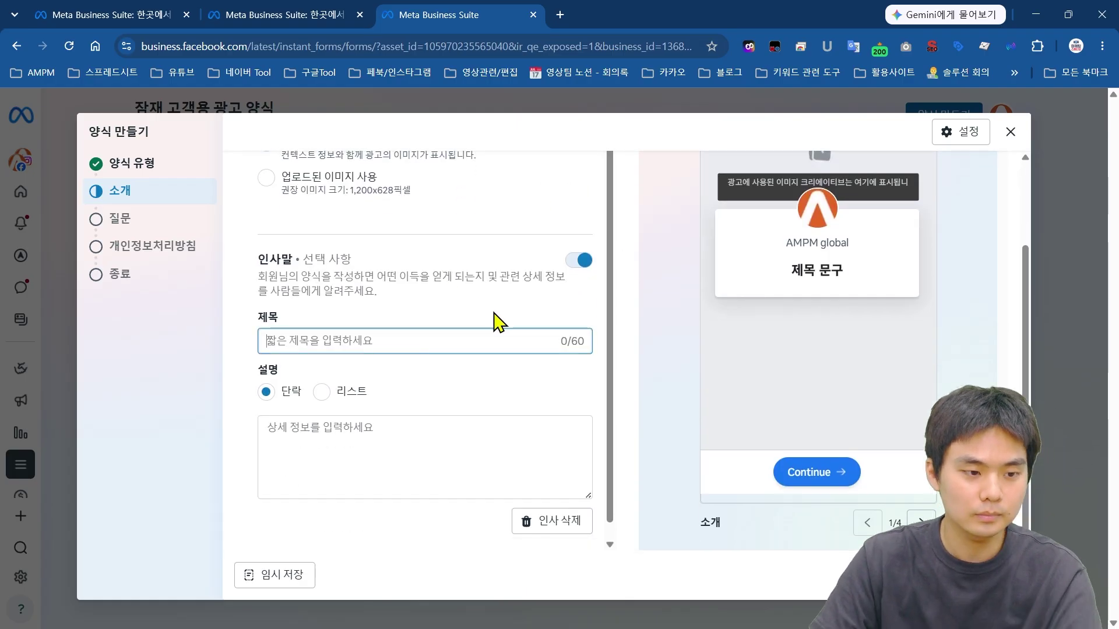
text(메고)
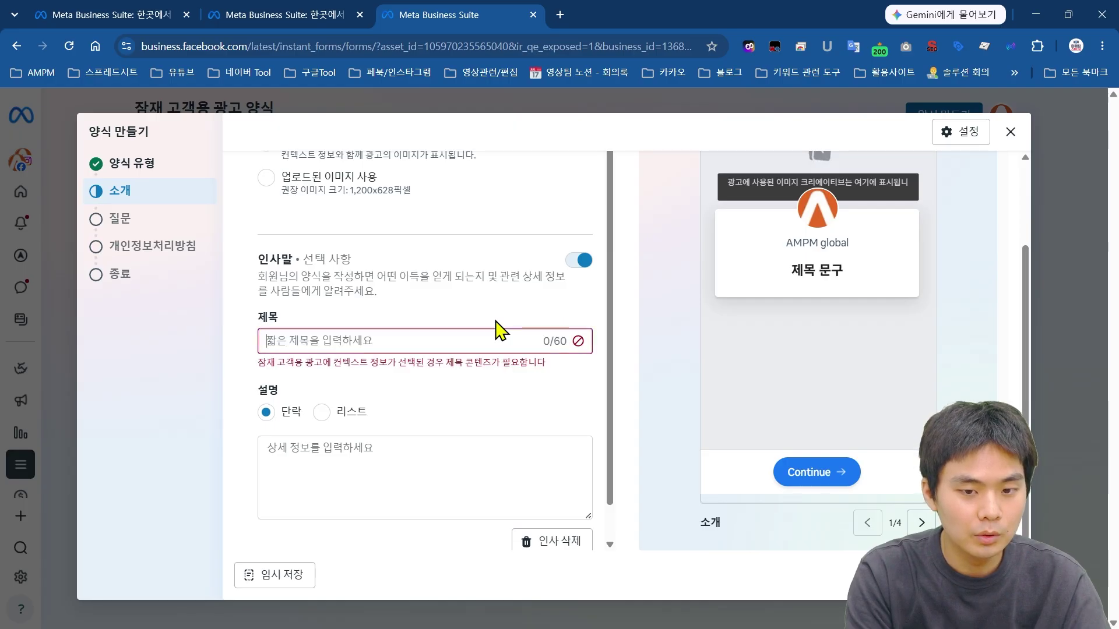
text(커피)
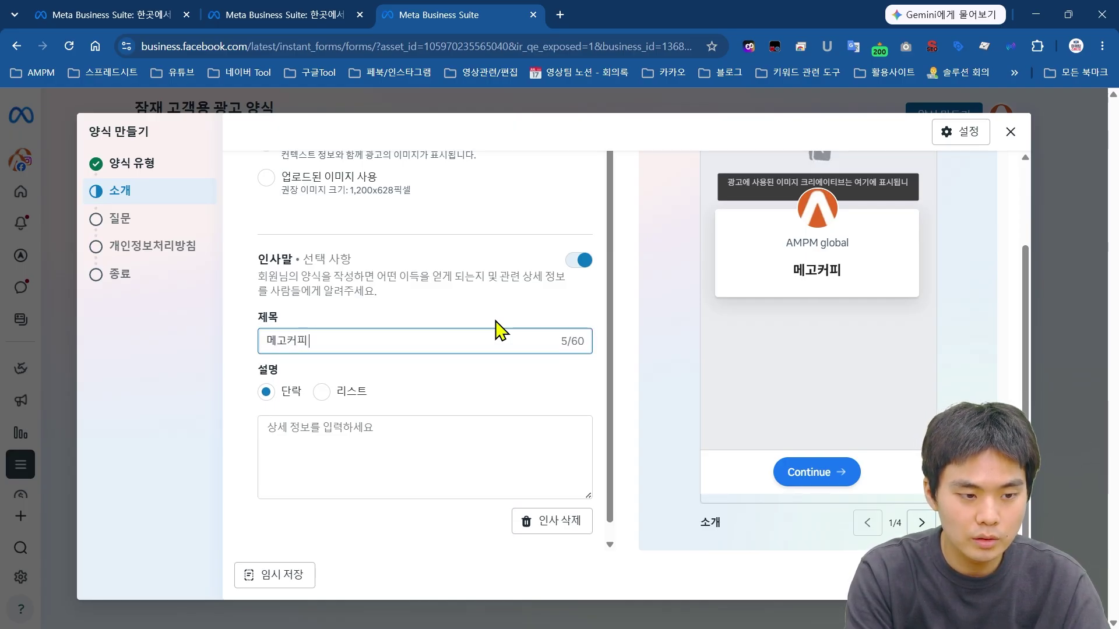
text( 창업)
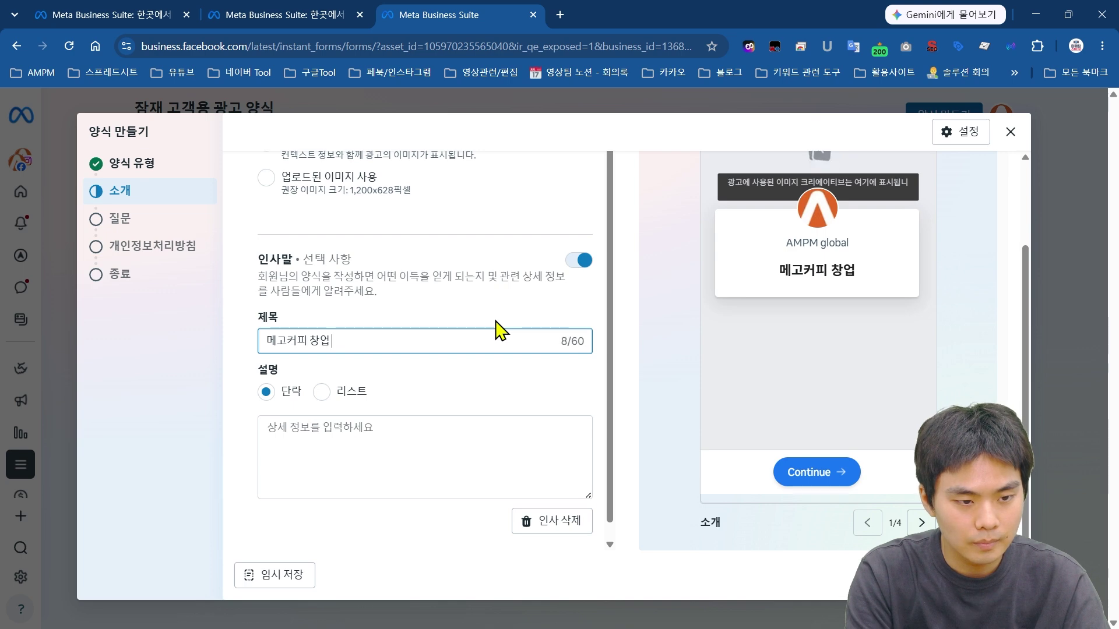
text( 점)
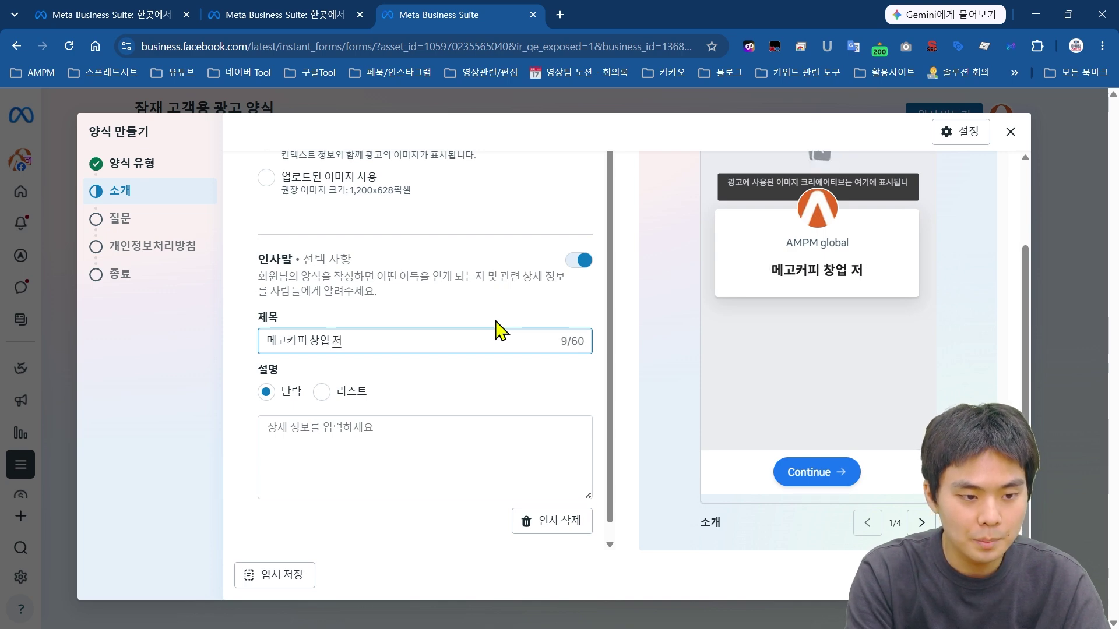
text(주 모집)
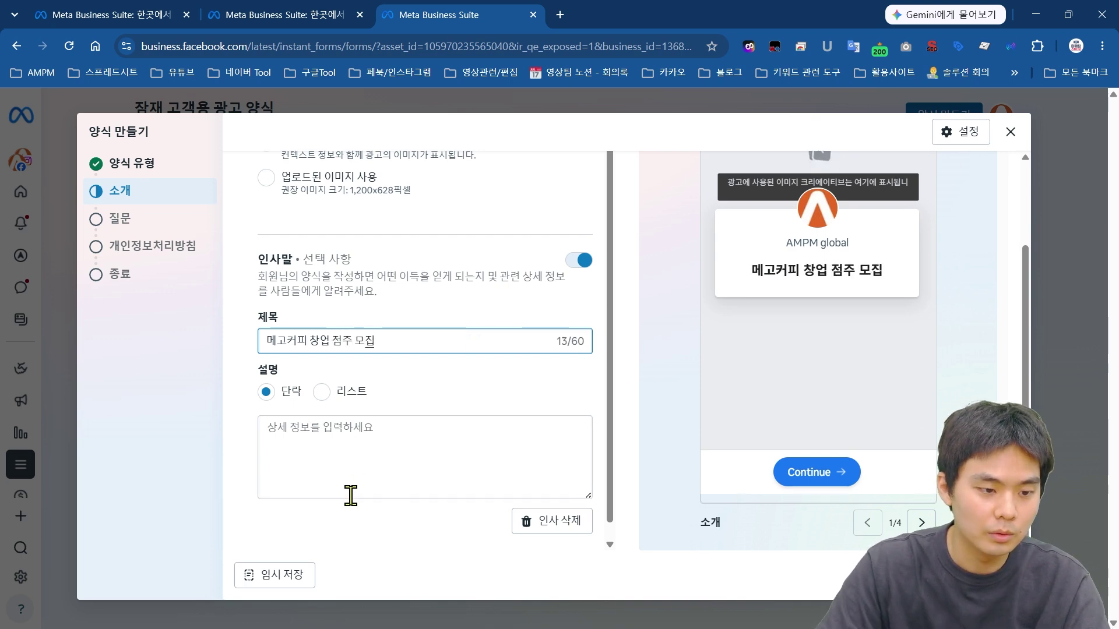
click(351, 495)
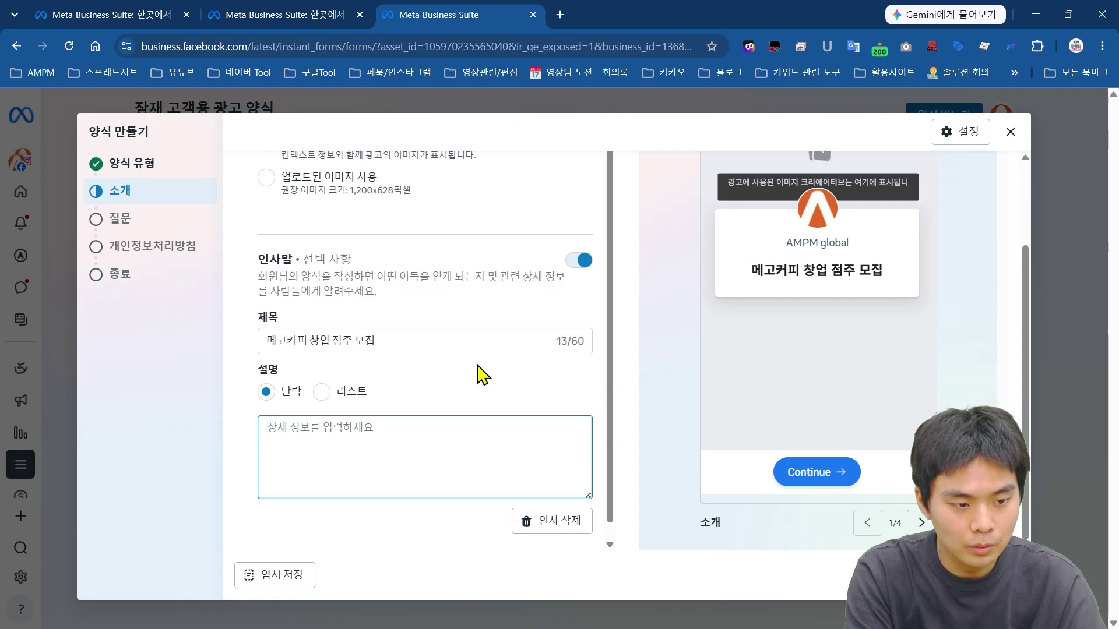
text(벧)
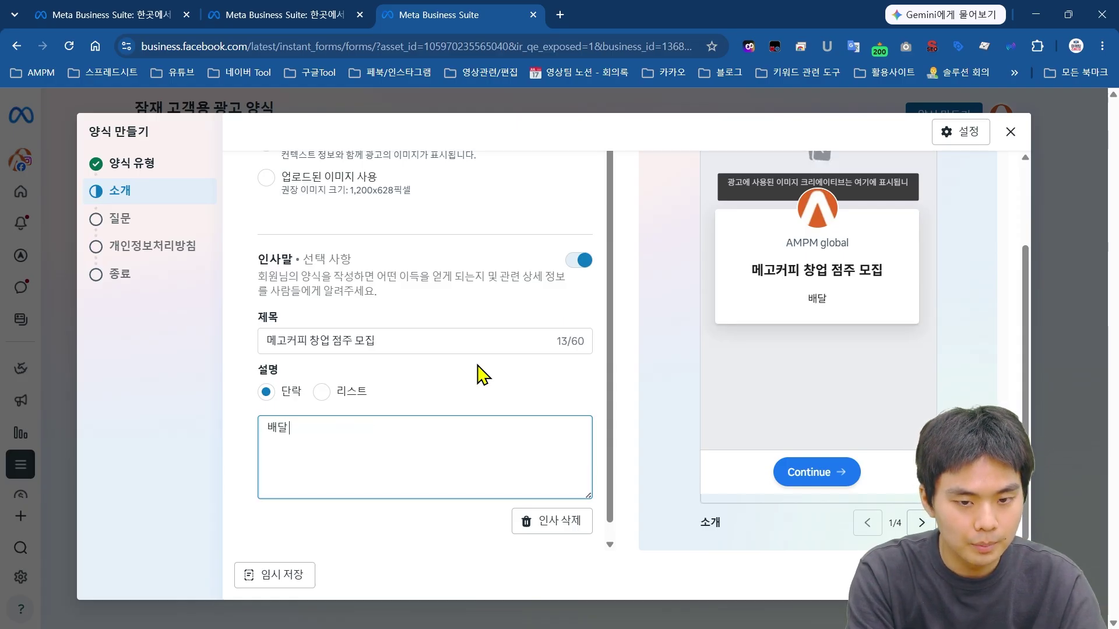
text(달 전문매장 X)
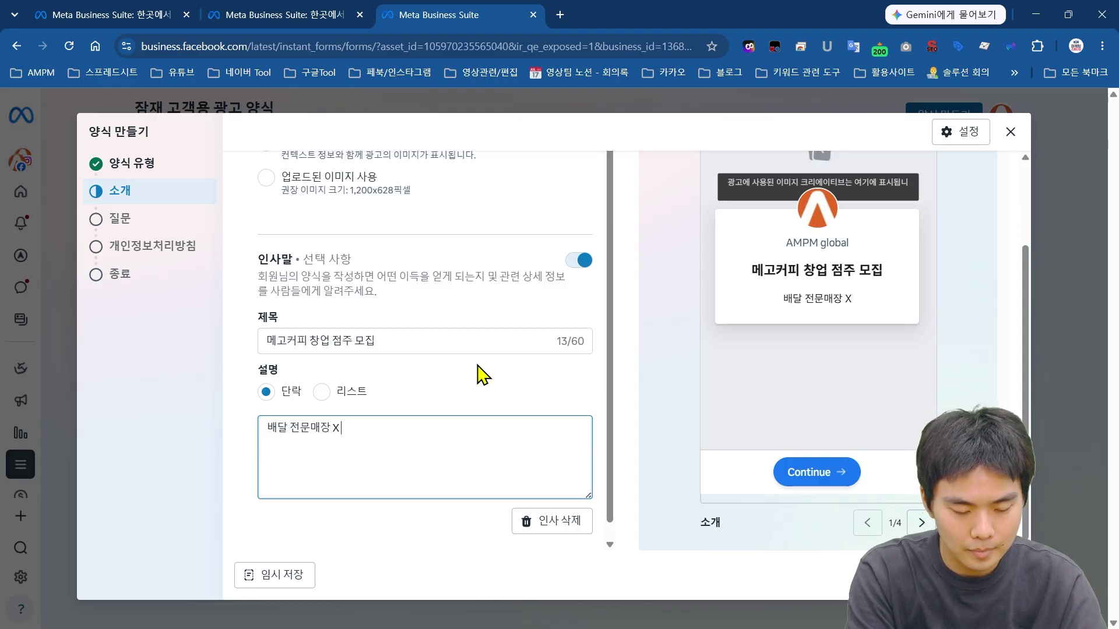
text( 메고커피)
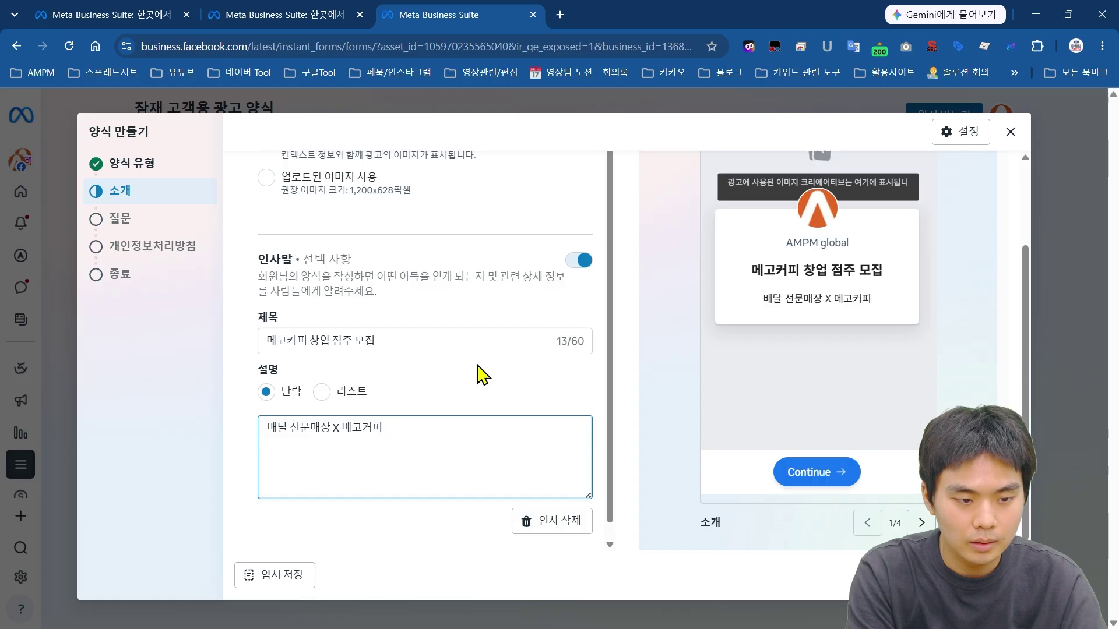
text(에 대한 브랜드 설명)
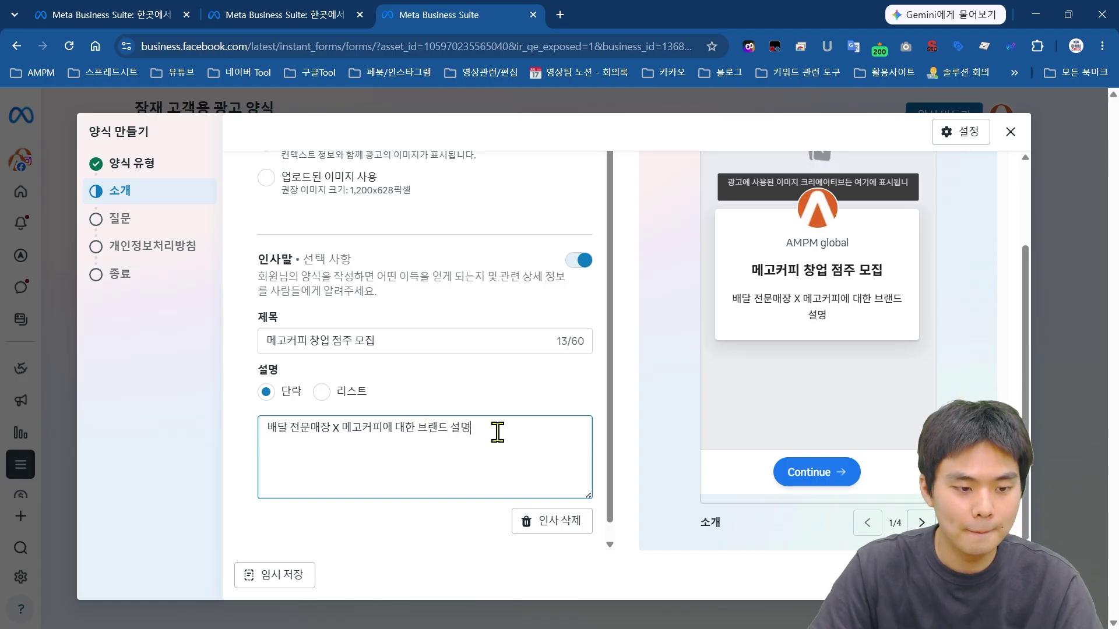
drag(497, 431, 130, 397)
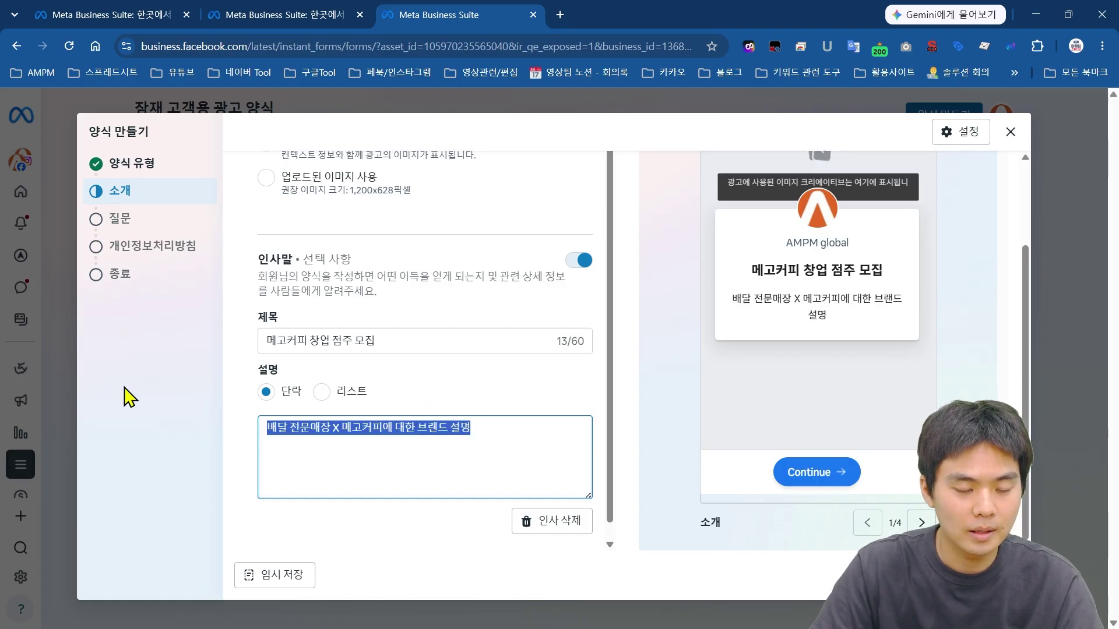
drag(493, 443, 261, 451)
click(372, 443)
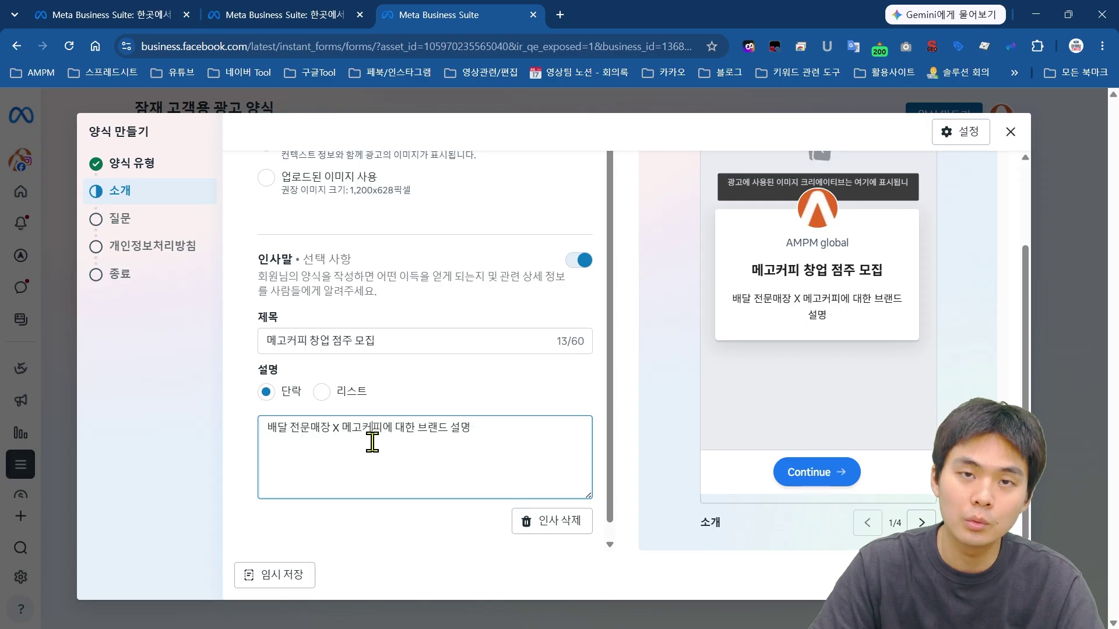
scroll(545, 389, down, 1)
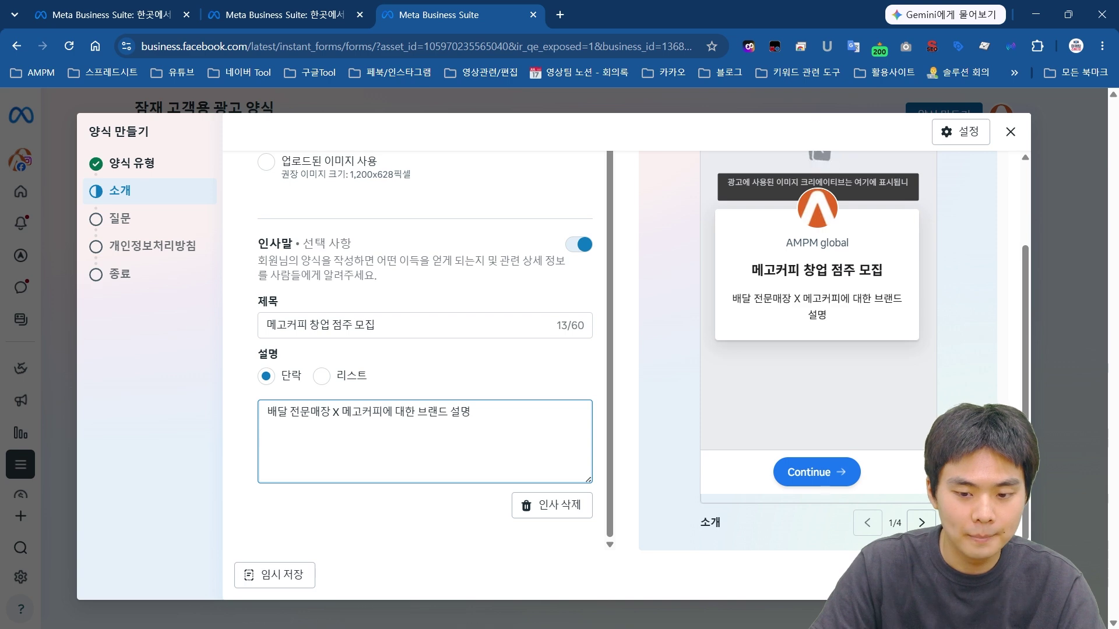
click(996, 575)
Step: Add a multiple-choice question 거주지역을 적어주세요
scroll(483, 318, up, 3)
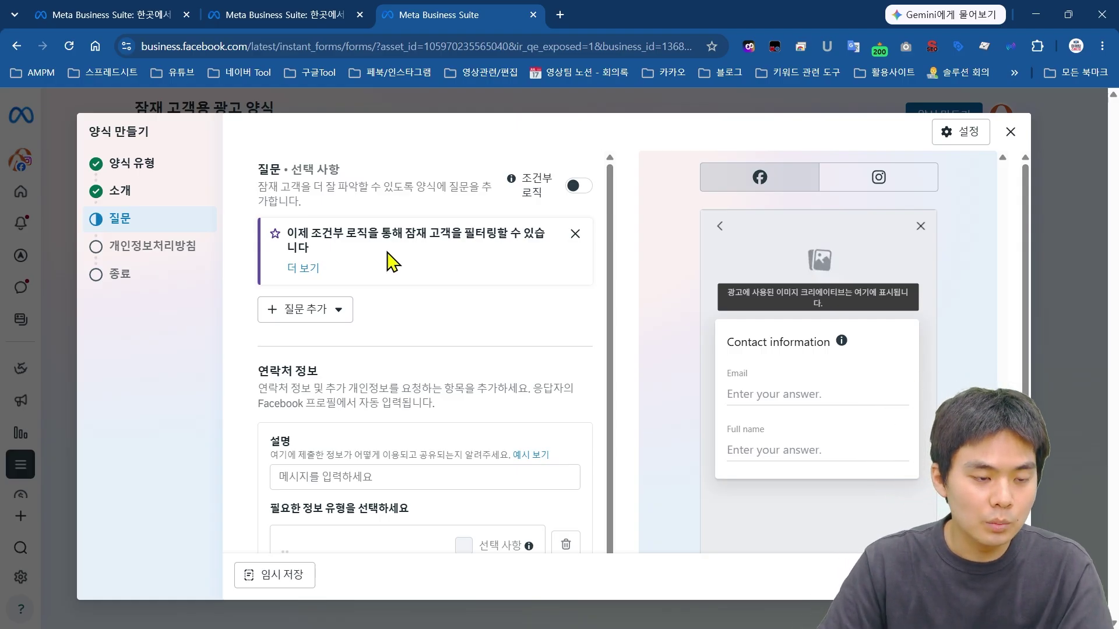
click(344, 318)
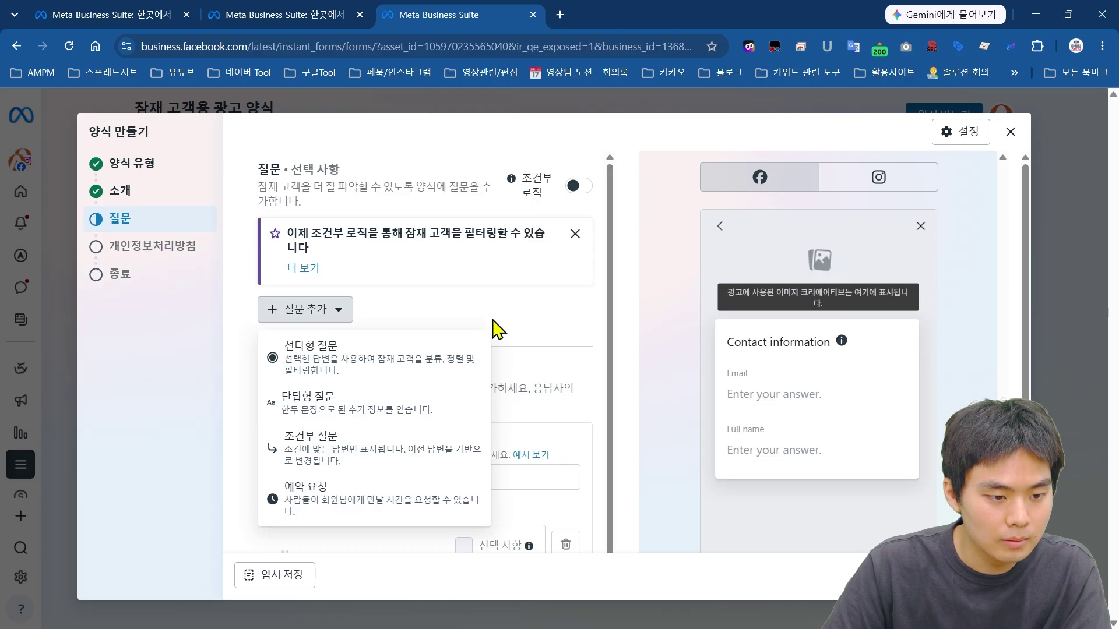
scroll(502, 323, down, 1)
scroll(511, 320, up, 1)
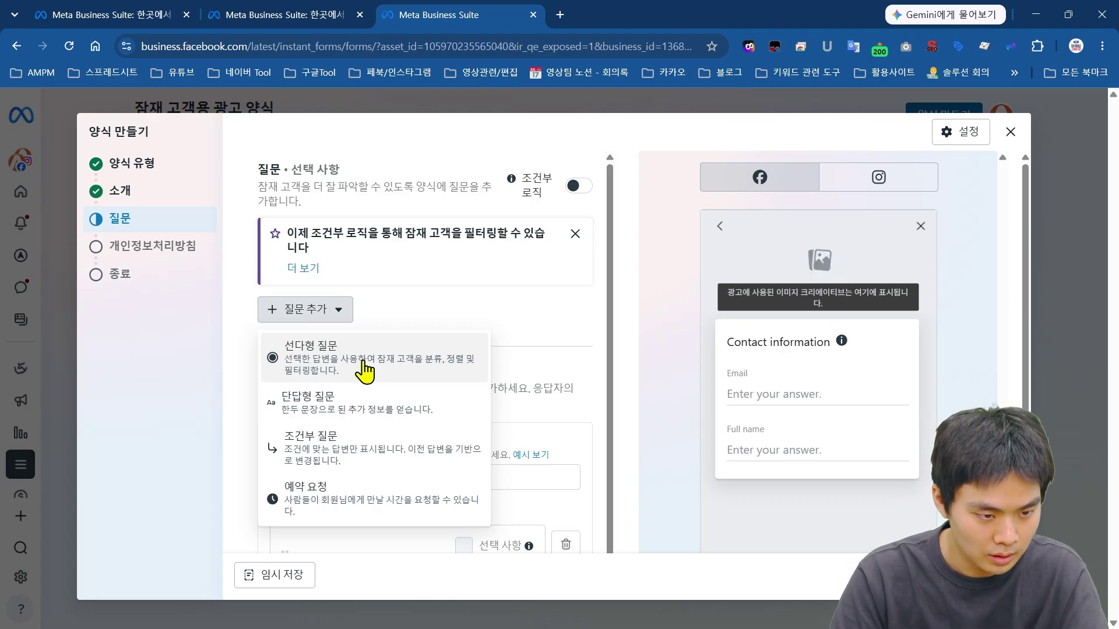
click(365, 373)
text(거주지역을 적어주세요)
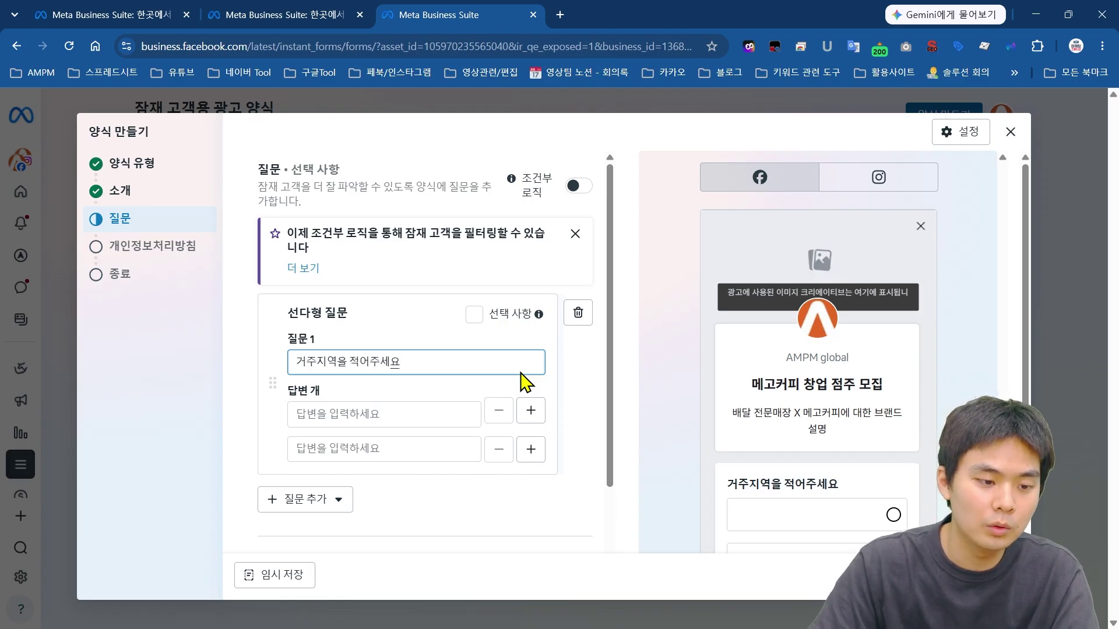
Step: Fill in its answer options 서울, 경기 and 인천
click(391, 412)
text(서ㅛ)
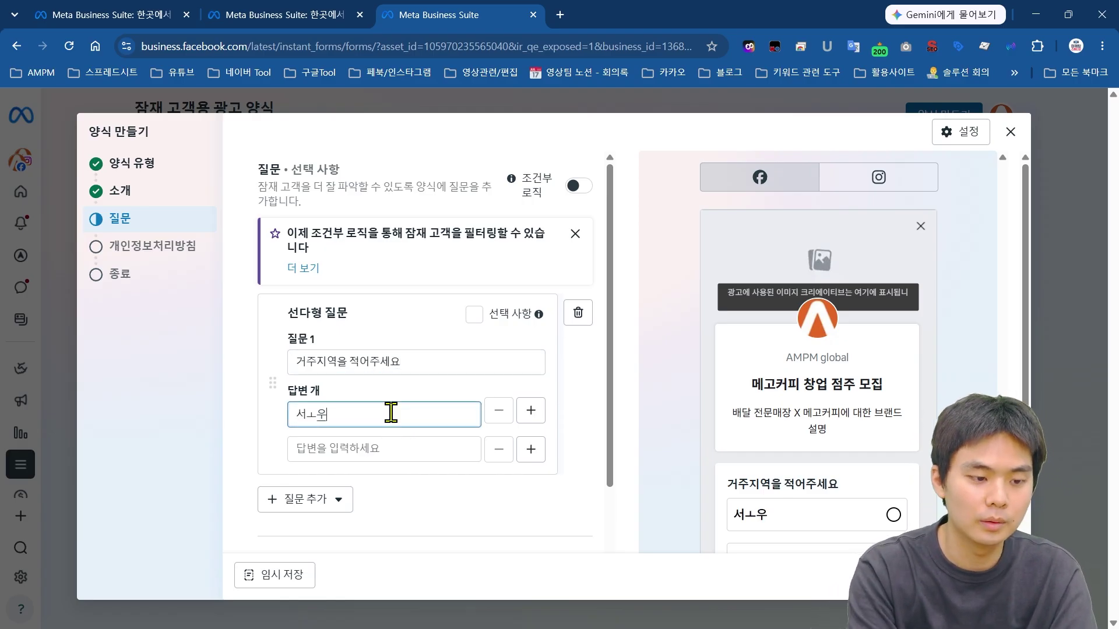
text(울)
key(Tab)
key(Tab)
text(경)
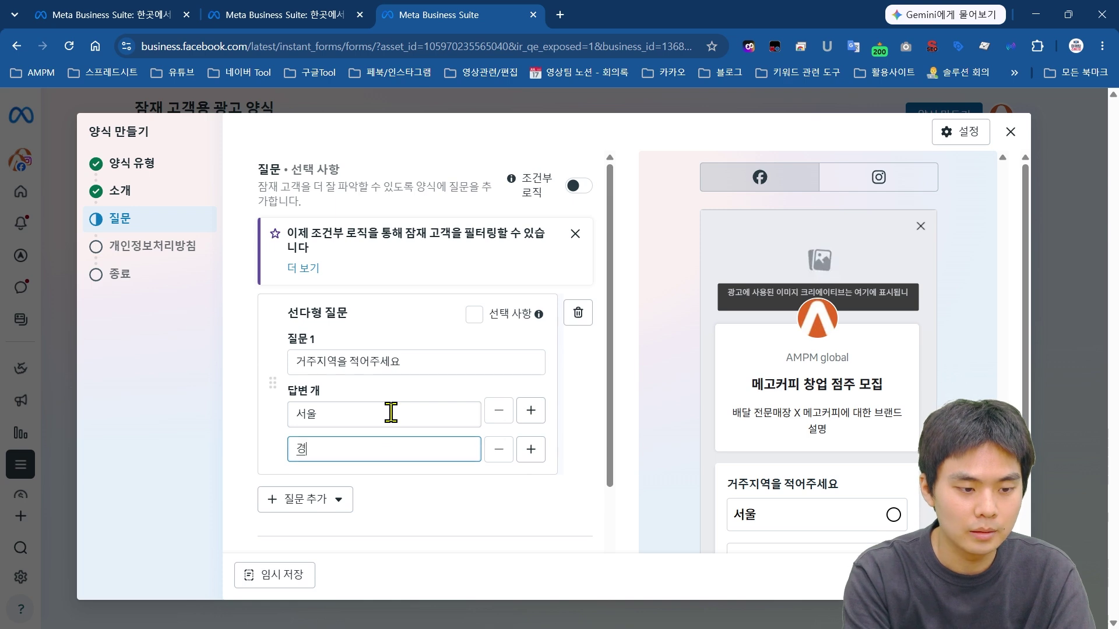
text(기)
click(530, 450)
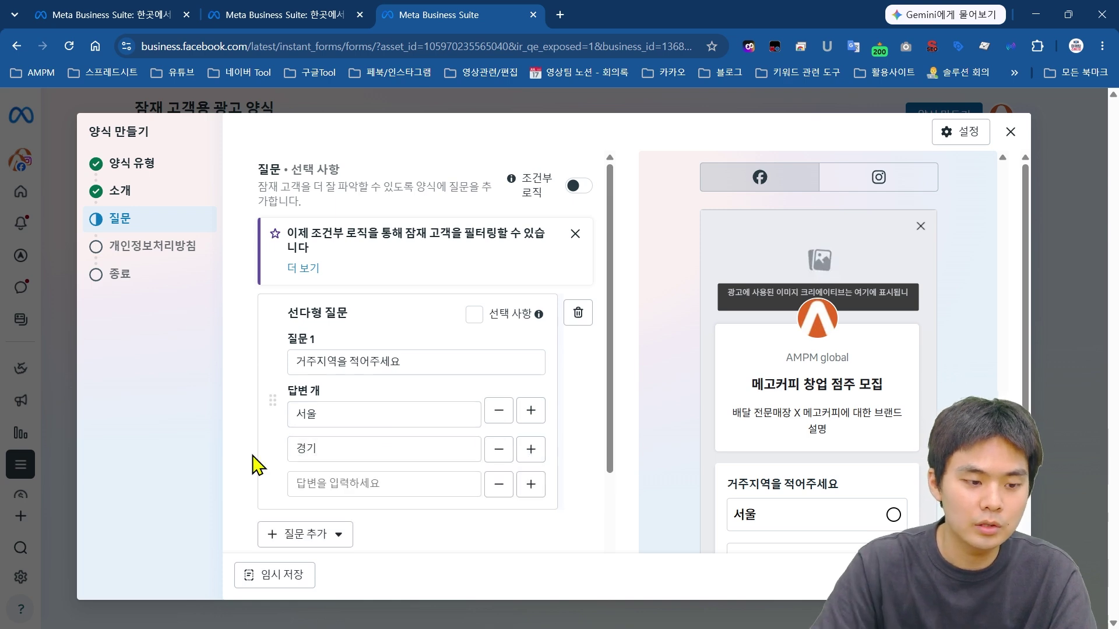
click(332, 484)
text(인천)
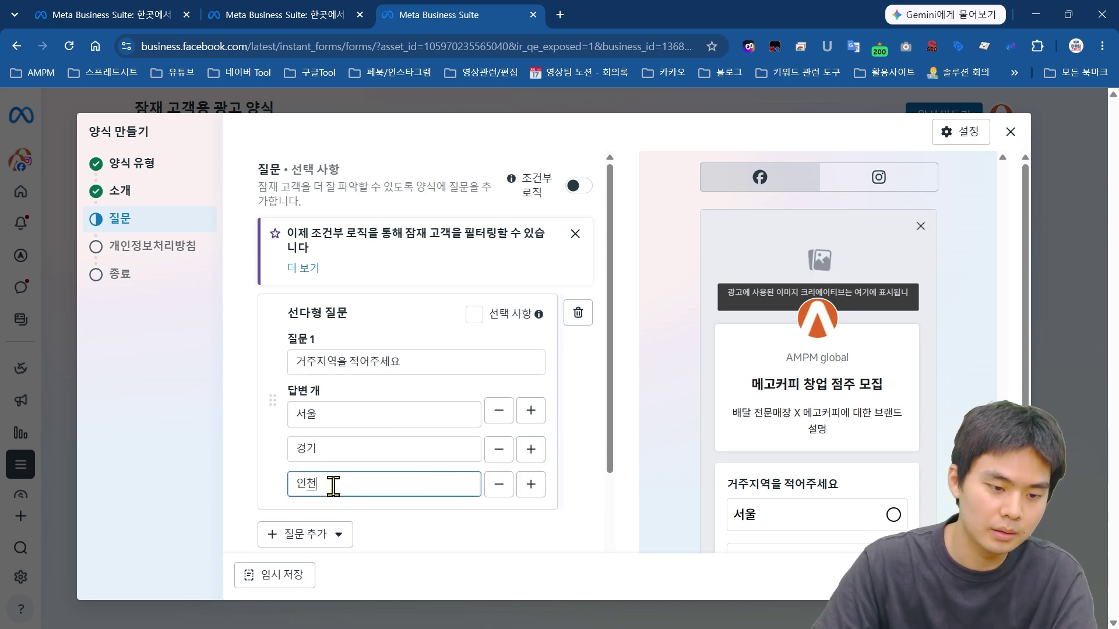
scroll(531, 411, down, 1)
click(539, 407)
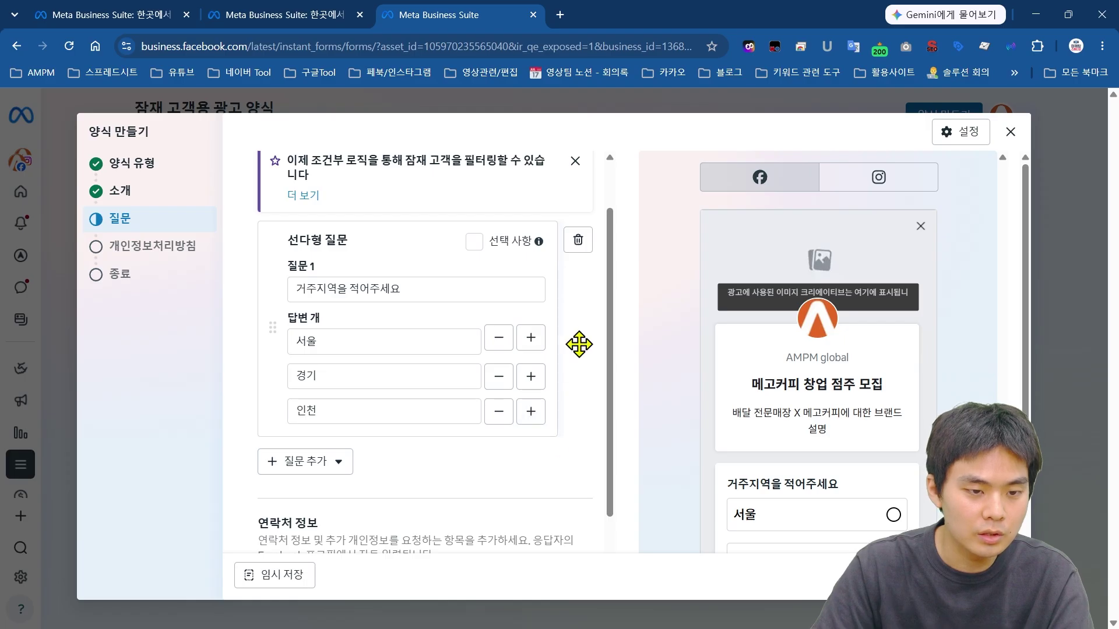
Step: Add a short-answer question 이름을 적어주세요
click(297, 468)
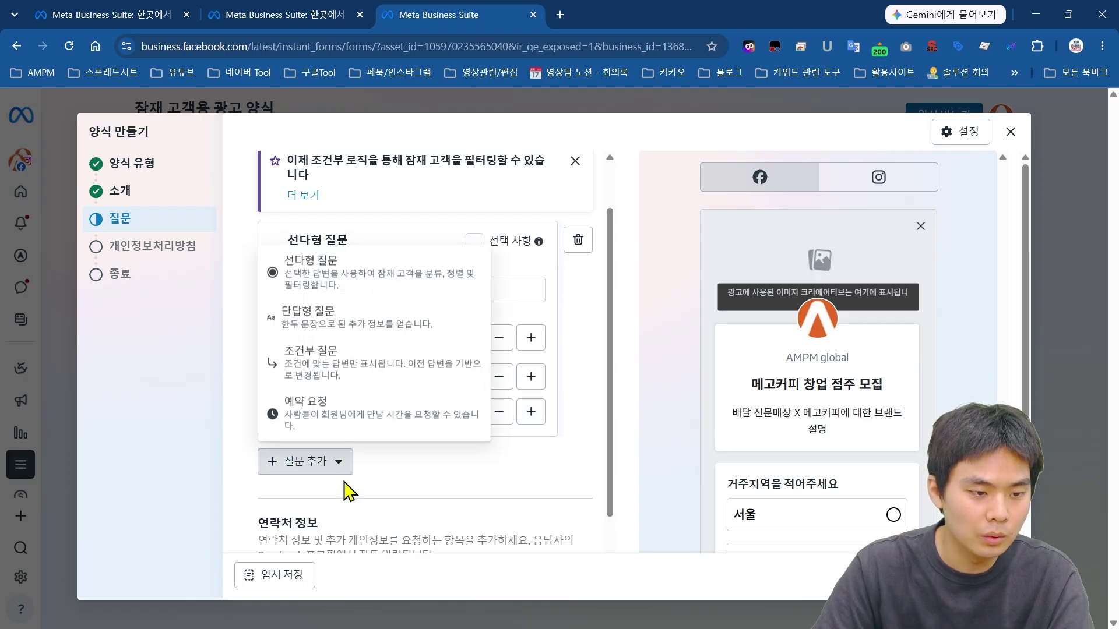
click(354, 325)
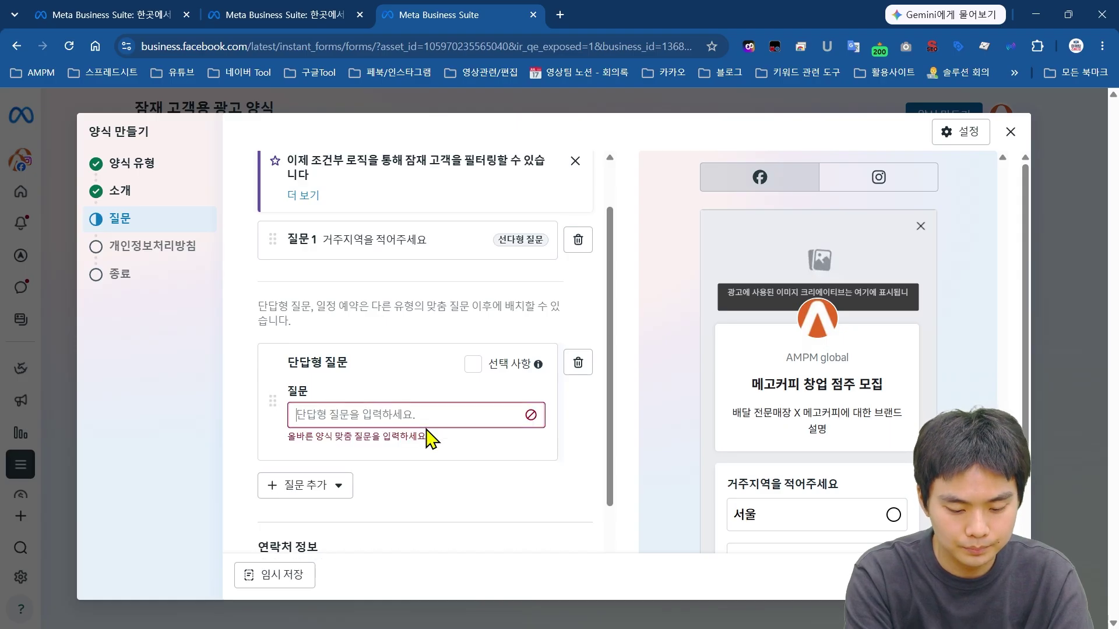
text(이름을 적엇)
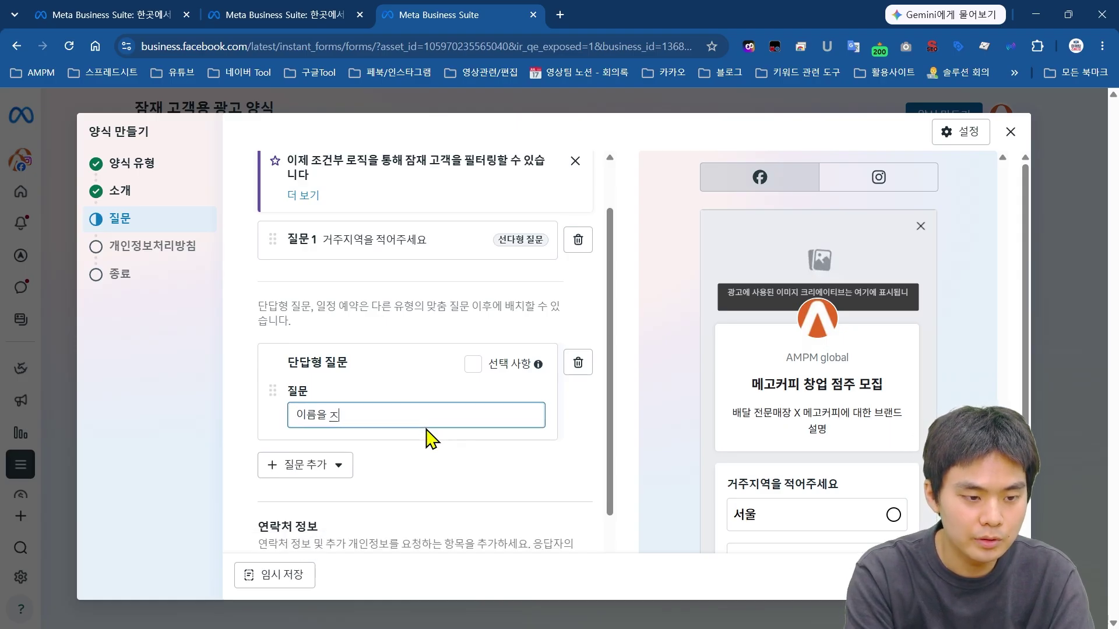
text(주세요)
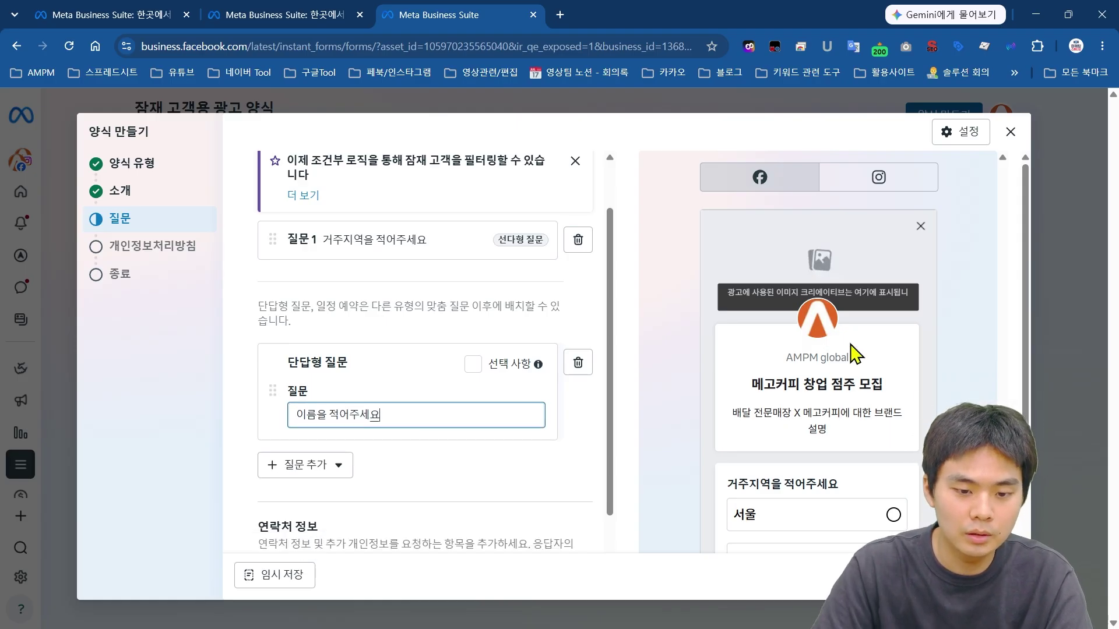
Step: Step the preview to check the region and name questions
scroll(848, 352, down, 2)
drag(707, 369, 845, 412)
scroll(844, 413, down, 2)
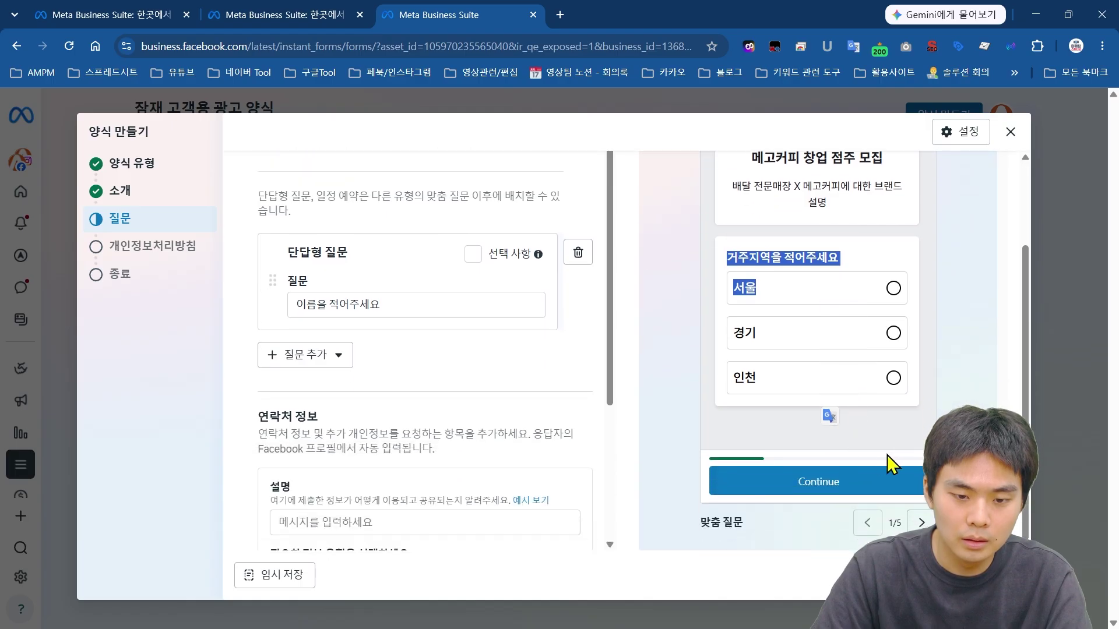
click(887, 456)
click(919, 523)
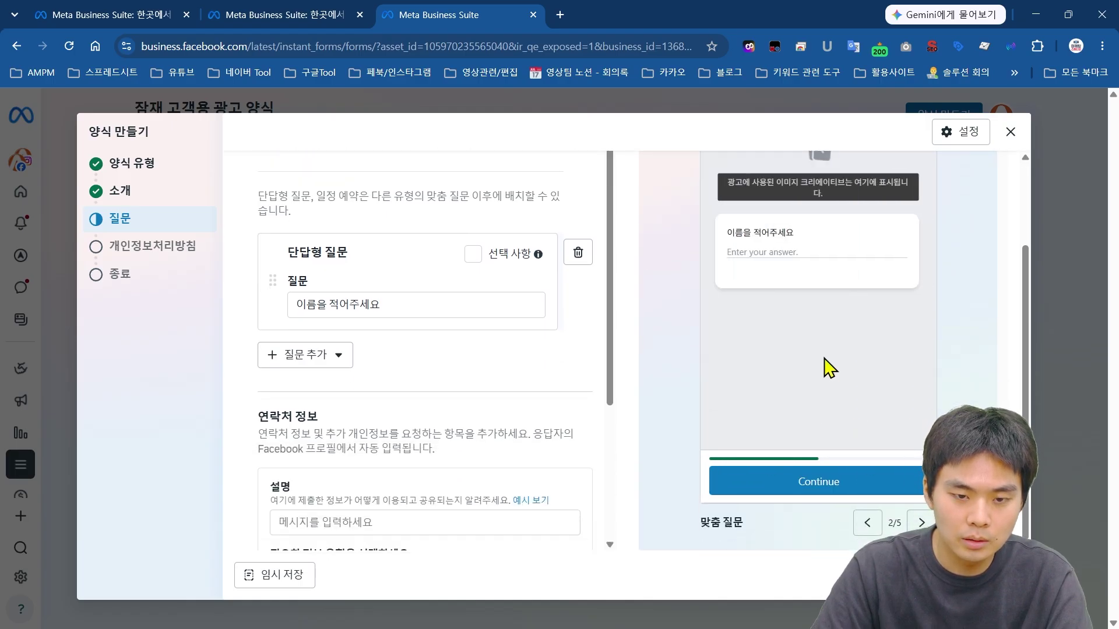
drag(725, 306, 795, 307)
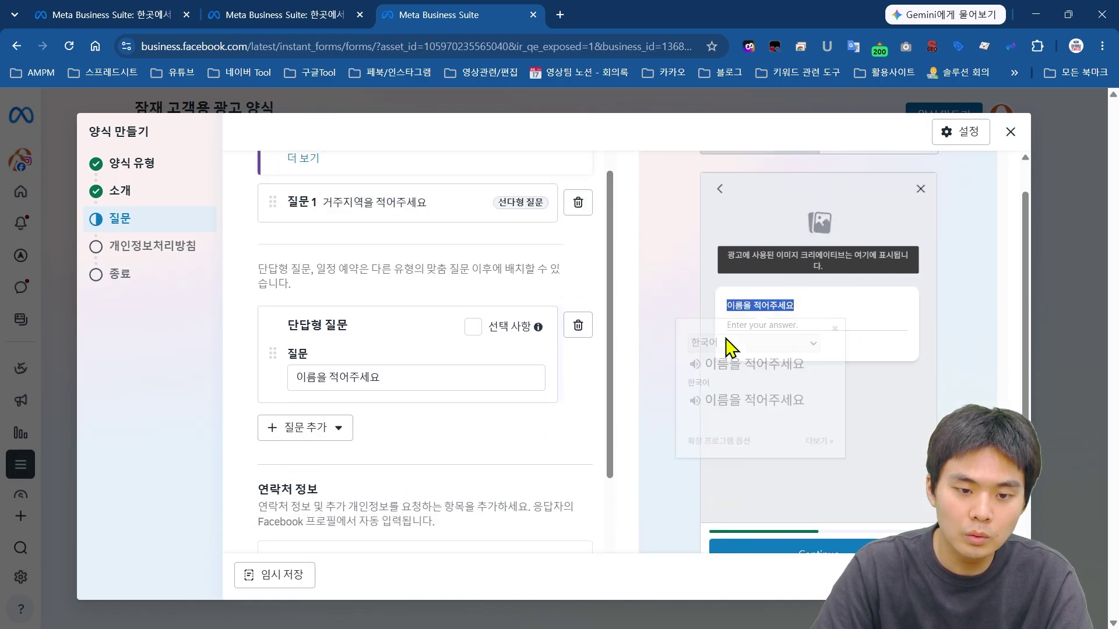
click(868, 320)
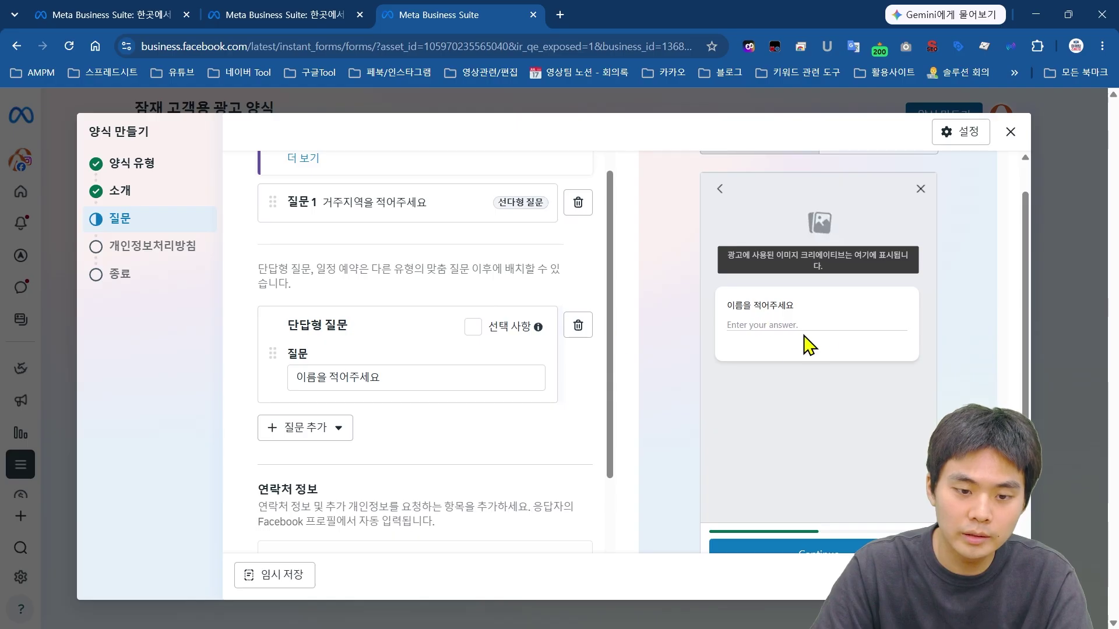
click(331, 431)
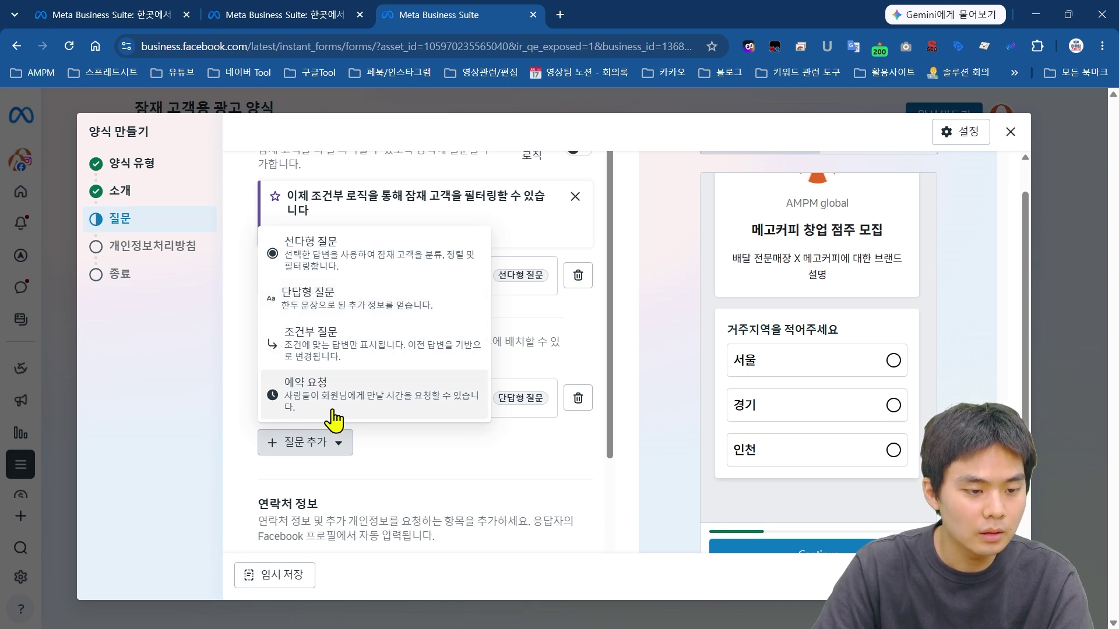
Step: Review the contact information section requesting Email and Full name
click(274, 444)
scroll(440, 327, down, 3)
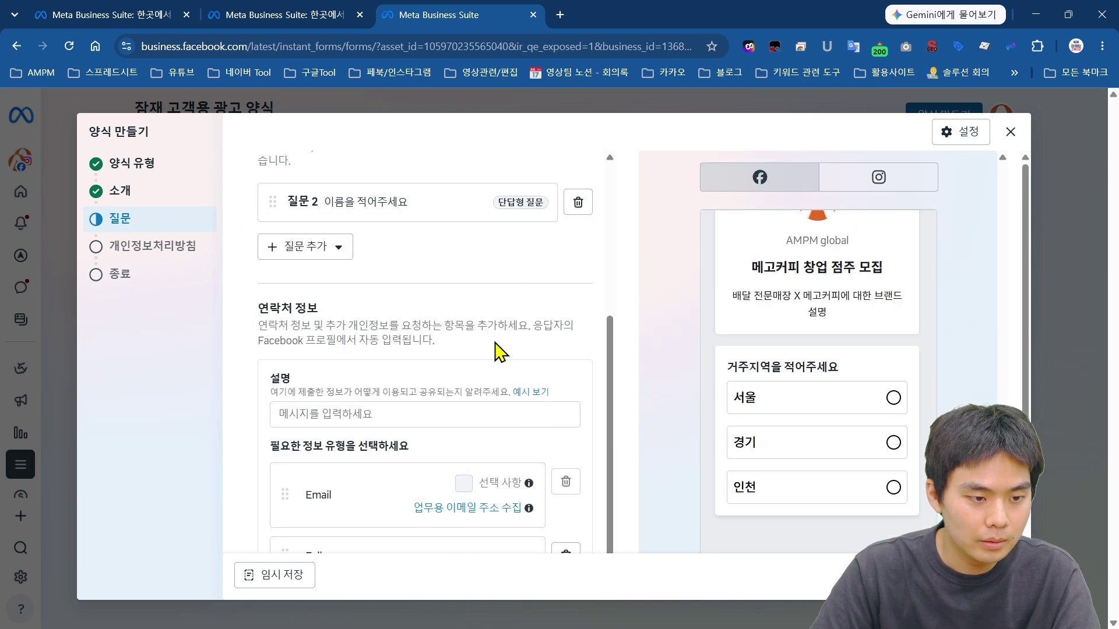
drag(495, 342, 295, 292)
click(295, 292)
click(327, 256)
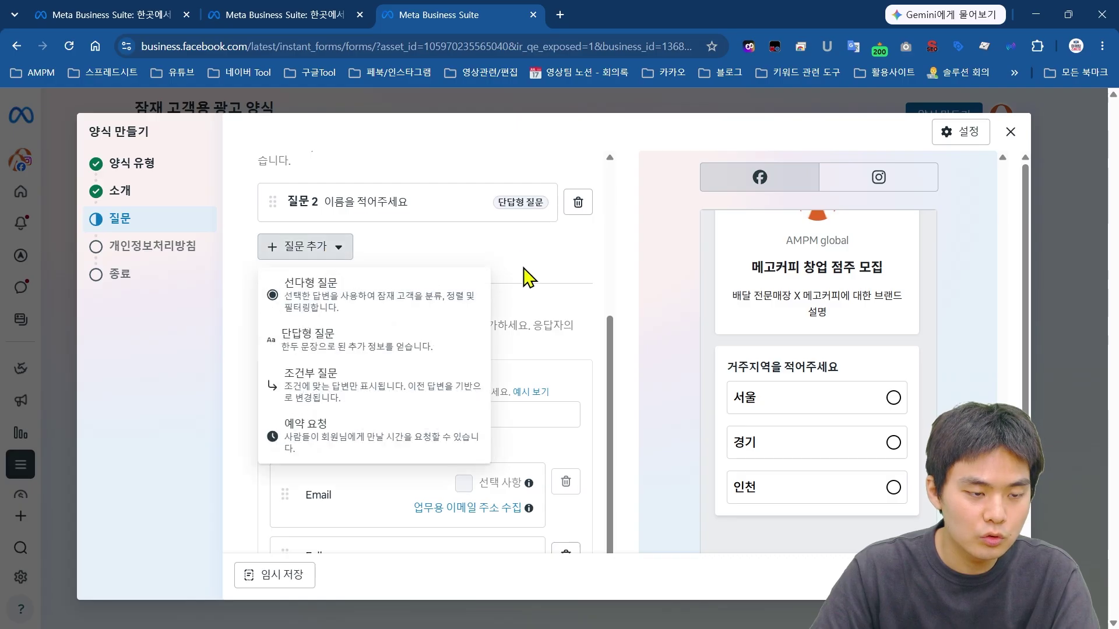
click(520, 259)
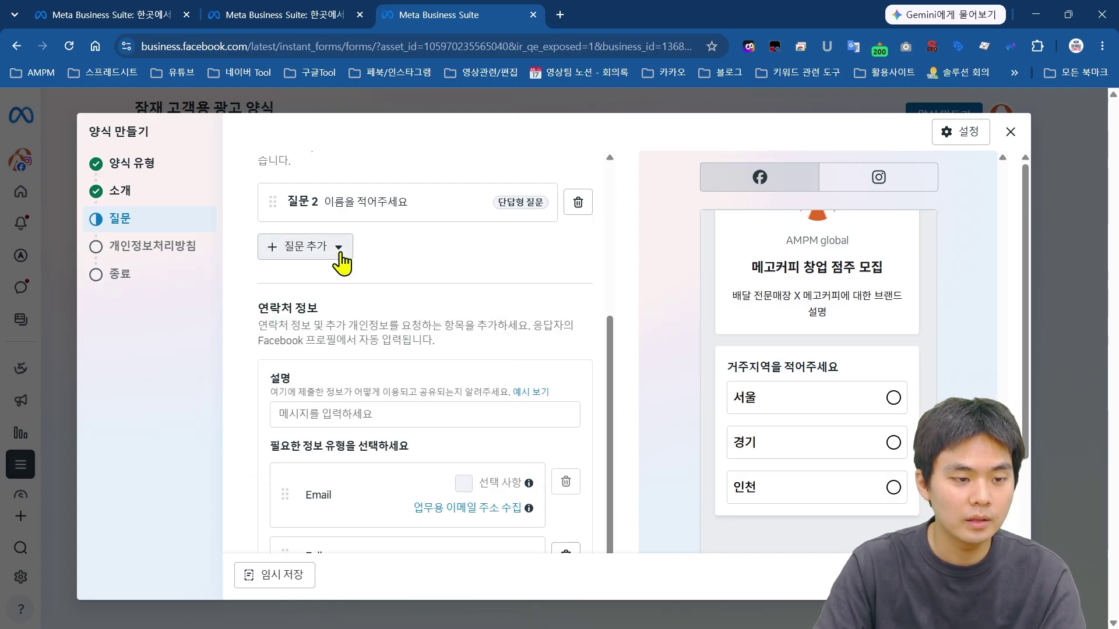
drag(254, 317, 522, 367)
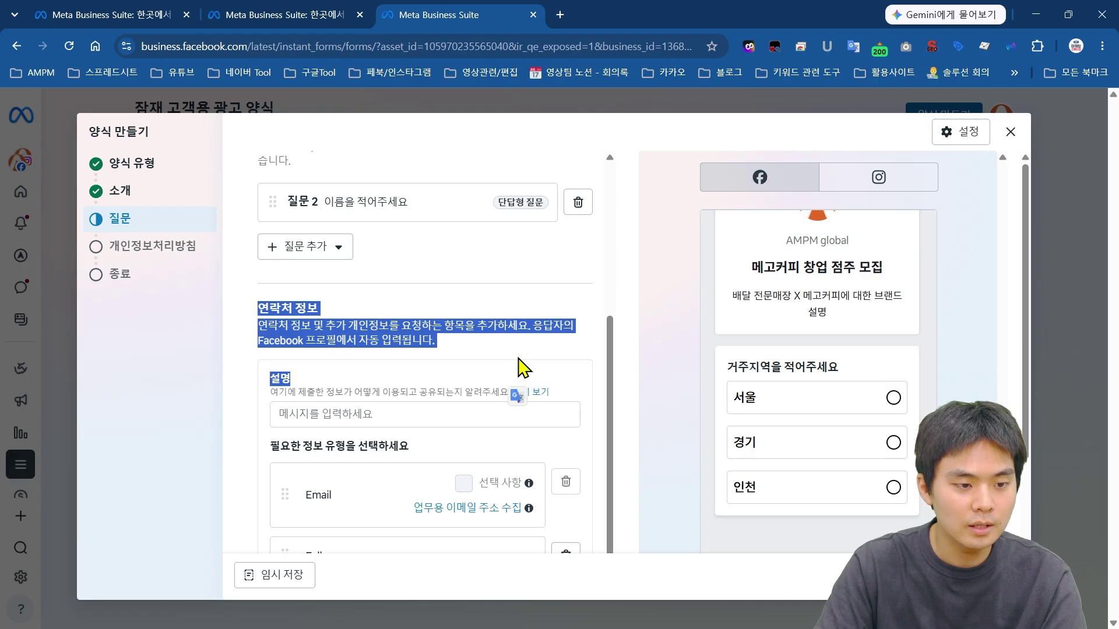
click(324, 317)
scroll(325, 317, down, 2)
drag(260, 193, 576, 285)
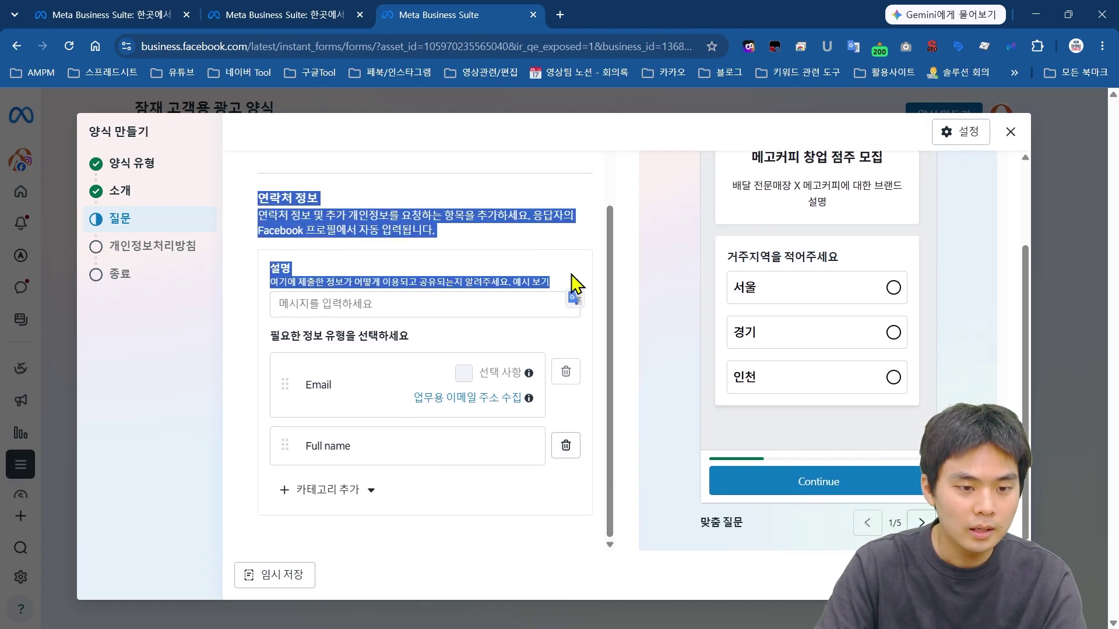
click(575, 284)
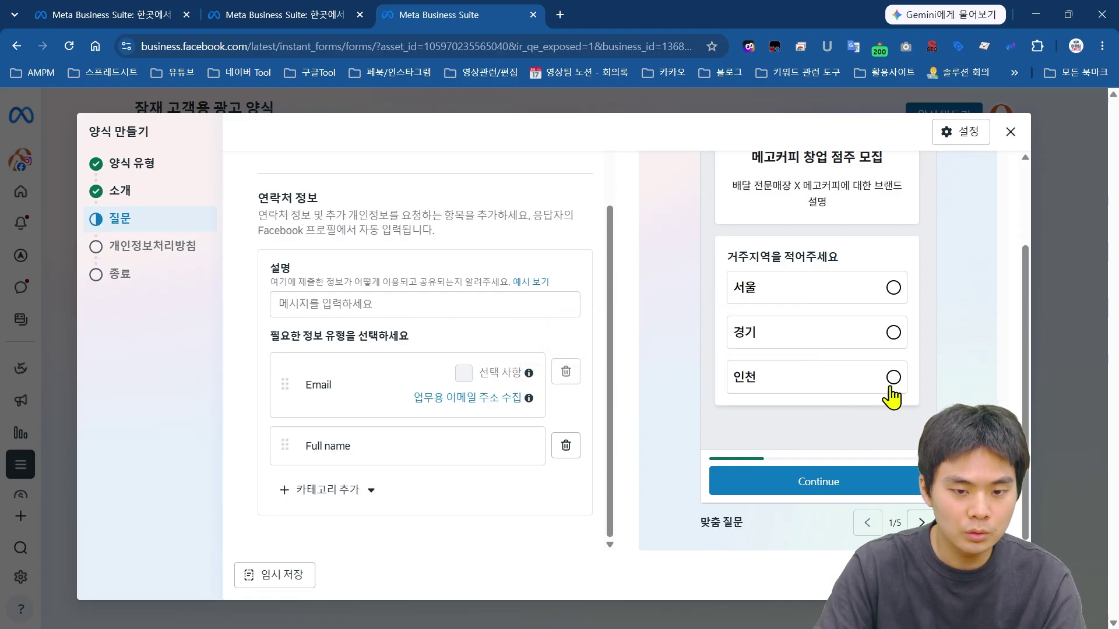
Step: Page the preview through to the 5/5 'Thanks, you're all set.' screen
click(919, 523)
click(919, 523)
click(919, 523)
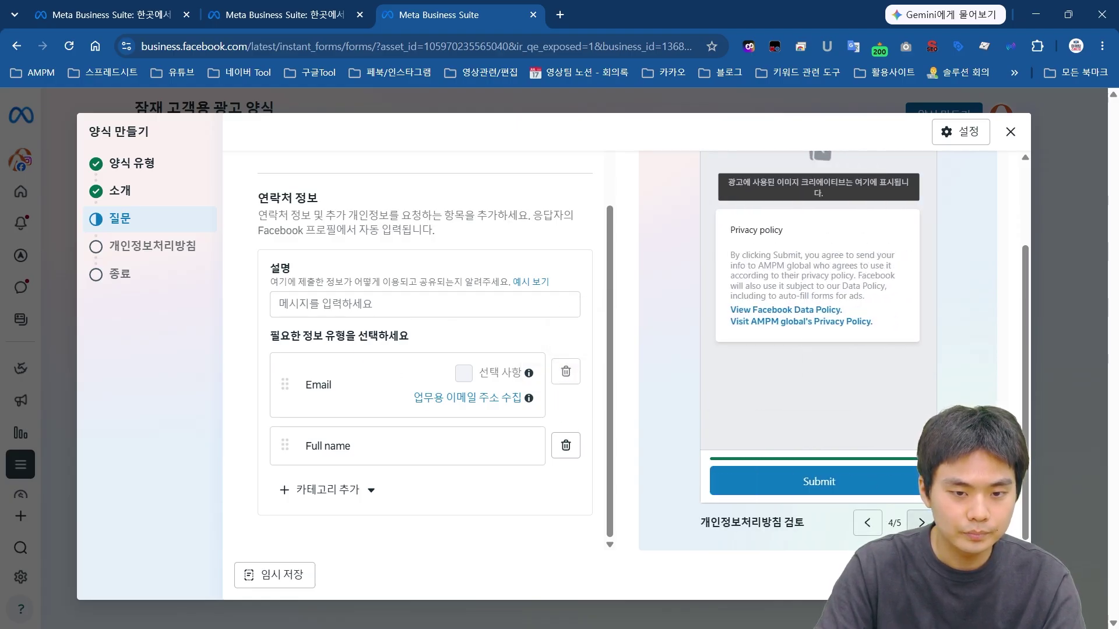
click(919, 522)
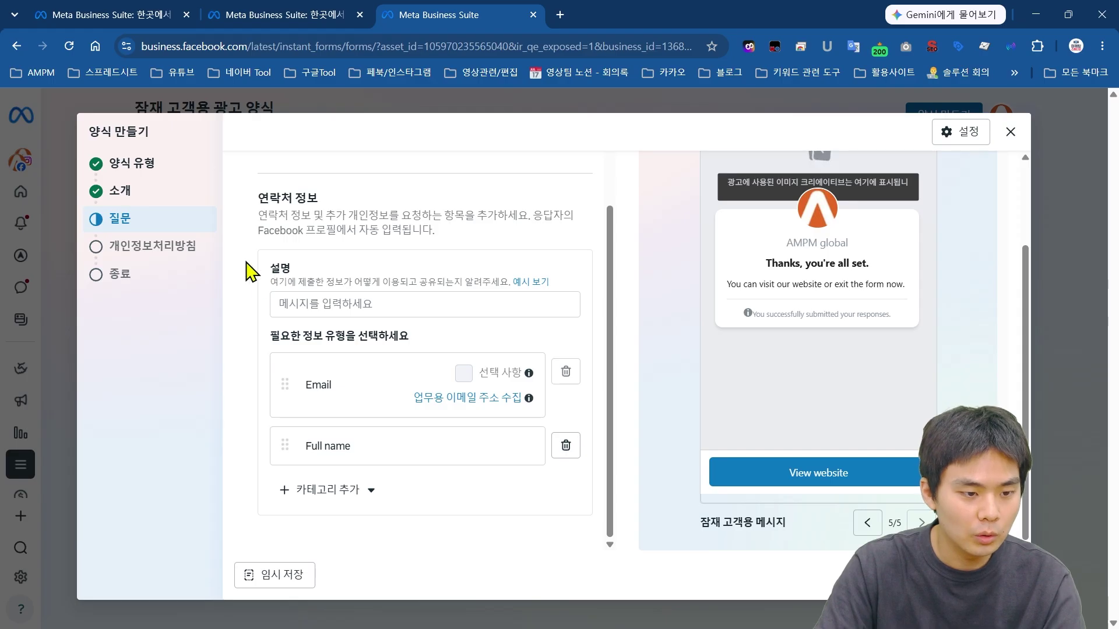
drag(250, 271, 512, 445)
click(567, 475)
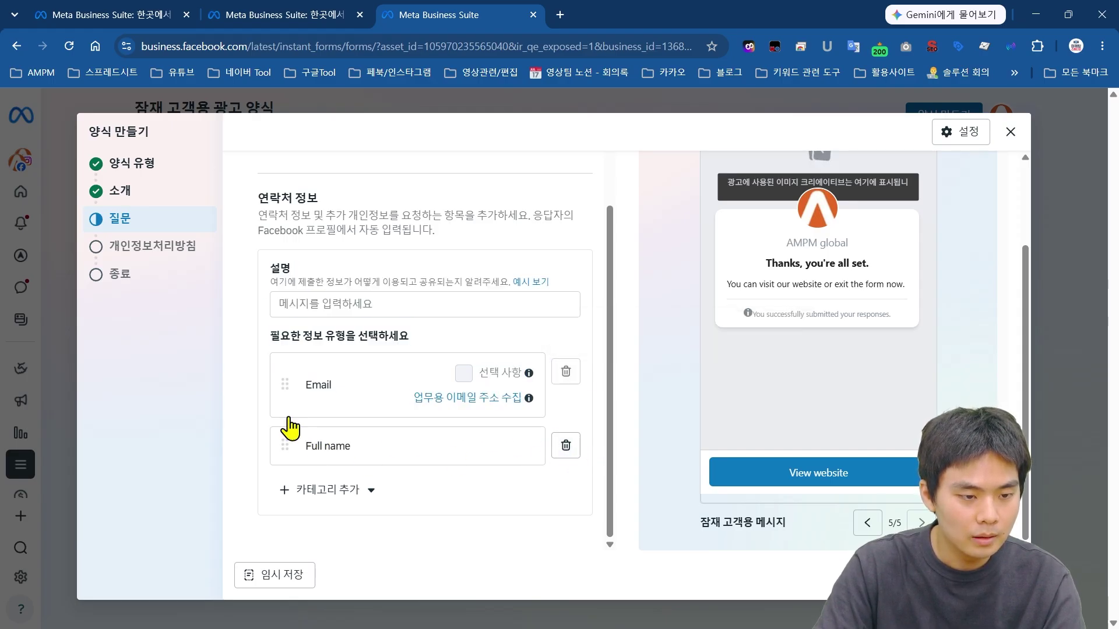
Step: Add a Phone number field to the contact section and remove the Email field
click(350, 497)
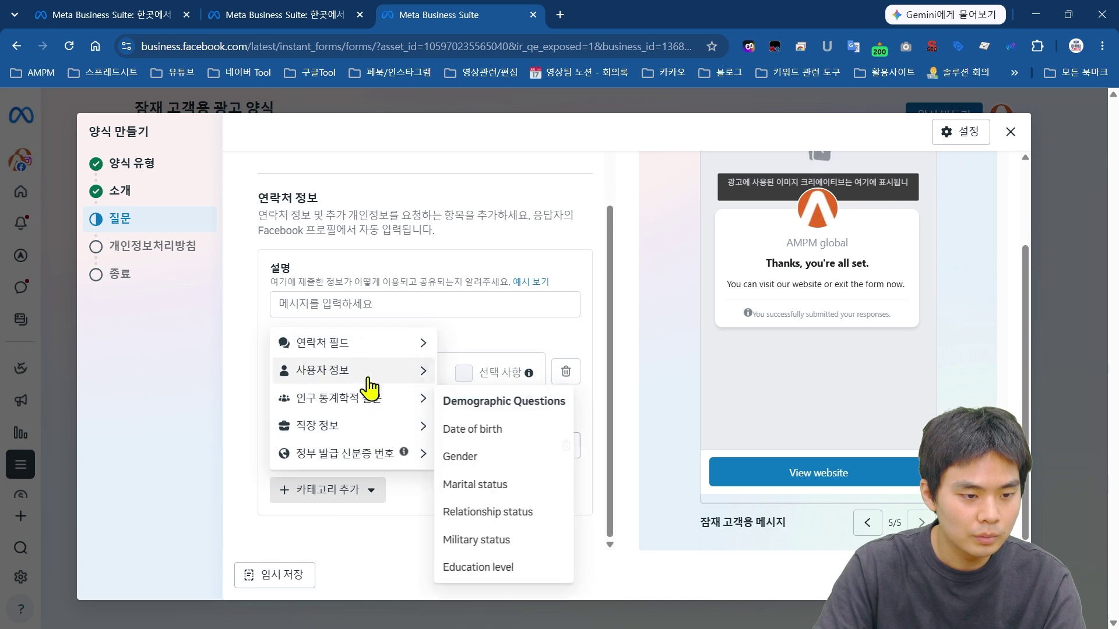
mouse_move(368, 345)
click(477, 401)
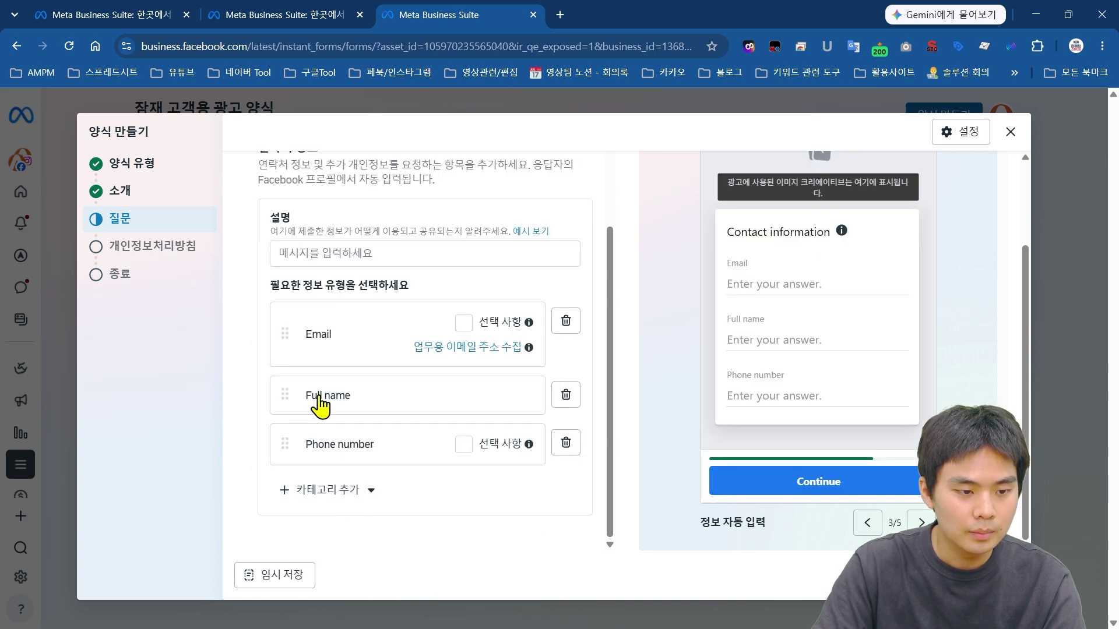
click(565, 322)
Step: Write a description asking to confirm name and number, then preview the privacy policy page
scroll(525, 402, up, 1)
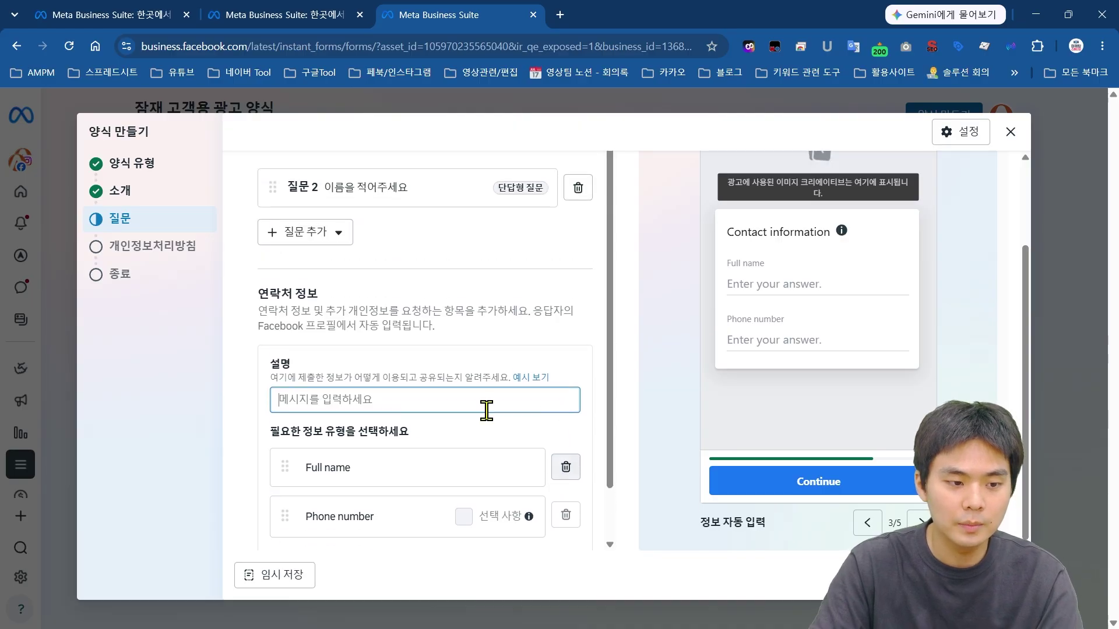
text(ㅈ)
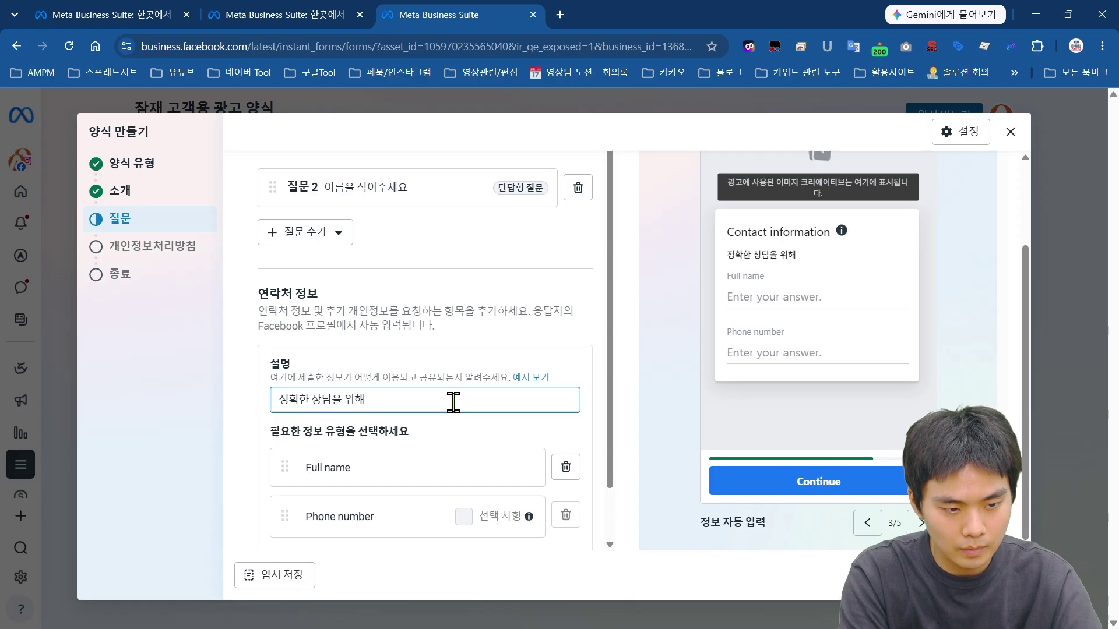
text(확한 상담을 위해 이름과)
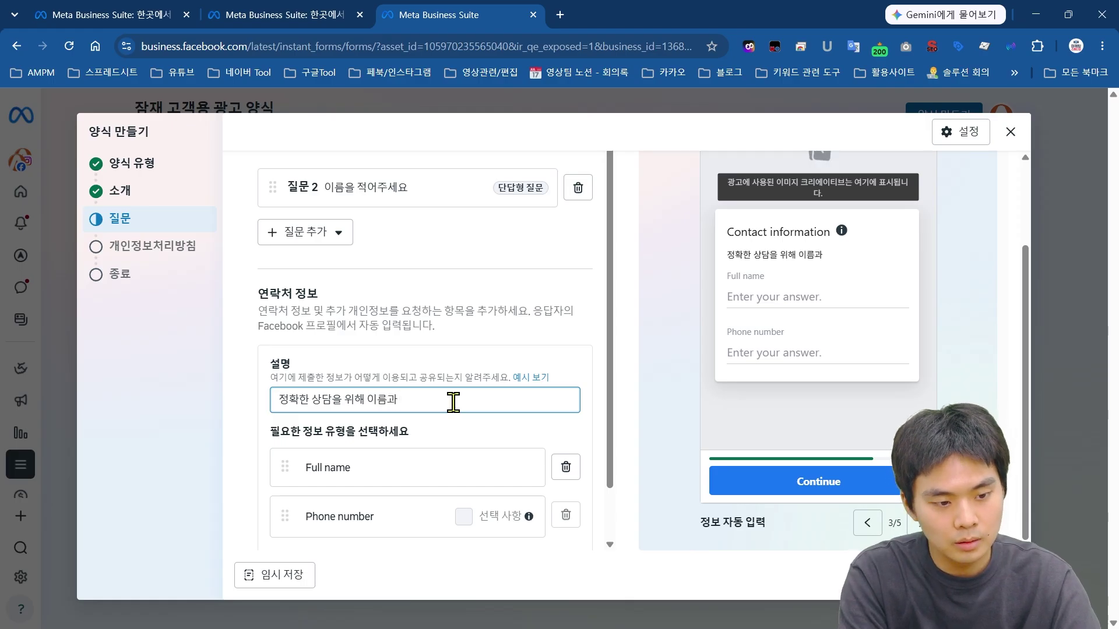
text( 번호르)
text(를 확인)
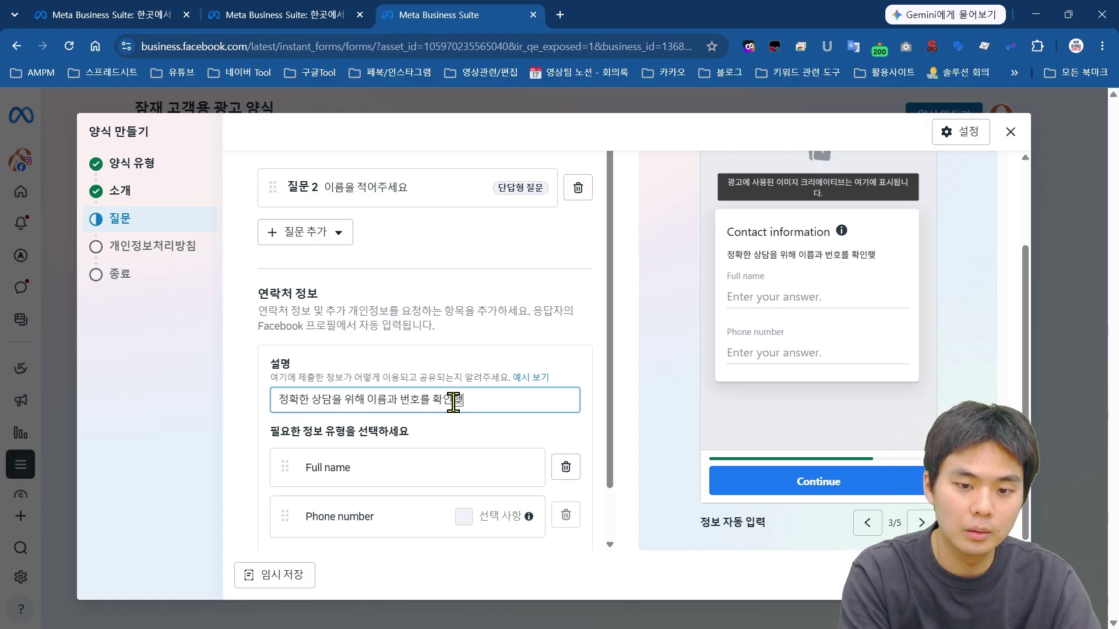
text(해주세요.)
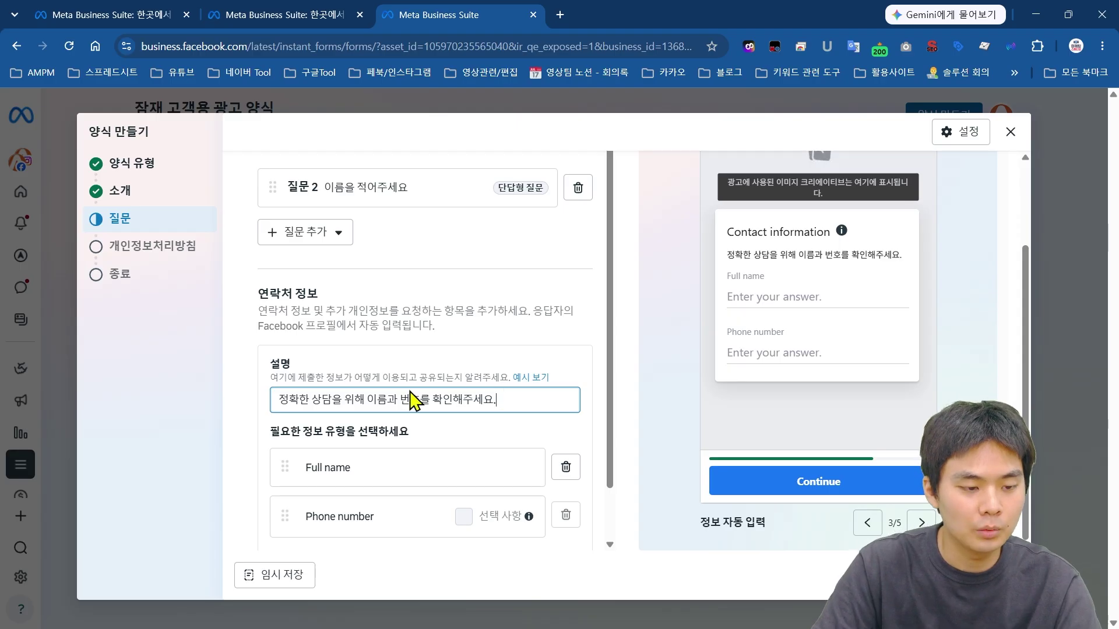
scroll(493, 370, down, 1)
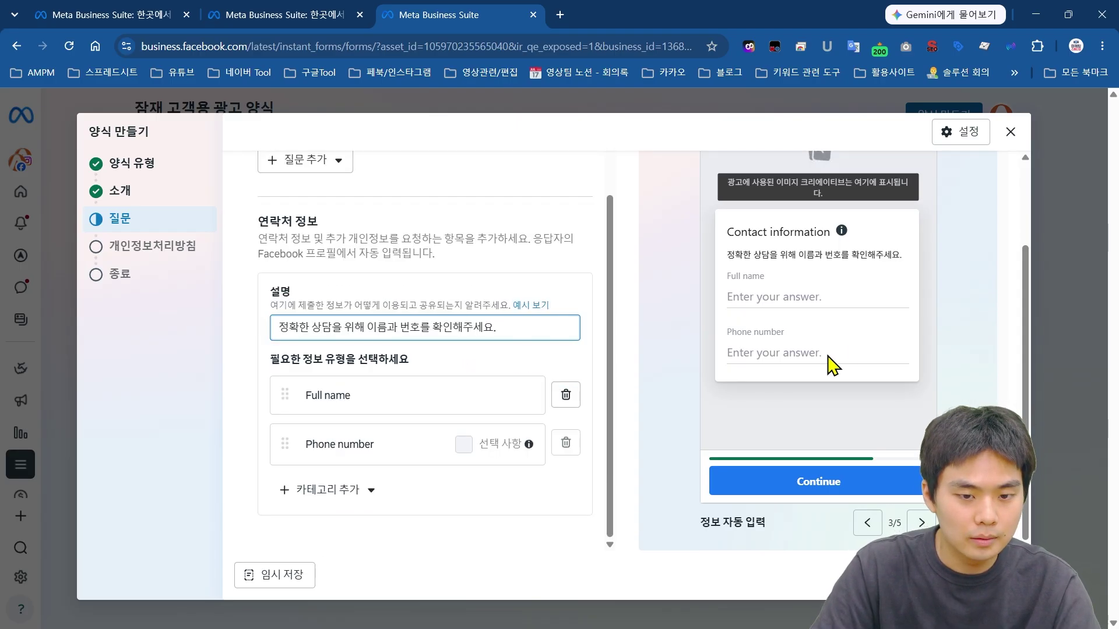
click(868, 522)
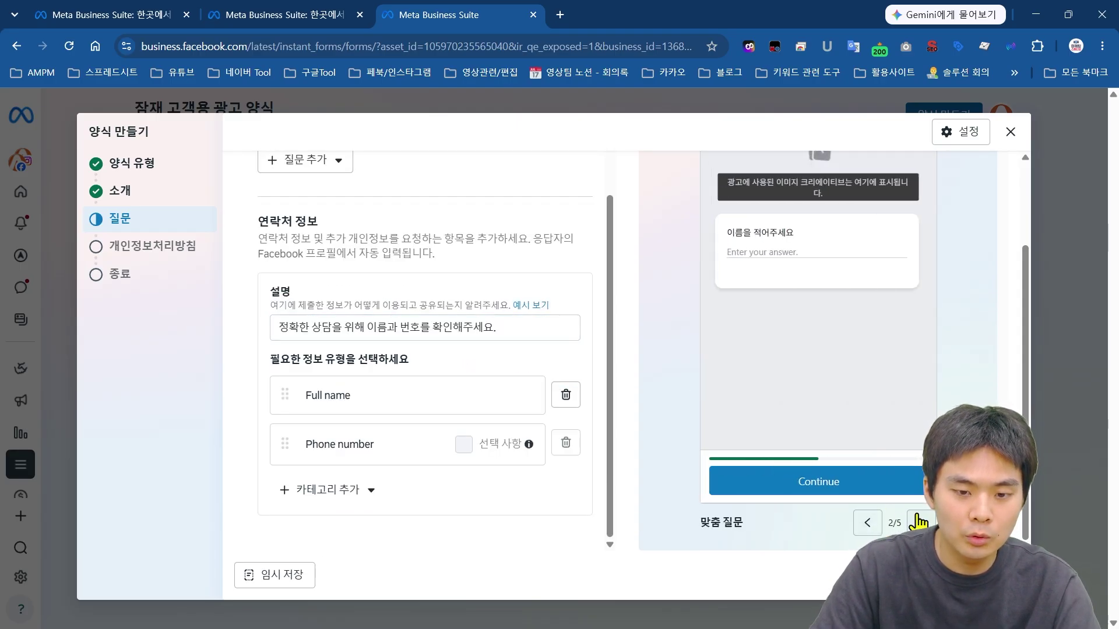
click(921, 523)
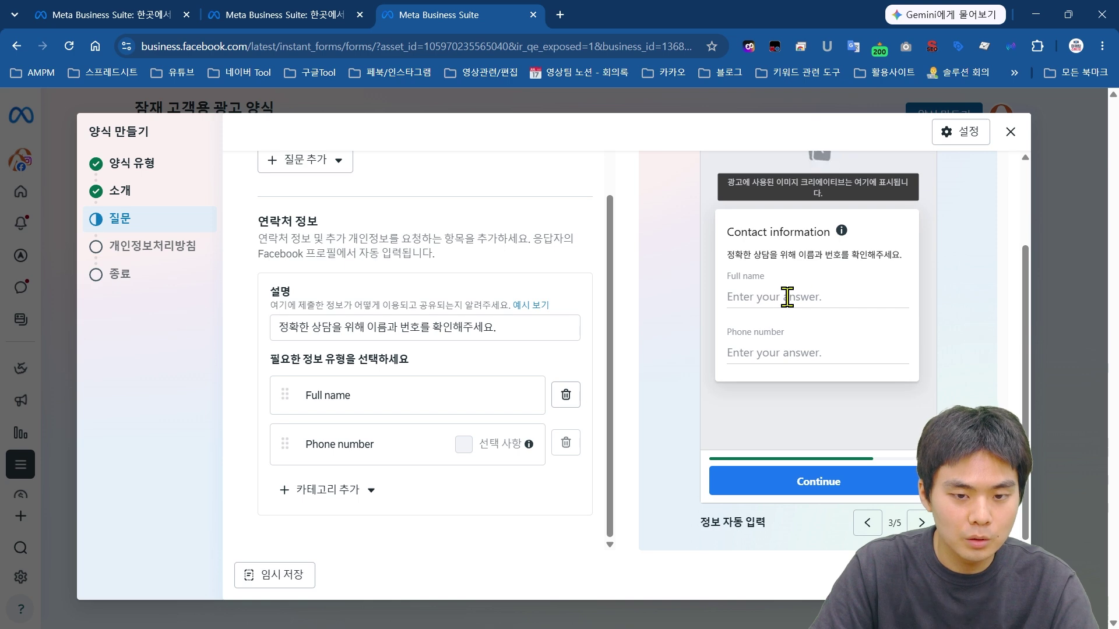
click(919, 523)
click(867, 523)
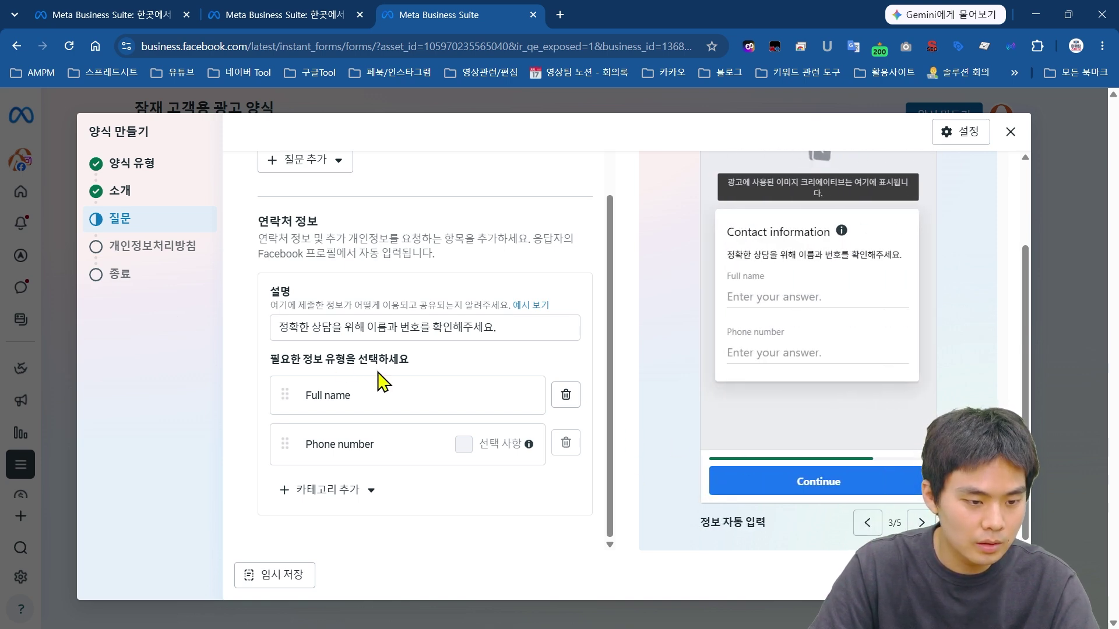
scroll(263, 174, down, 5)
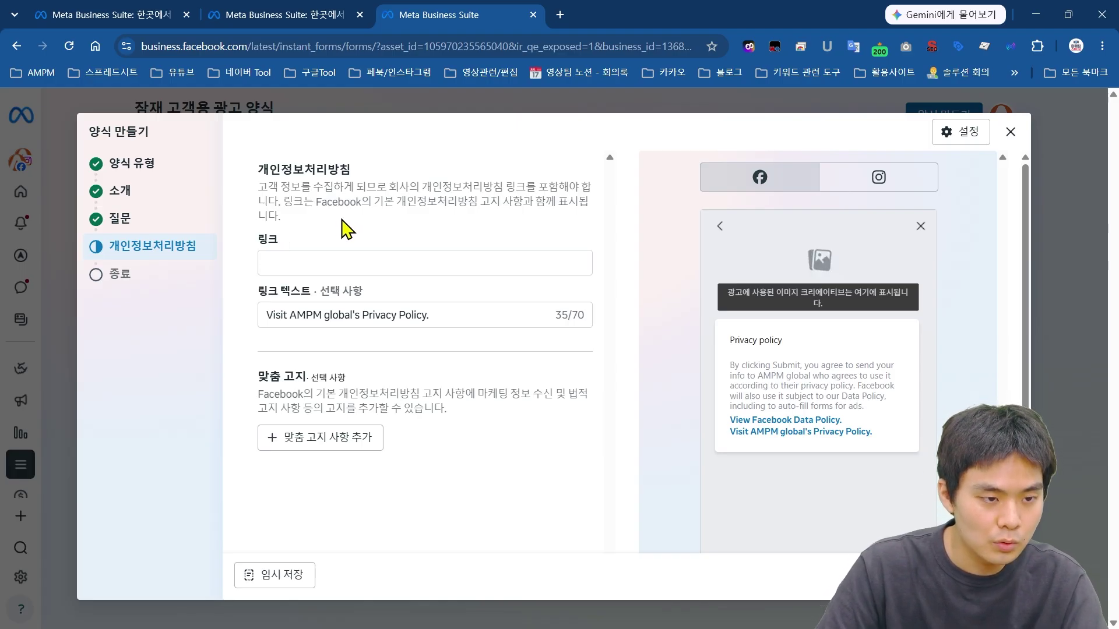
click(360, 264)
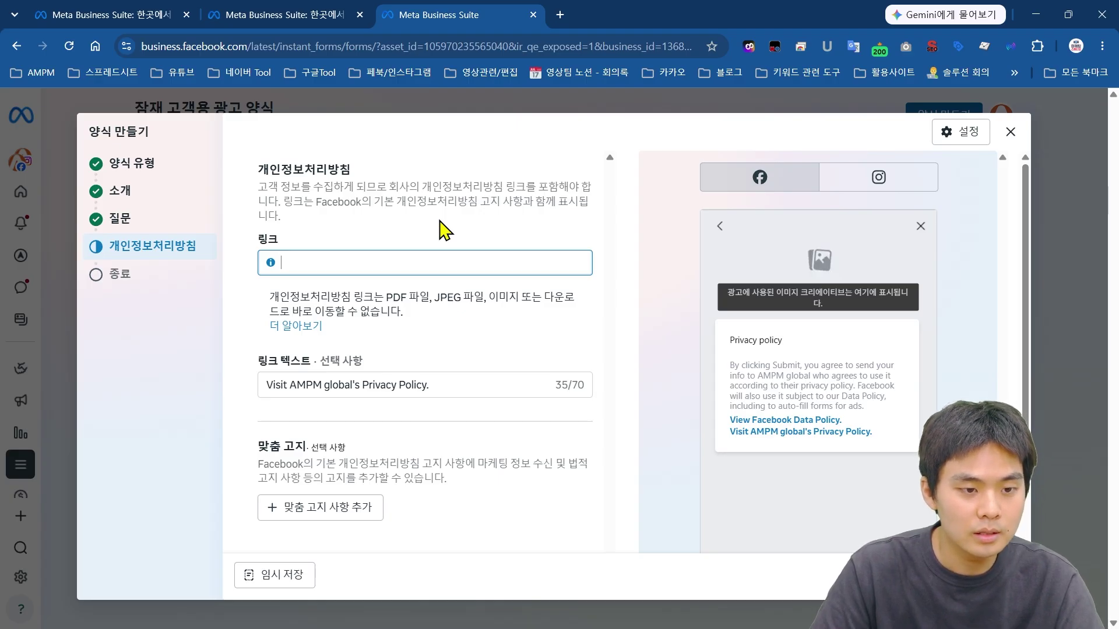
scroll(512, 320, down, 3)
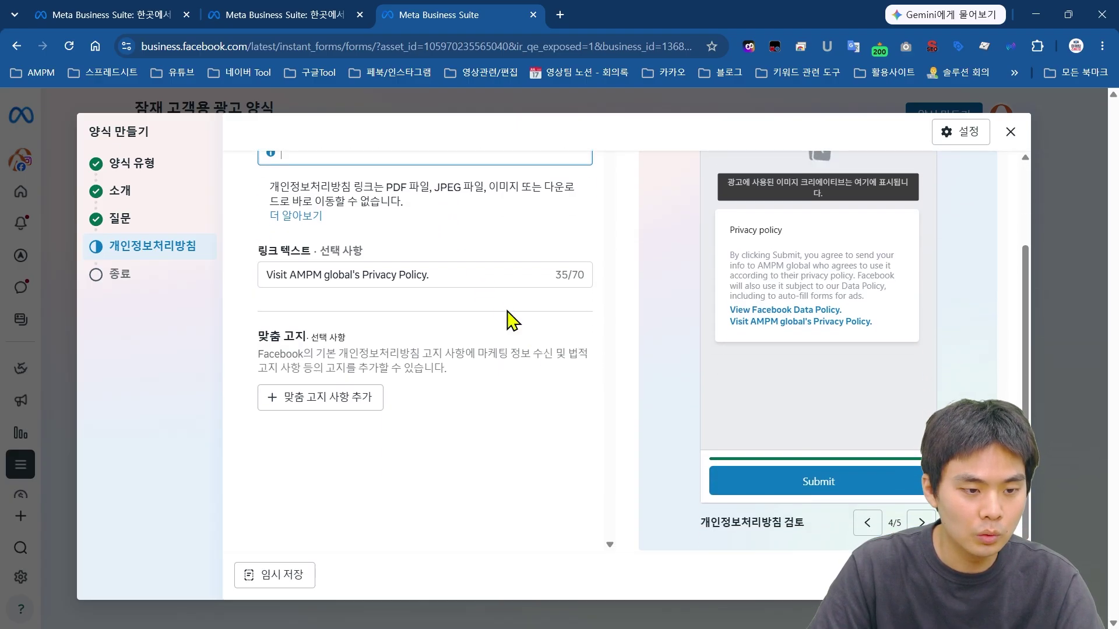
key(Tab)
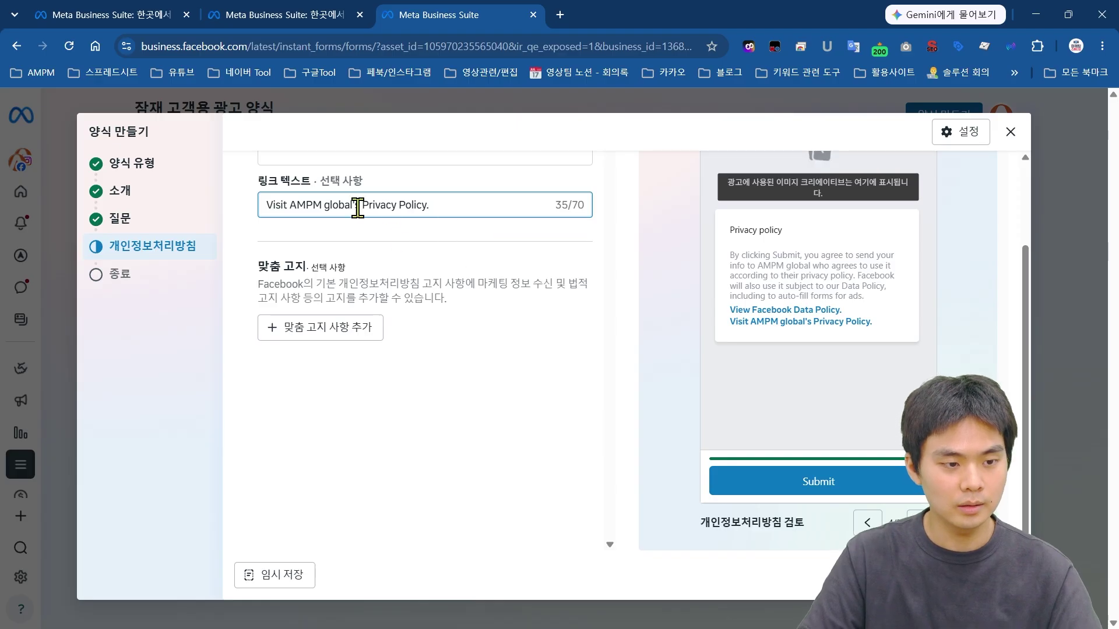
scroll(594, 320, up, 2)
click(535, 341)
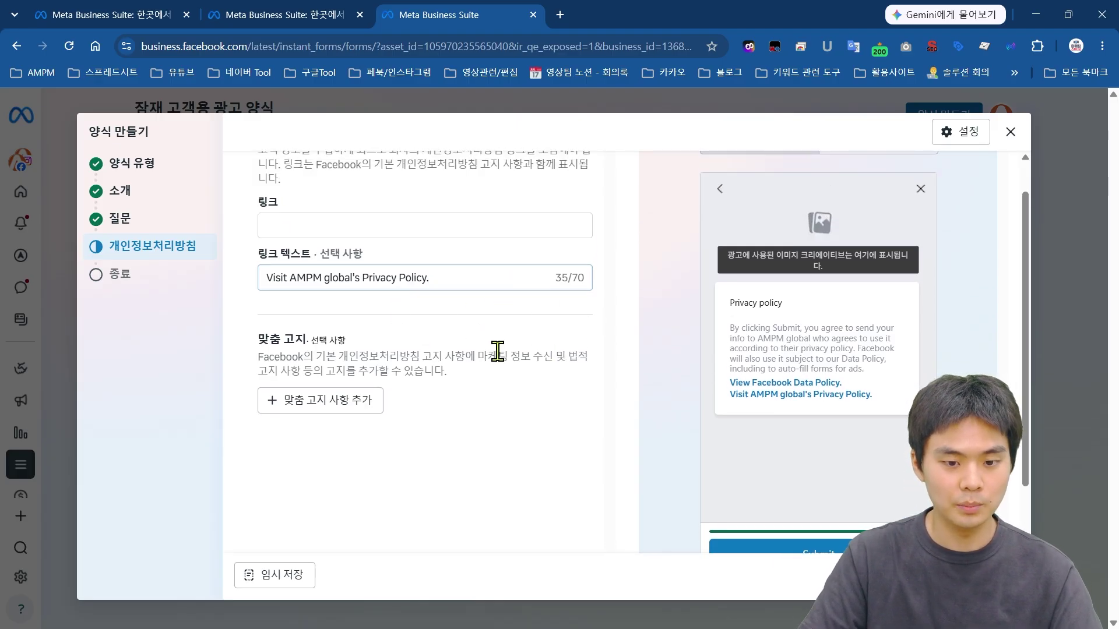
scroll(525, 326, down, 1)
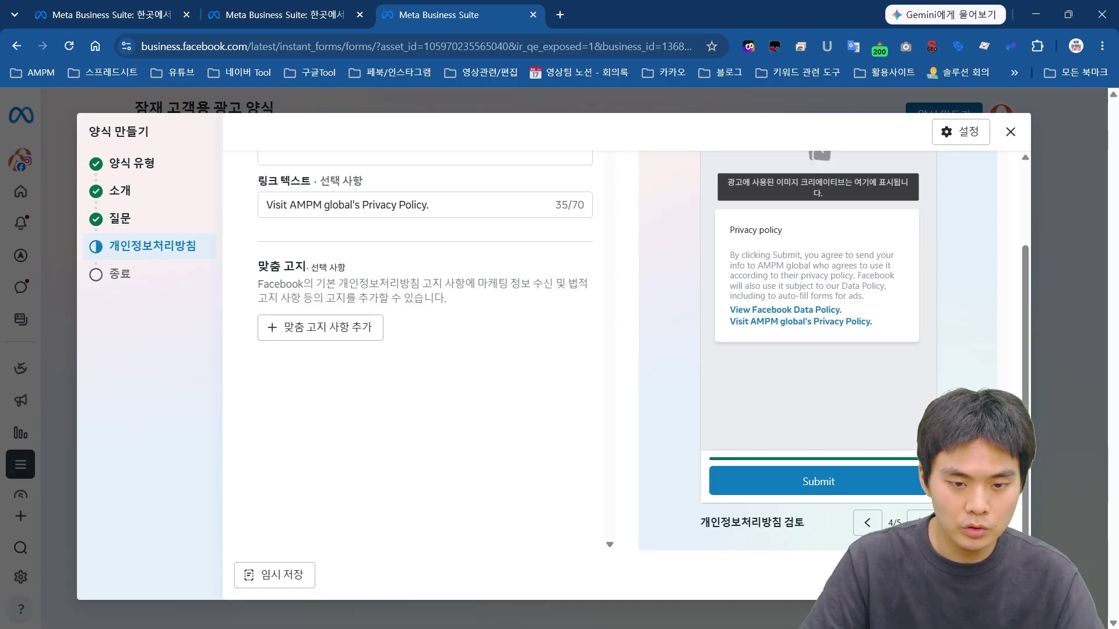
click(996, 575)
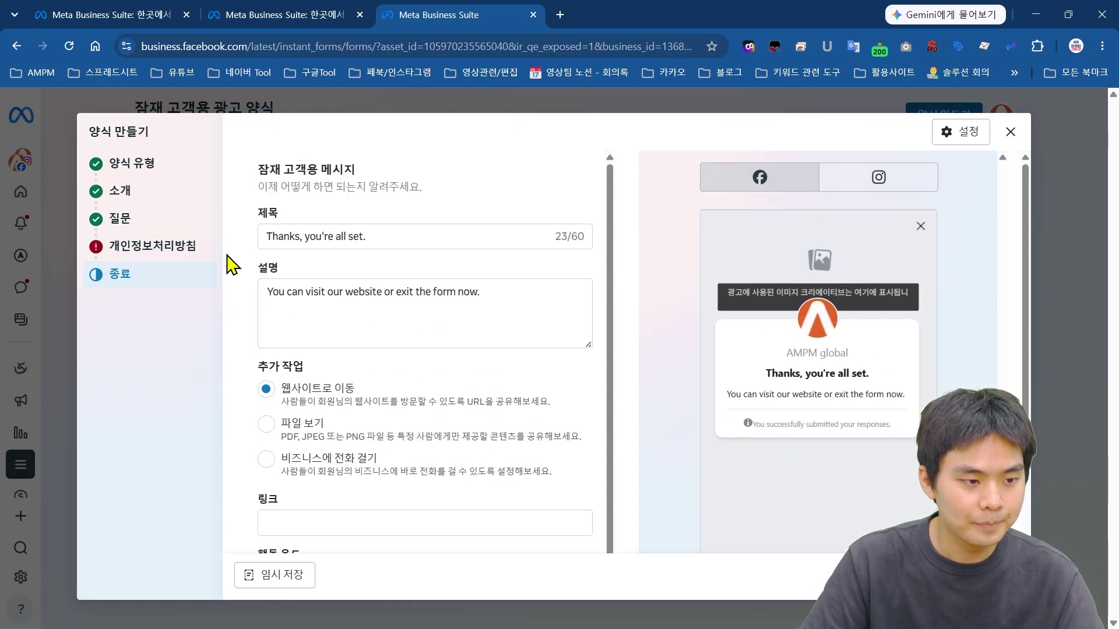
click(152, 245)
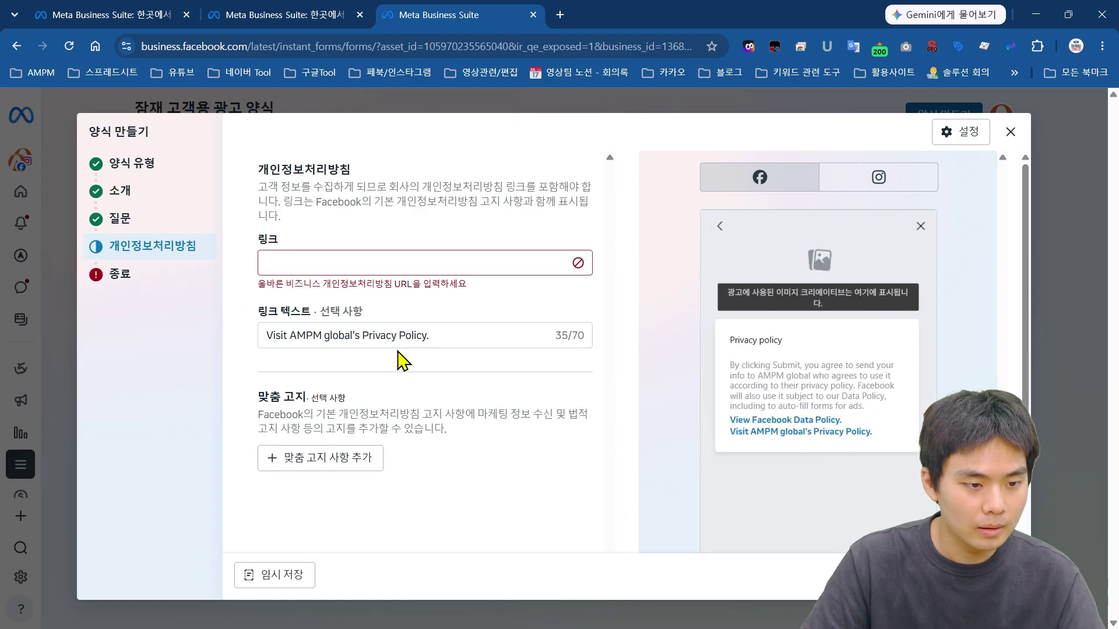
click(387, 267)
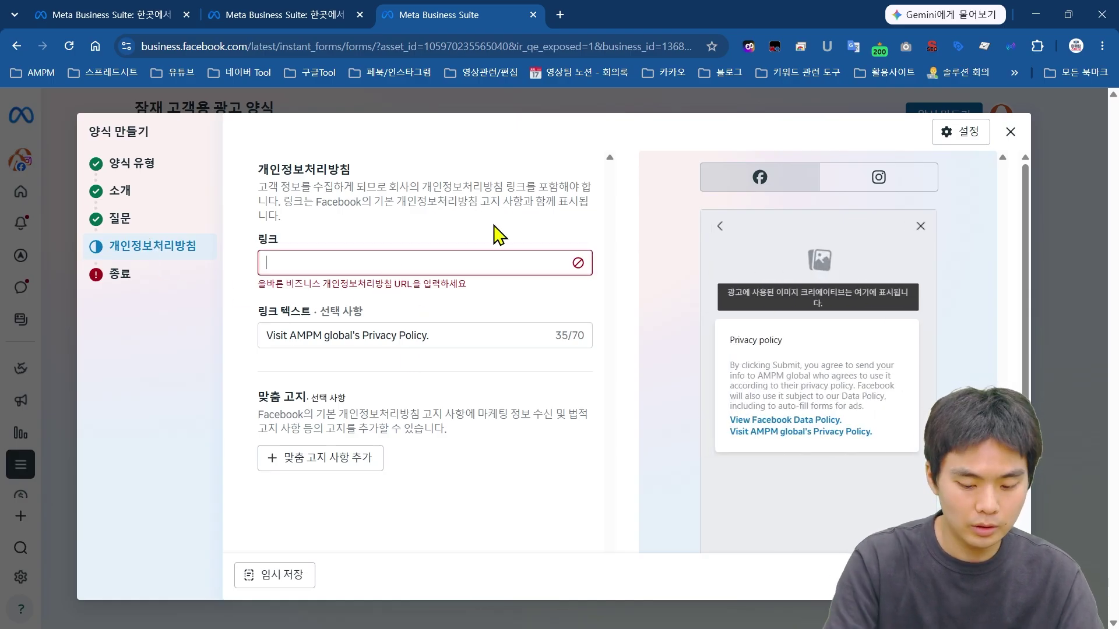
text(지)
text(www.ampm.co.kr)
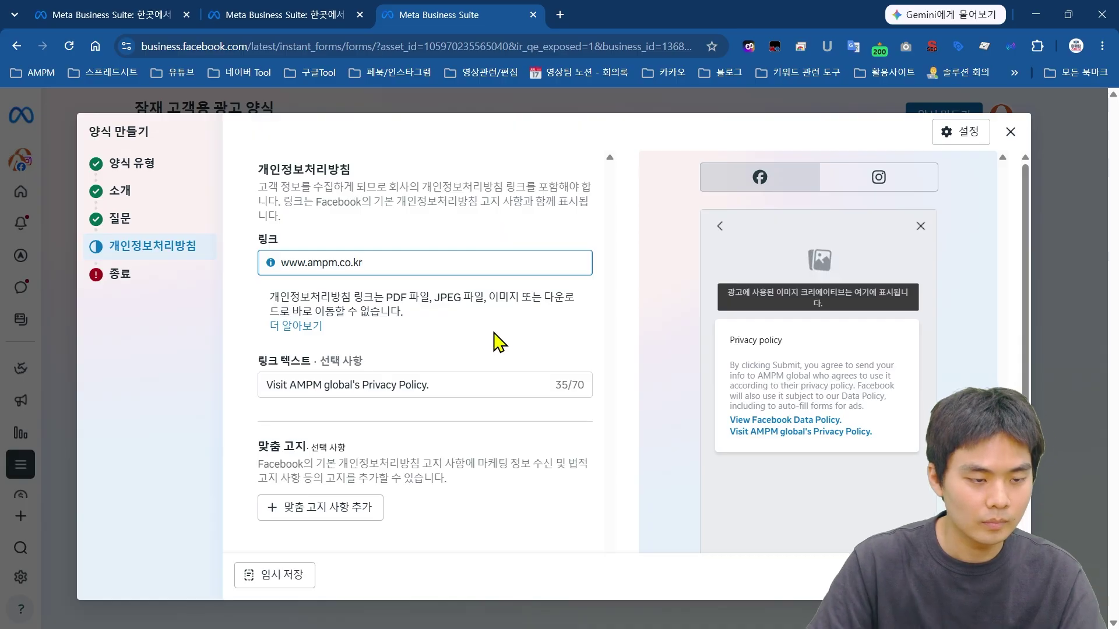
click(120, 275)
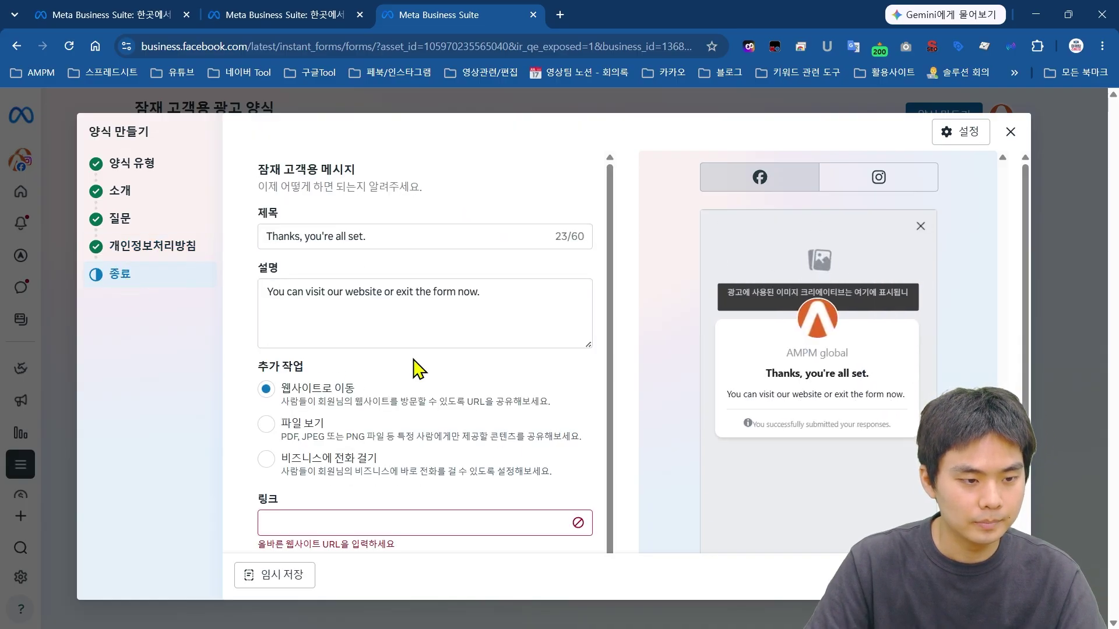
Step: Replace the completion title with '상담 문의를 남겨주셔서 감사합니다.'
scroll(462, 280, down, 1)
scroll(434, 286, up, 1)
triple_click(450, 237)
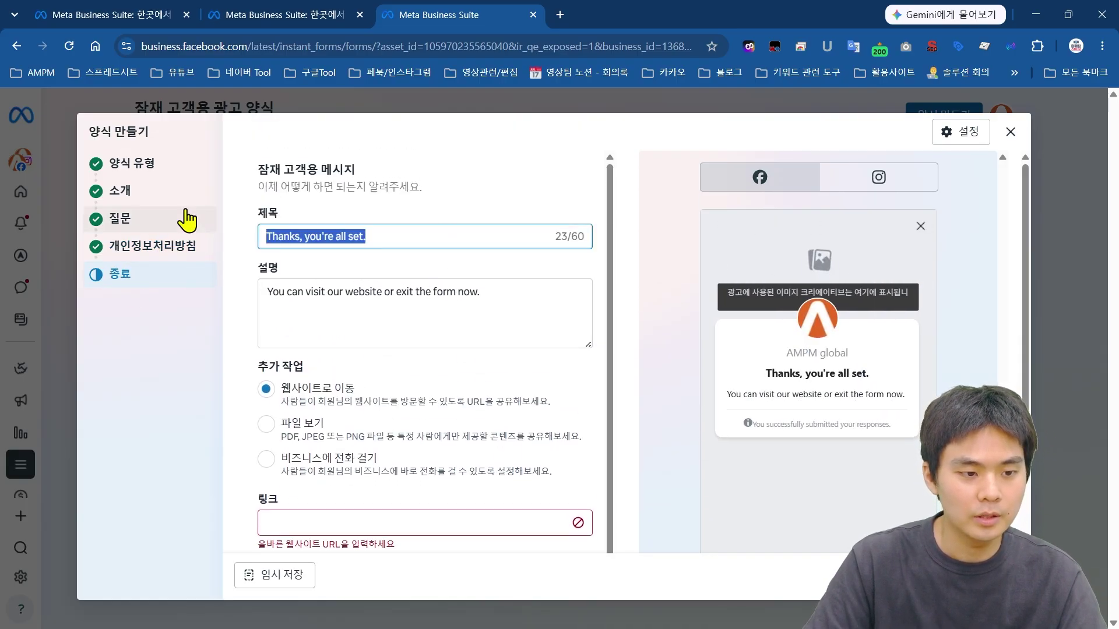
key(BackSpace)
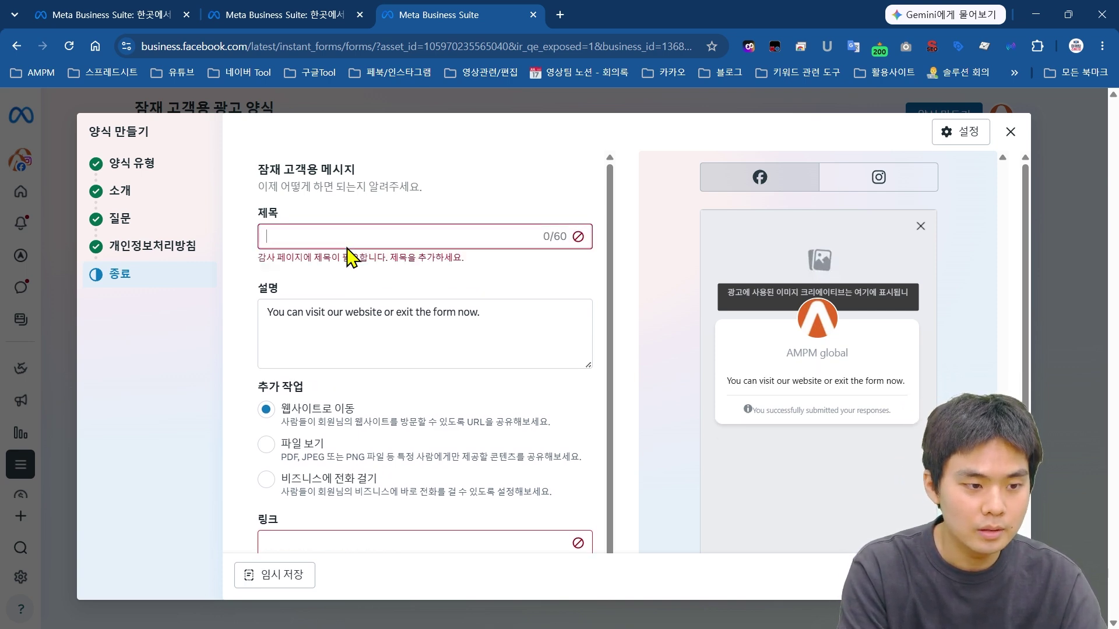
text(상)
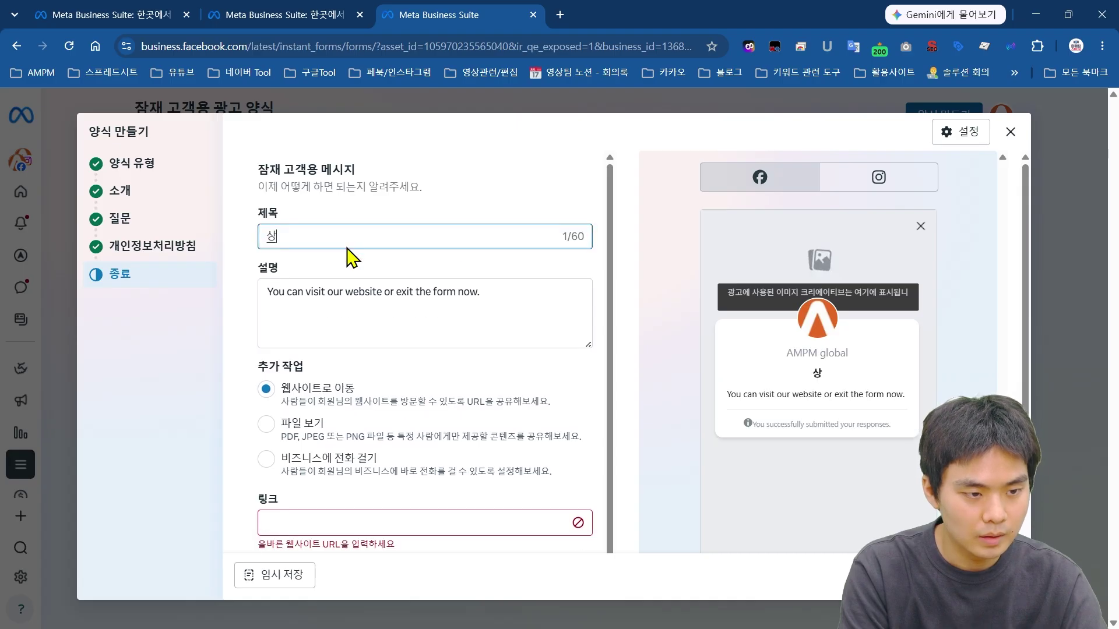
text(담 문의를 남겨주서)
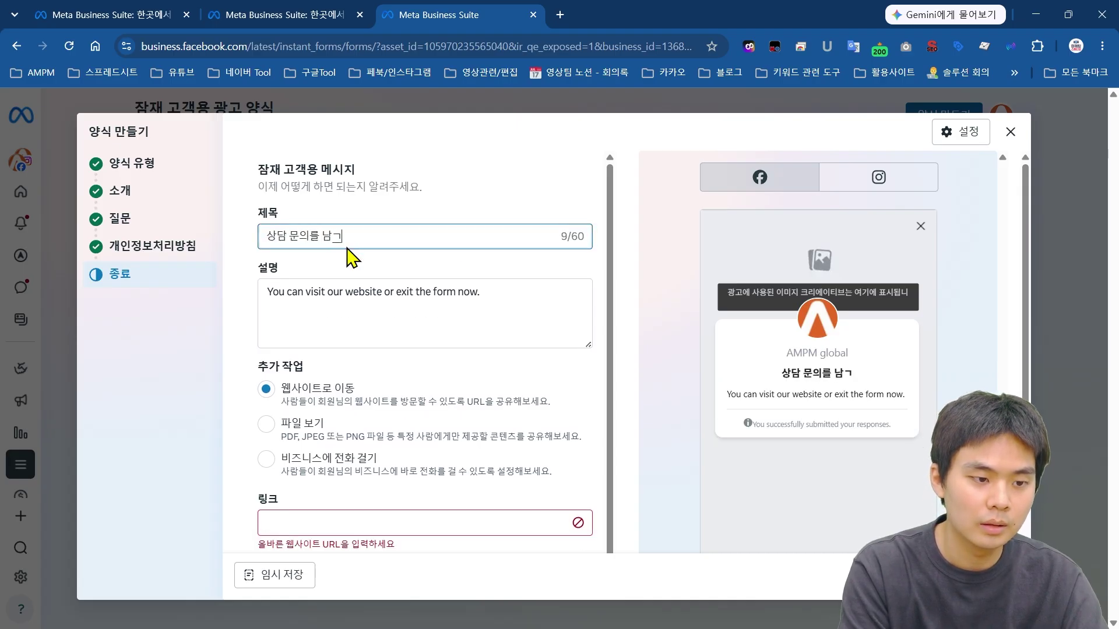
text(서 감사합니다.)
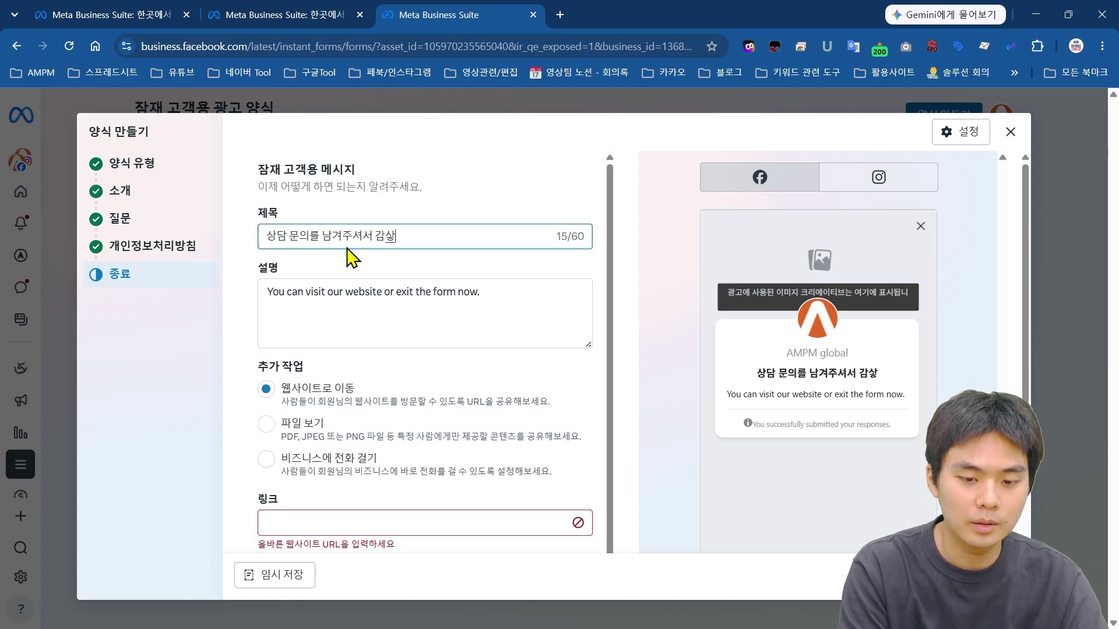
Step: Replace the completion description with '영업팀이 빠른 시일이내 확인 후 연락드리겠습니다.'
click(554, 287)
key(ctrl+a)
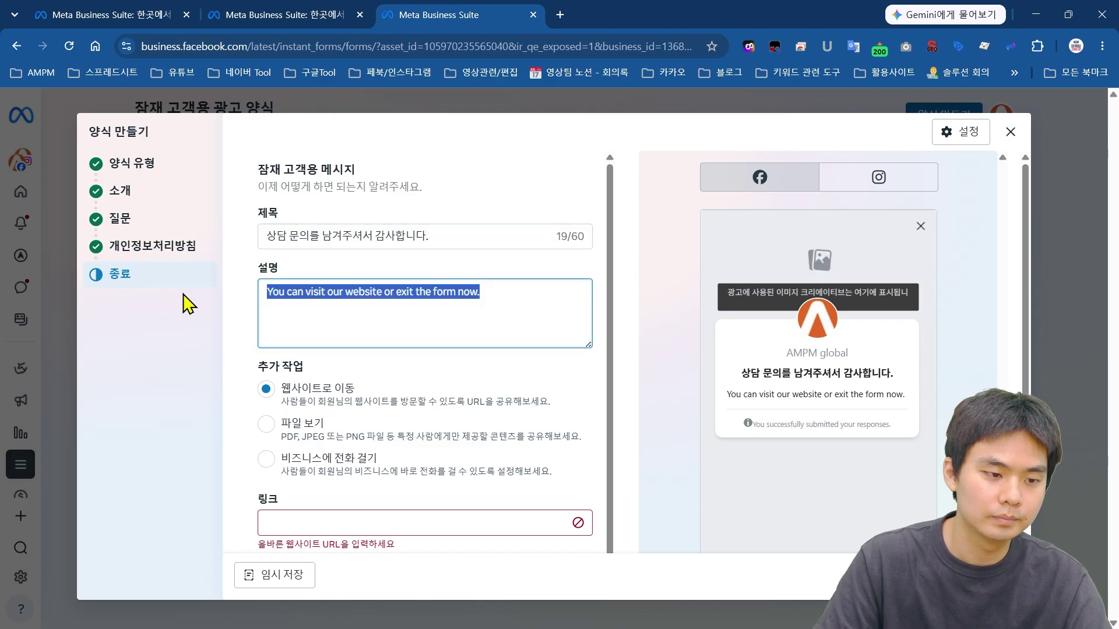
text(영얼)
key(BackSpace)
text(업팀이 빠른 시일이내)
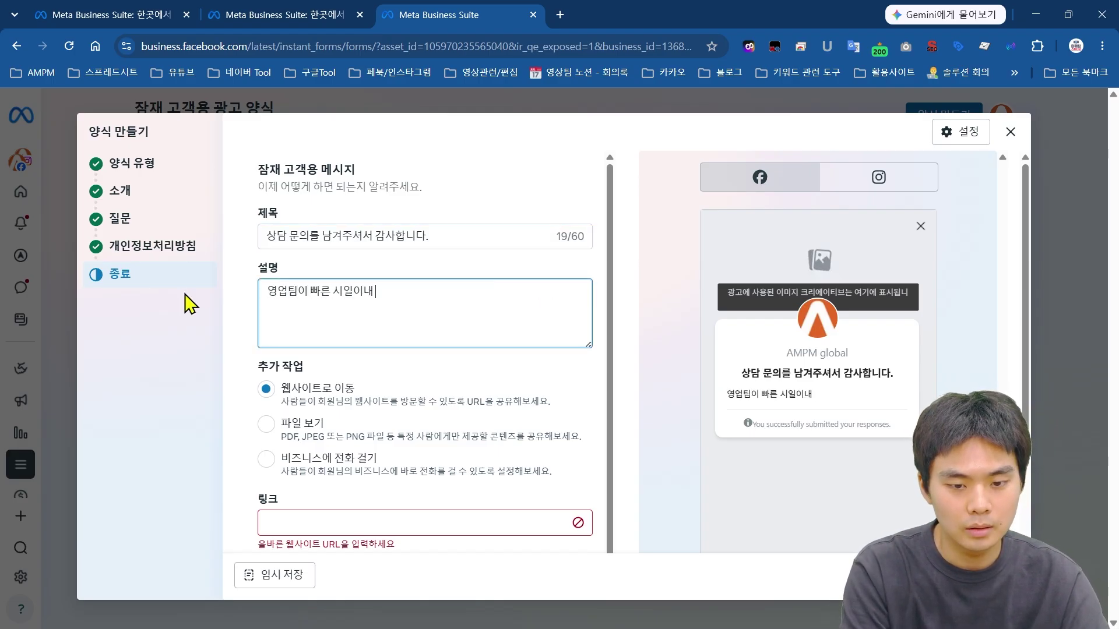
text( ㅂ)
key(BackSpace)
text(확인 후 연)
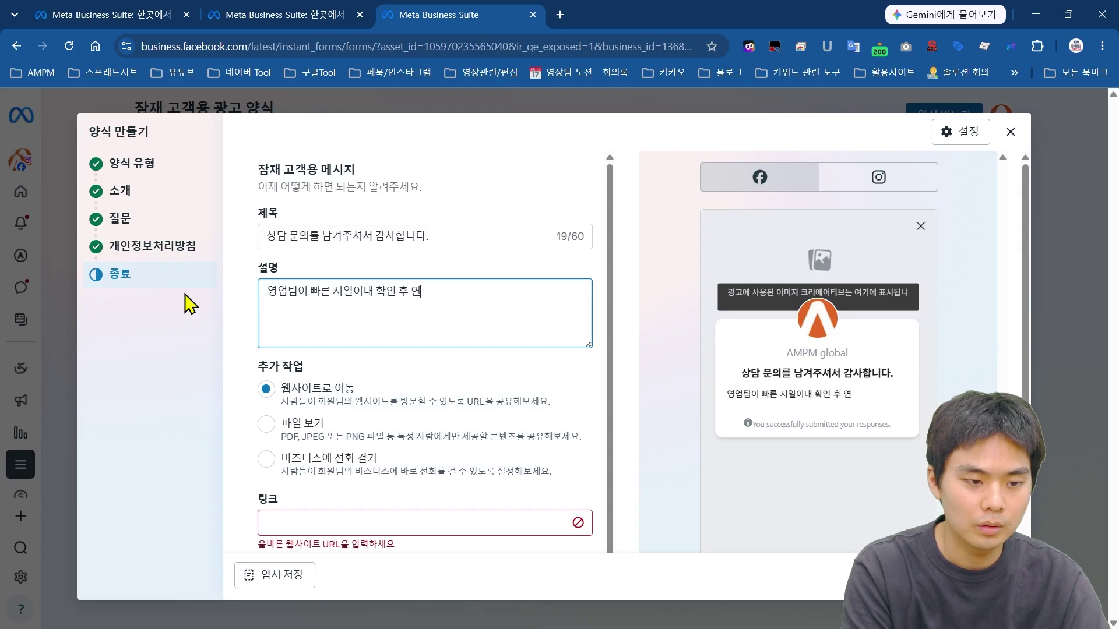
text(락드리겠습니다.)
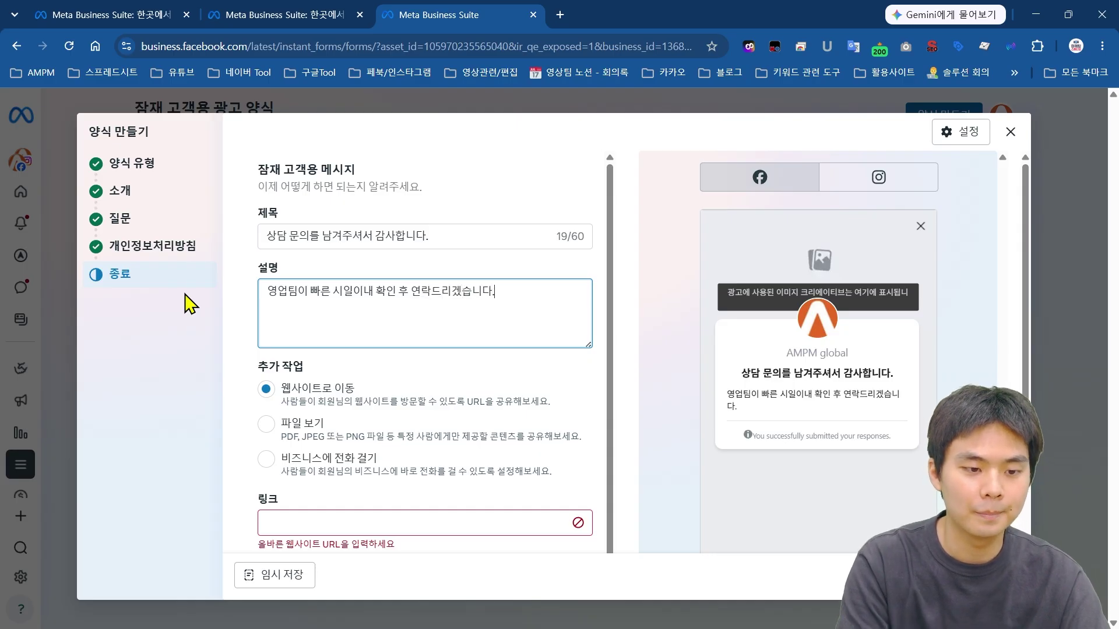
key(ctrl+a)
click(534, 295)
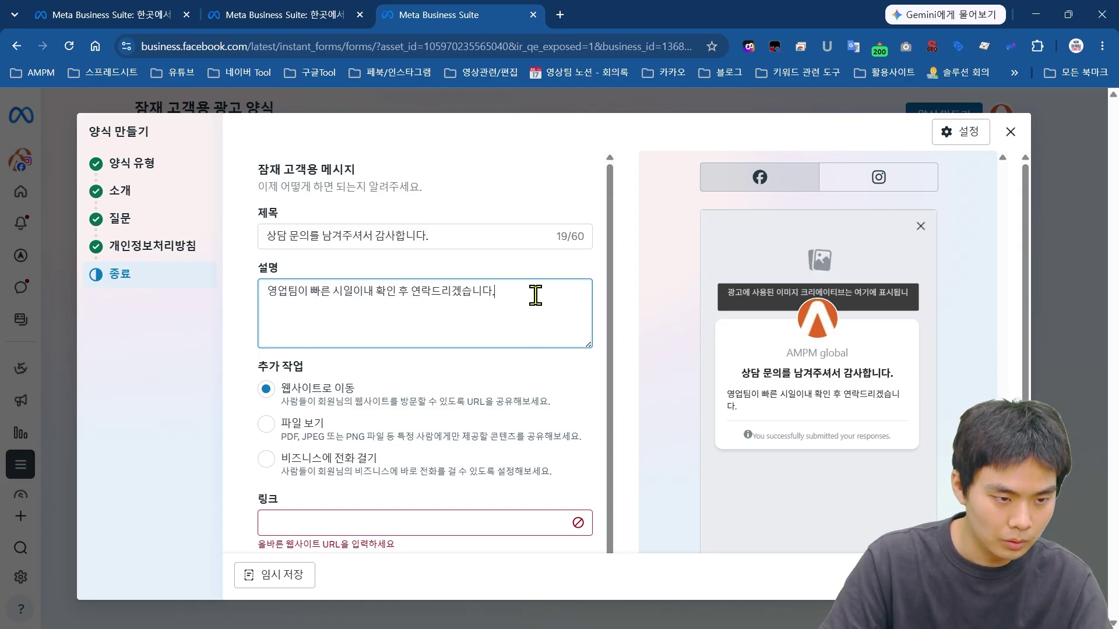
scroll(542, 299, down, 2)
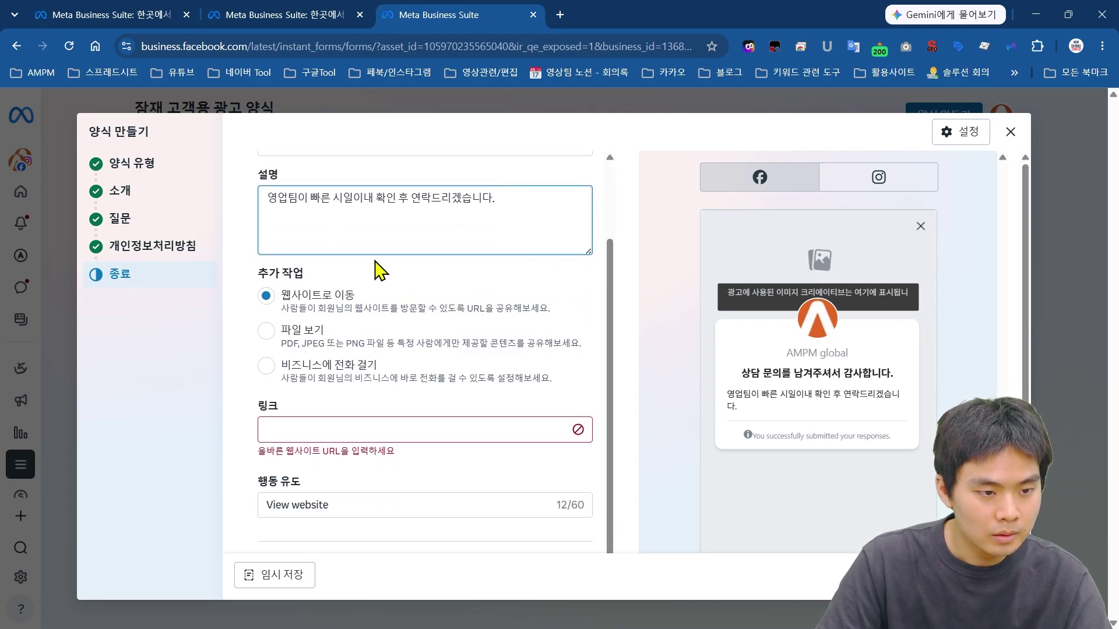
drag(315, 279, 330, 306)
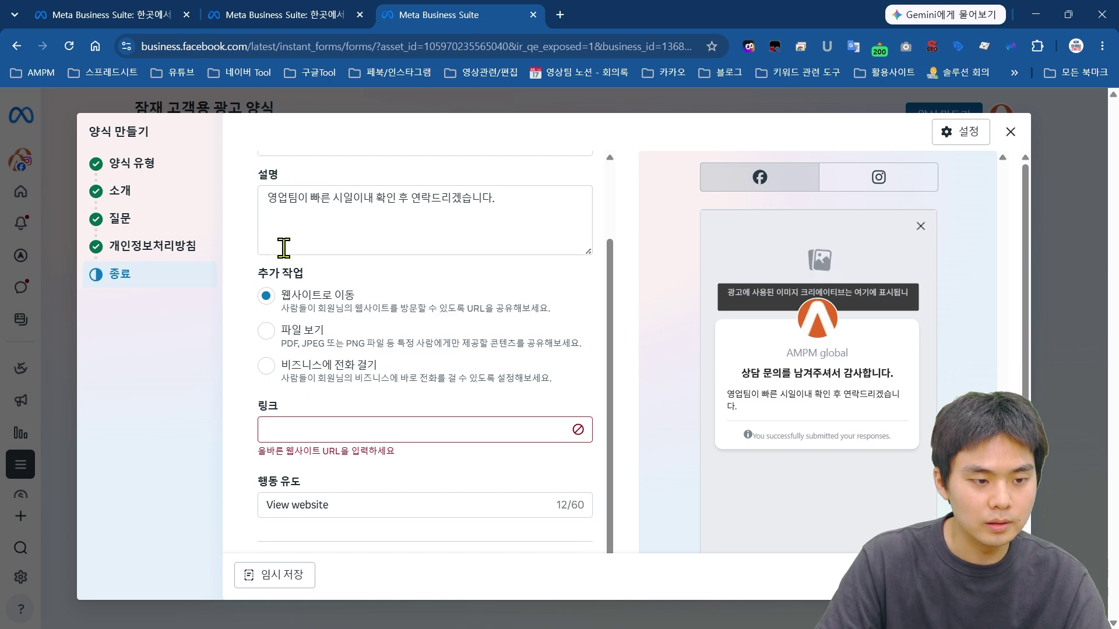
scroll(893, 418, down, 2)
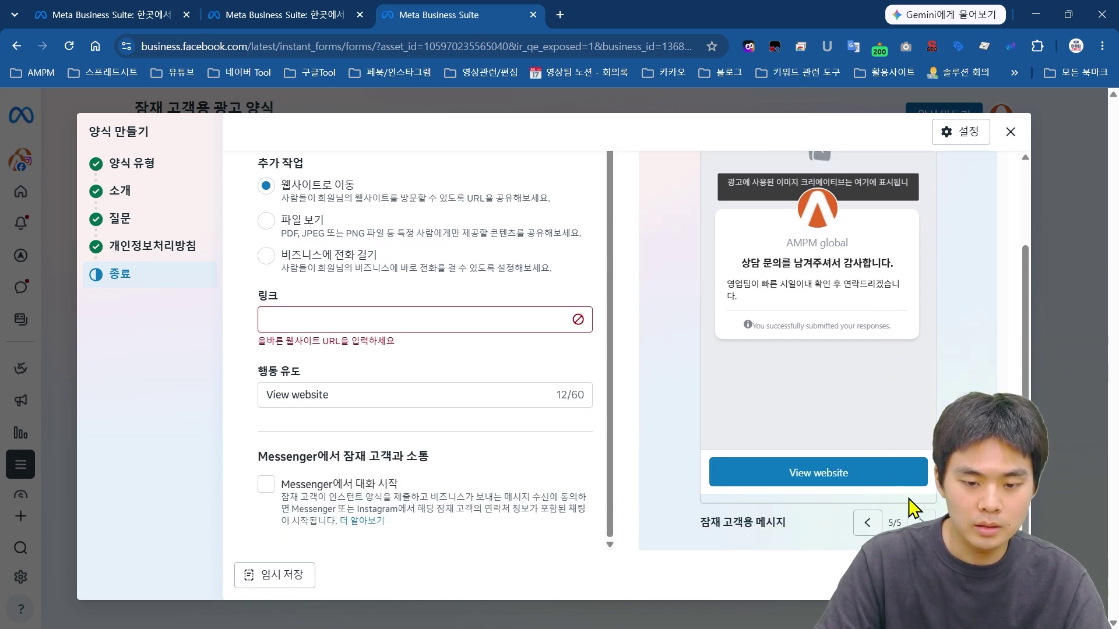
scroll(841, 509, up, 1)
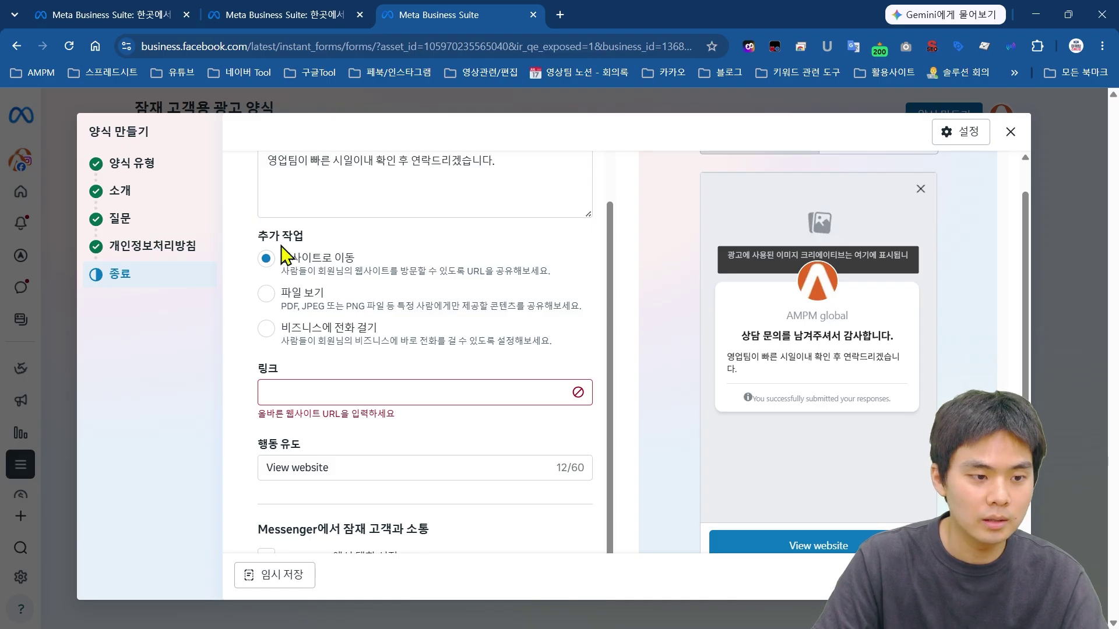
drag(256, 235, 305, 236)
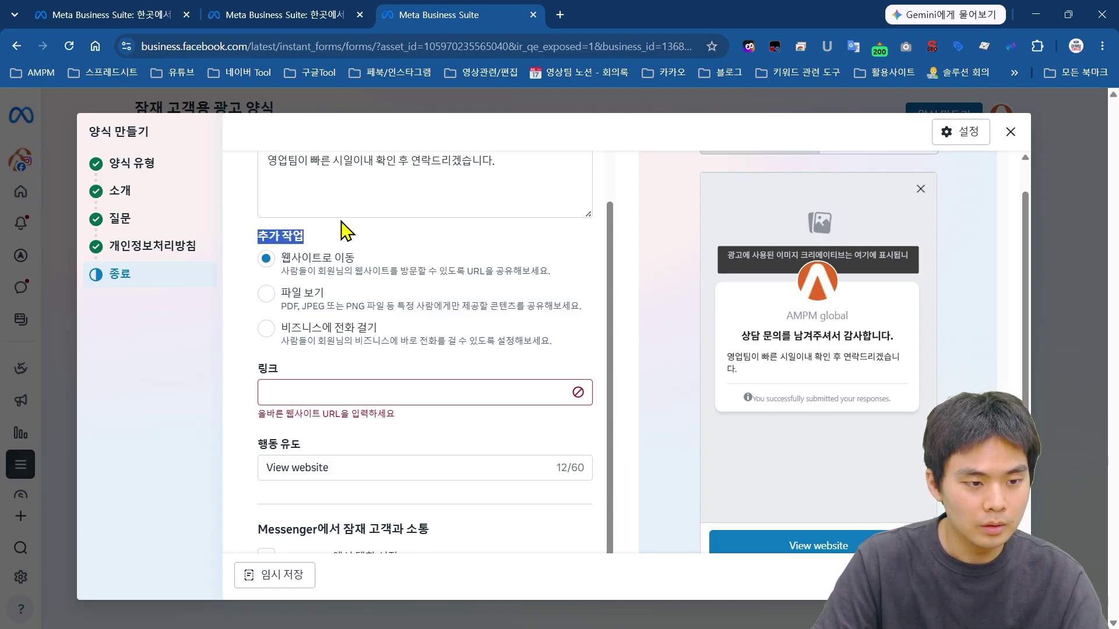
click(356, 260)
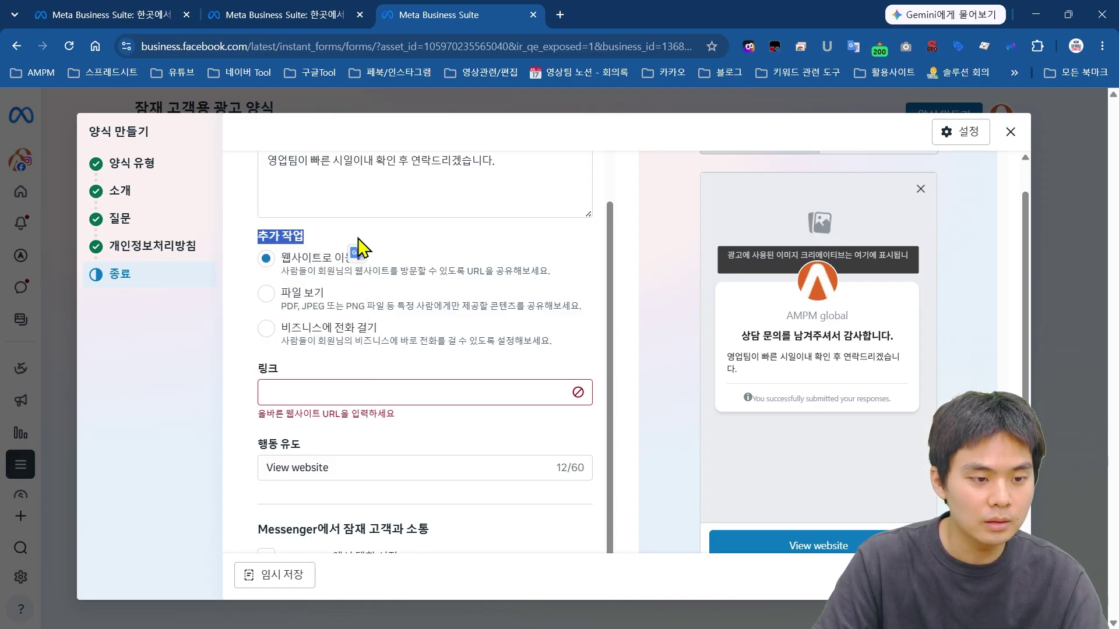
click(307, 247)
click(318, 391)
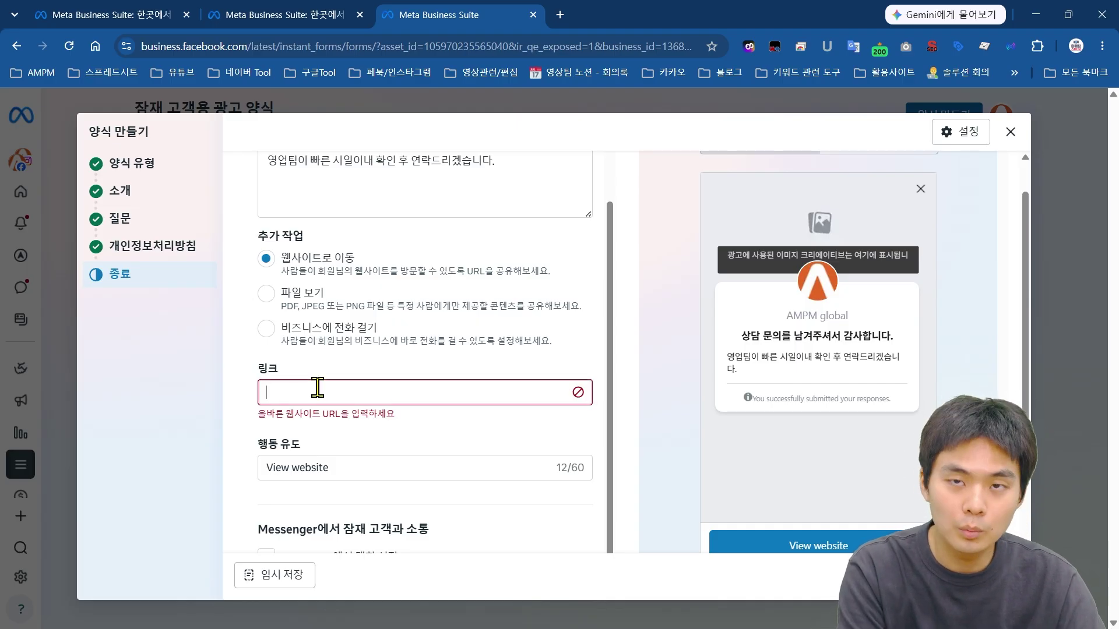
text(www)
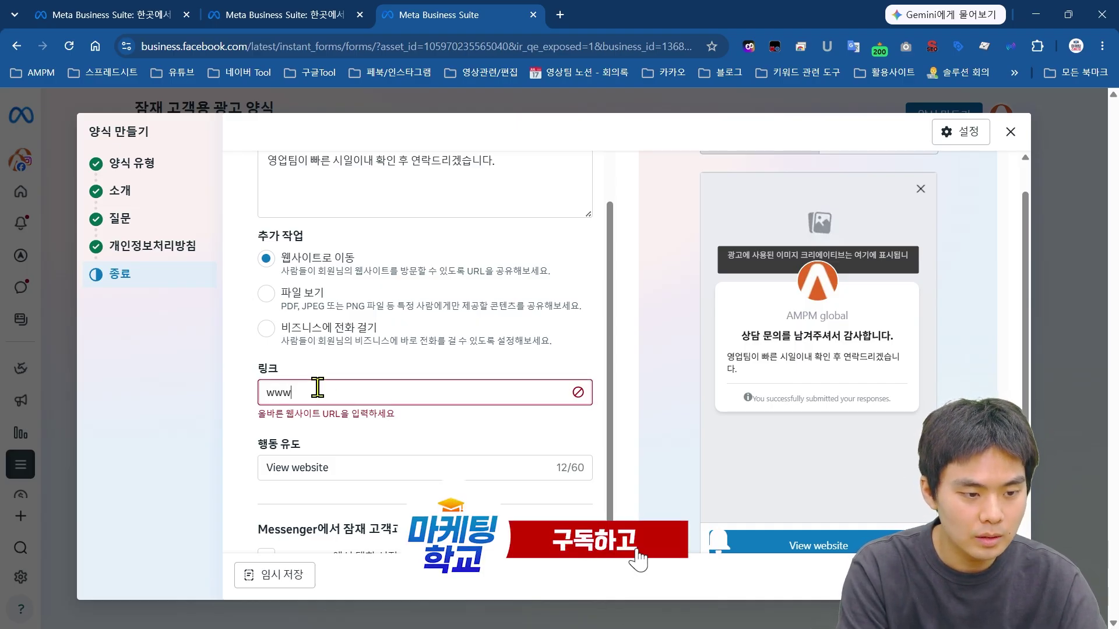
text(.ampm.co.kr)
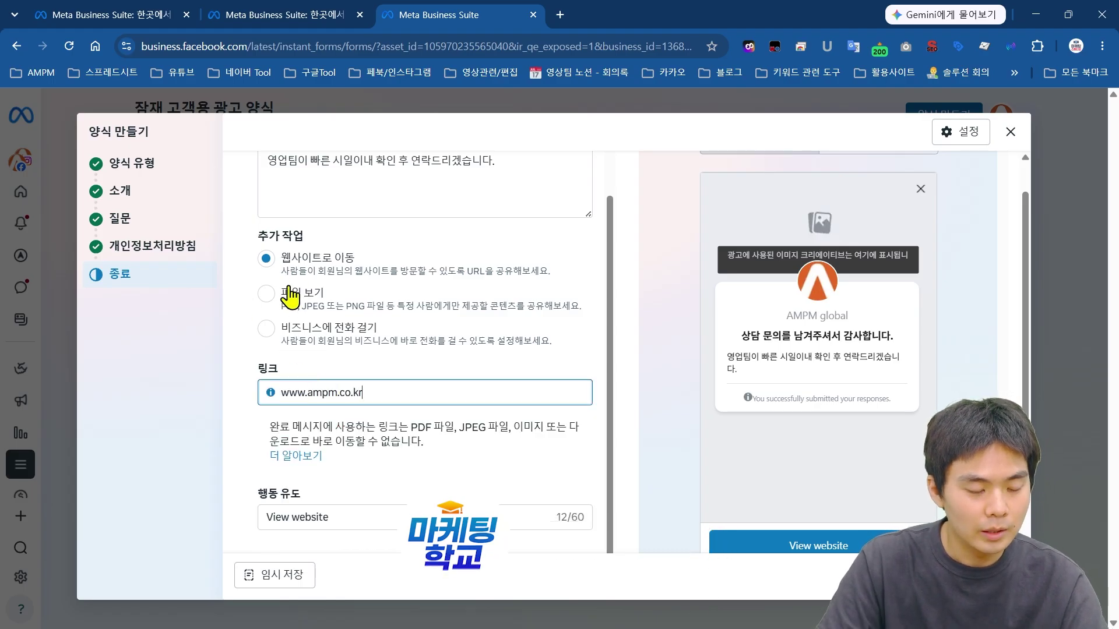
click(274, 338)
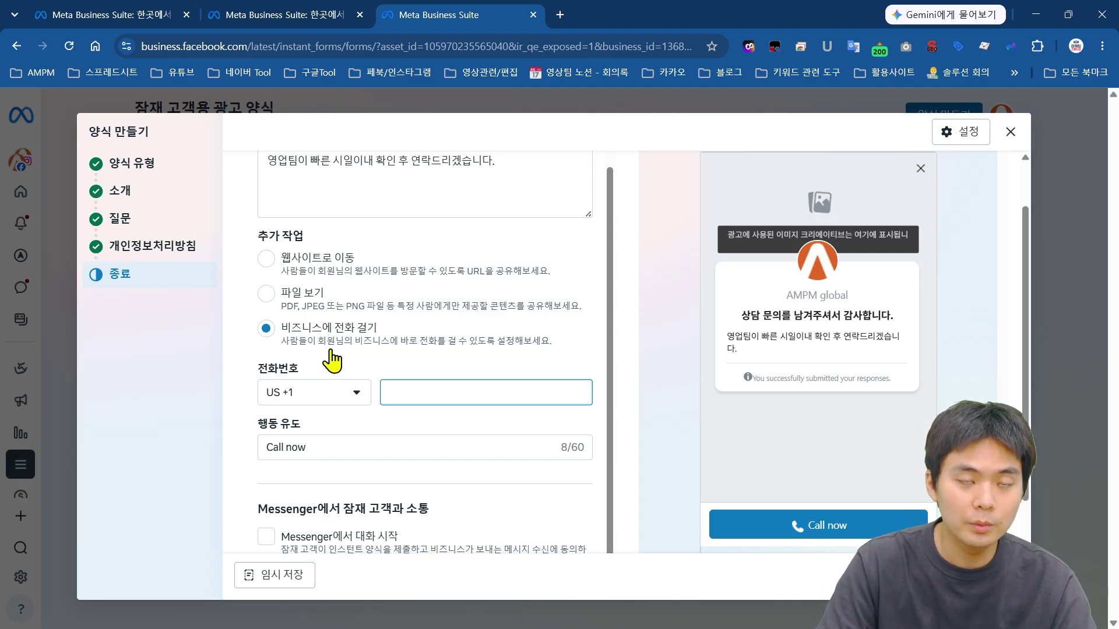
scroll(408, 303, up, 3)
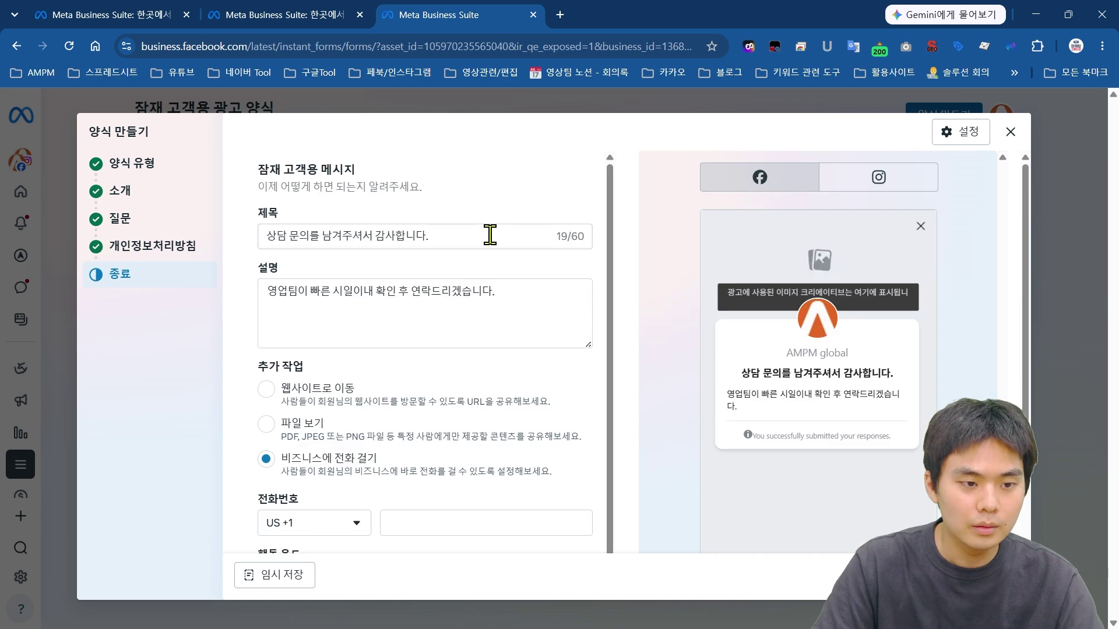
drag(489, 233, 262, 239)
click(532, 304)
drag(532, 305, 277, 330)
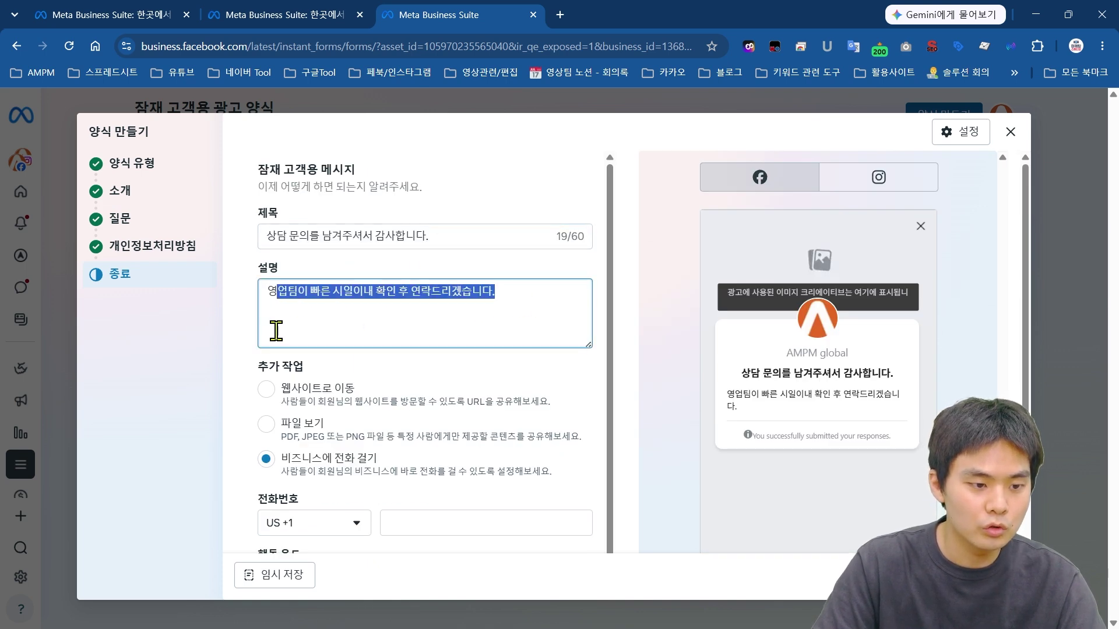
click(313, 326)
drag(257, 367, 325, 366)
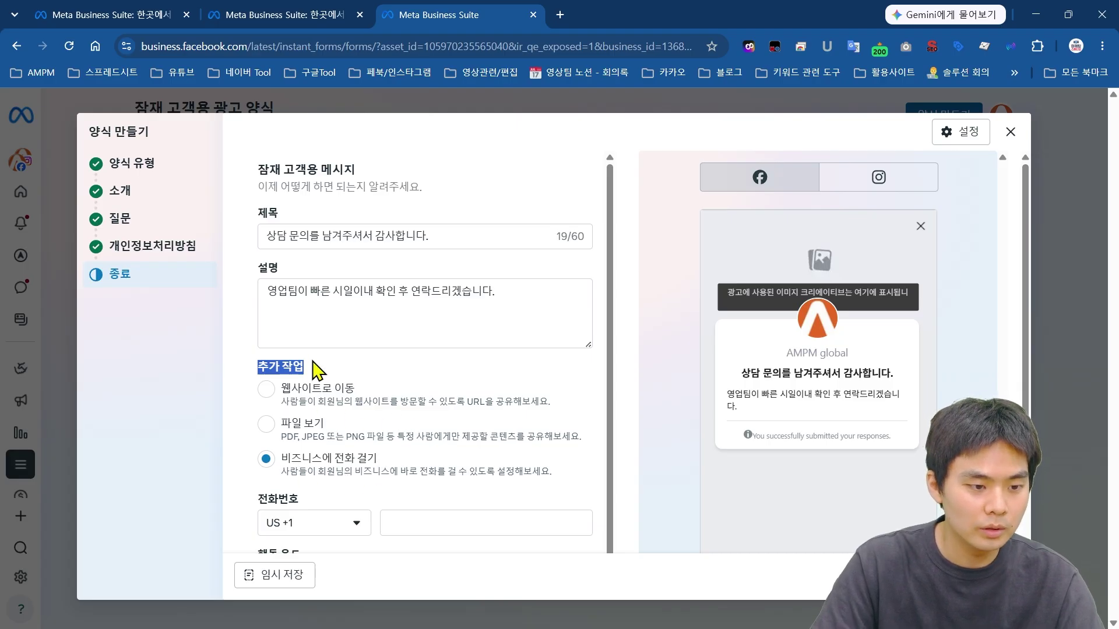
scroll(280, 390, down, 1)
click(279, 315)
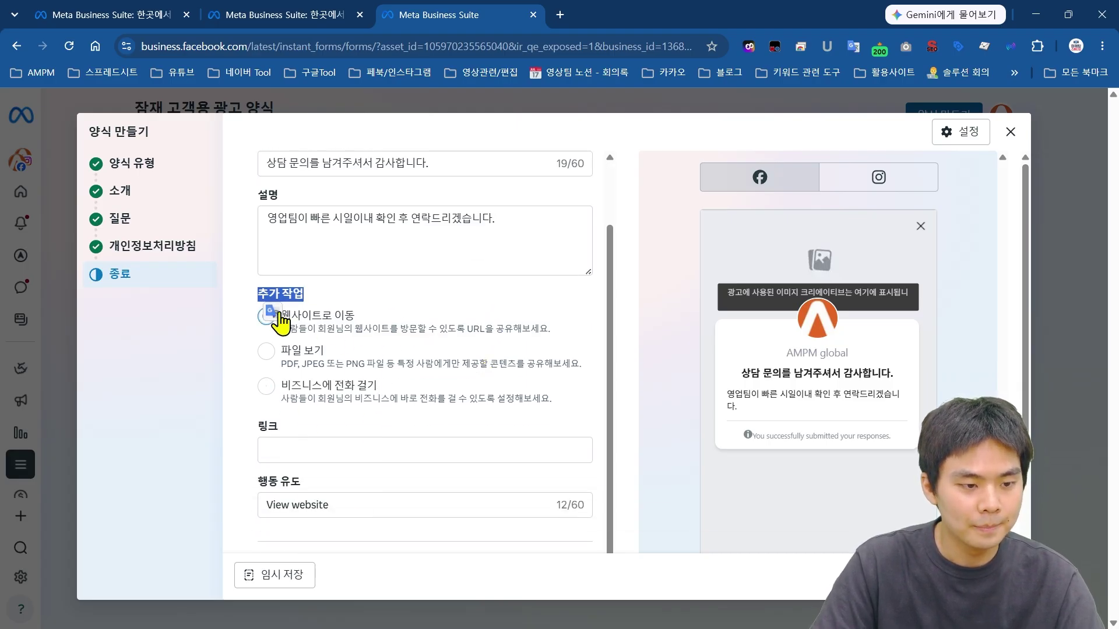
click(329, 450)
scroll(524, 375, down, 1)
text(w)
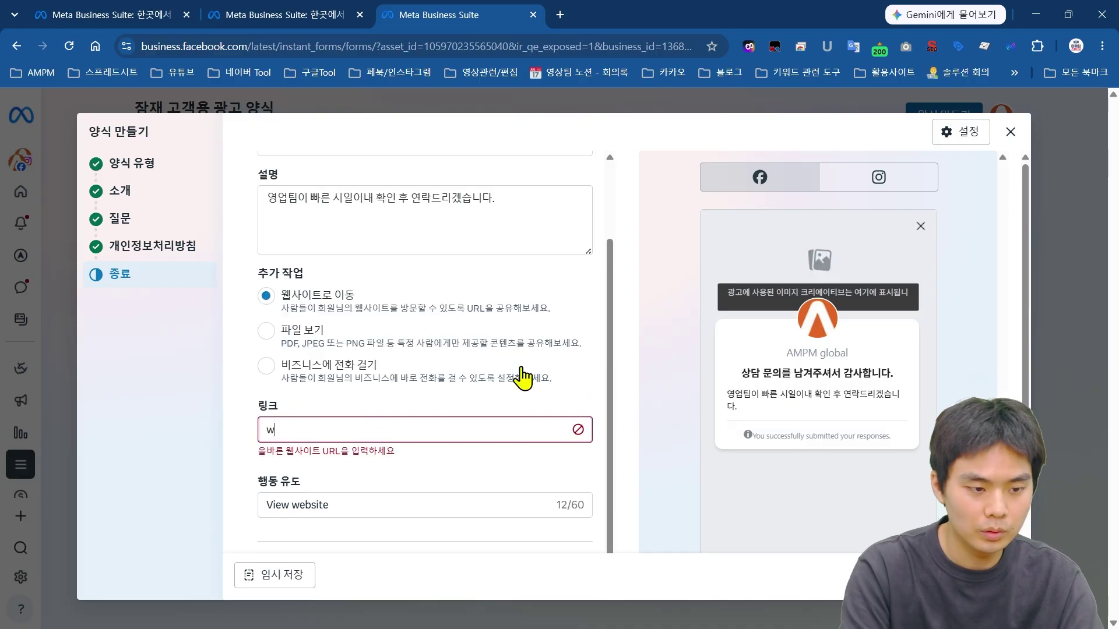
text(ww.ampm.co.kr)
scroll(524, 378, down, 1)
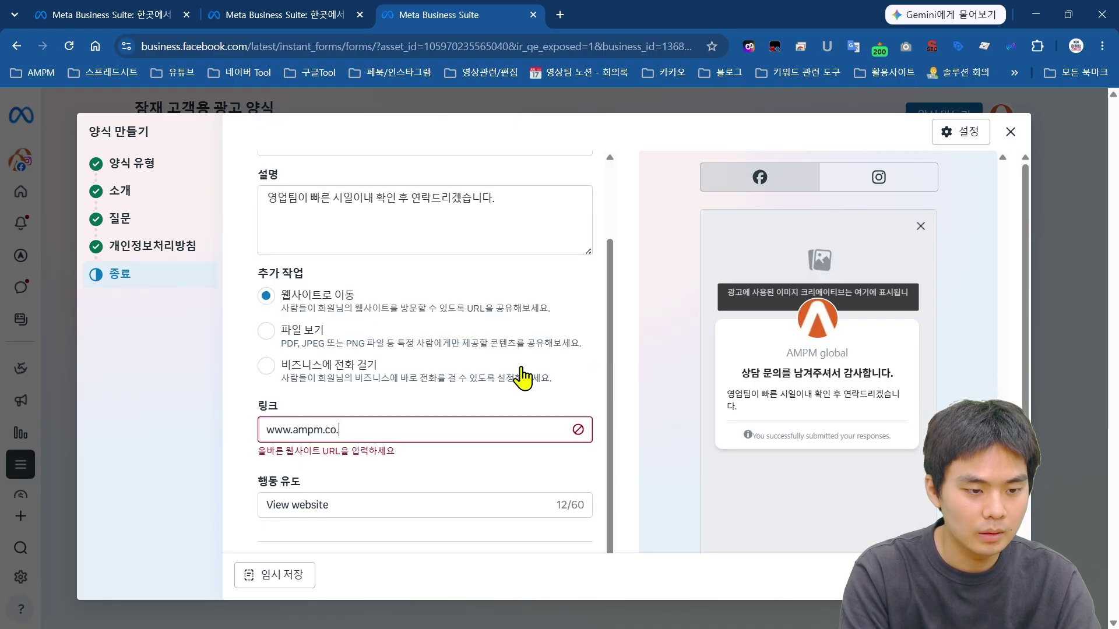
Step: Change the call-to-action text to 자세히 알아보기
click(338, 505)
key(ctrl+a)
text(자세히)
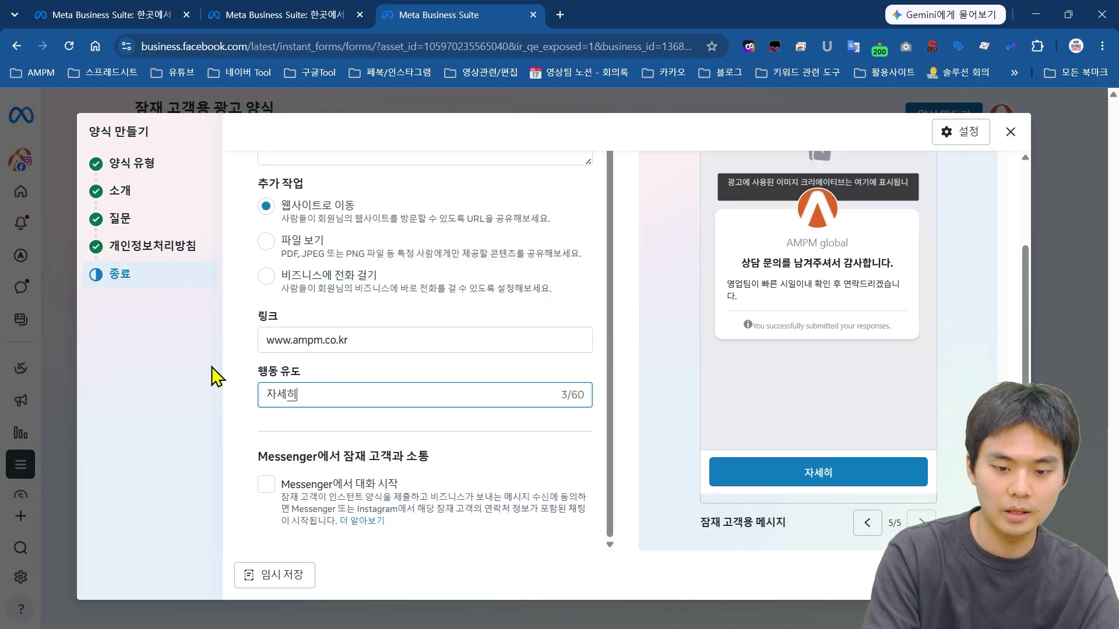
text( 알ㅇ아보기)
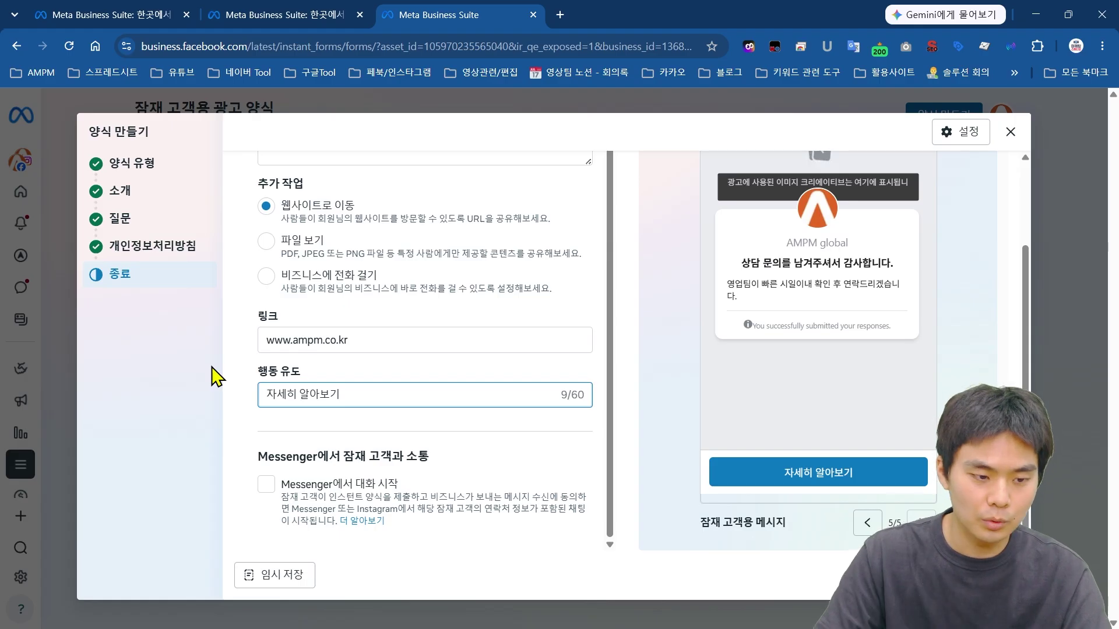
key(BackSpace)
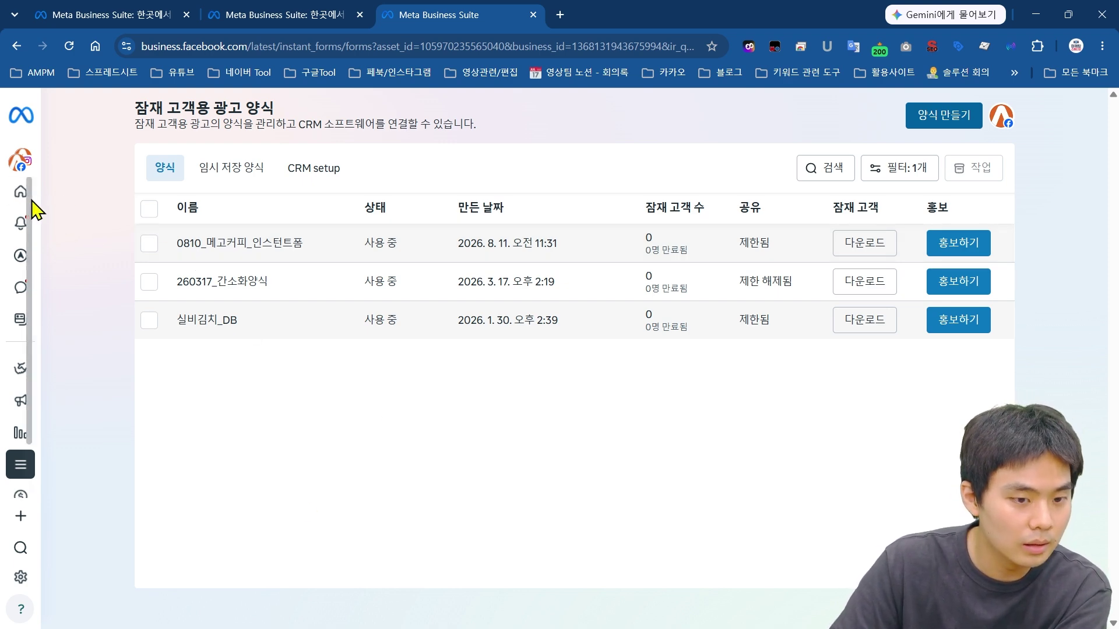
Step: Open Ads Manager's 캠페인 list from the 광고 관리자 flyout in the sidebar
mouse_move(35, 210)
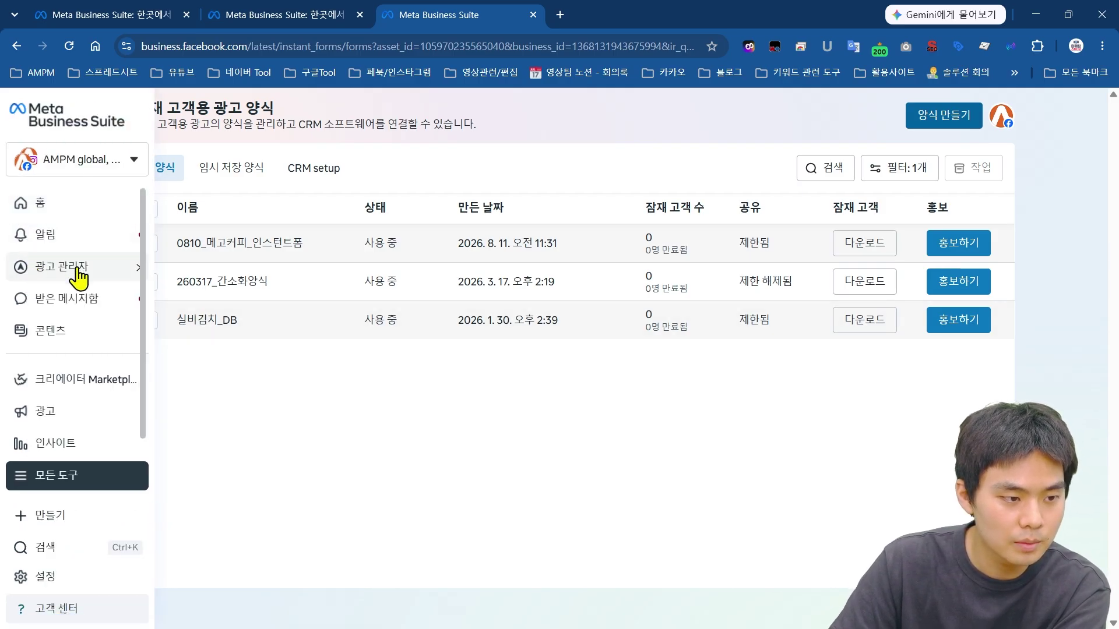
mouse_move(79, 278)
click(246, 298)
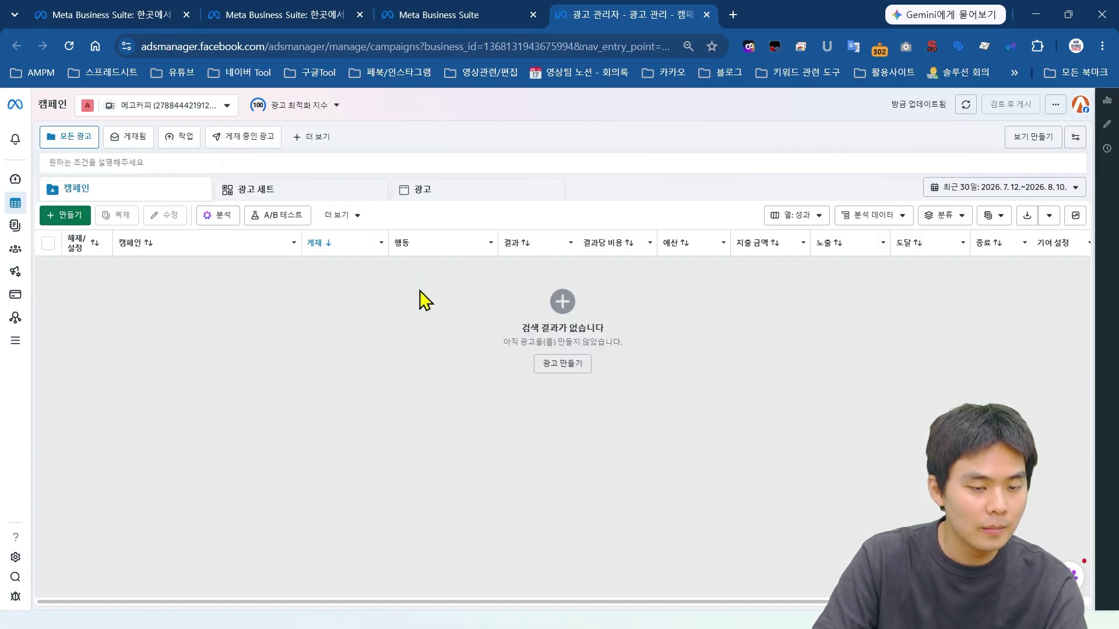
Step: Start creating a new campaign from the empty Campaigns page with + 만들기
mouse_move(75, 261)
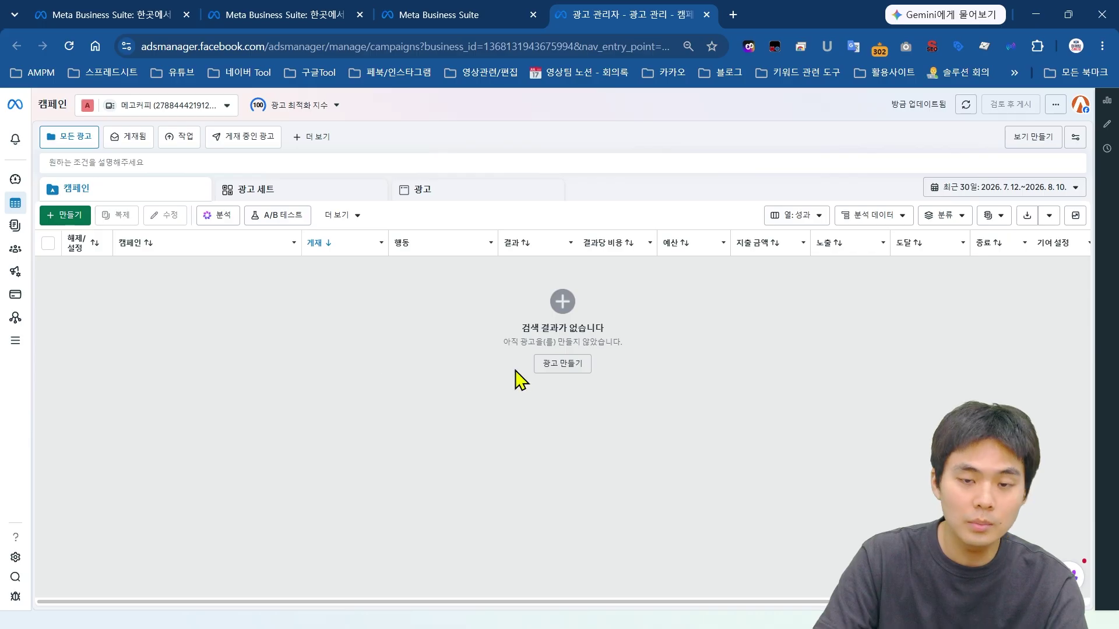
triple_click(632, 324)
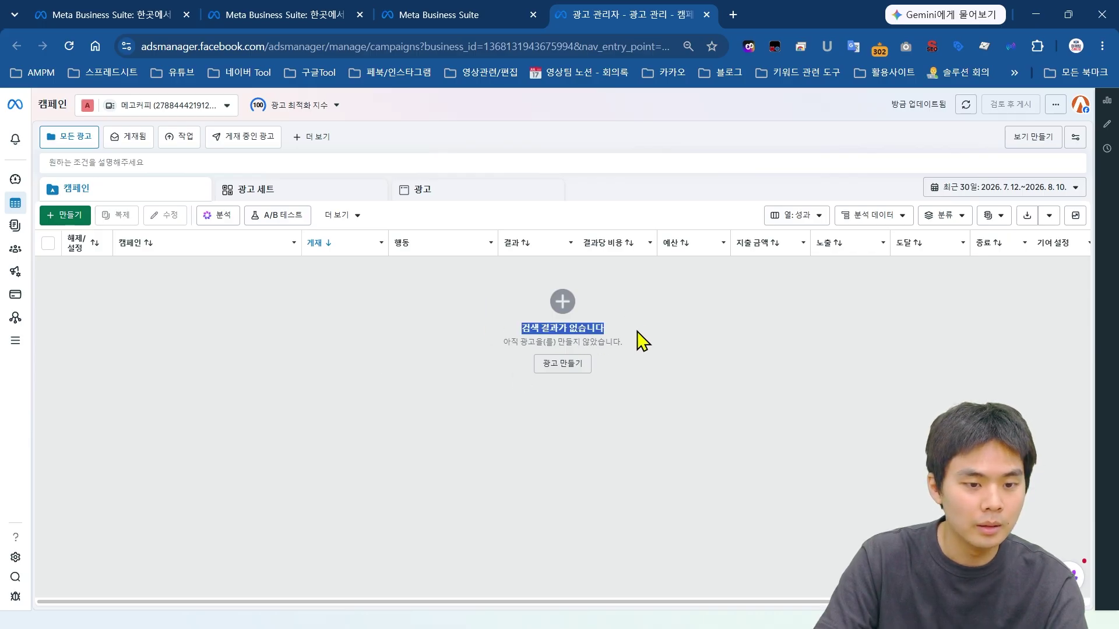
click(638, 373)
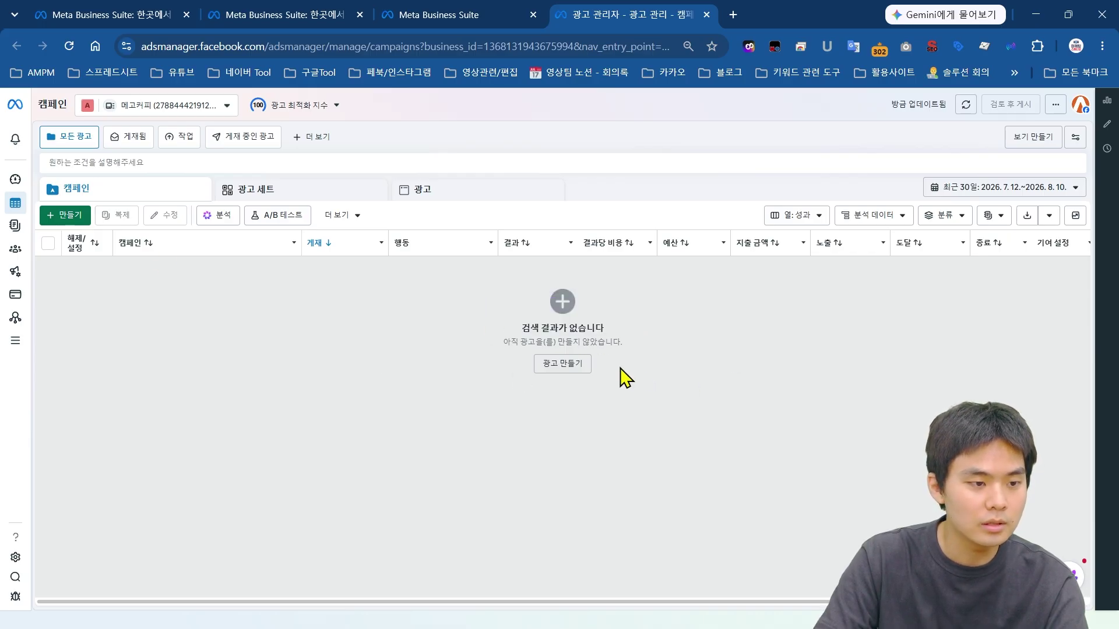
click(68, 220)
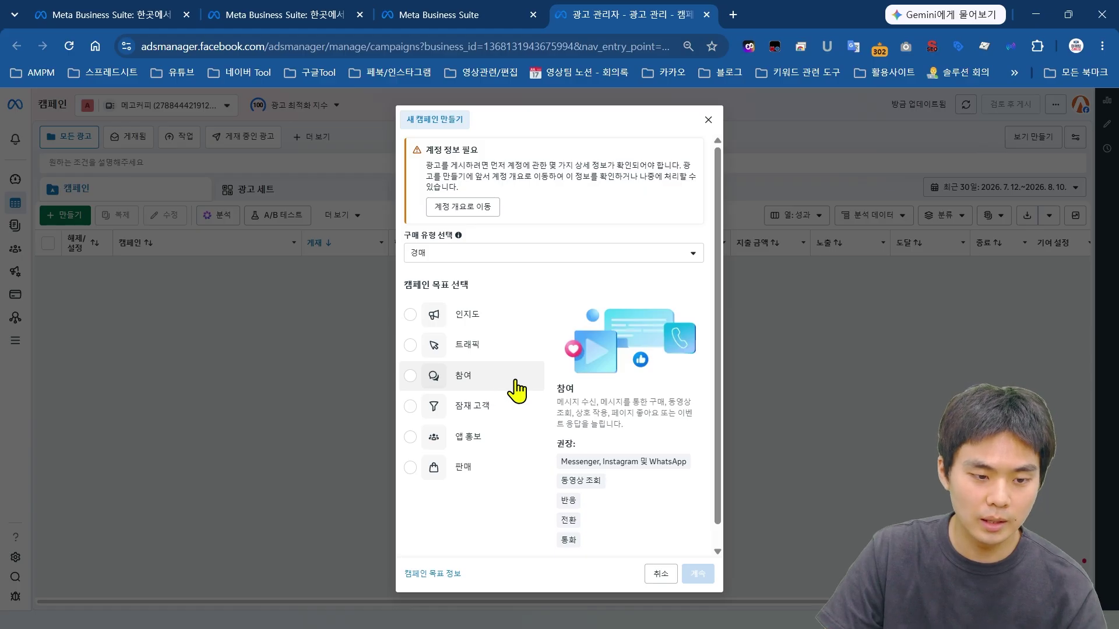
Step: Choose the 잠재 고객 objective after comparing 앱 홍보 and 판매, and continue
click(499, 415)
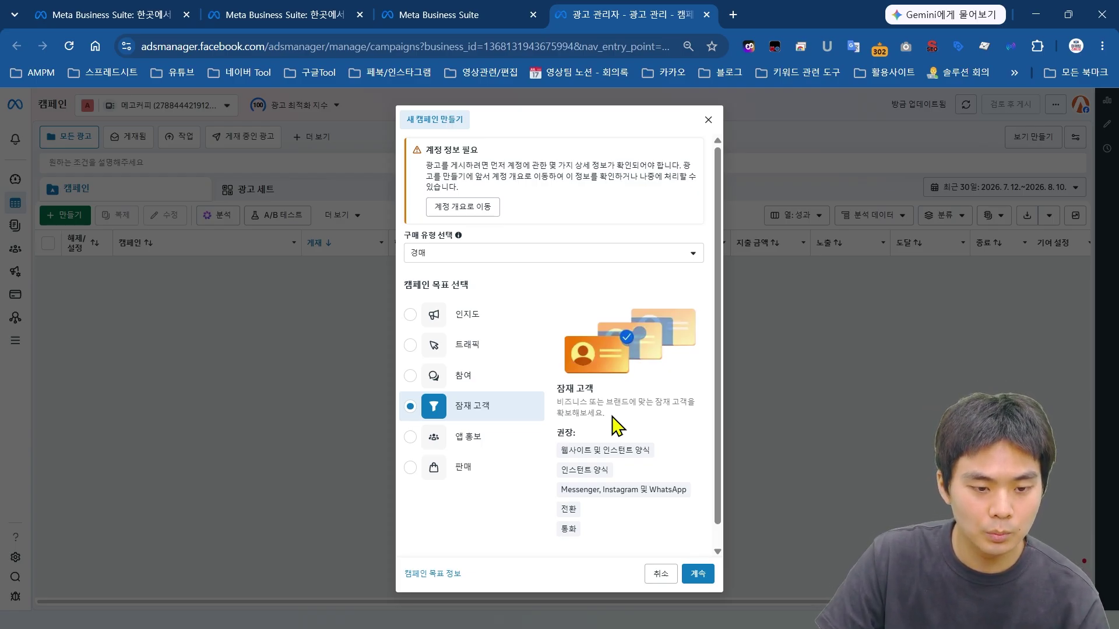
click(446, 439)
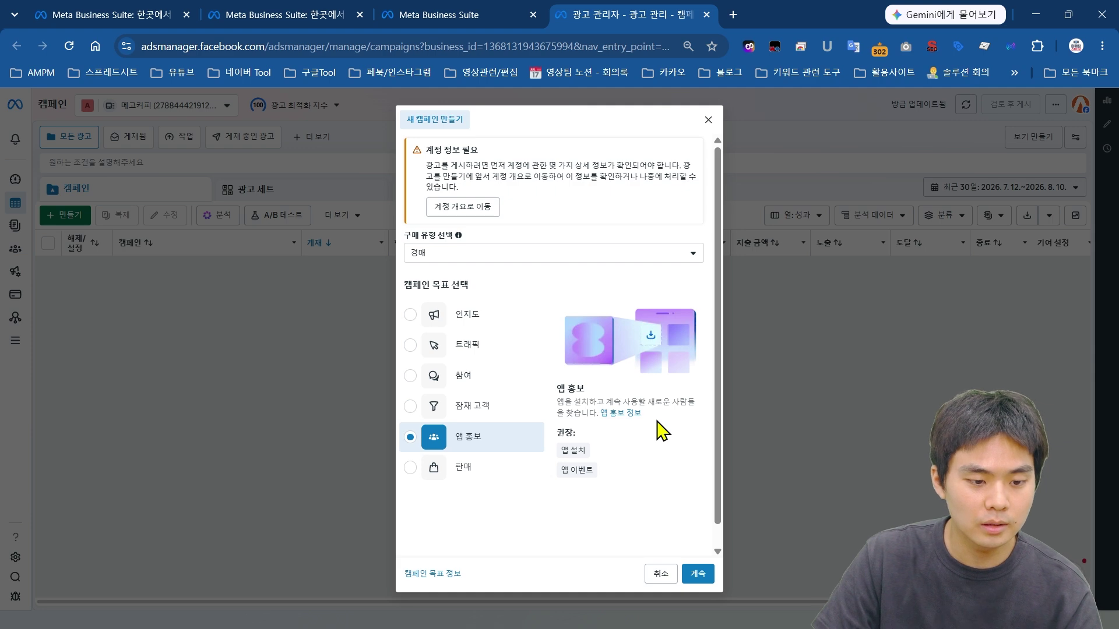
click(465, 473)
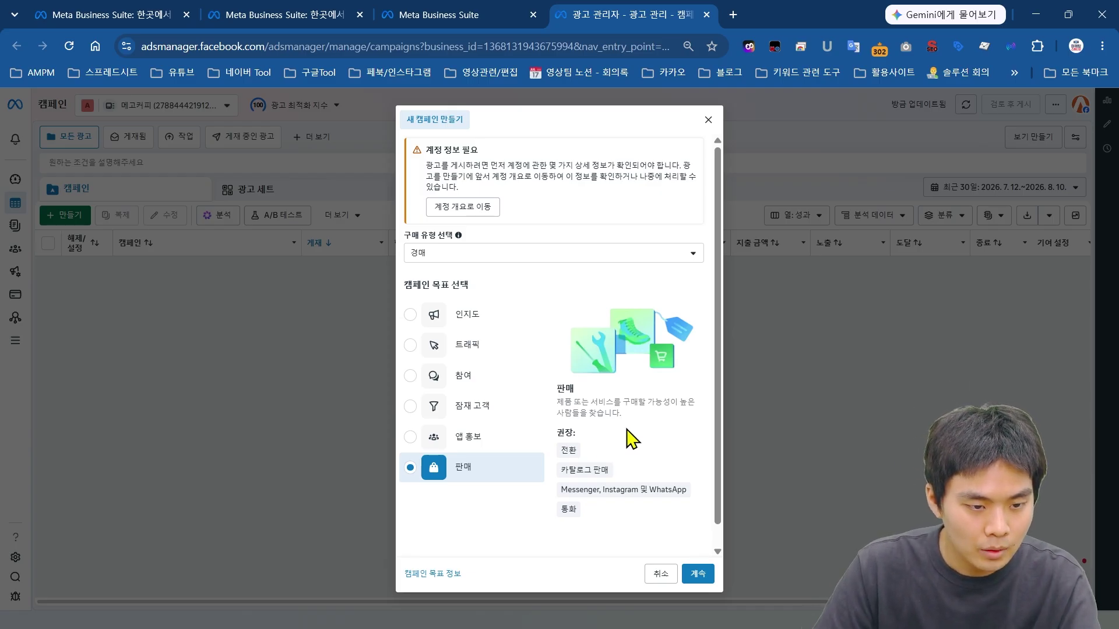
click(457, 408)
mouse_move(649, 489)
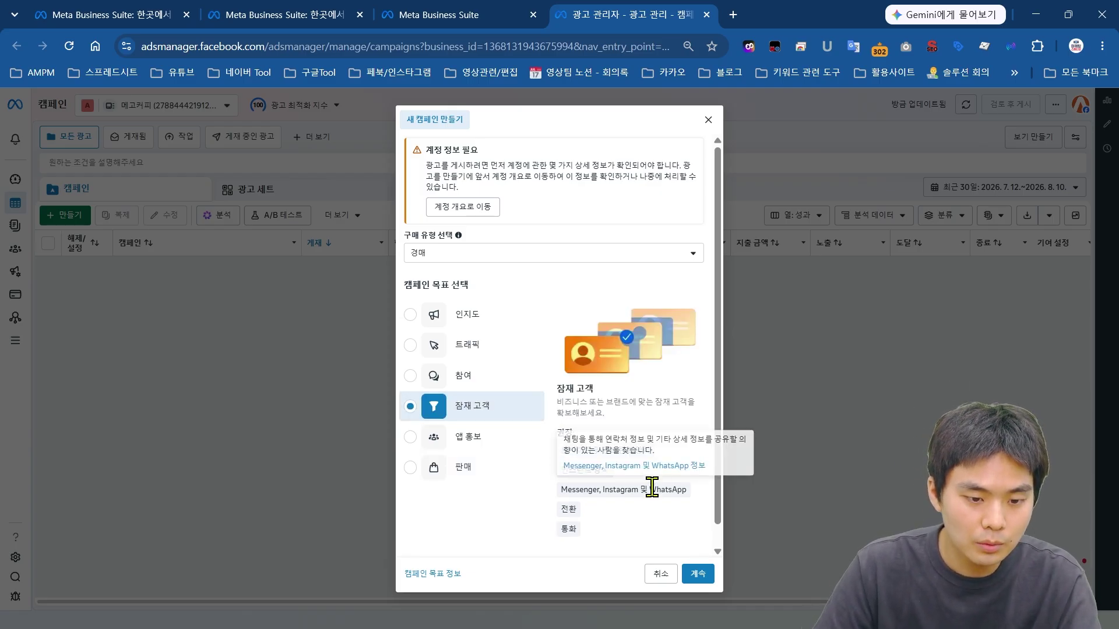
click(697, 573)
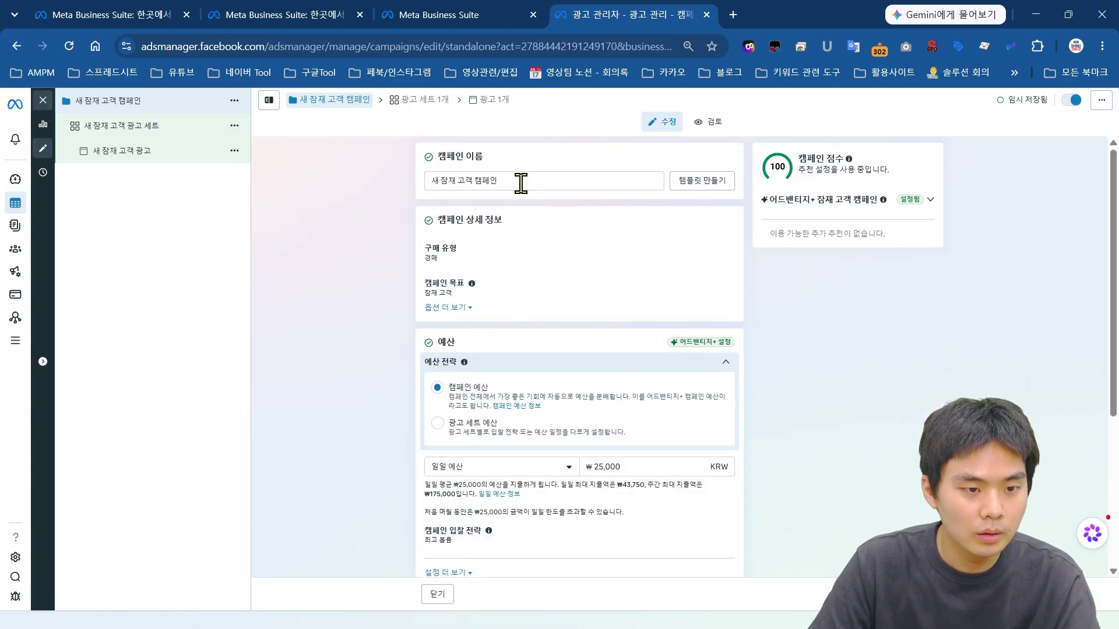
Step: Rename the campaign 0810_메고커피_잠재고객 and review its objective and budget strategy options
drag(520, 182, 428, 207)
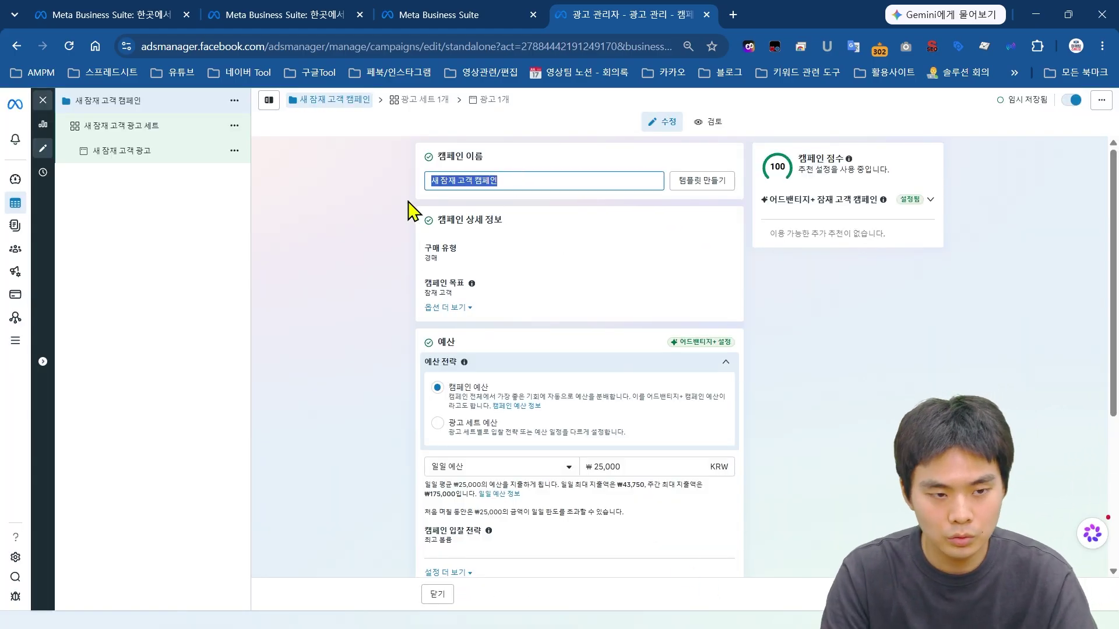
text(0810)
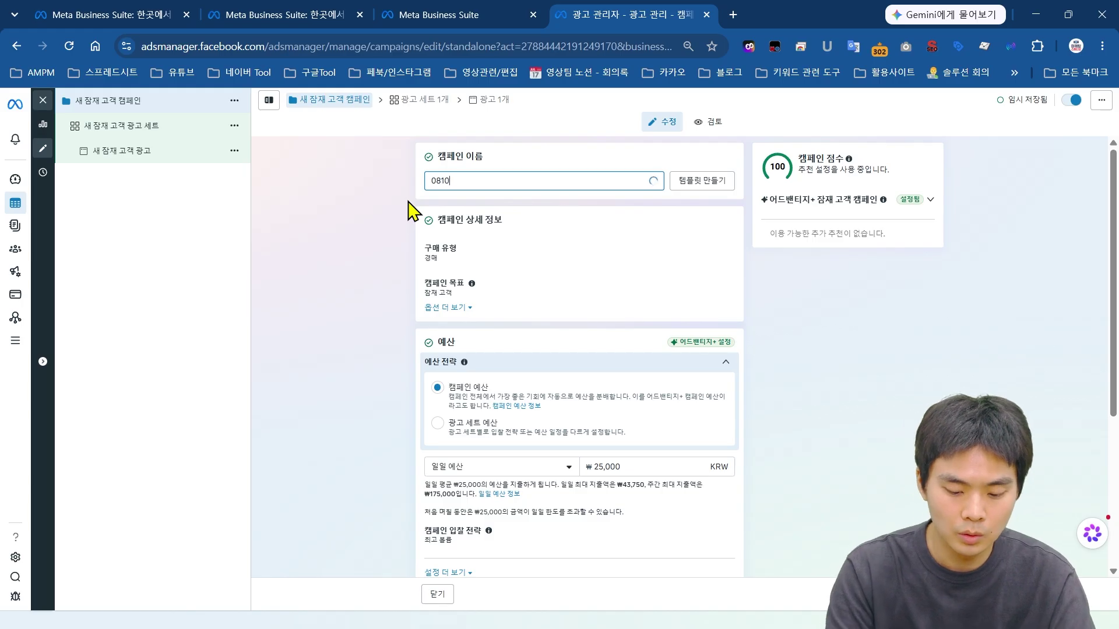
text(_)
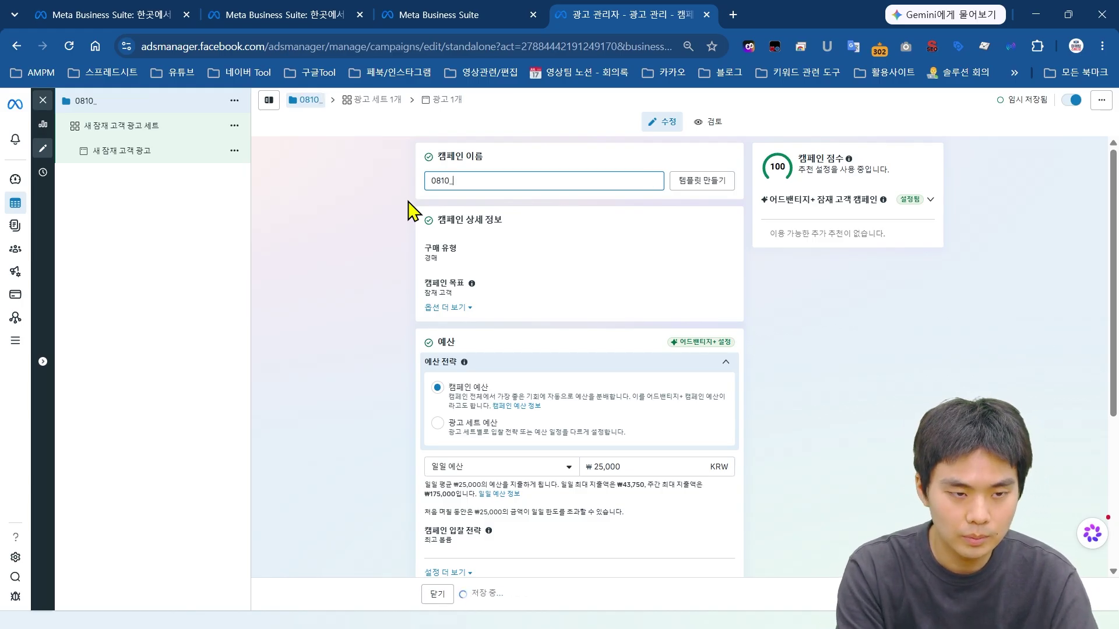
text(메고커피_)
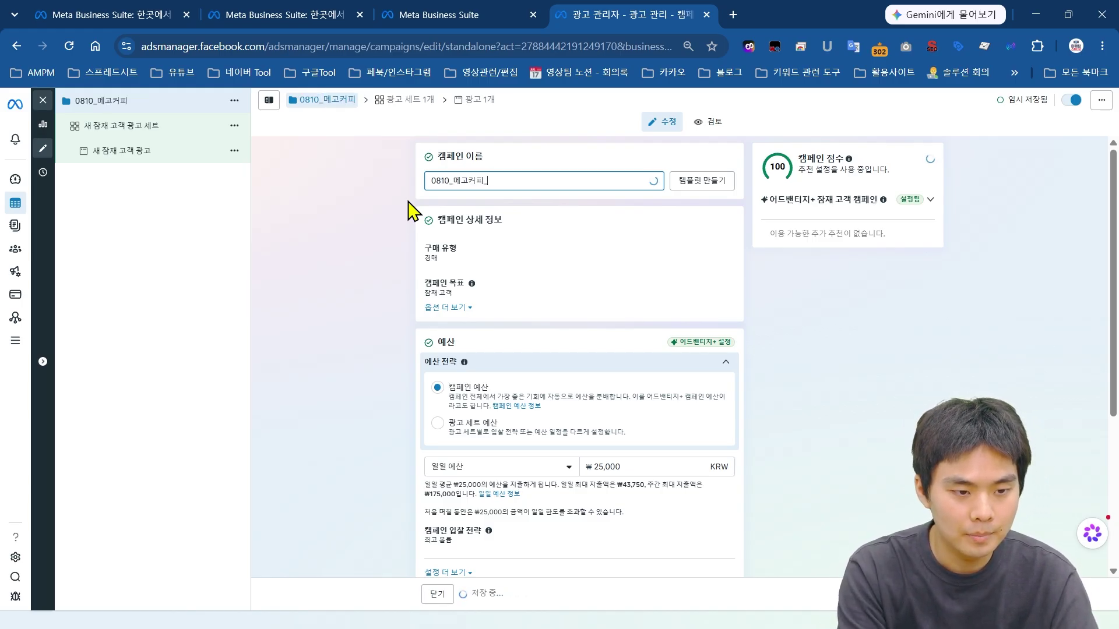
text(잠재고)
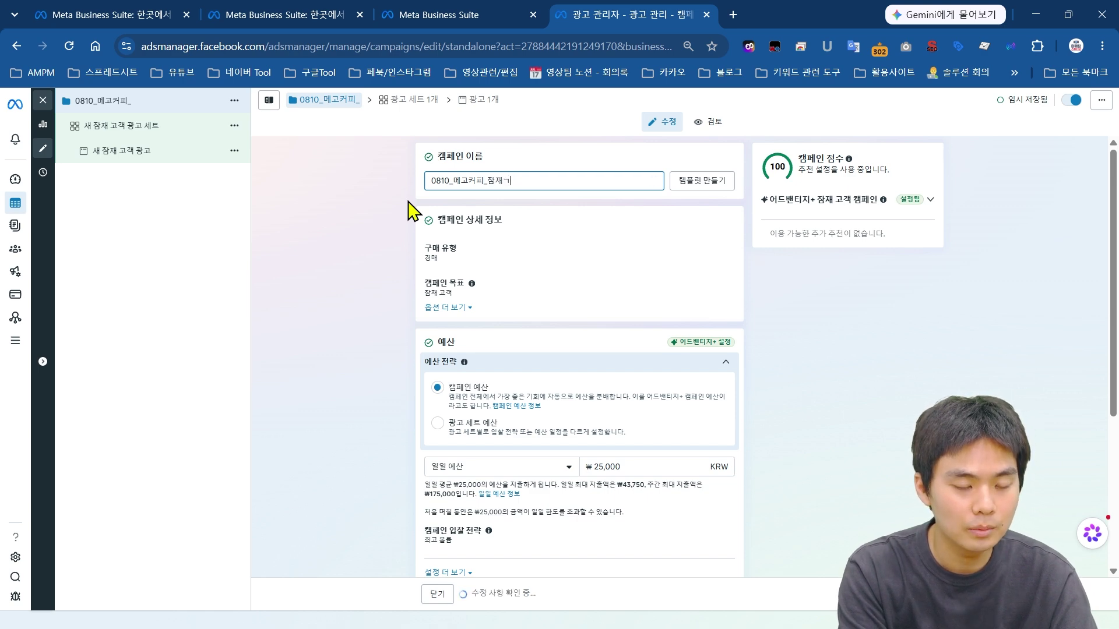
text(객)
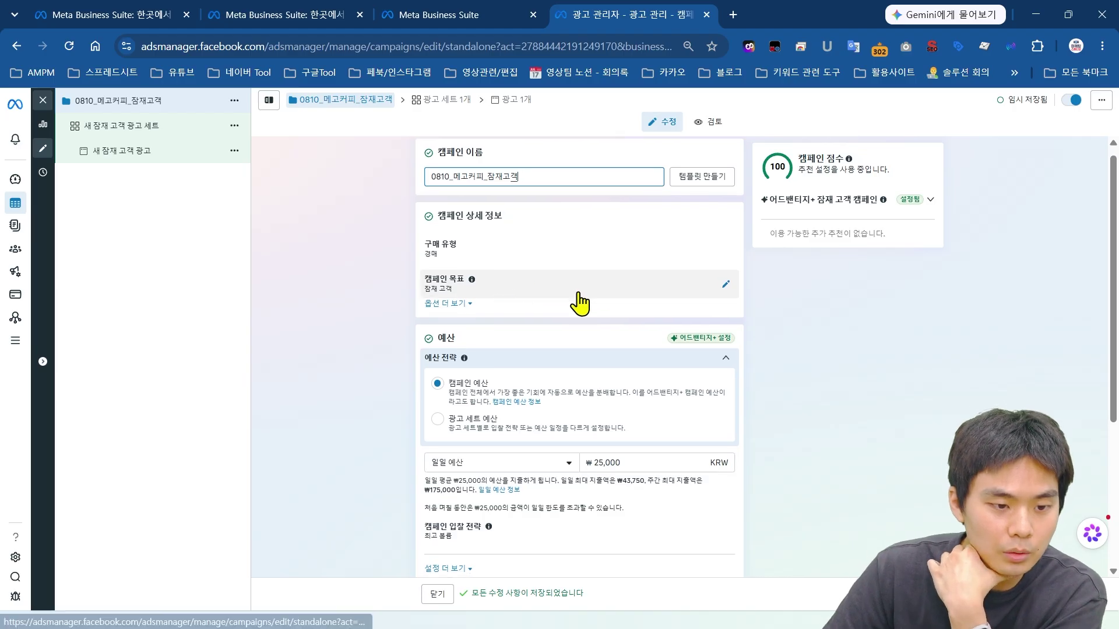
scroll(580, 303, down, 1)
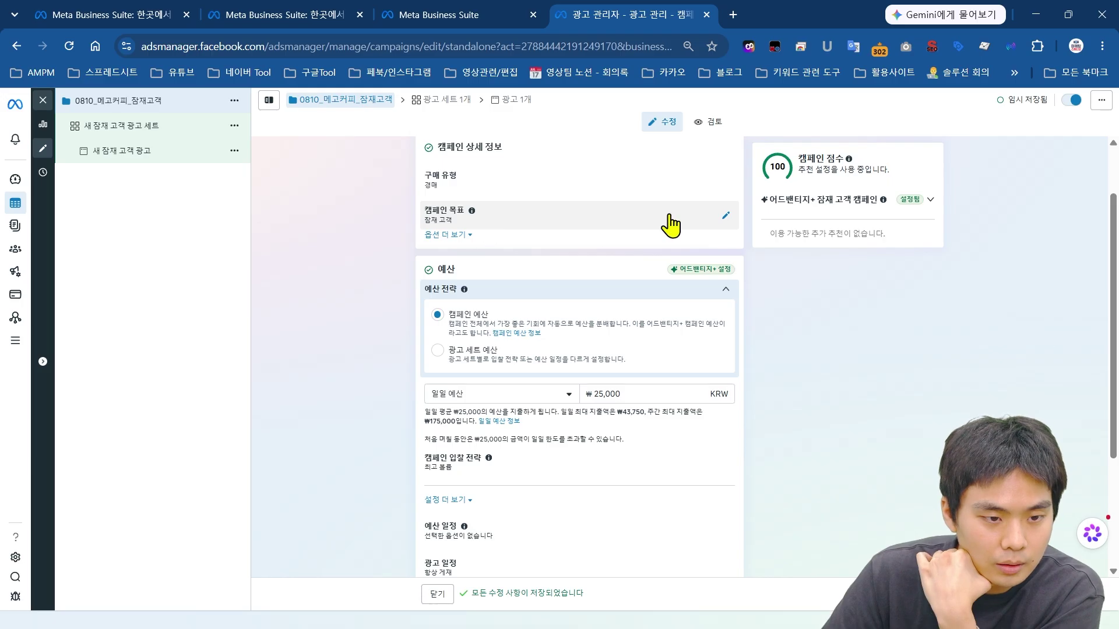
click(475, 224)
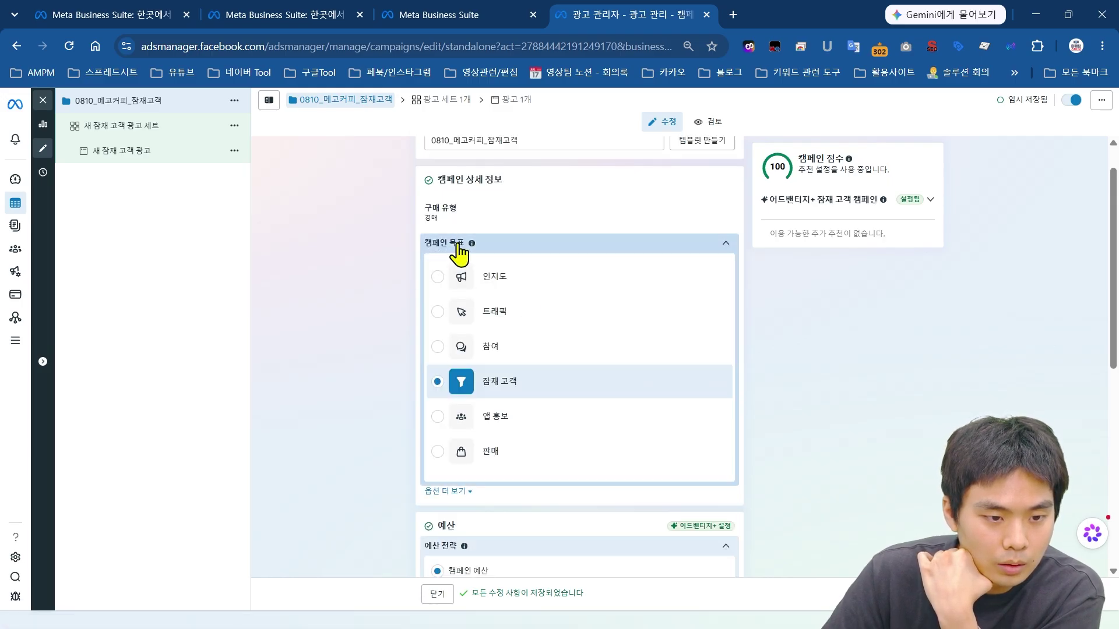
click(458, 247)
click(448, 268)
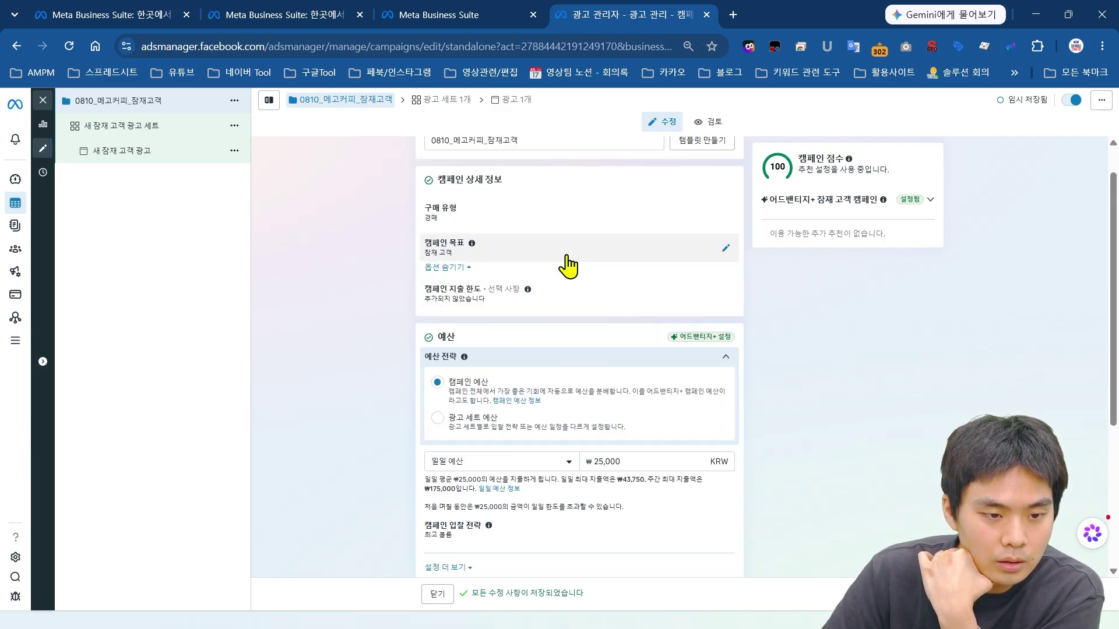
scroll(911, 337, down, 1)
click(587, 332)
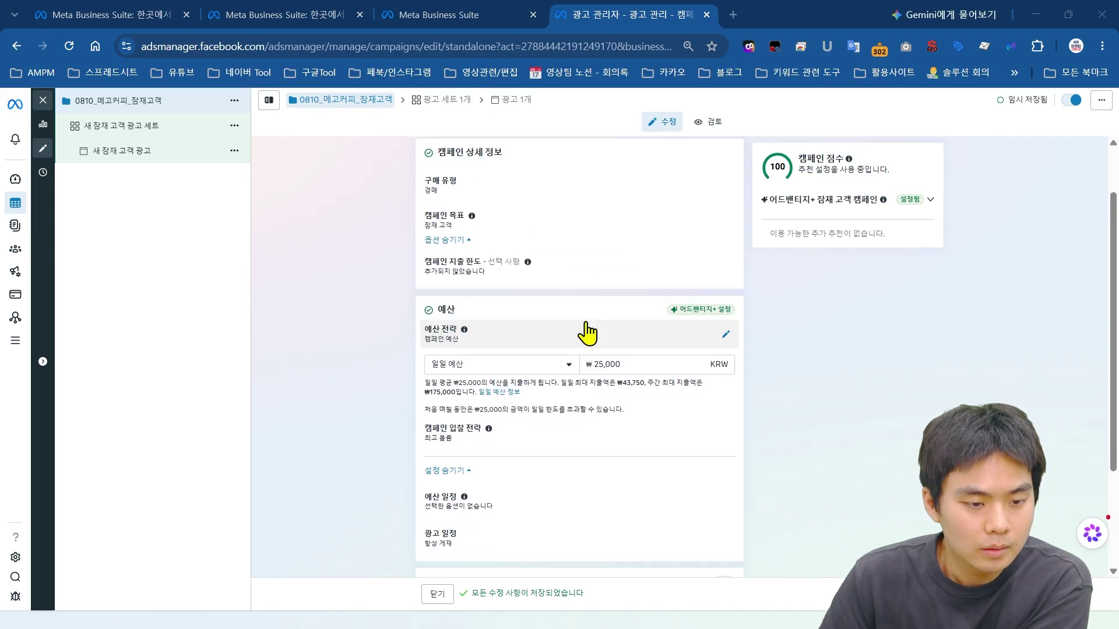
scroll(600, 342, down, 1)
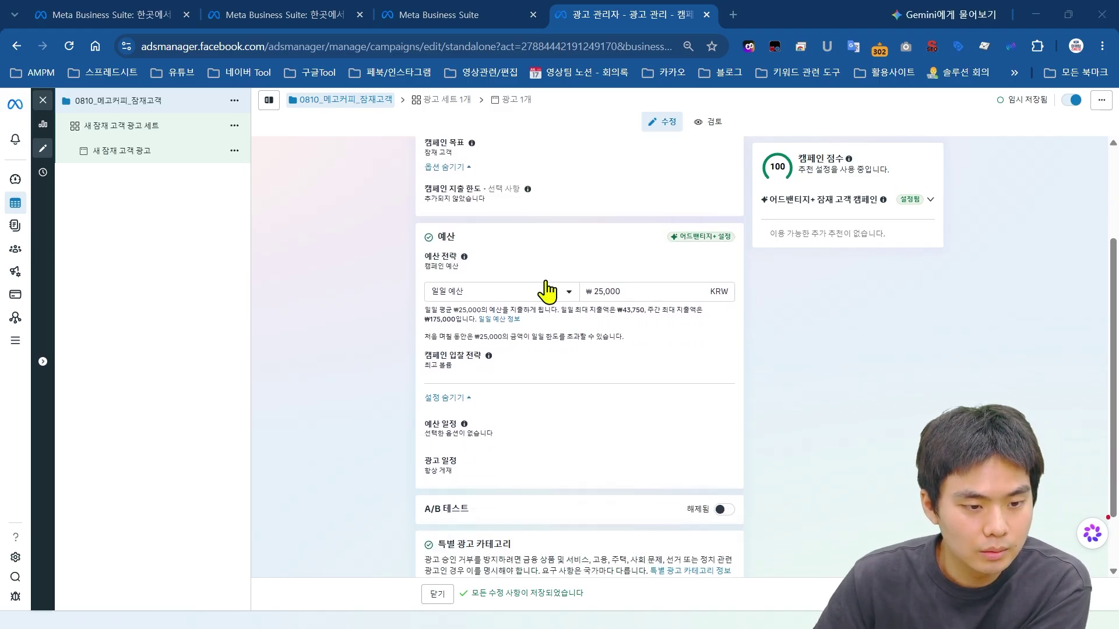
click(487, 263)
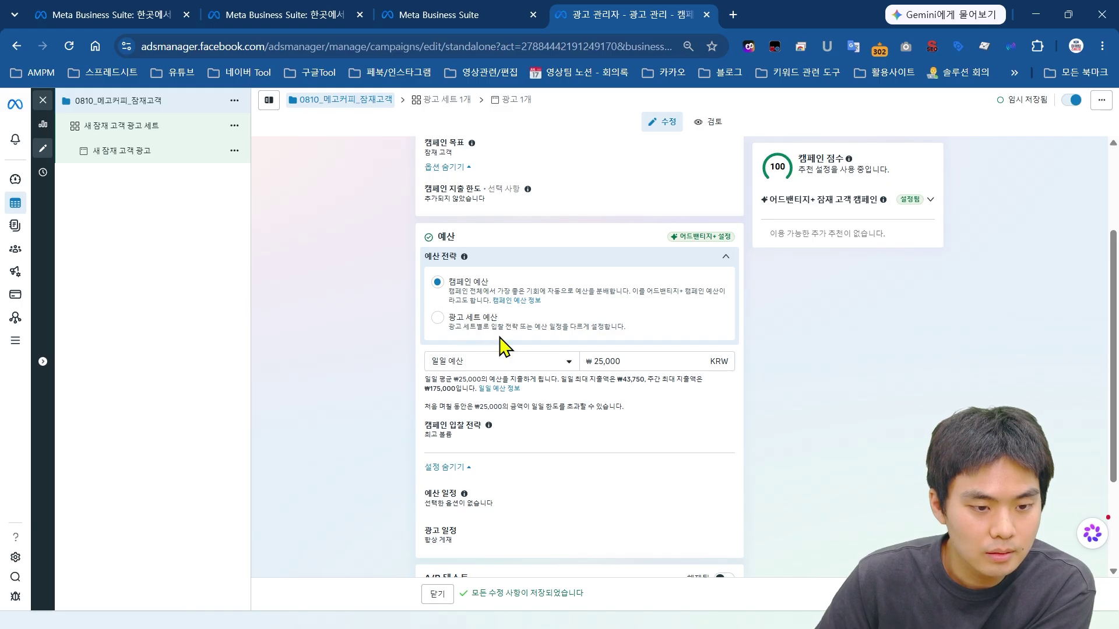
click(645, 259)
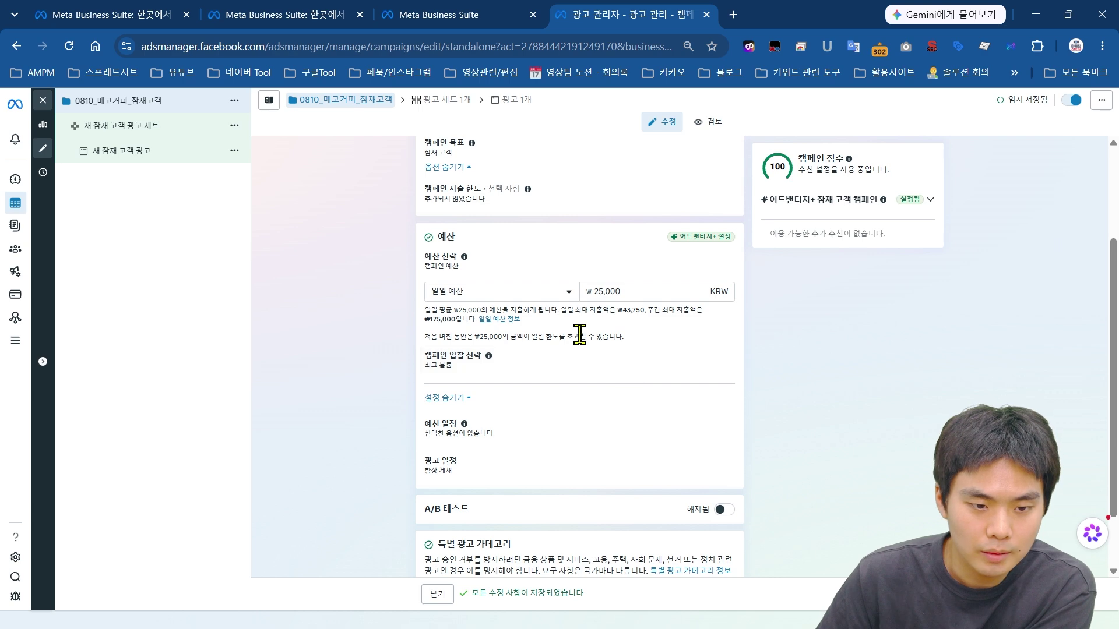
Step: Lower the campaign's daily budget from ₩25,000 to ₩10,000
click(633, 287)
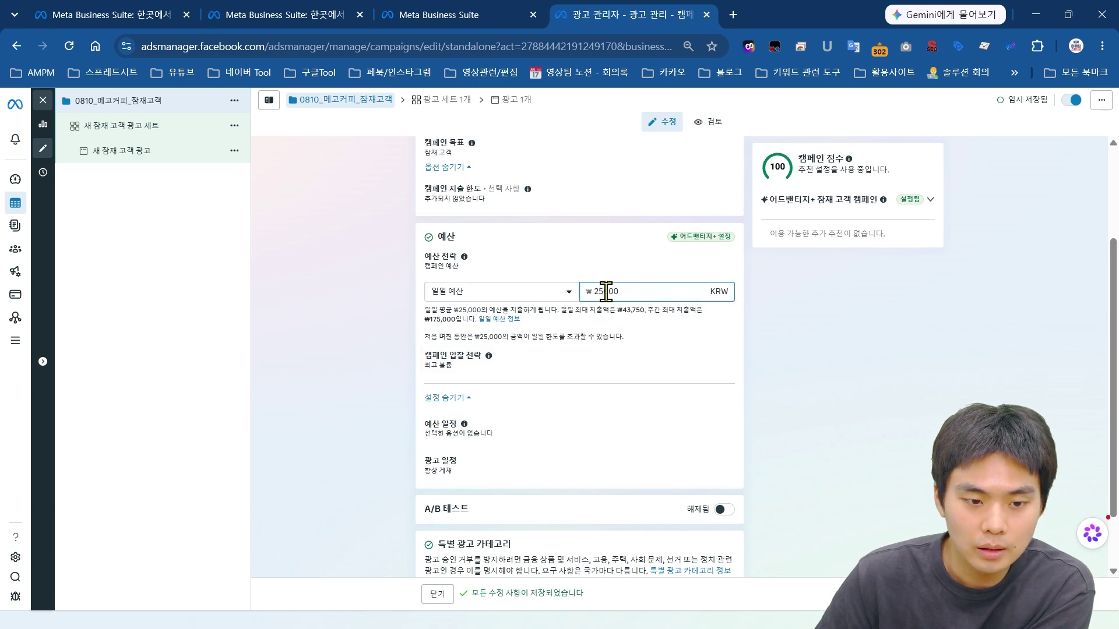
drag(641, 290, 587, 298)
text(10)
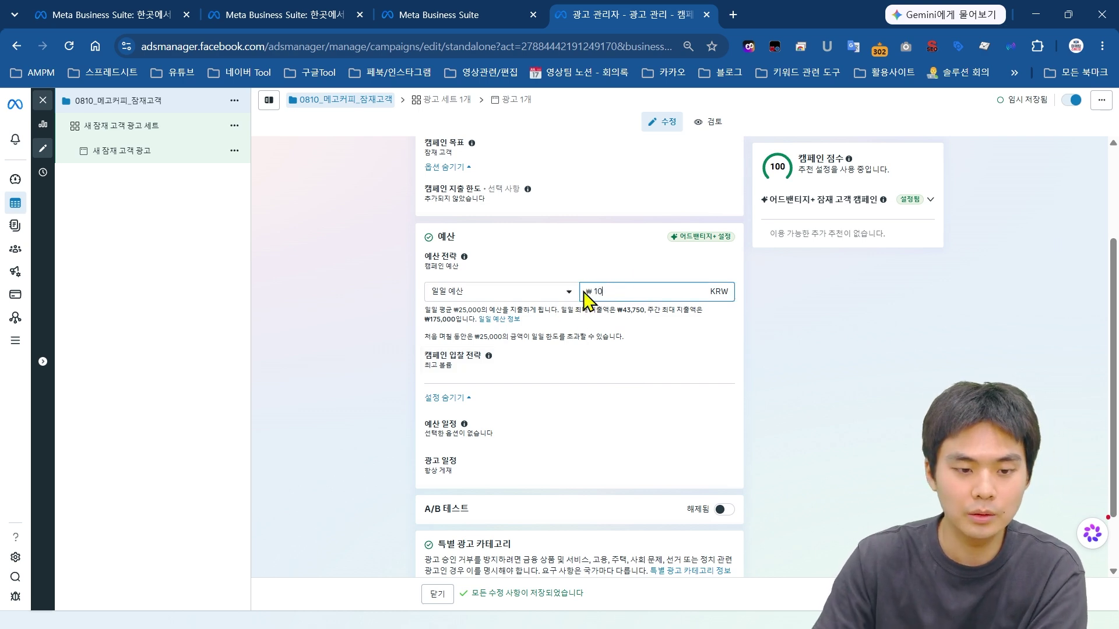
click(654, 350)
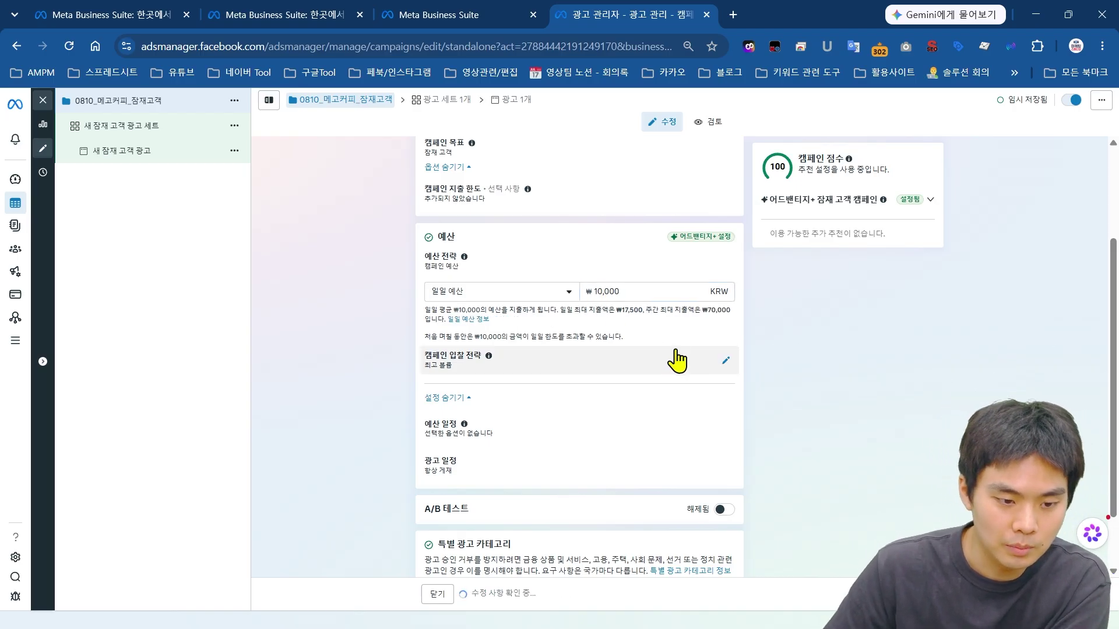
scroll(559, 338, down, 1)
click(718, 367)
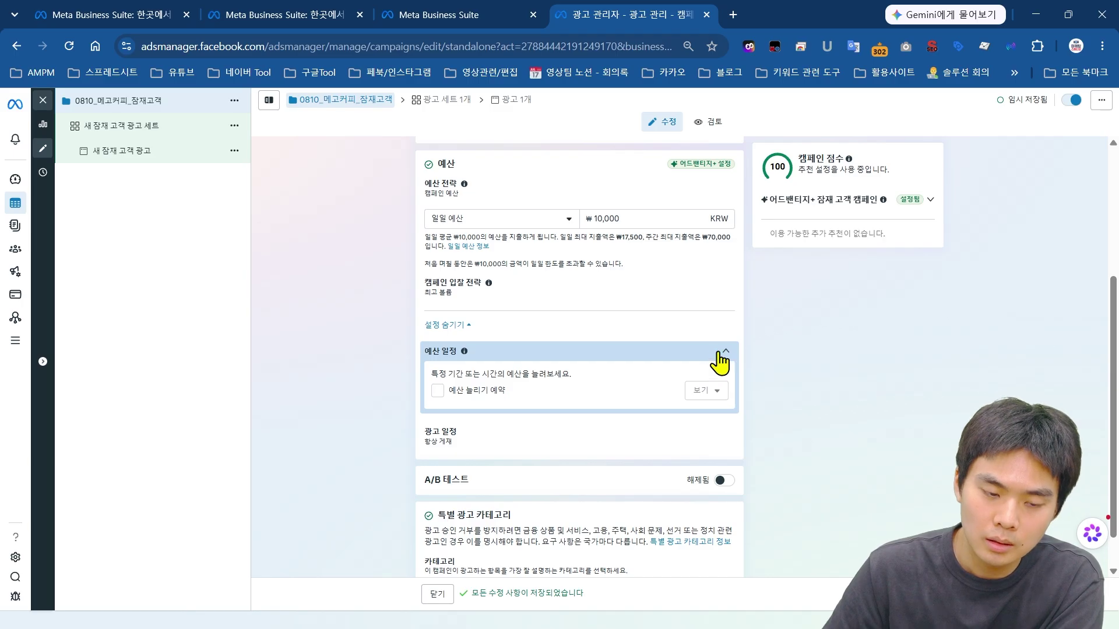
click(718, 361)
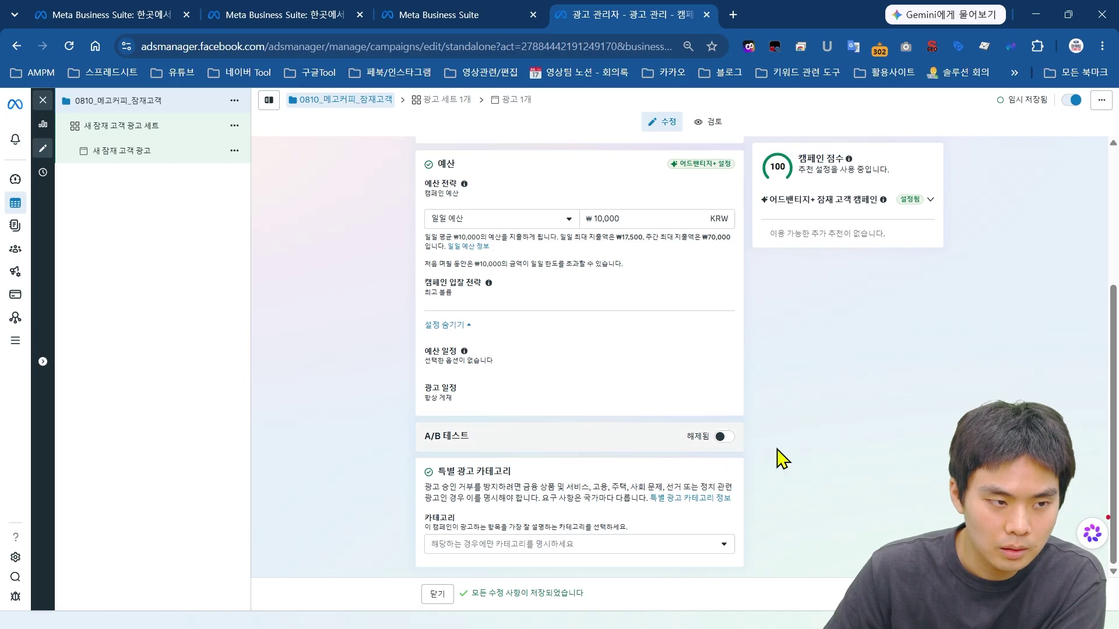
Step: Open the ad set and erase its default name
click(122, 125)
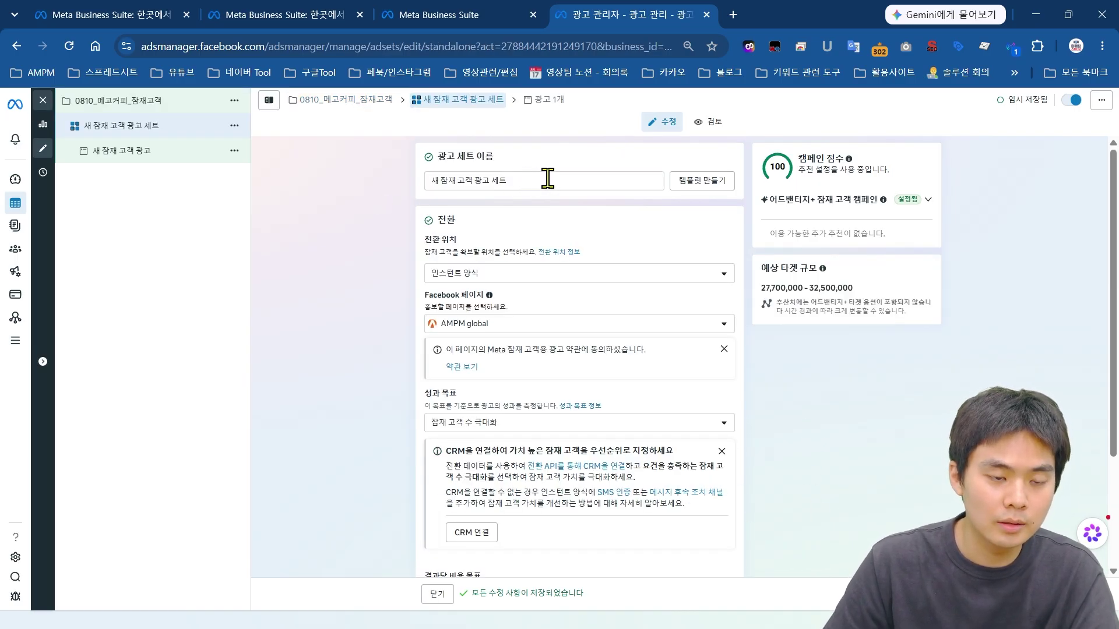
drag(548, 181, 424, 207)
key(BackSpace)
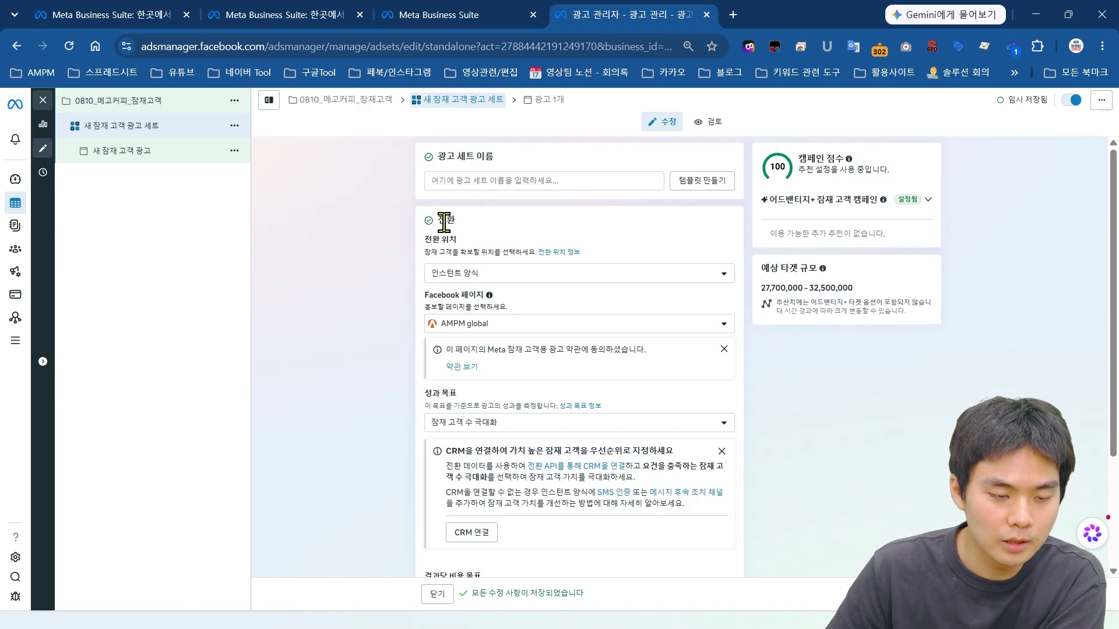
Step: Review the conversion location choices, leaving 인스턴트 양식 selected
scroll(580, 229, down, 1)
scroll(535, 250, down, 2)
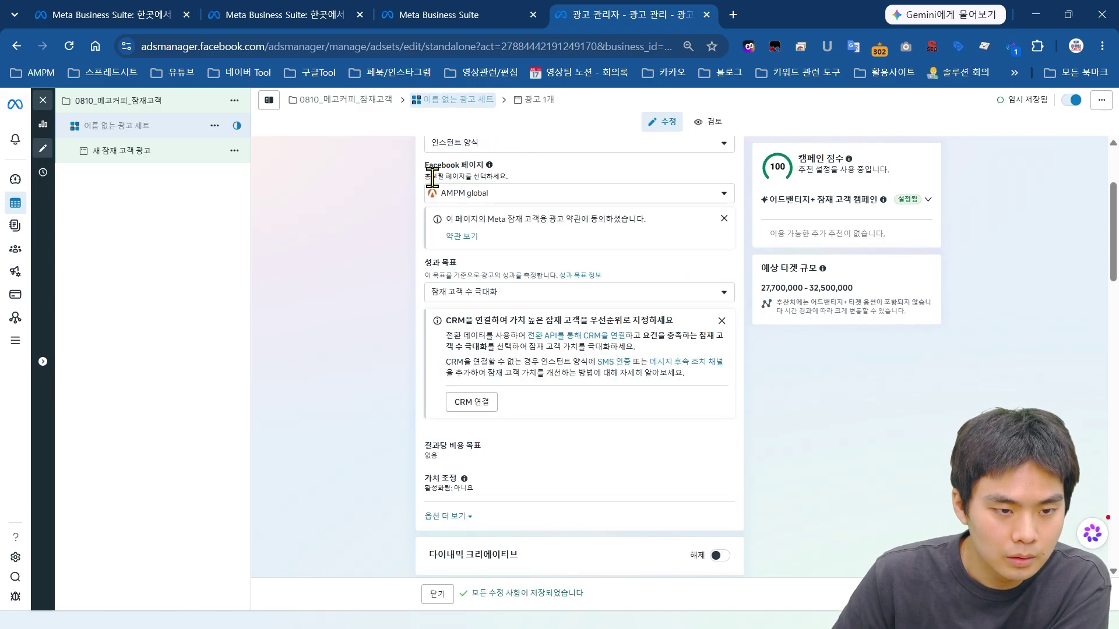
scroll(425, 155, up, 3)
drag(429, 232, 707, 302)
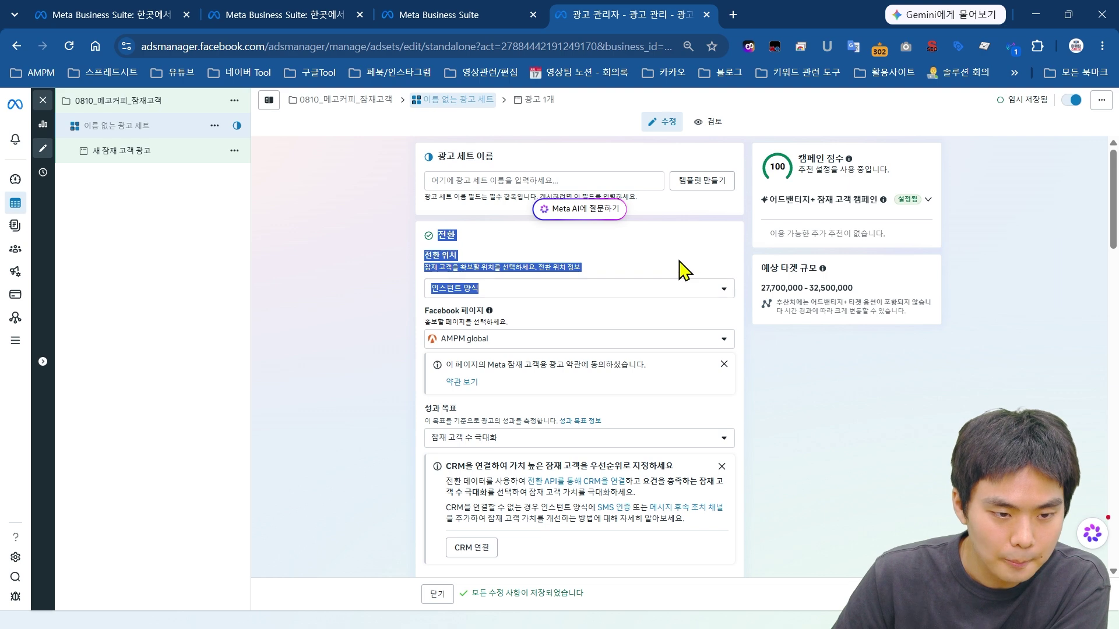
click(352, 290)
click(469, 294)
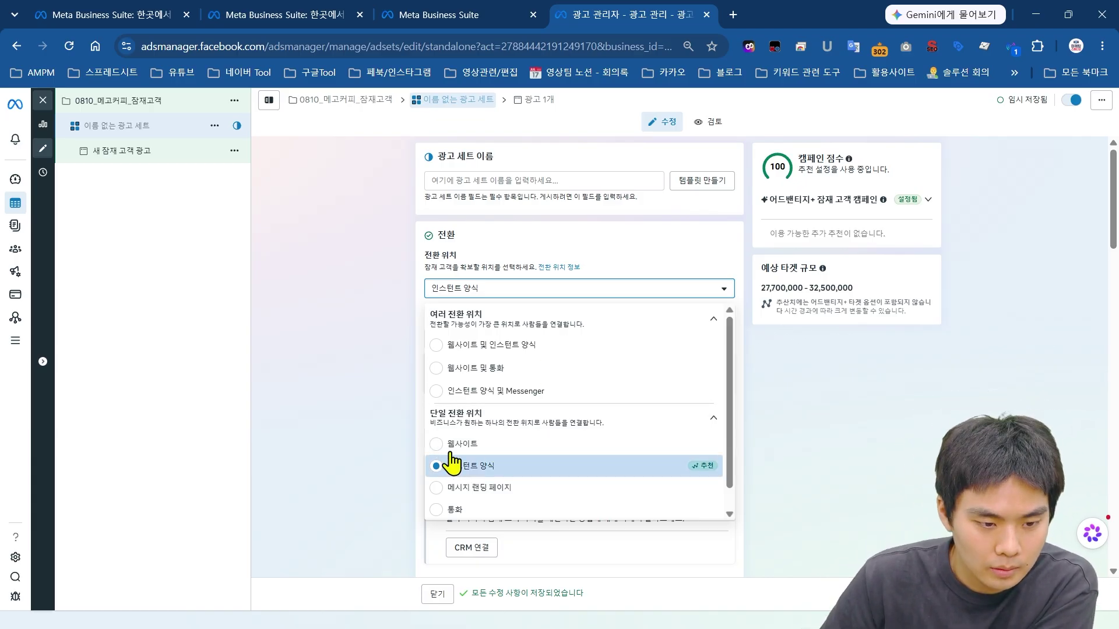
scroll(479, 446, down, 1)
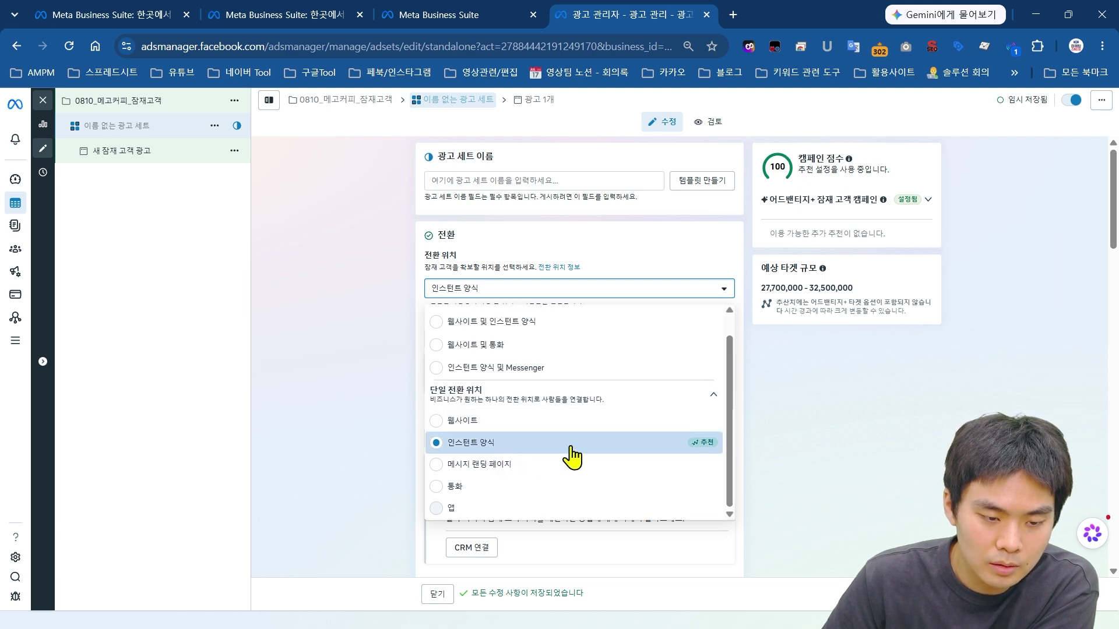
scroll(554, 461, up, 1)
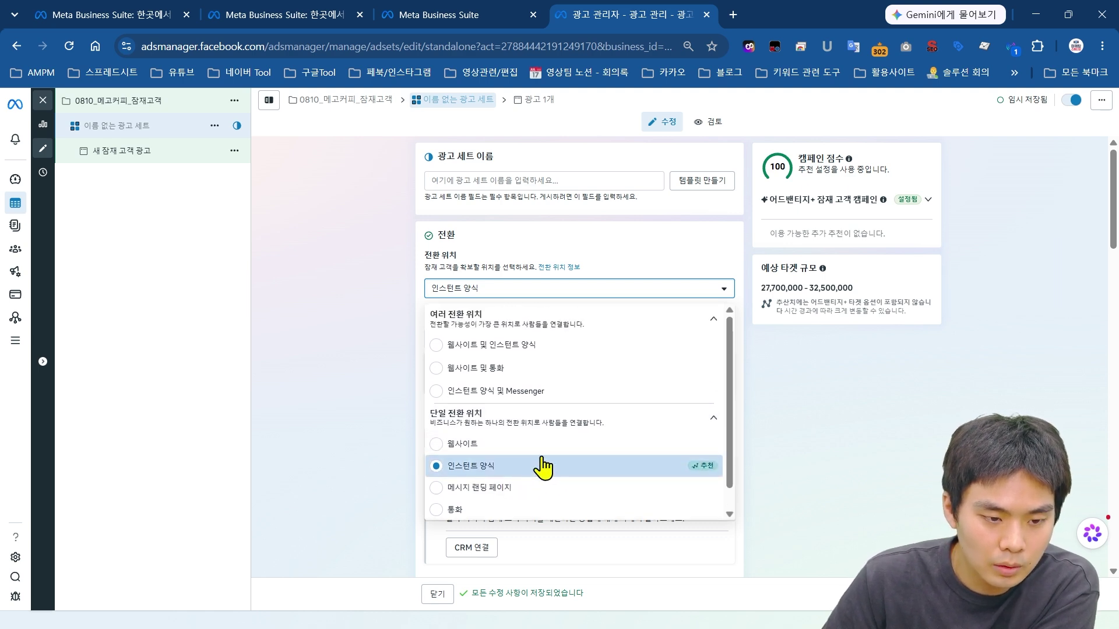
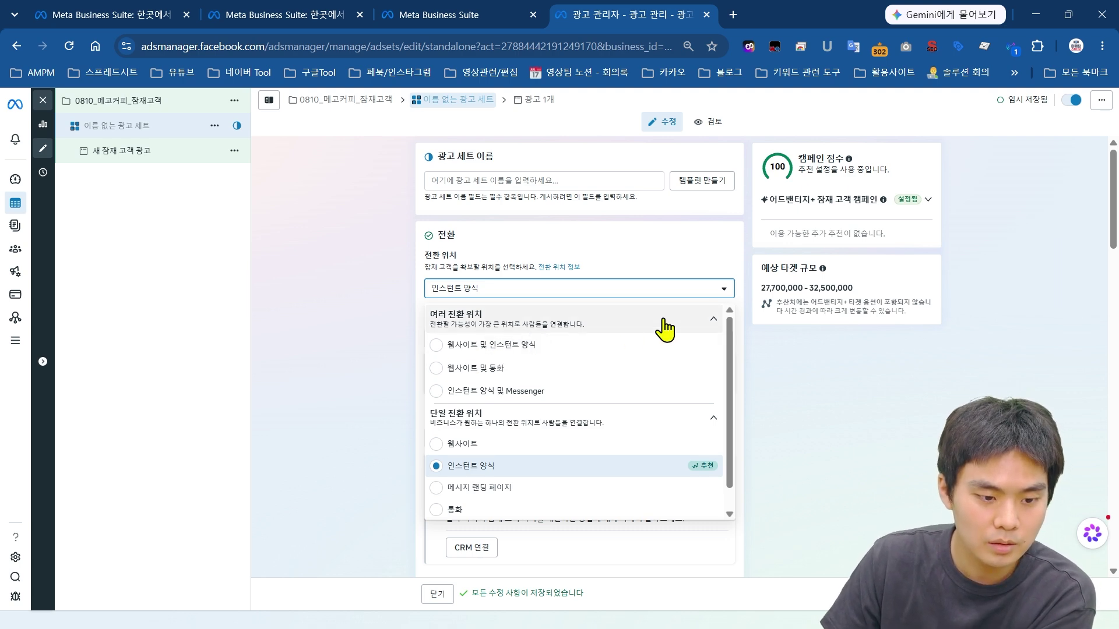
Step: Reselect 인스턴트 양식 as the ad set's conversion location
scroll(723, 338, down, 2)
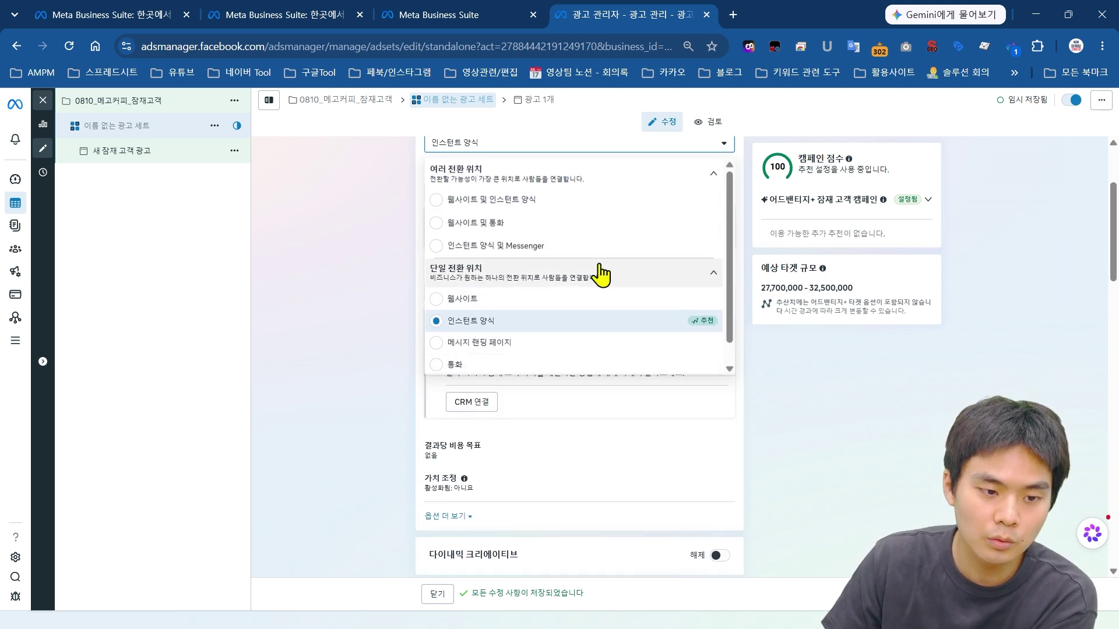
click(534, 337)
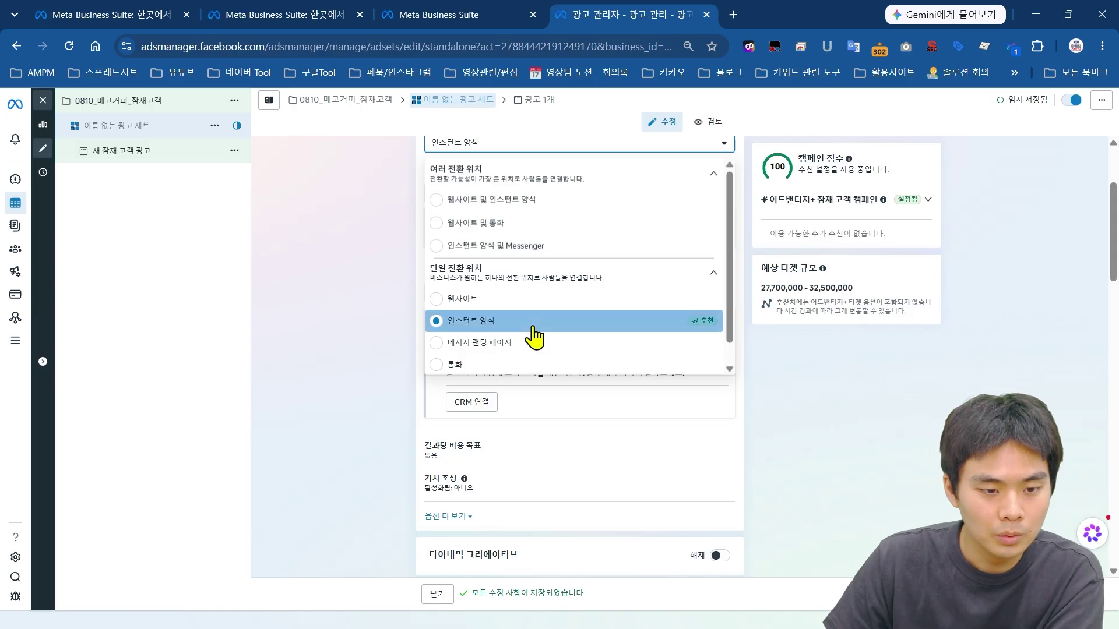
scroll(530, 309, up, 2)
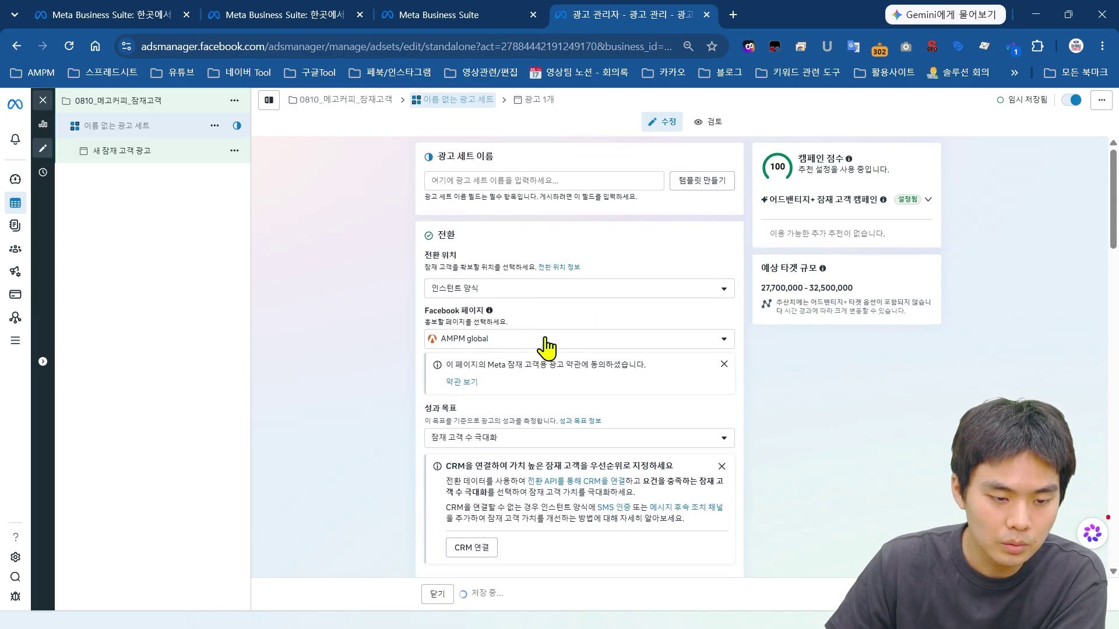
scroll(707, 295, down, 2)
scroll(734, 320, up, 1)
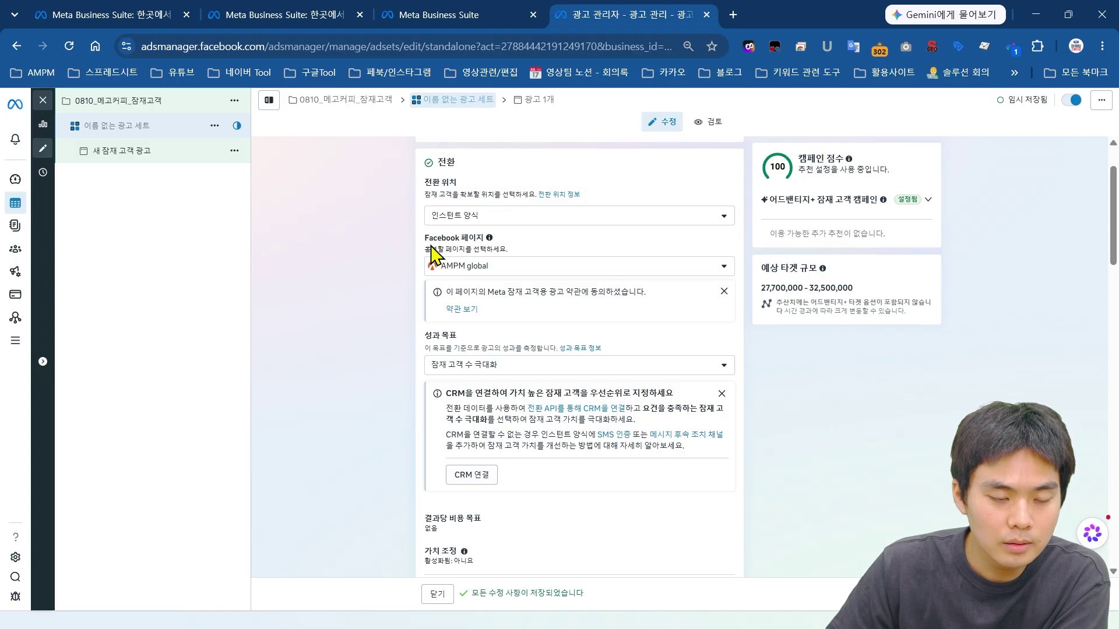
Step: Check the Facebook page list and leave AMPM global selected
click(481, 267)
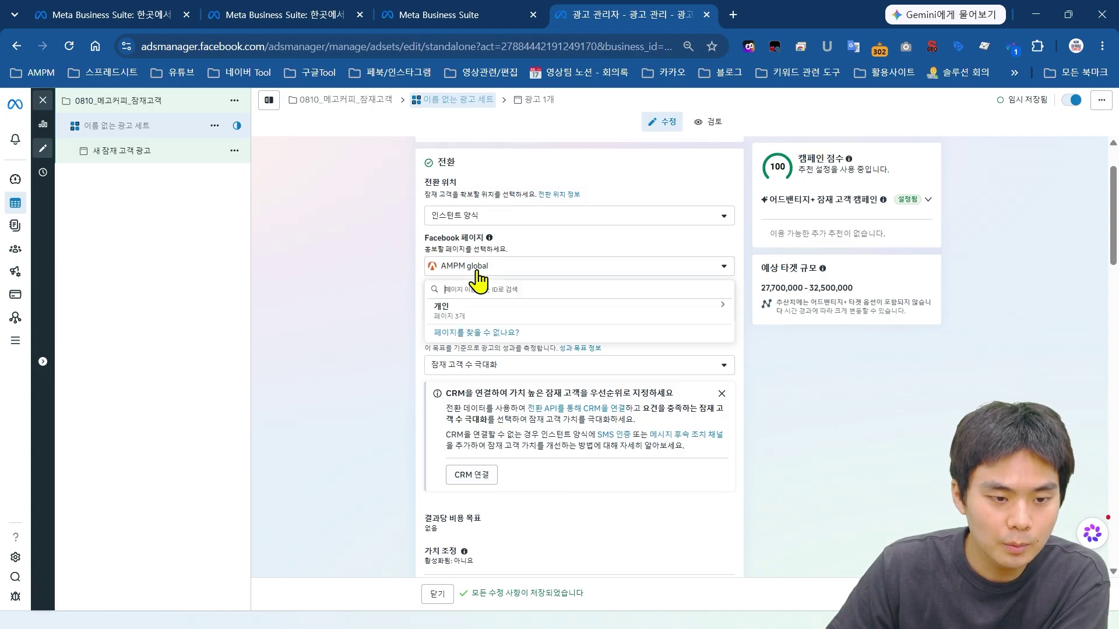
click(565, 273)
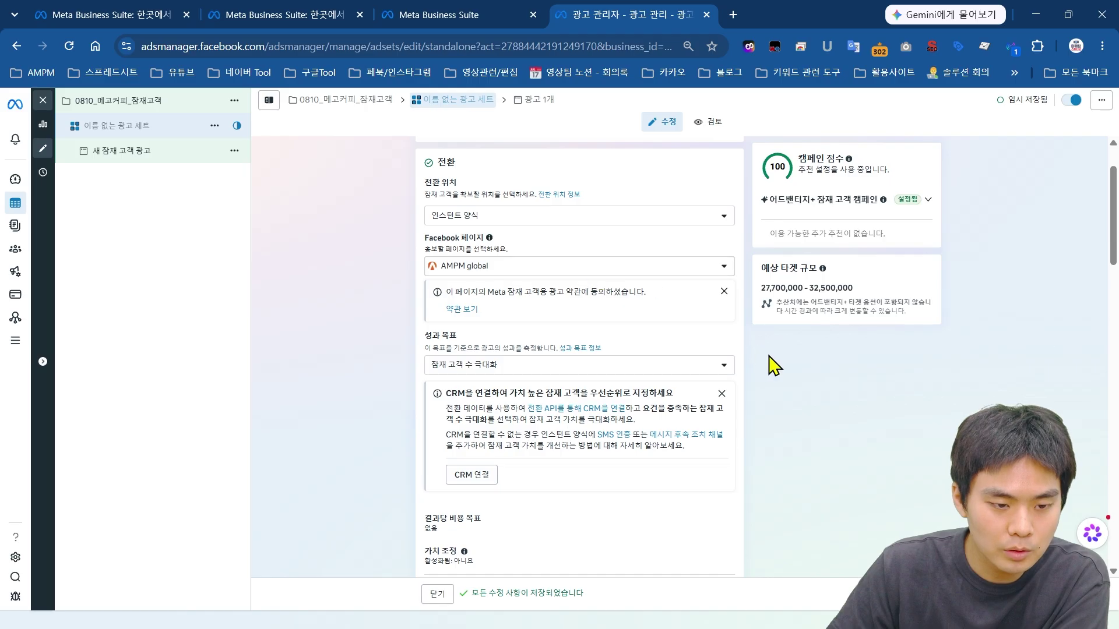
scroll(440, 271, down, 1)
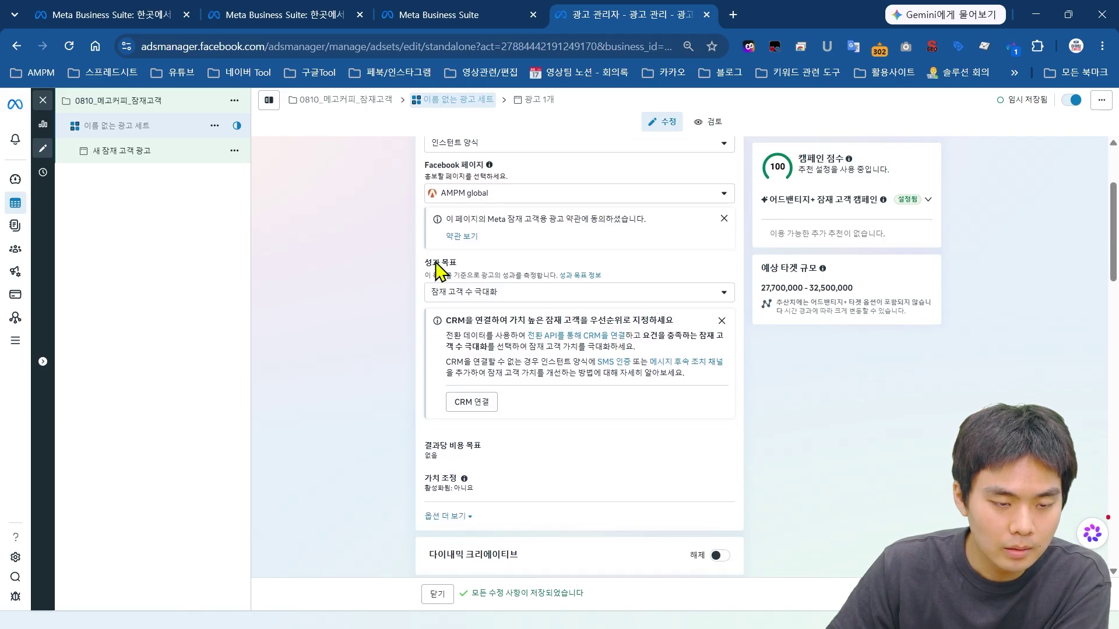
Step: Choose 잠재 고객 수 극대화 as the performance goal
click(534, 294)
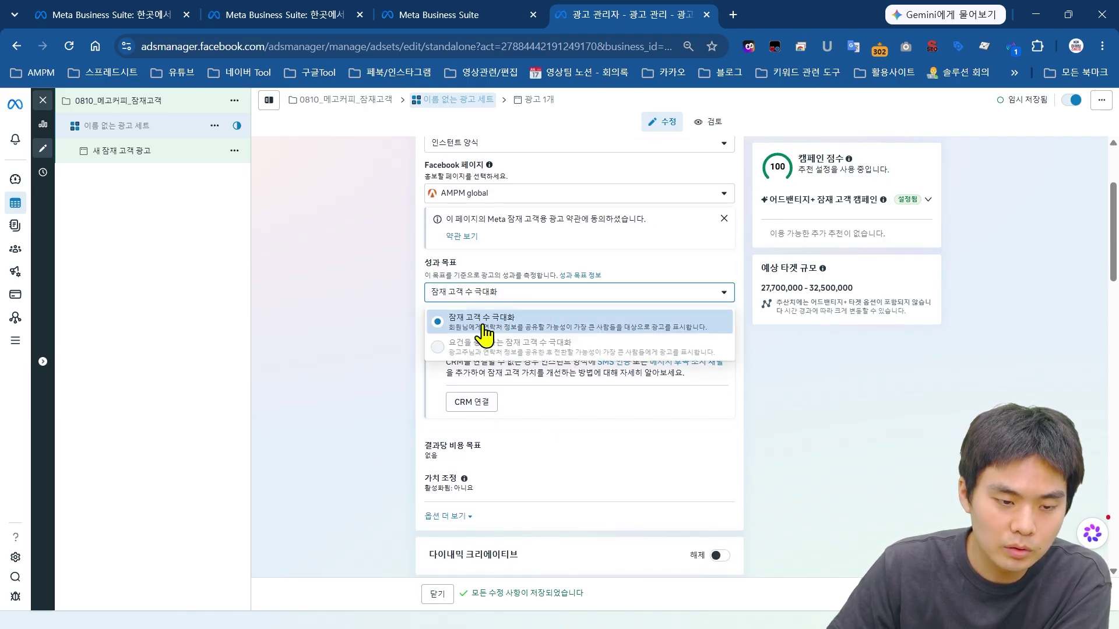
click(532, 333)
scroll(545, 326, down, 1)
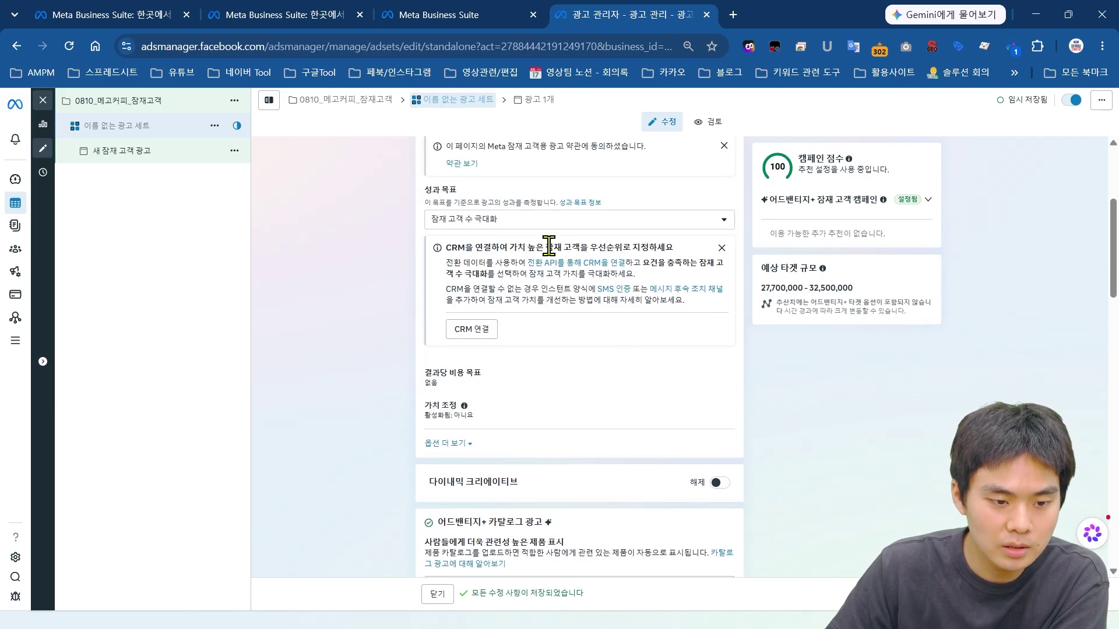
scroll(575, 430, down, 1)
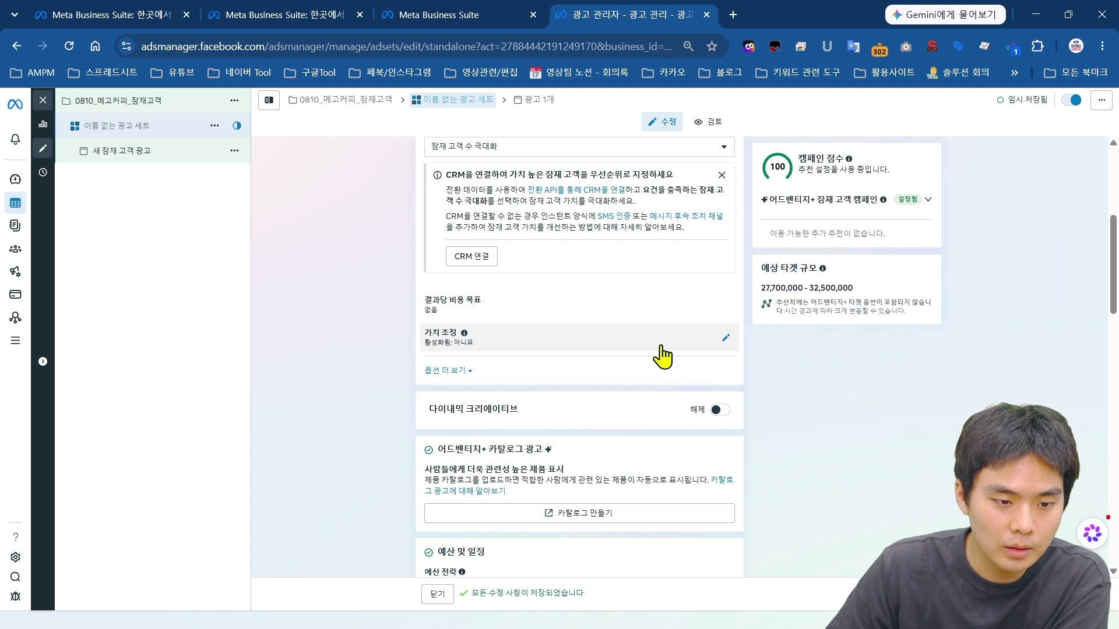
Step: Expand the ad set's 옵션 더 보기 to reveal the extra settings
click(446, 373)
scroll(784, 389, down, 1)
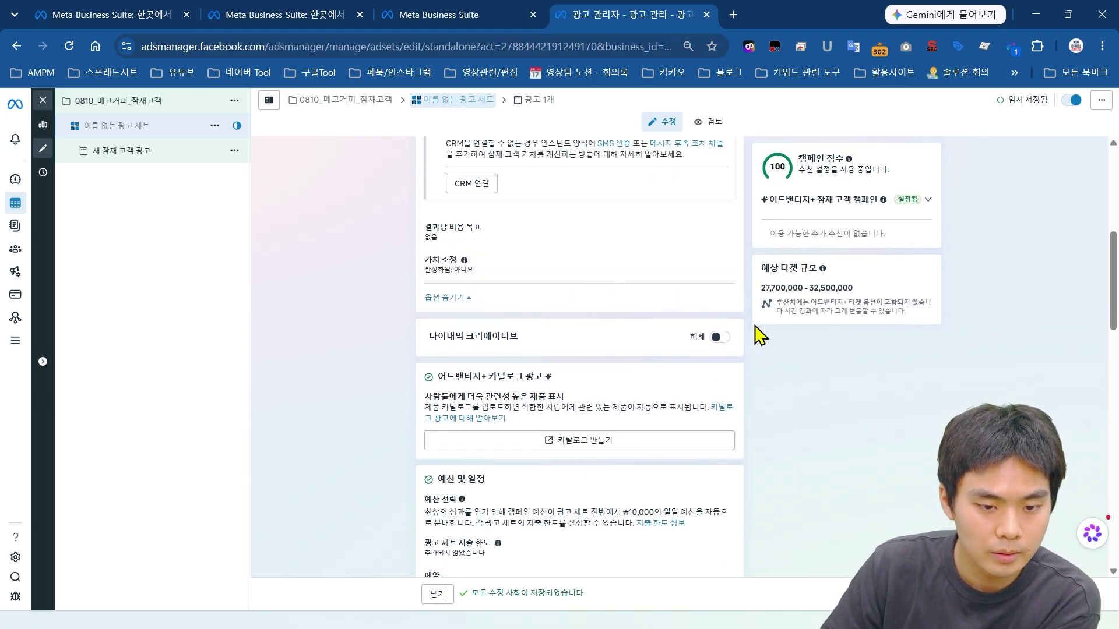
scroll(841, 373, down, 1)
scroll(763, 371, down, 2)
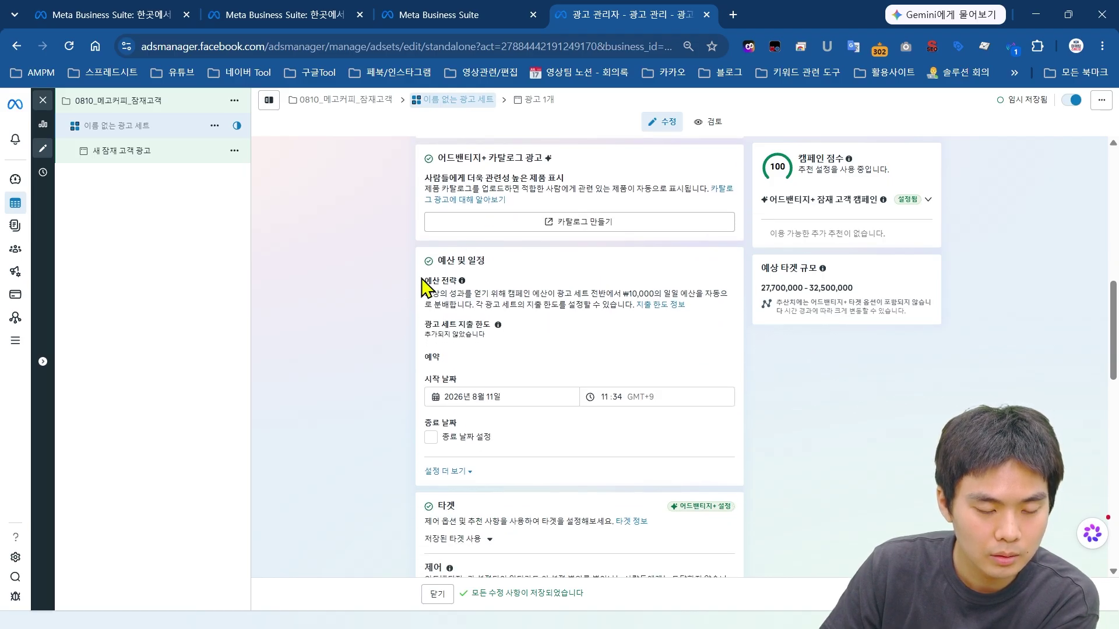
Step: Try setting an end date, then turn 종료 날짜 설정 off again
drag(418, 265, 687, 305)
click(820, 387)
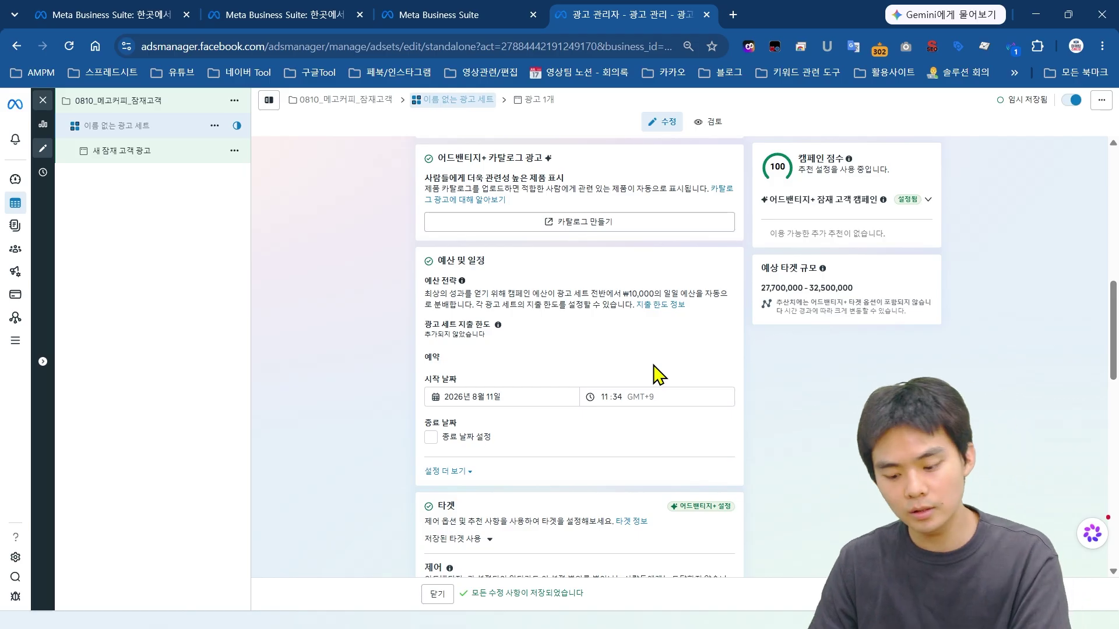
click(431, 437)
scroll(647, 418, down, 2)
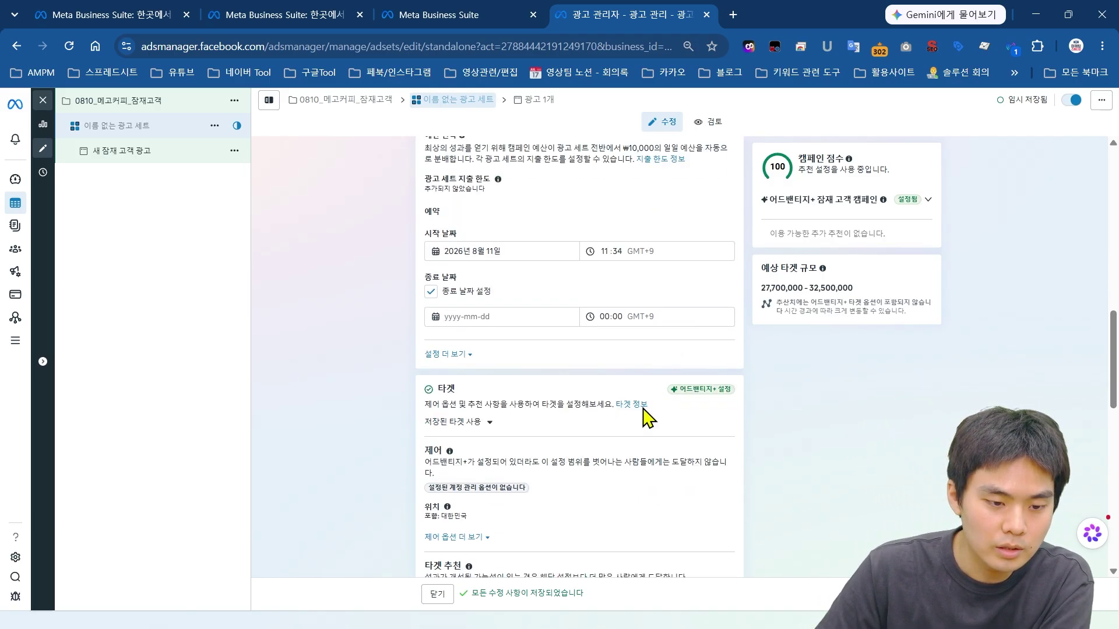
click(497, 317)
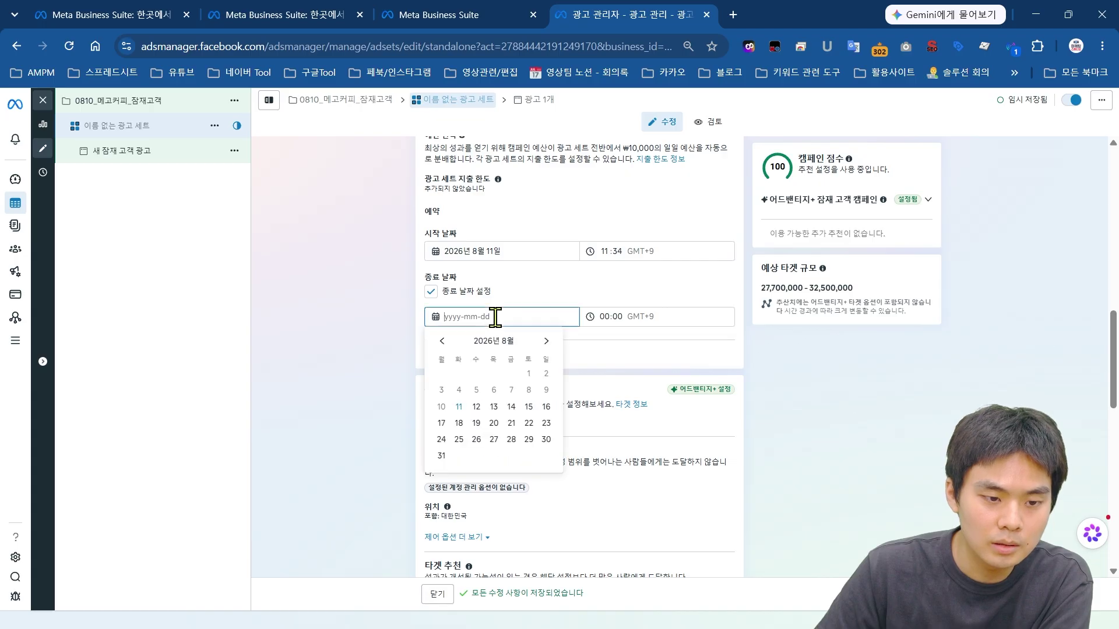
click(432, 282)
click(431, 291)
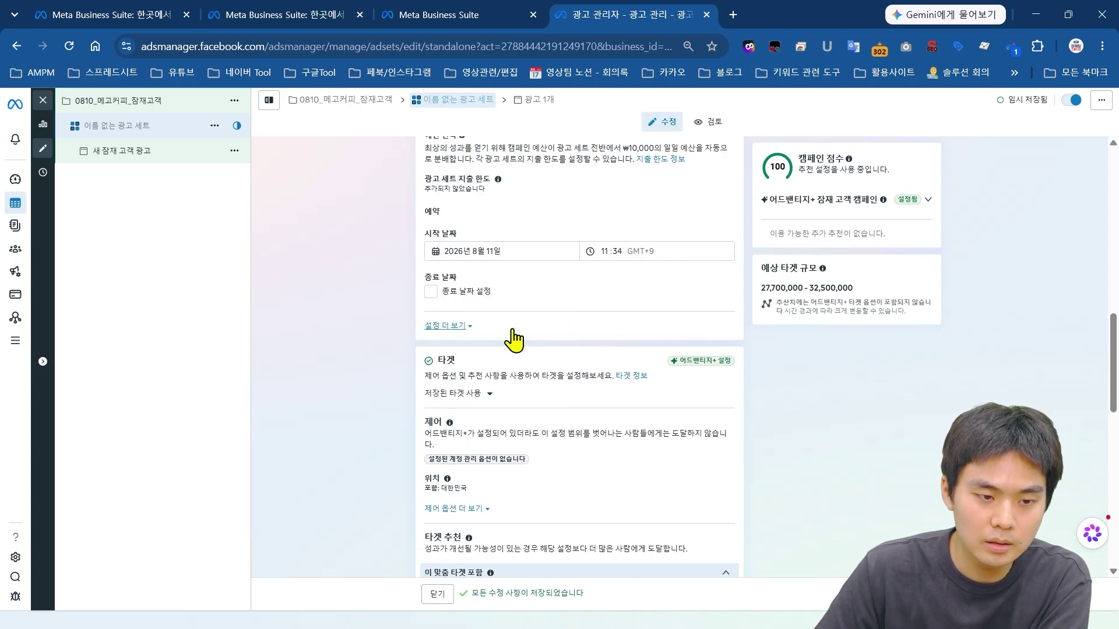
scroll(579, 384, up, 1)
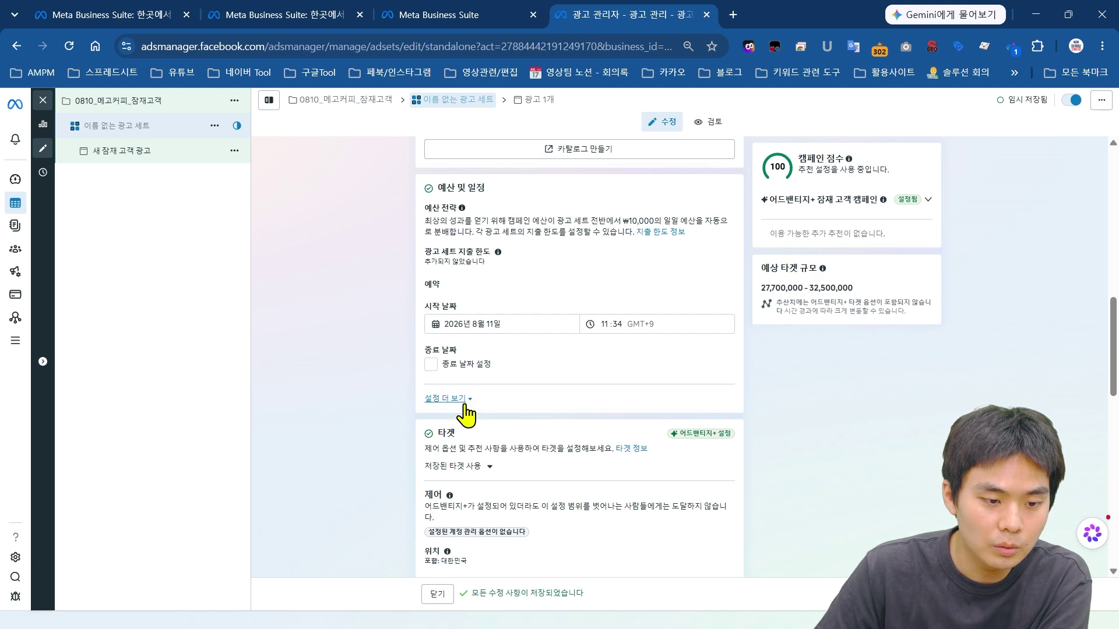
Step: Expand 설정 더 보기 under 예산 및 일정 to show budget scheduling
click(449, 398)
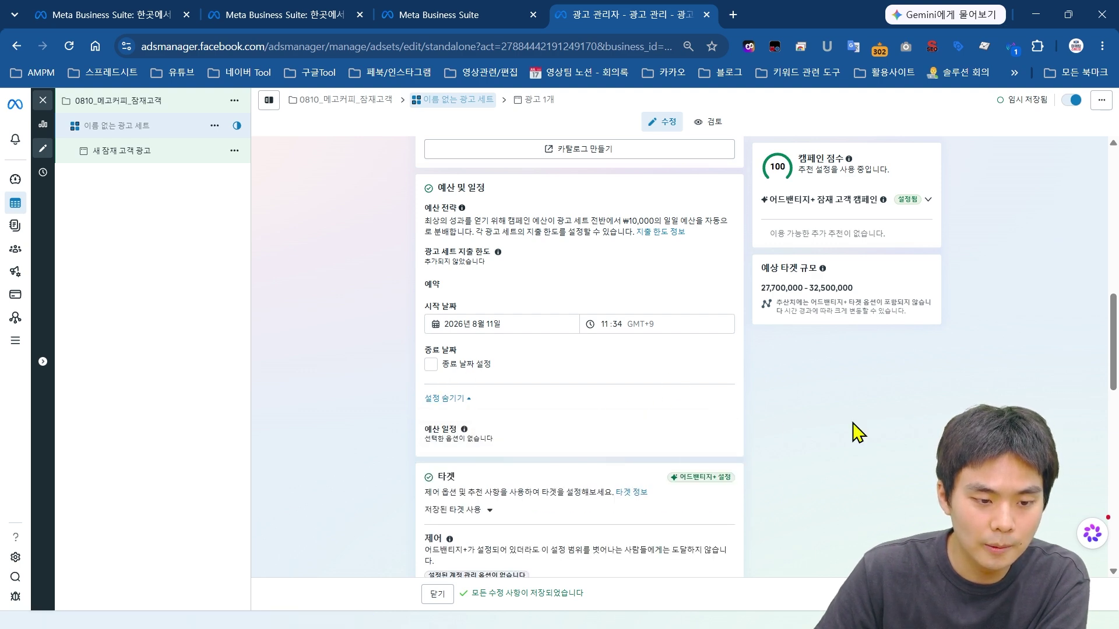
scroll(488, 312, down, 2)
scroll(669, 325, down, 1)
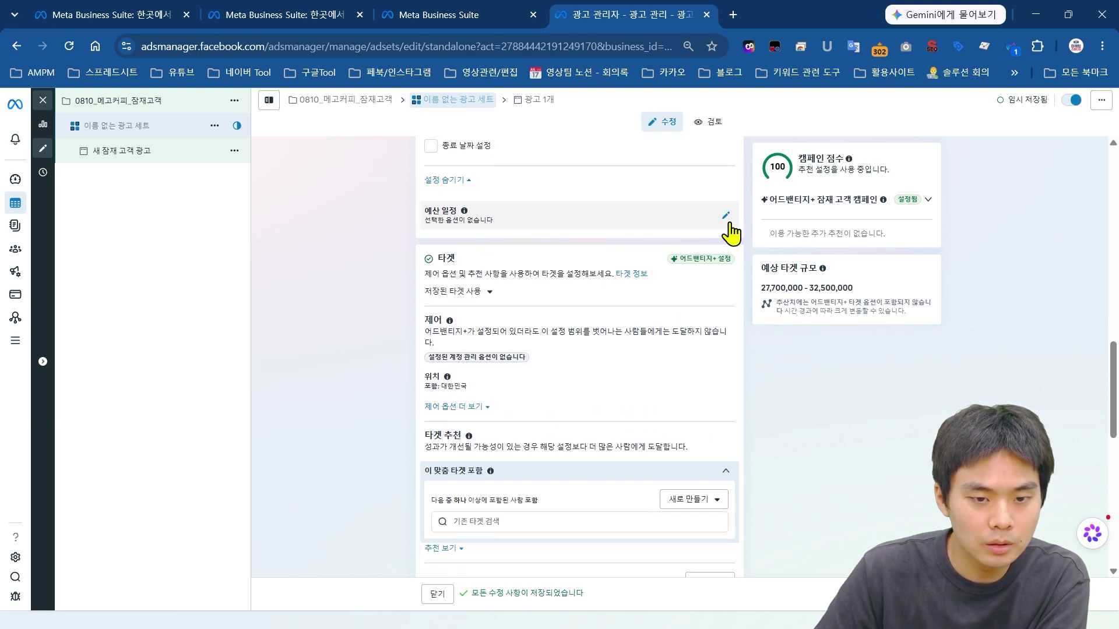
scroll(644, 321, down, 2)
scroll(644, 325, up, 2)
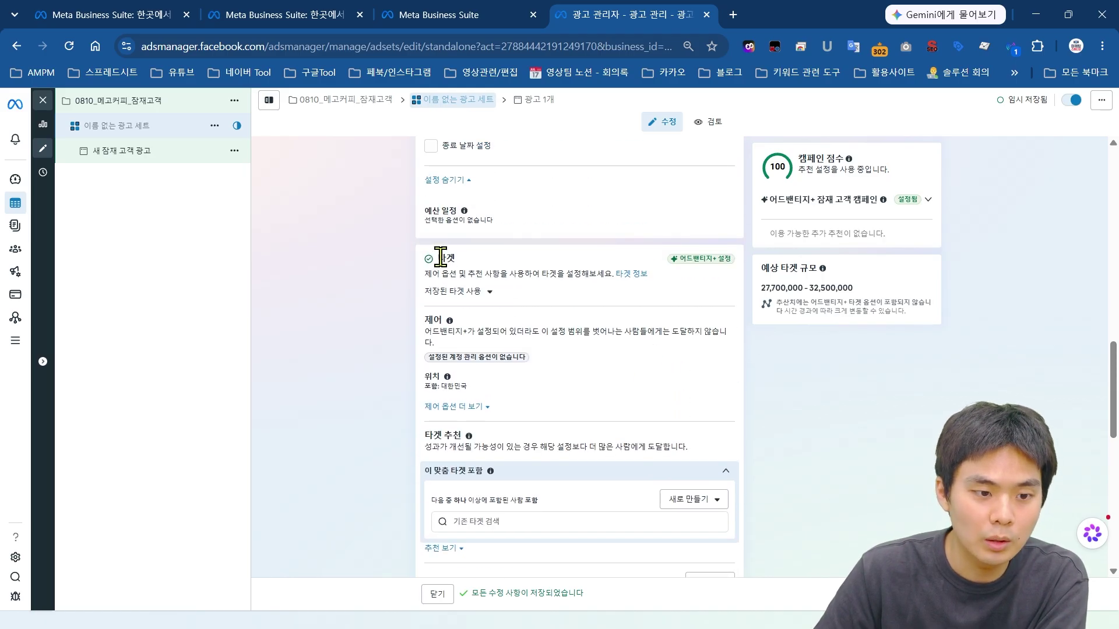
drag(438, 257, 812, 387)
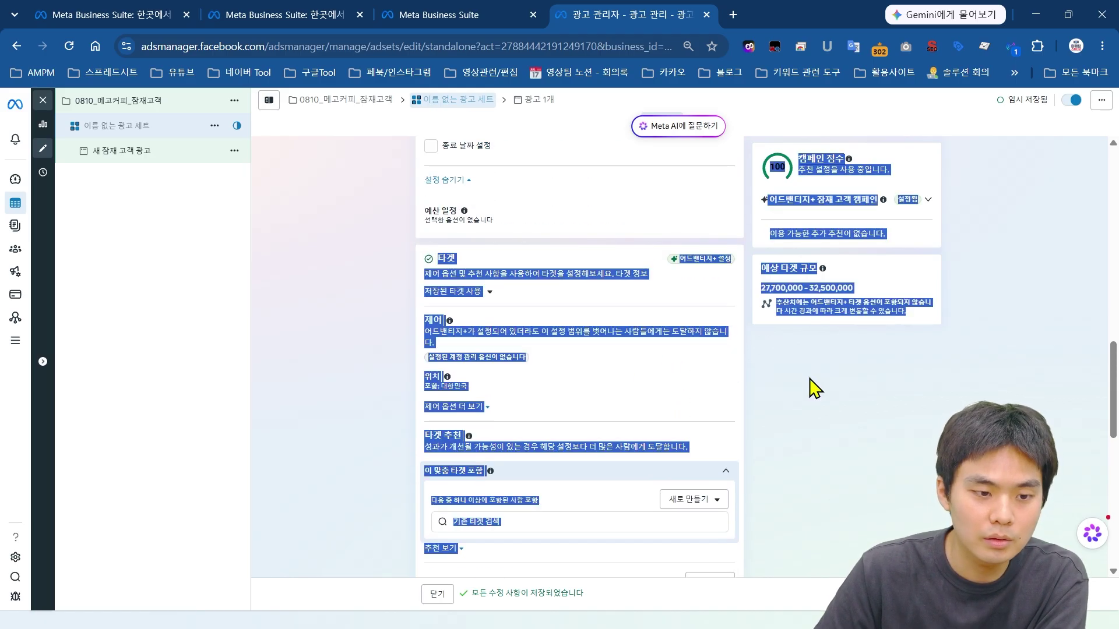
Step: Expand 제어 옵션 더 보기 in 타겟, showing minimum age 18 and all languages
click(637, 326)
scroll(544, 300, down, 2)
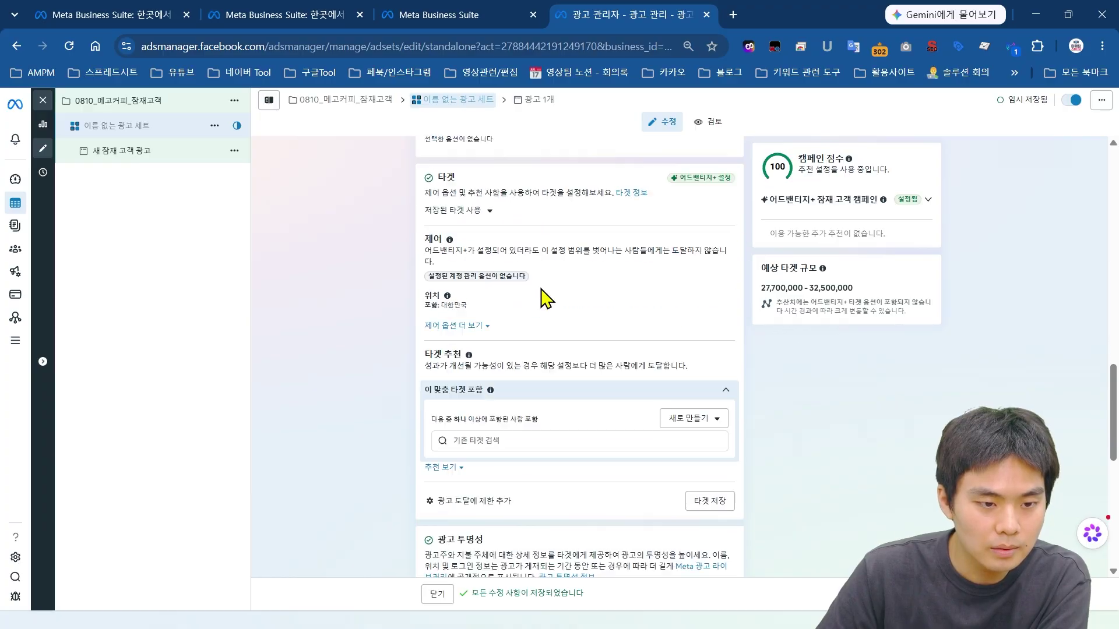
scroll(645, 299, up, 1)
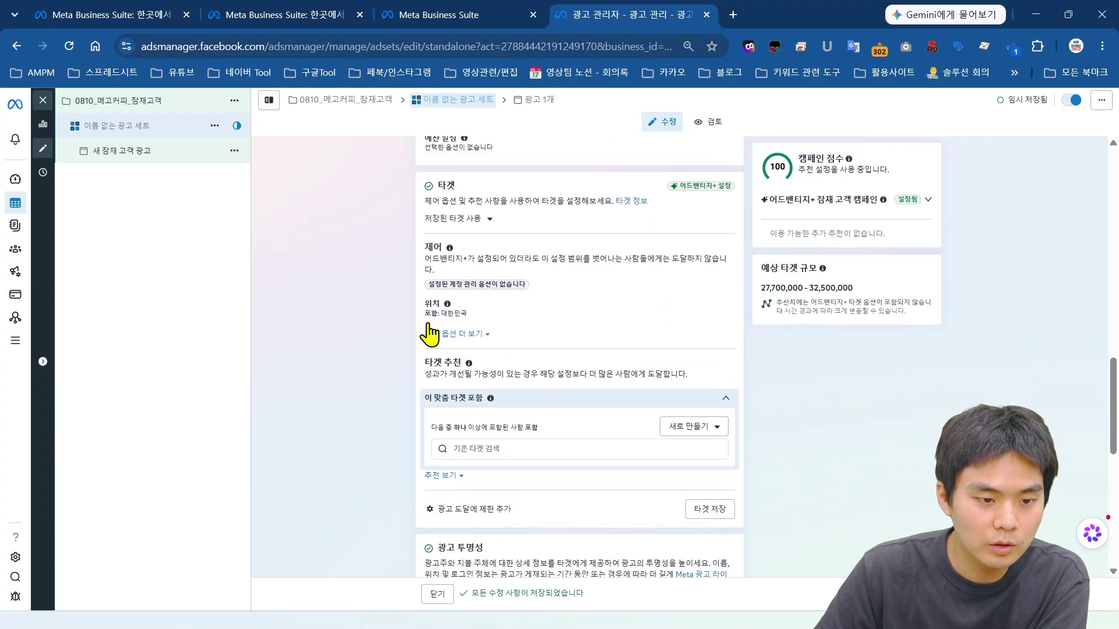
click(464, 335)
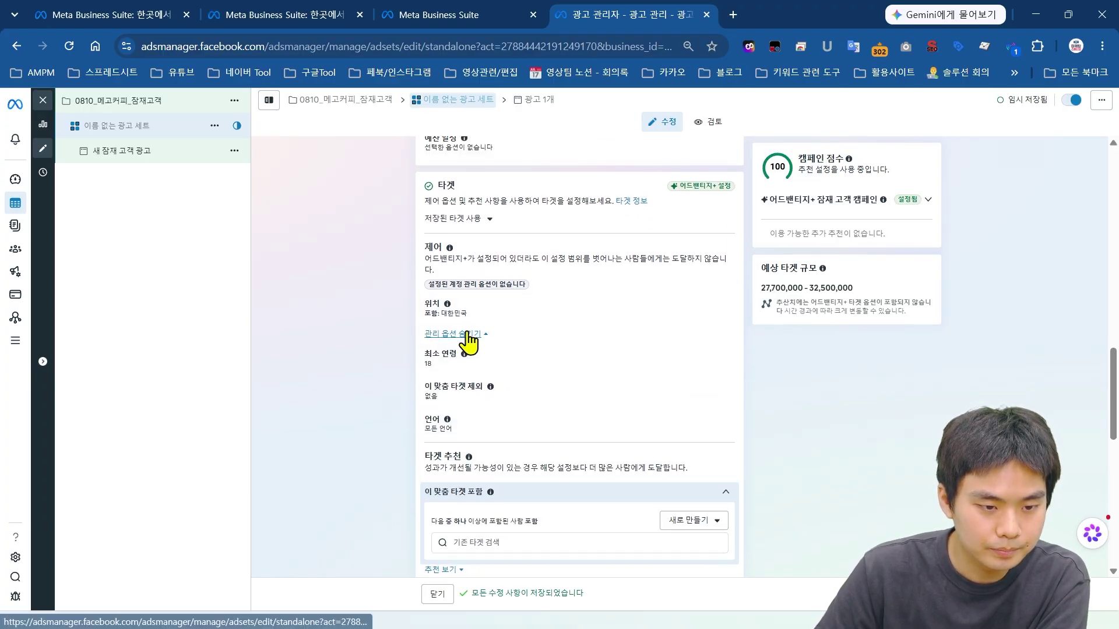
click(462, 335)
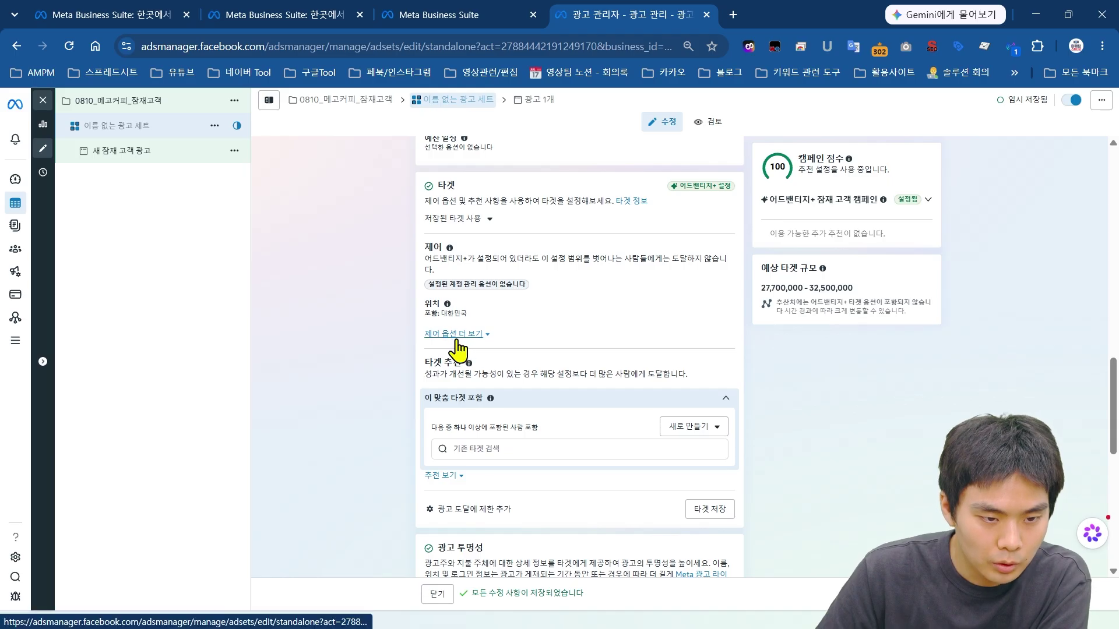
click(454, 340)
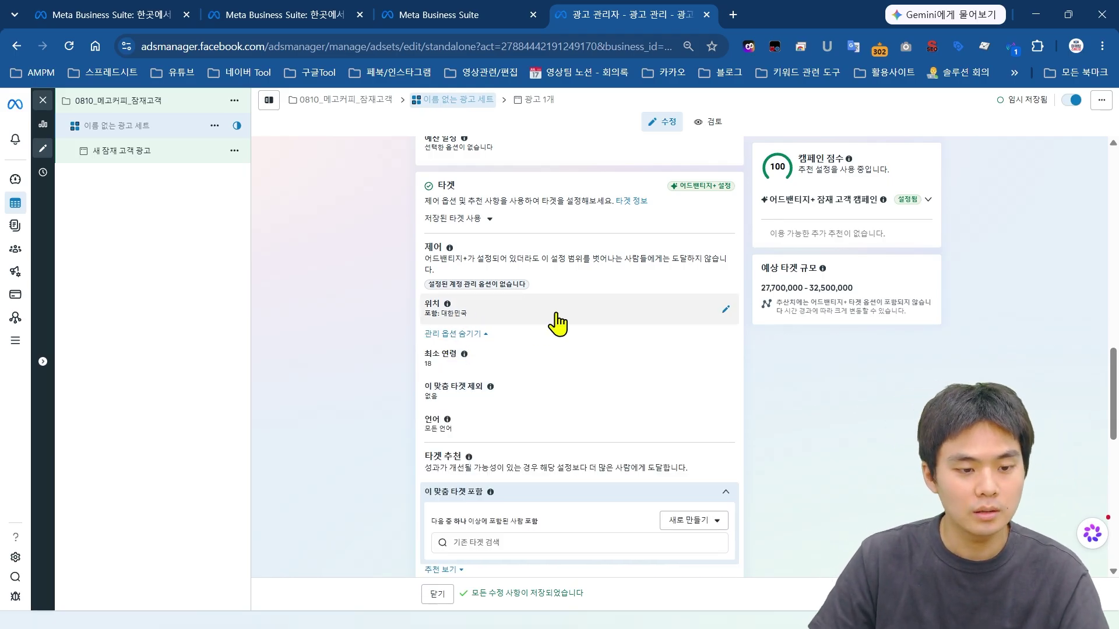
Step: Add 일산 as a target location with a 10 km radius
click(524, 327)
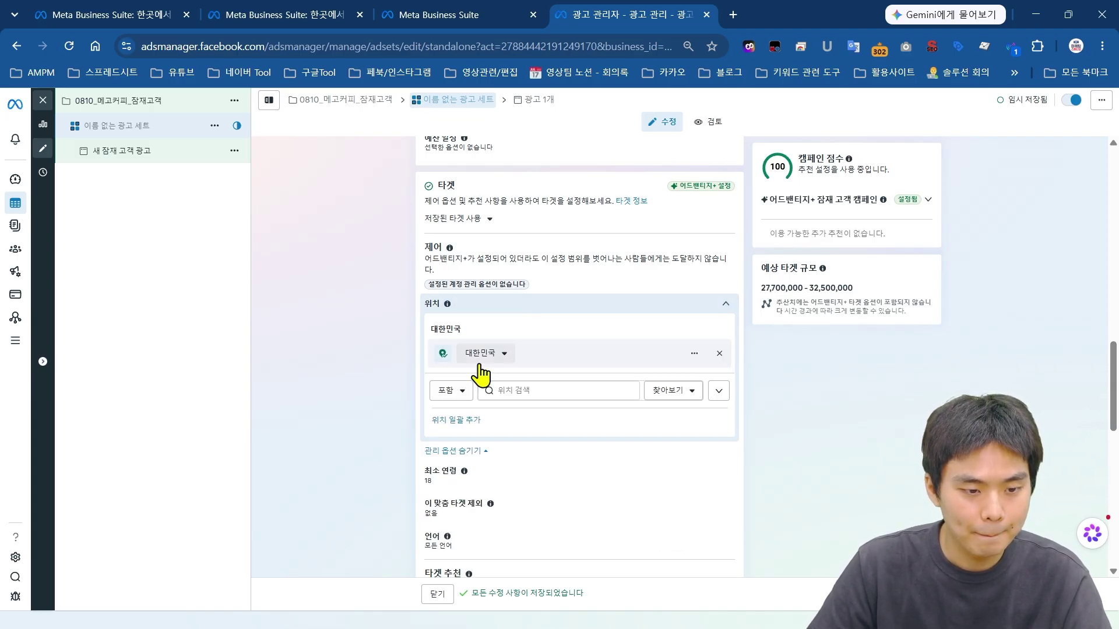
click(494, 392)
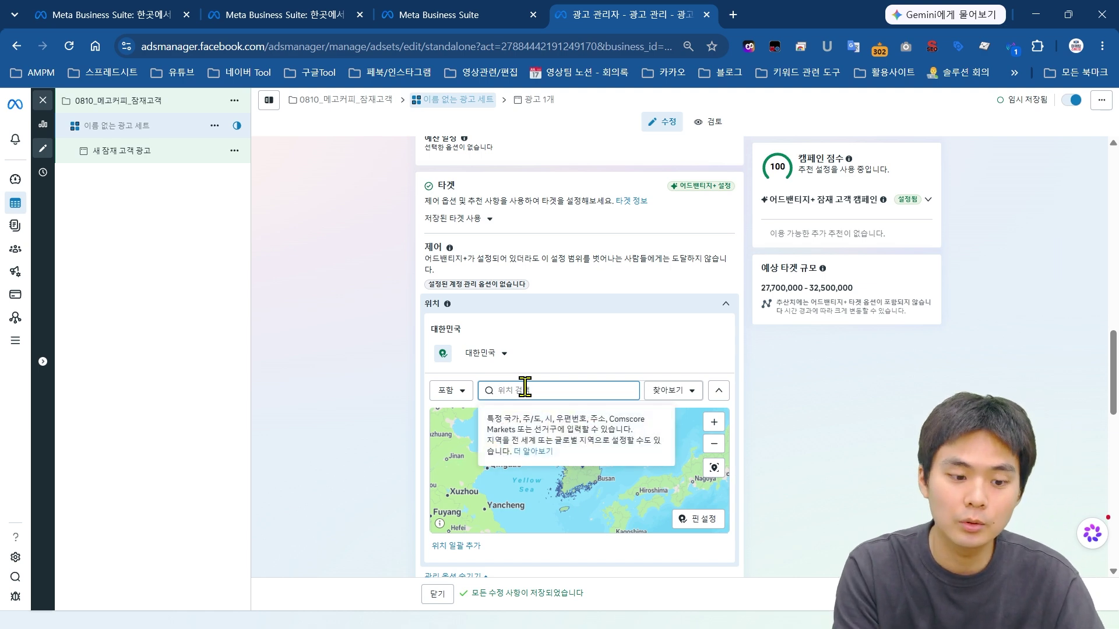
text(d)
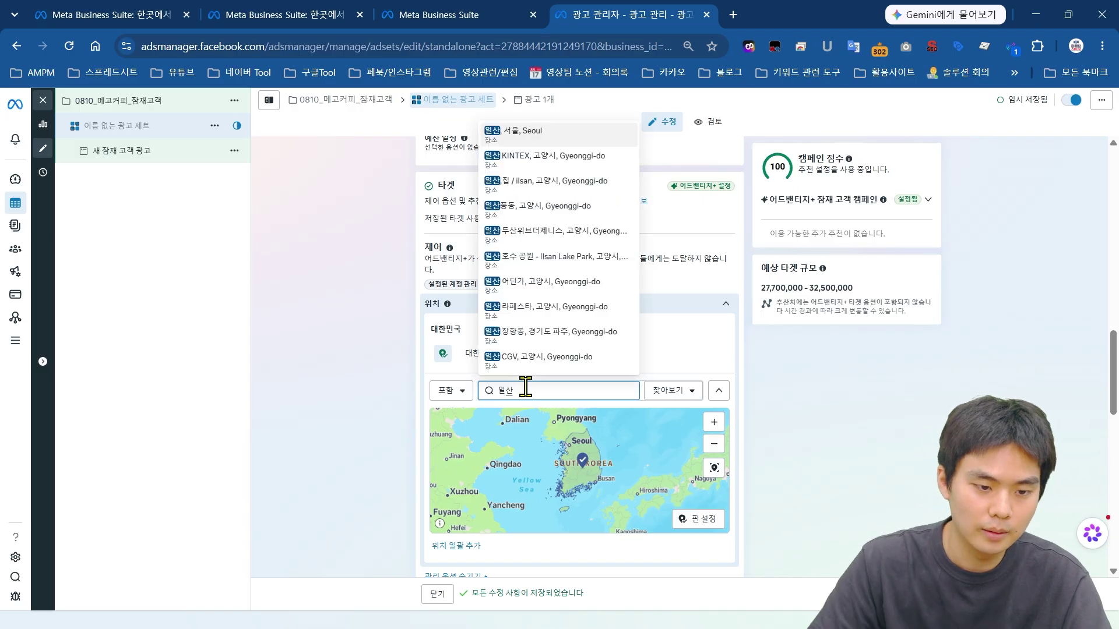
click(543, 139)
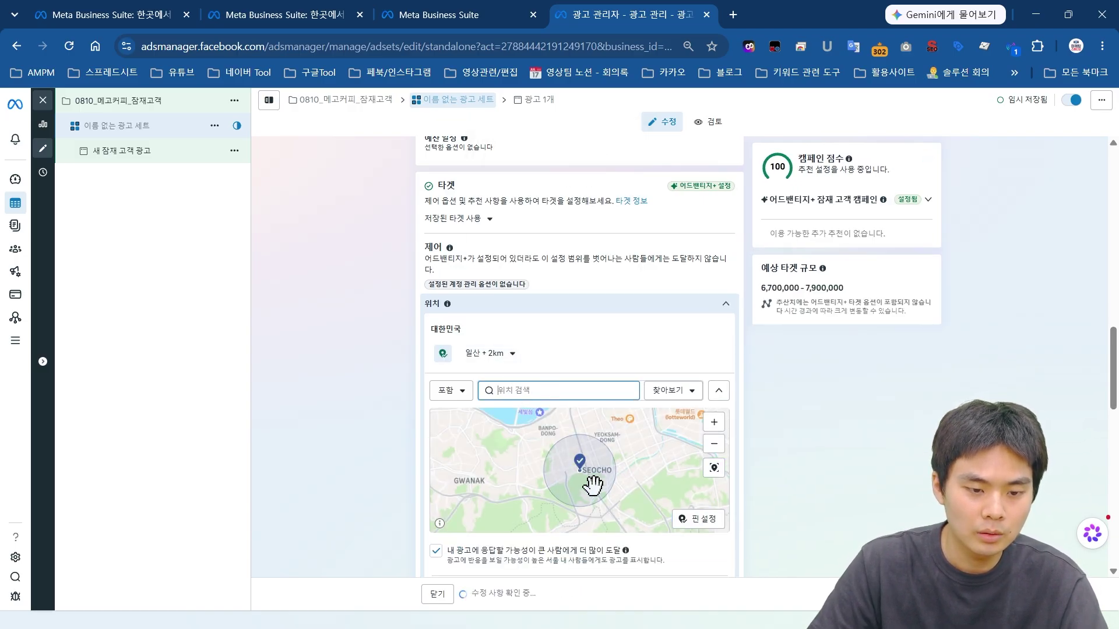
scroll(579, 480, up, 3)
click(488, 359)
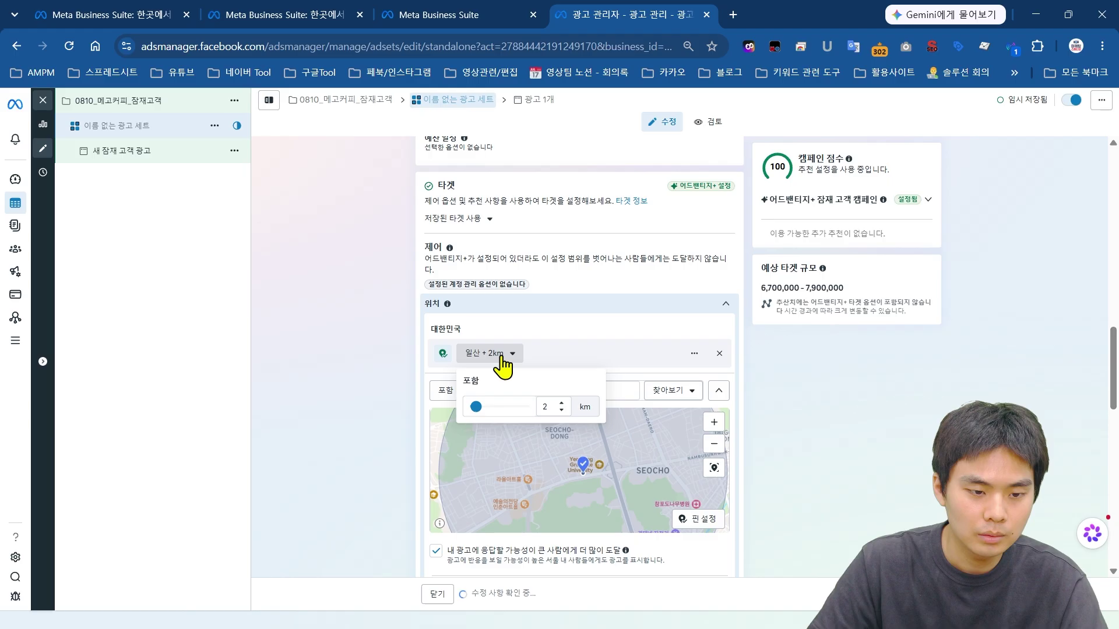
click(563, 403)
click(563, 403)
click(563, 403)
click(562, 403)
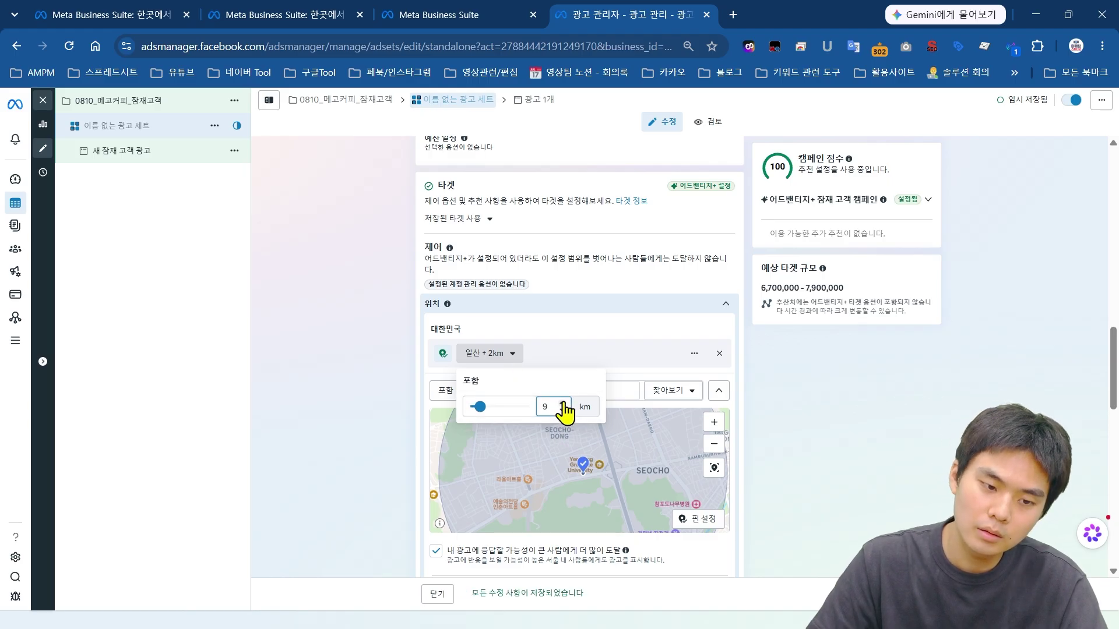
click(620, 392)
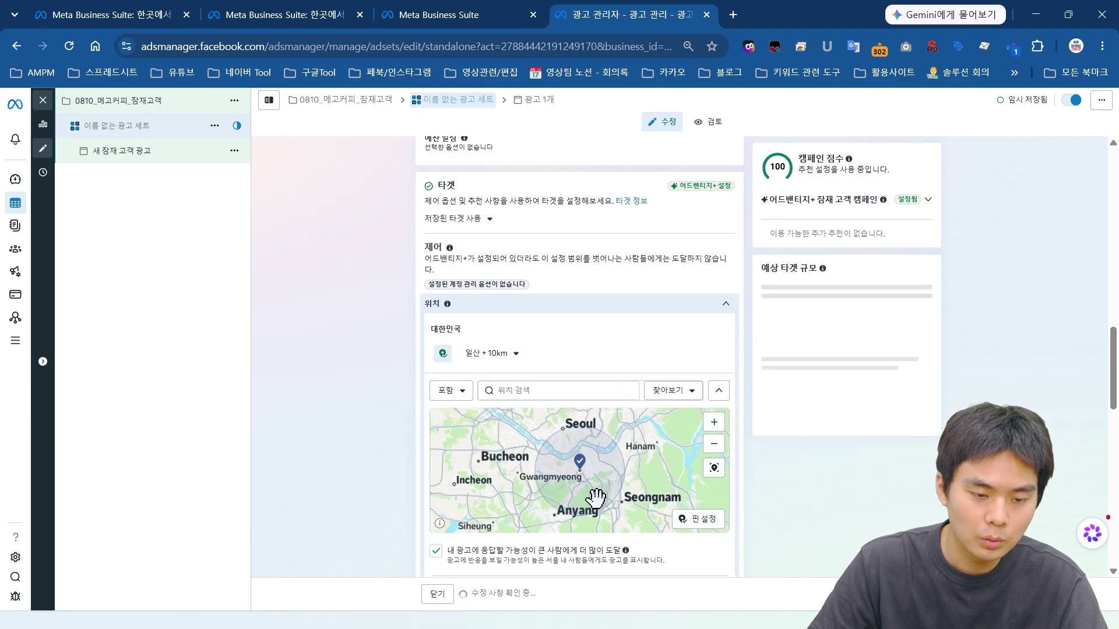
Step: Remove the 일산 + 10km location, leaving only 대한민국
scroll(589, 486, up, 3)
scroll(584, 464, down, 5)
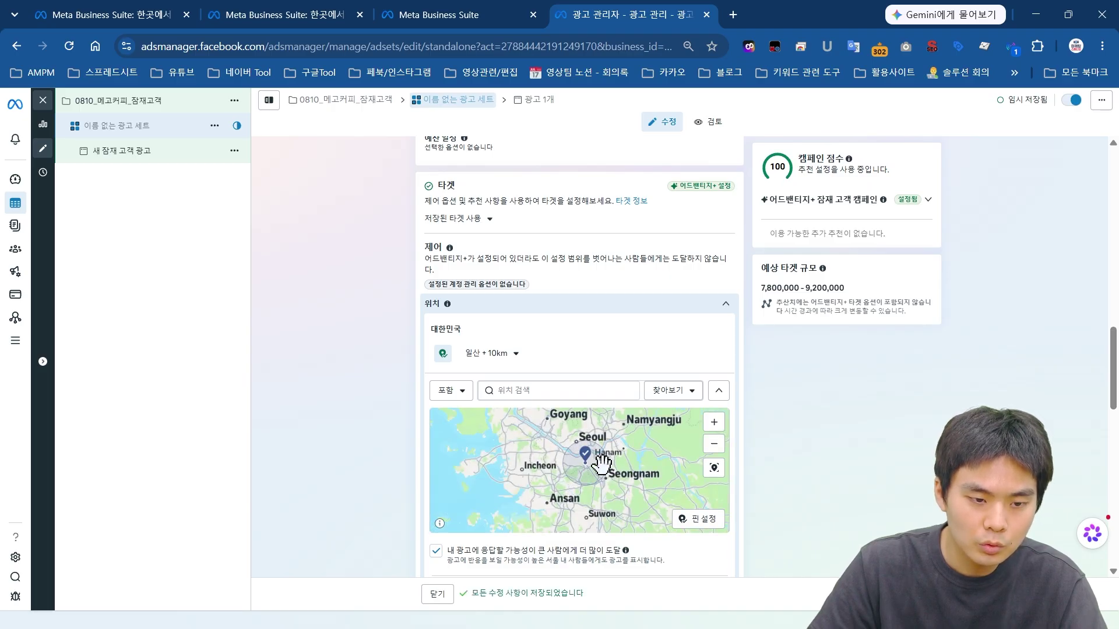
scroll(600, 464, up, 2)
scroll(507, 292, down, 2)
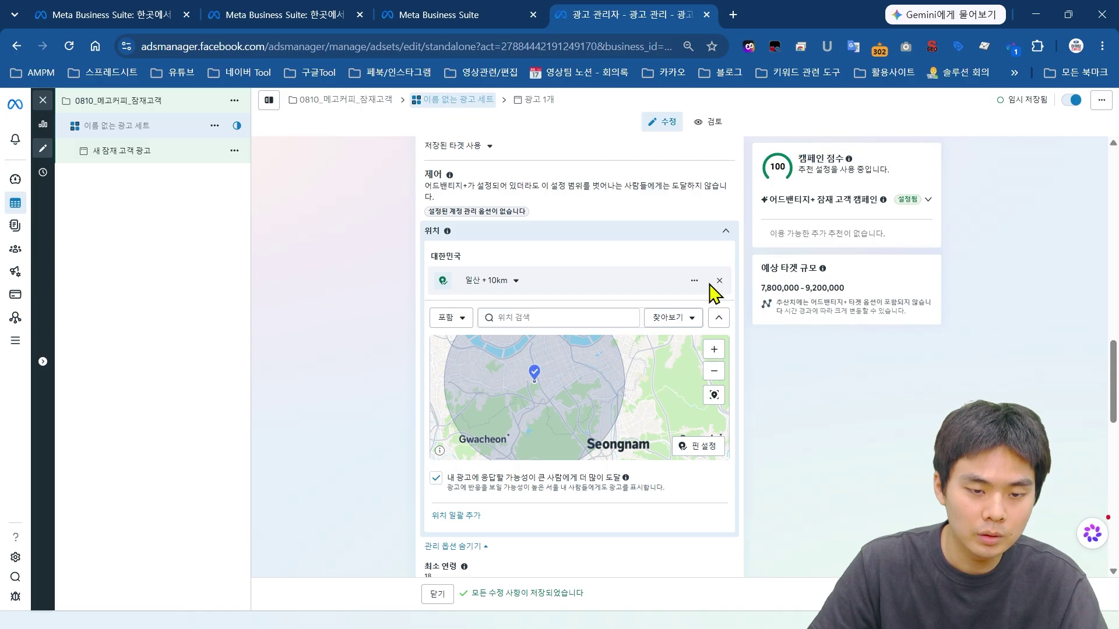
click(492, 281)
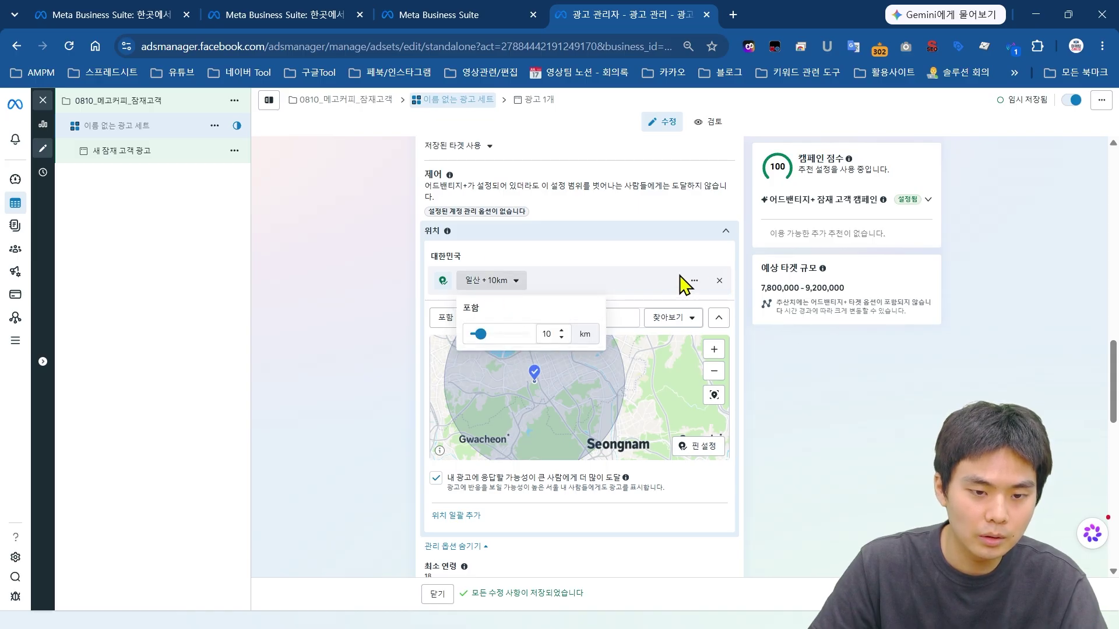
click(719, 281)
click(725, 231)
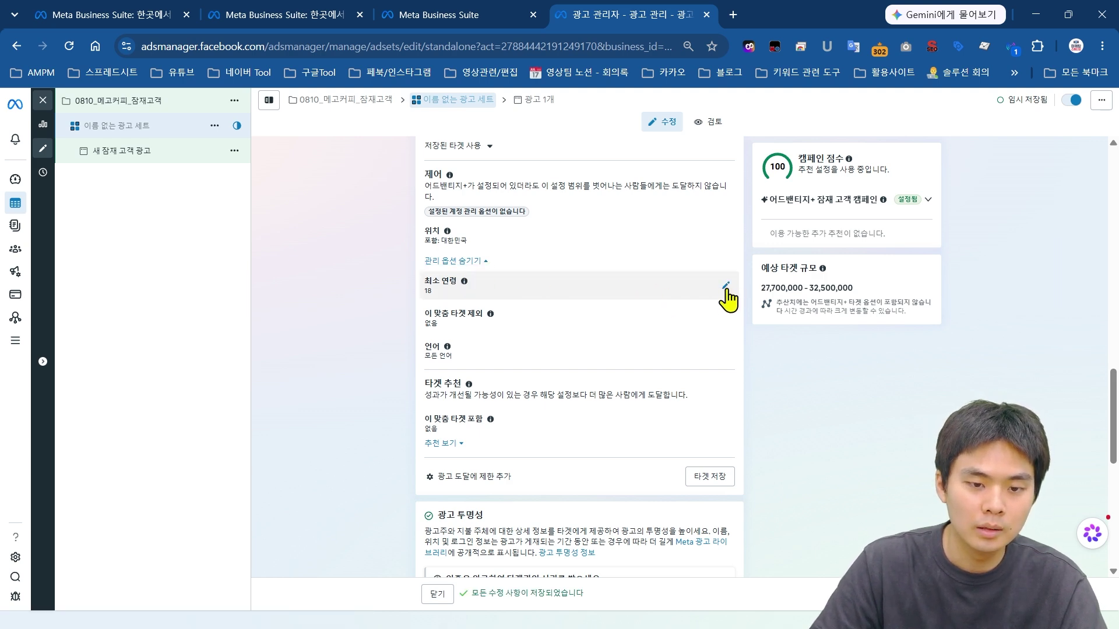
Step: Change 최소 연령 from 18 to 20, after briefly trying 25
click(725, 285)
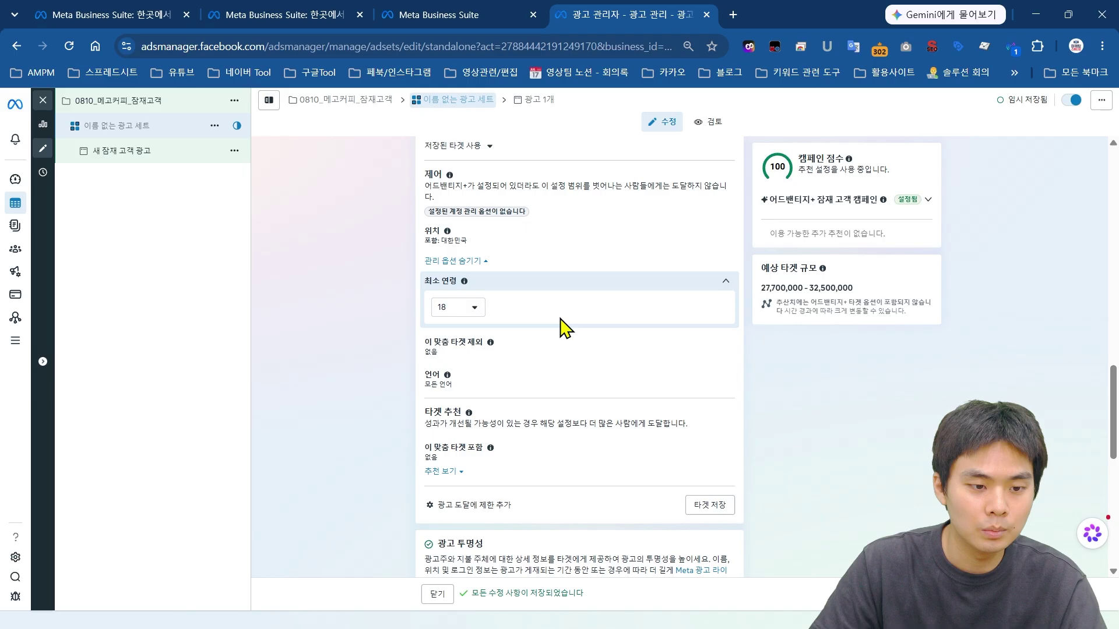
click(467, 307)
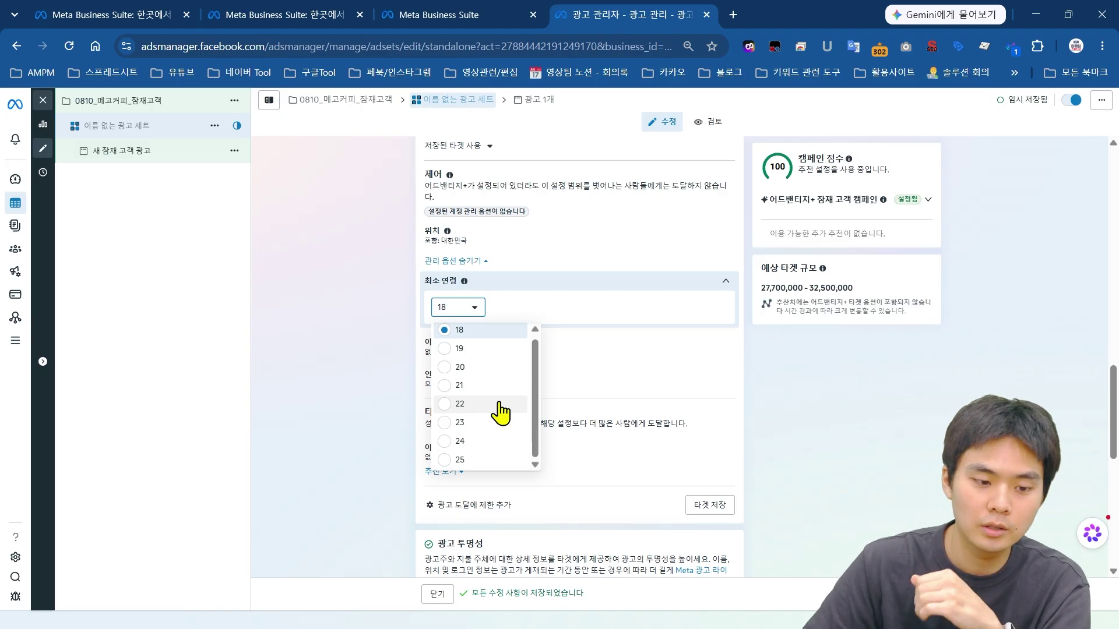
click(495, 461)
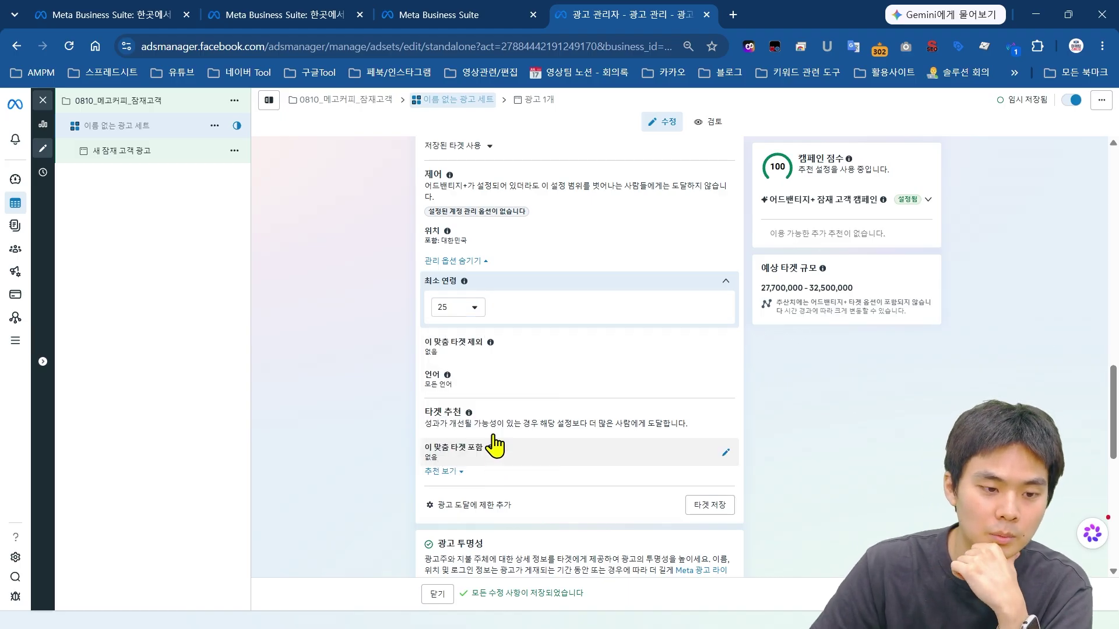
click(479, 317)
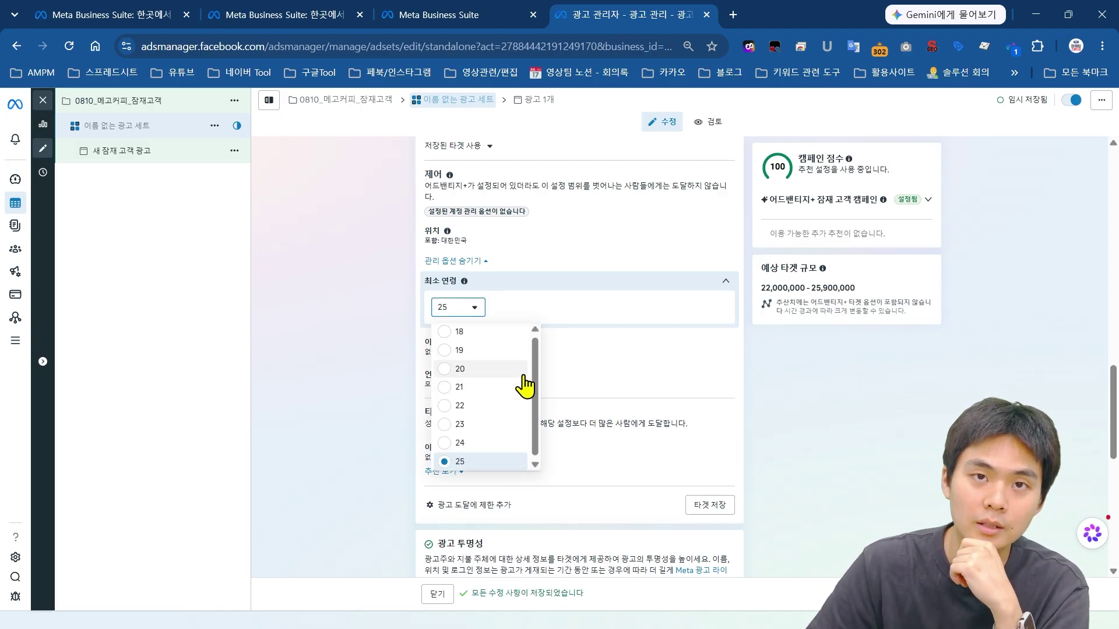
click(447, 371)
scroll(697, 335, down, 3)
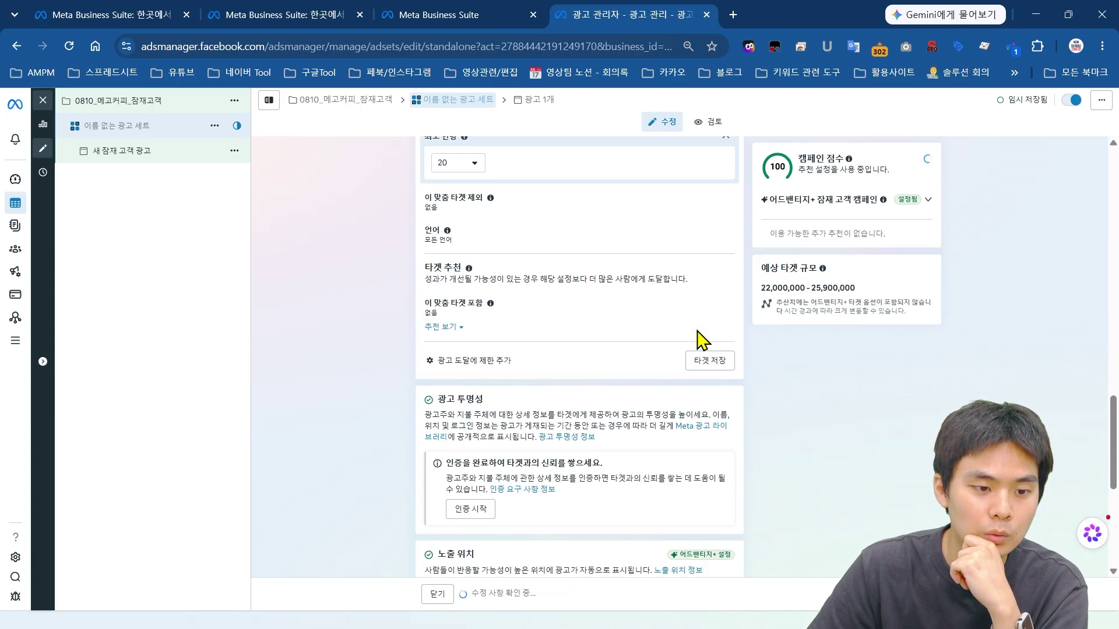
scroll(697, 335, up, 3)
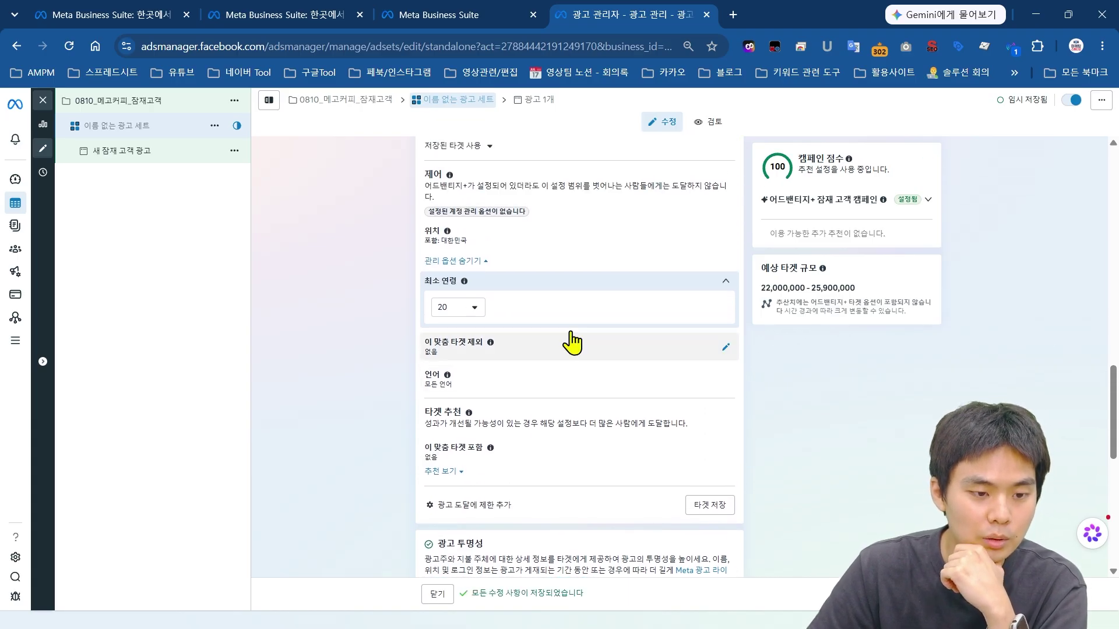
click(458, 312)
click(474, 312)
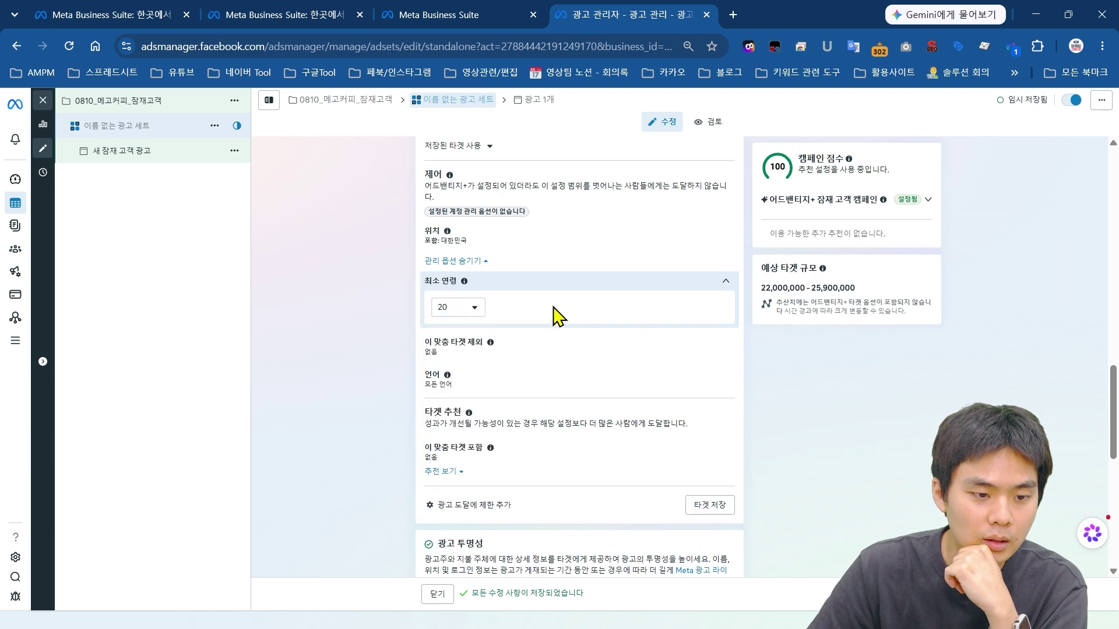
scroll(686, 348, down, 3)
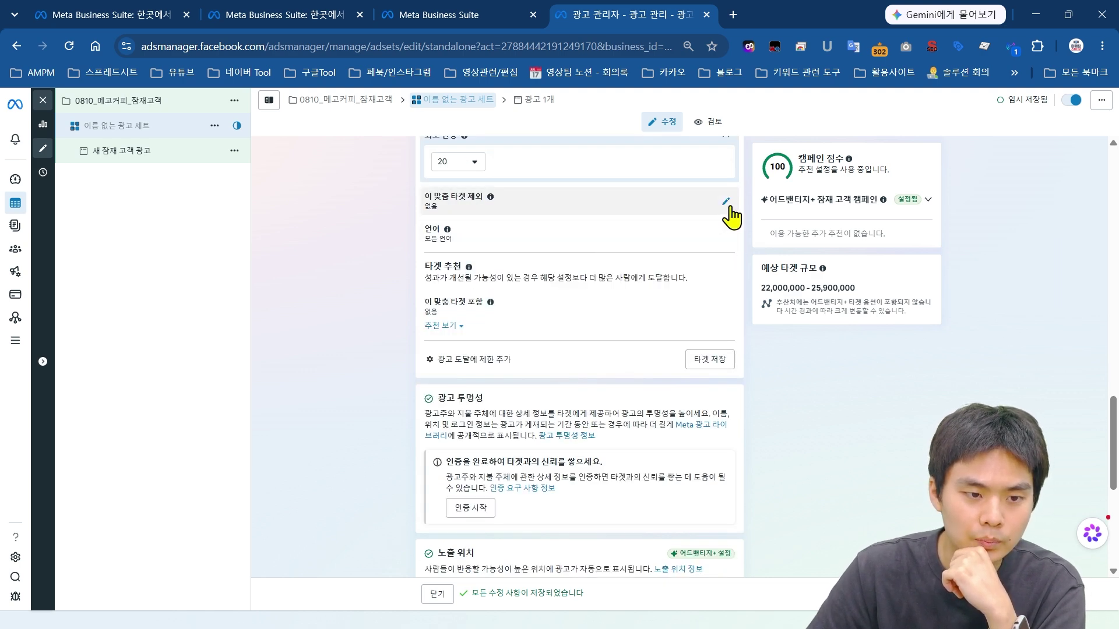
scroll(732, 217, up, 2)
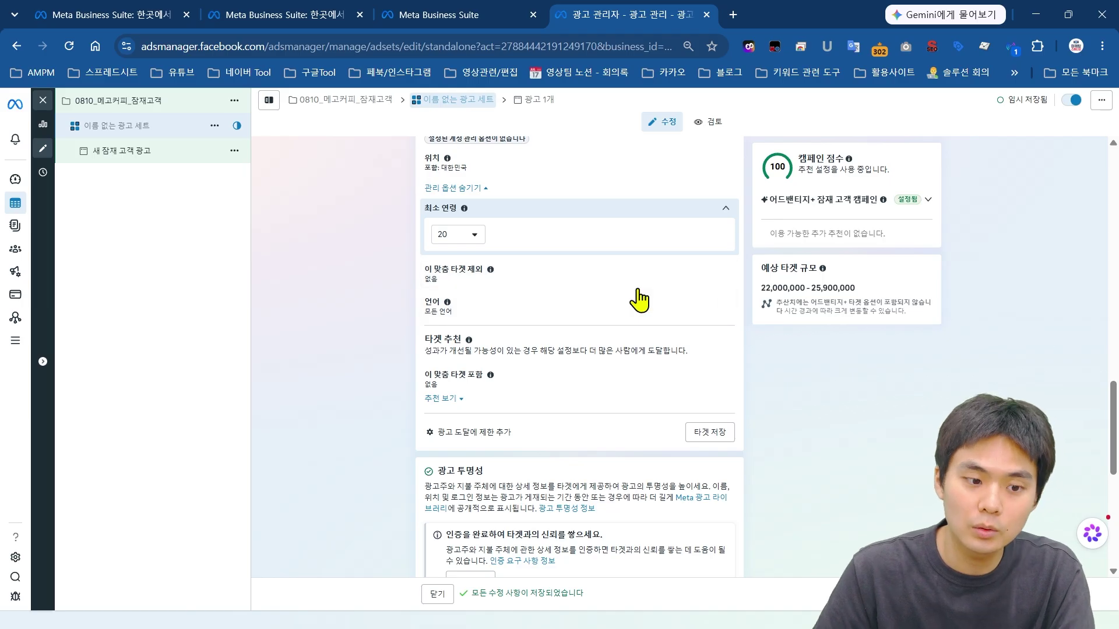
scroll(795, 300, down, 1)
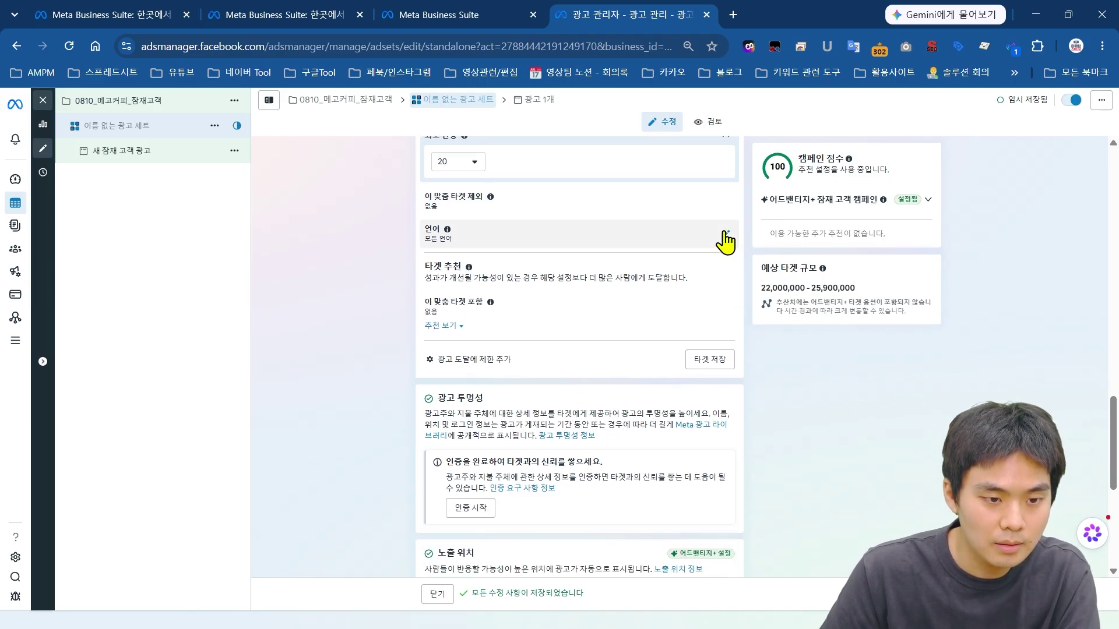
Step: Limit the audience language to 한국어 and show the 추천 보기 suggestions
scroll(746, 274, up, 1)
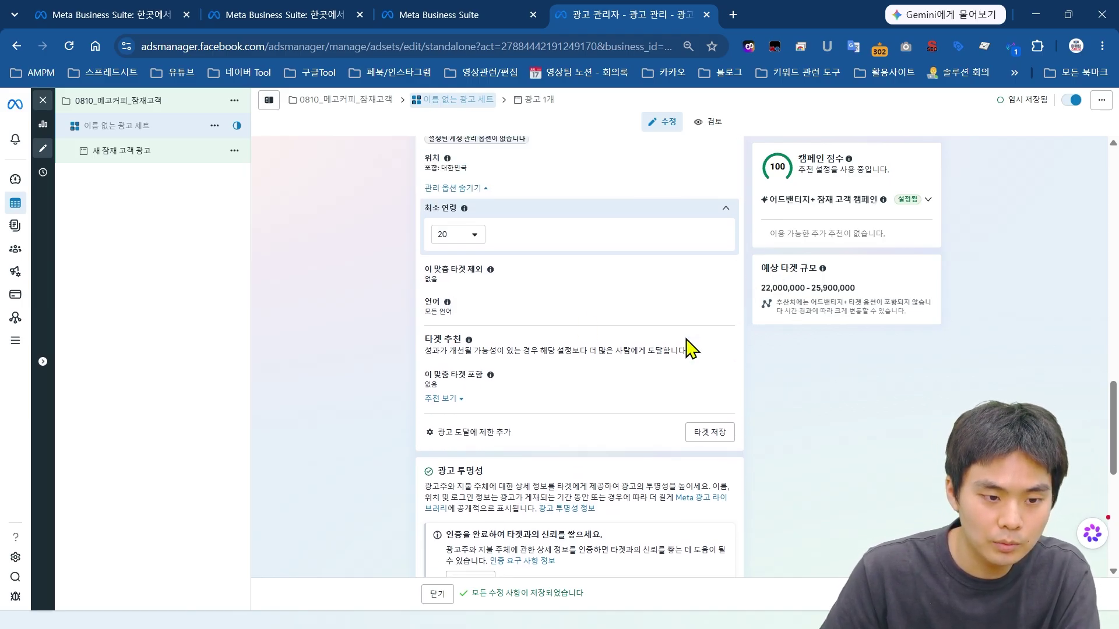
click(450, 313)
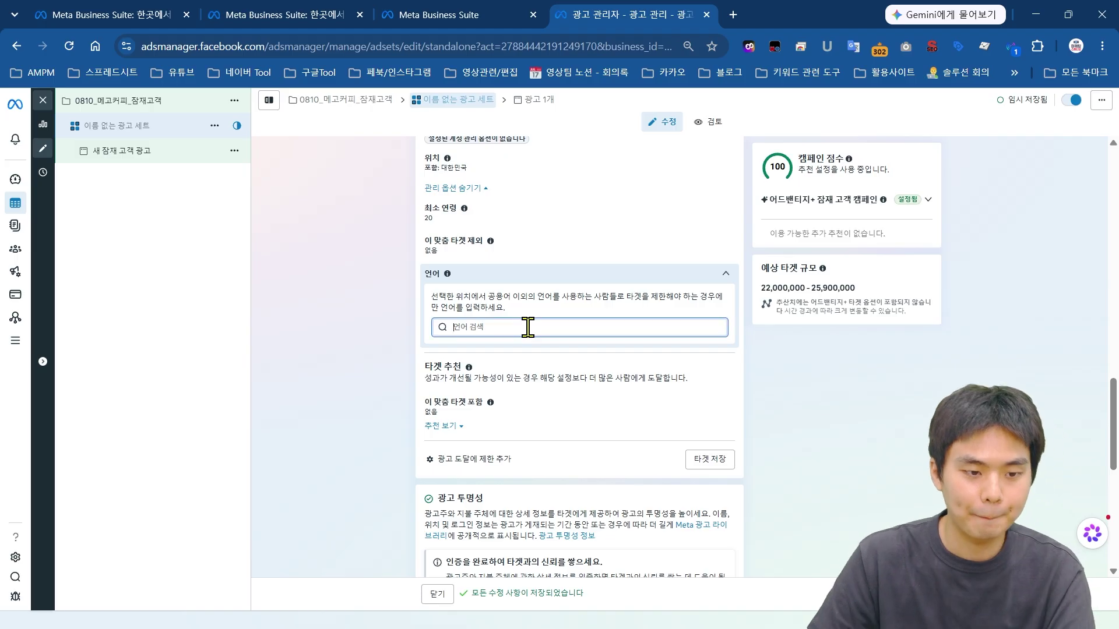
click(494, 350)
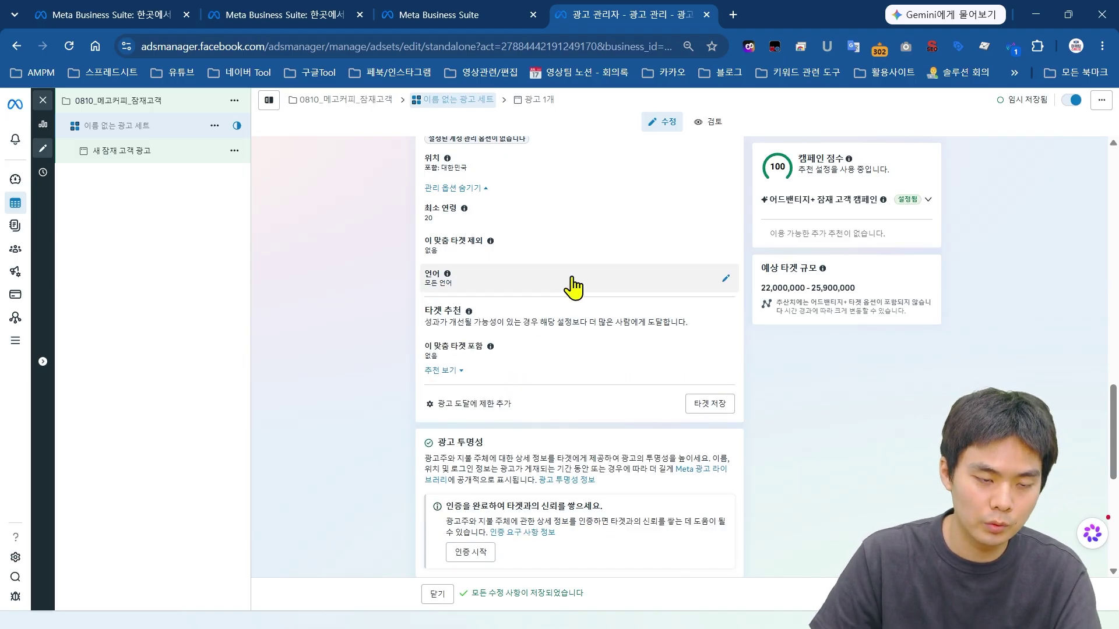
click(572, 286)
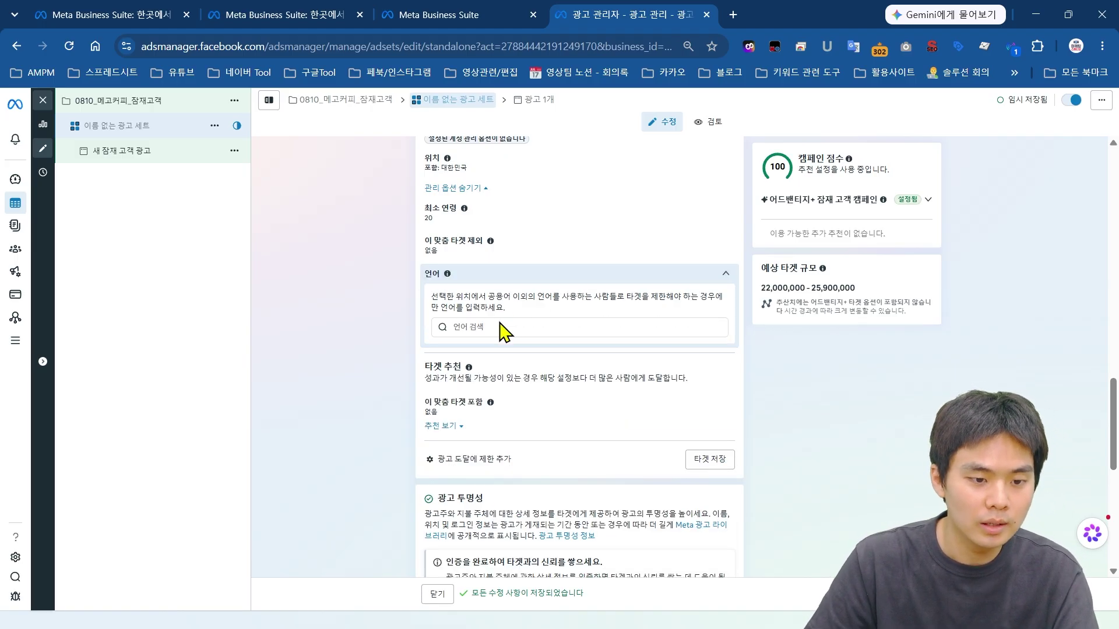
text(한국어)
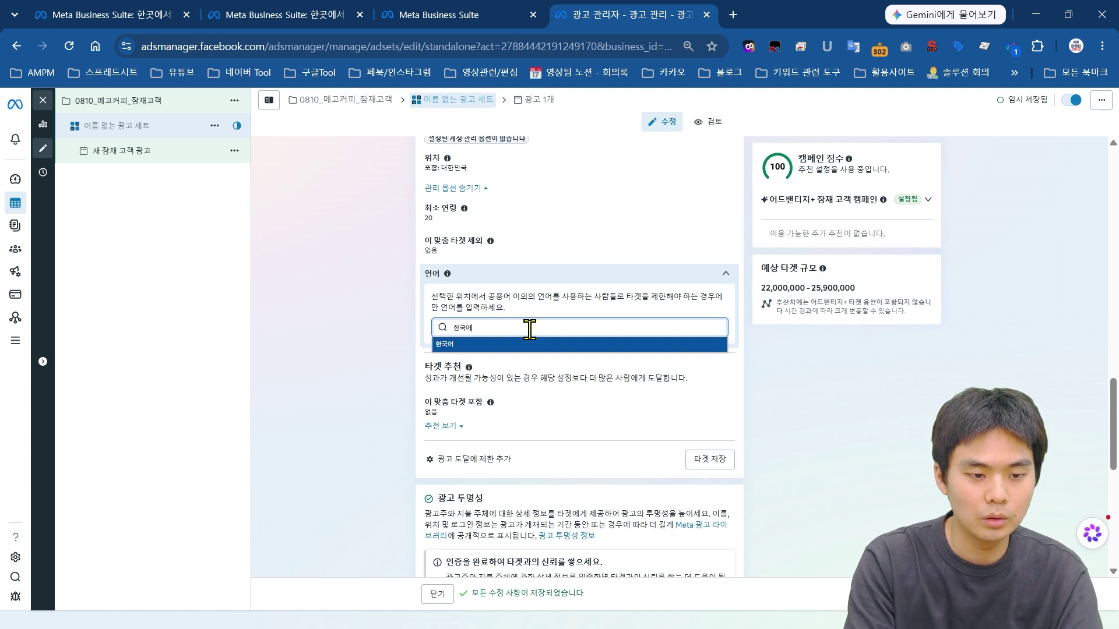
key(Return)
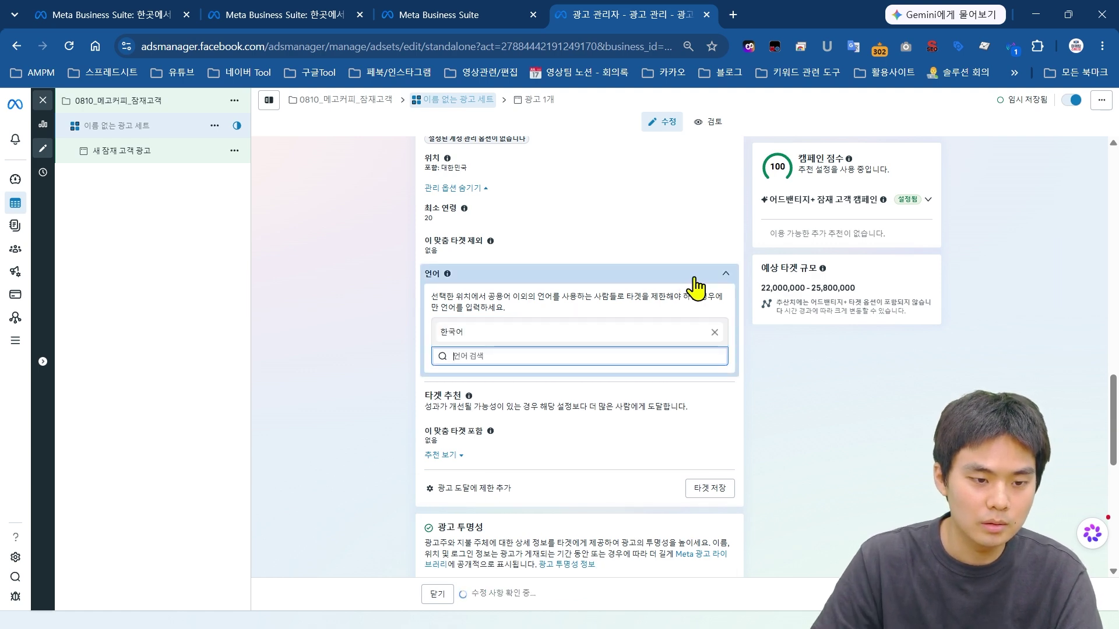
click(657, 406)
scroll(554, 357, down, 1)
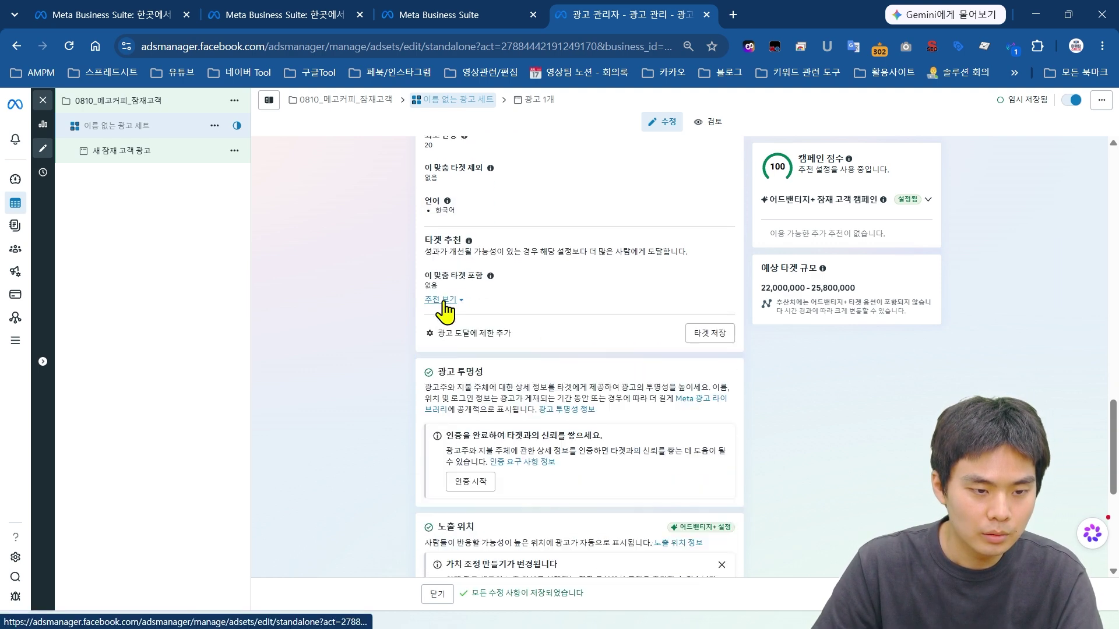
click(441, 299)
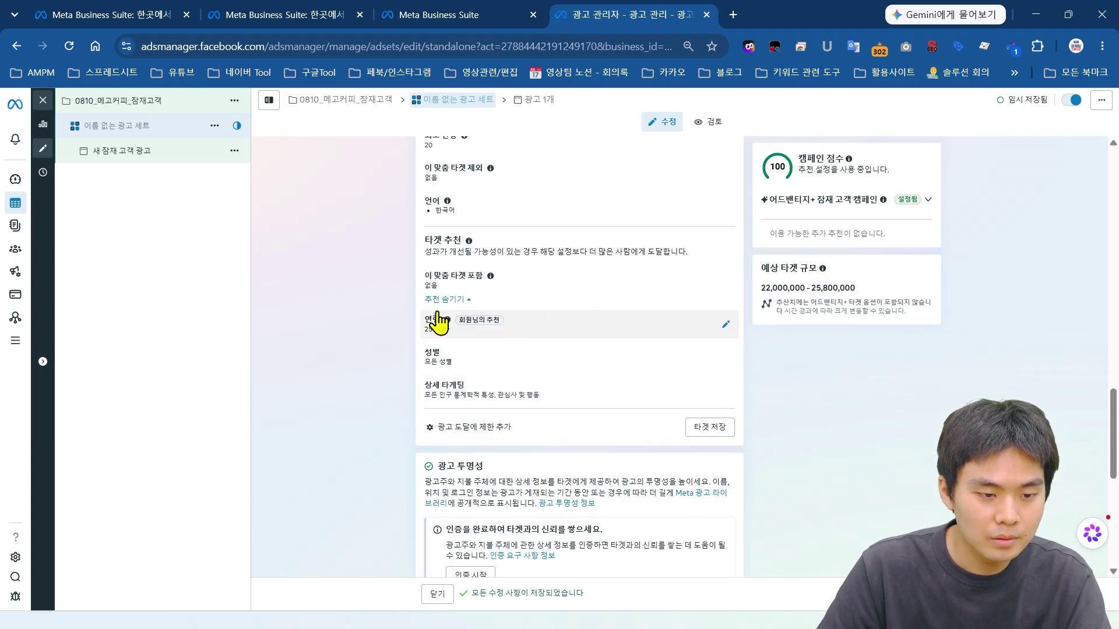
Step: Set the suggested age range to 20–50
click(465, 327)
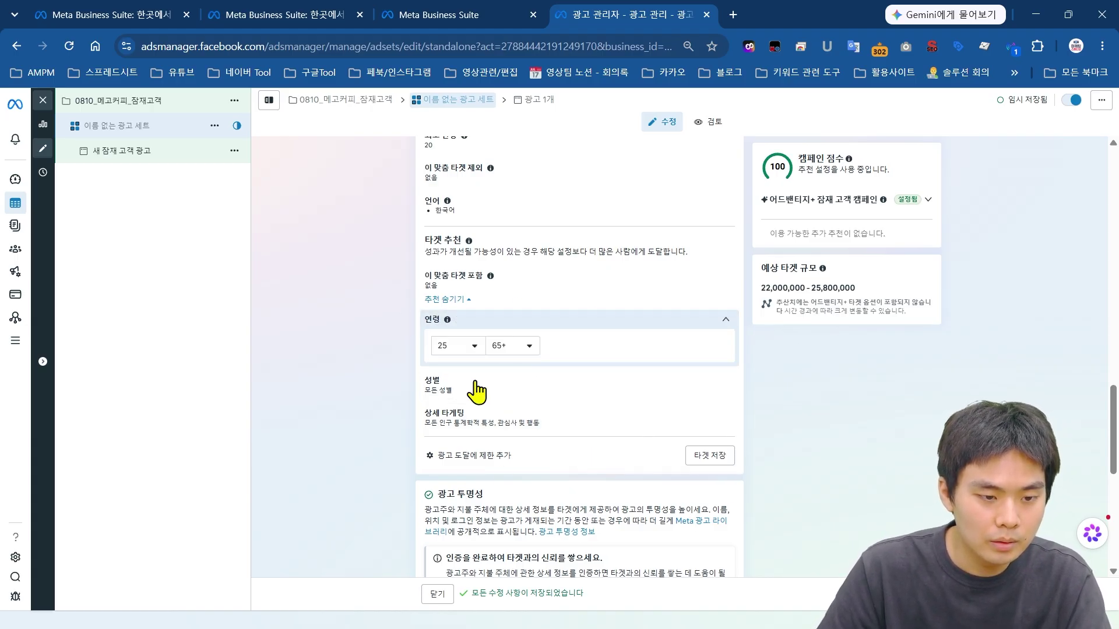
click(474, 347)
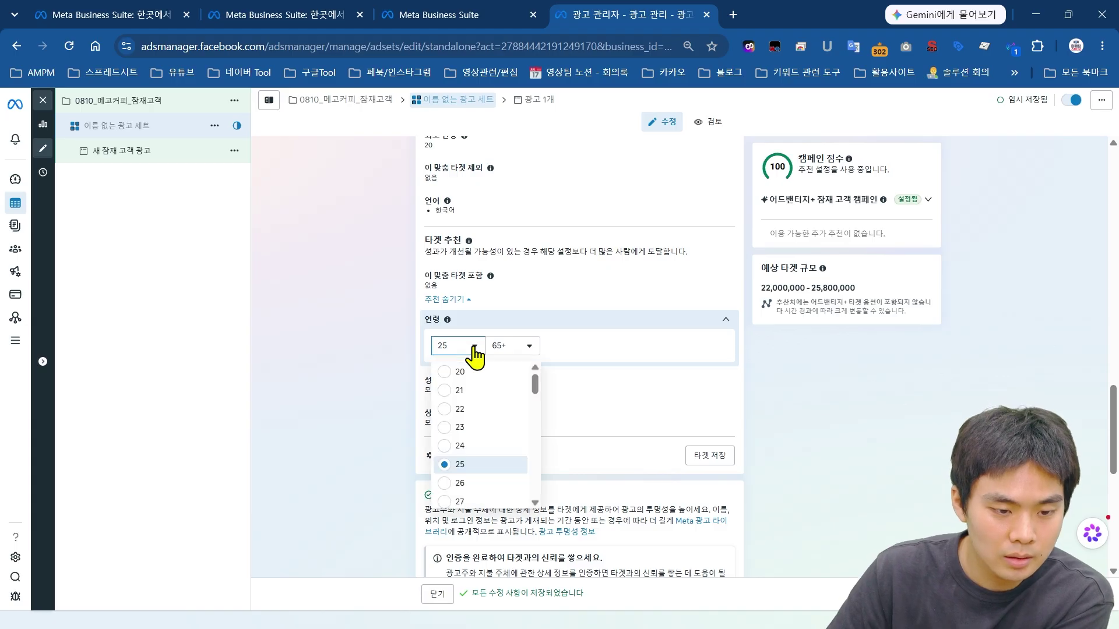
scroll(474, 450, down, 2)
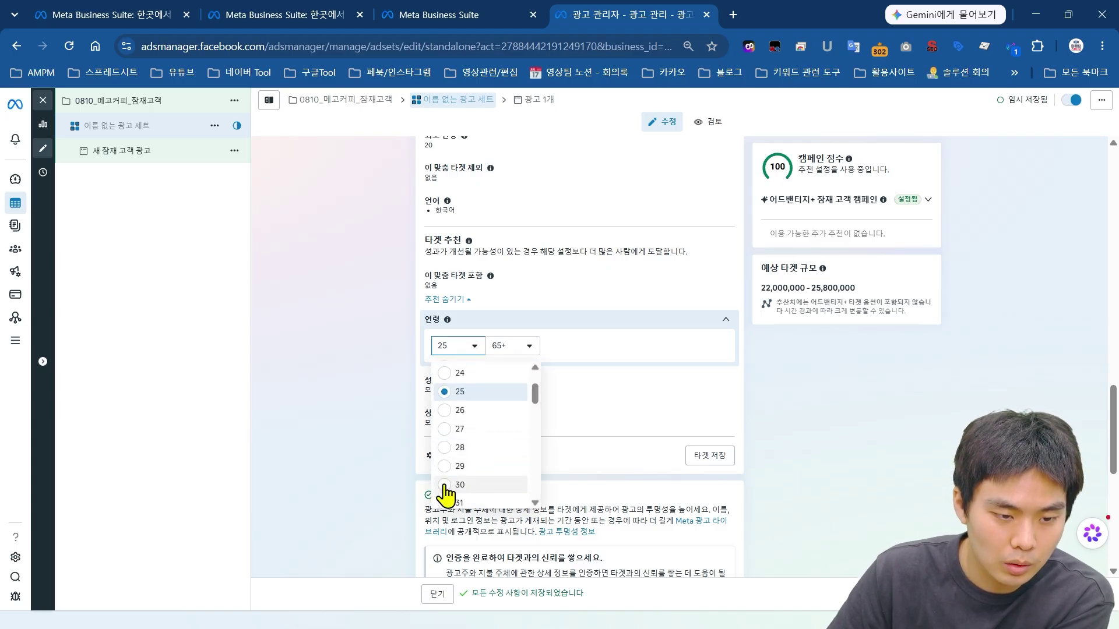
click(450, 392)
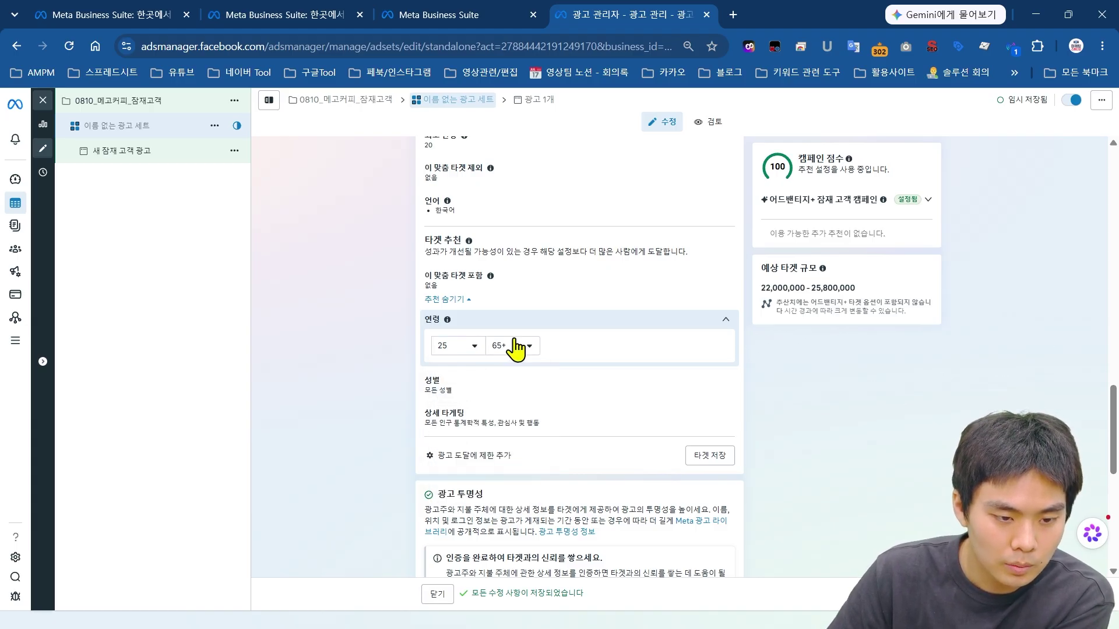
click(516, 347)
scroll(528, 460, up, 4)
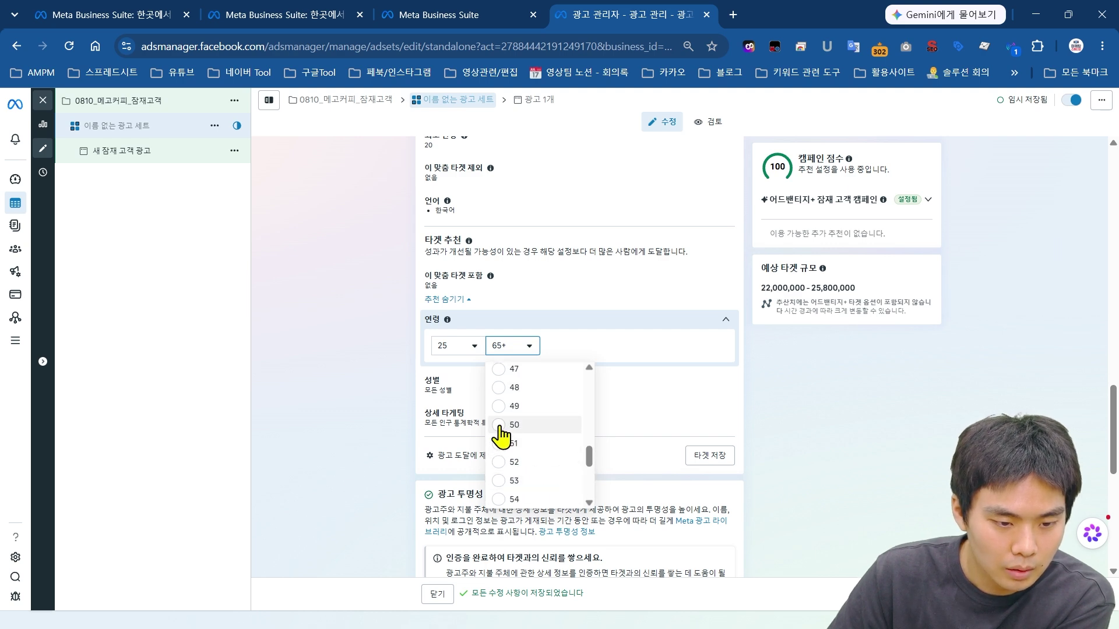
click(499, 427)
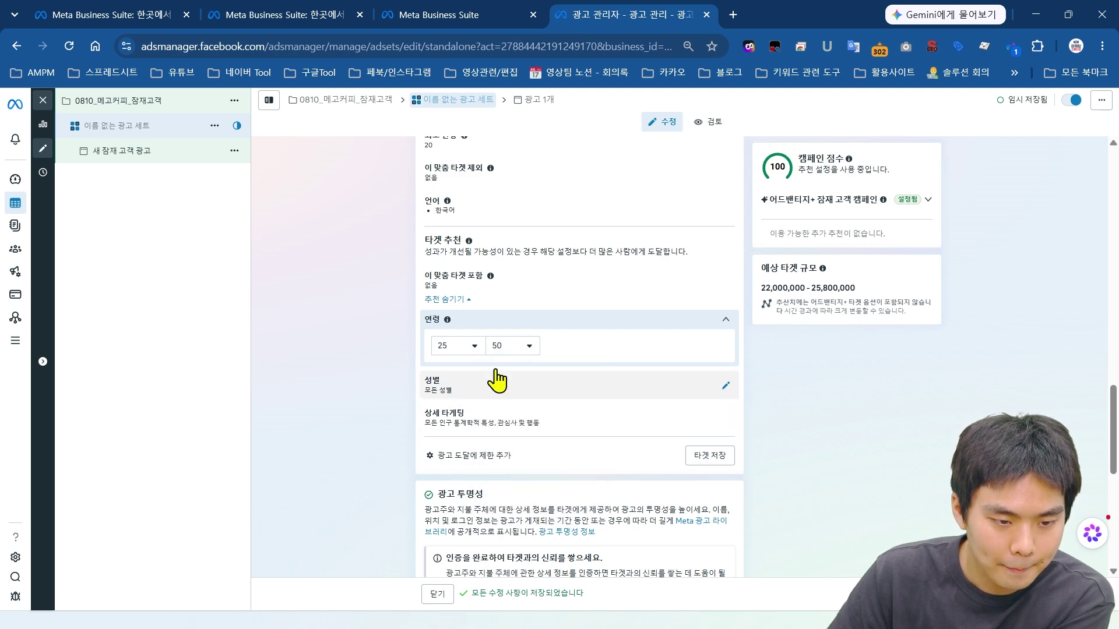
click(463, 350)
click(448, 373)
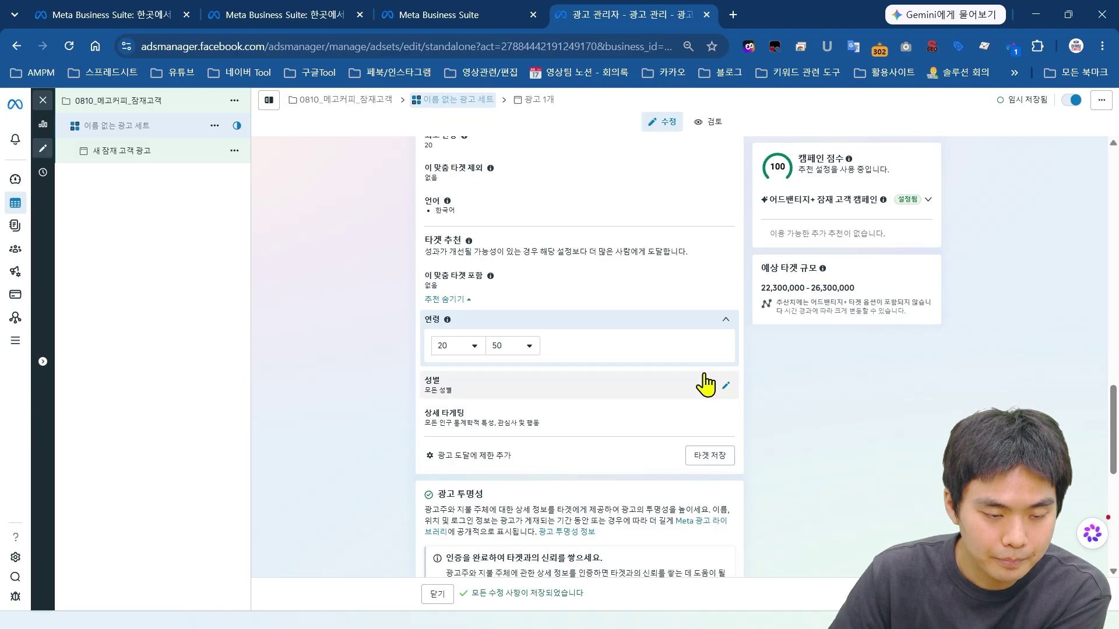
Step: Leave gender set to 전체 (All)
scroll(705, 384, down, 3)
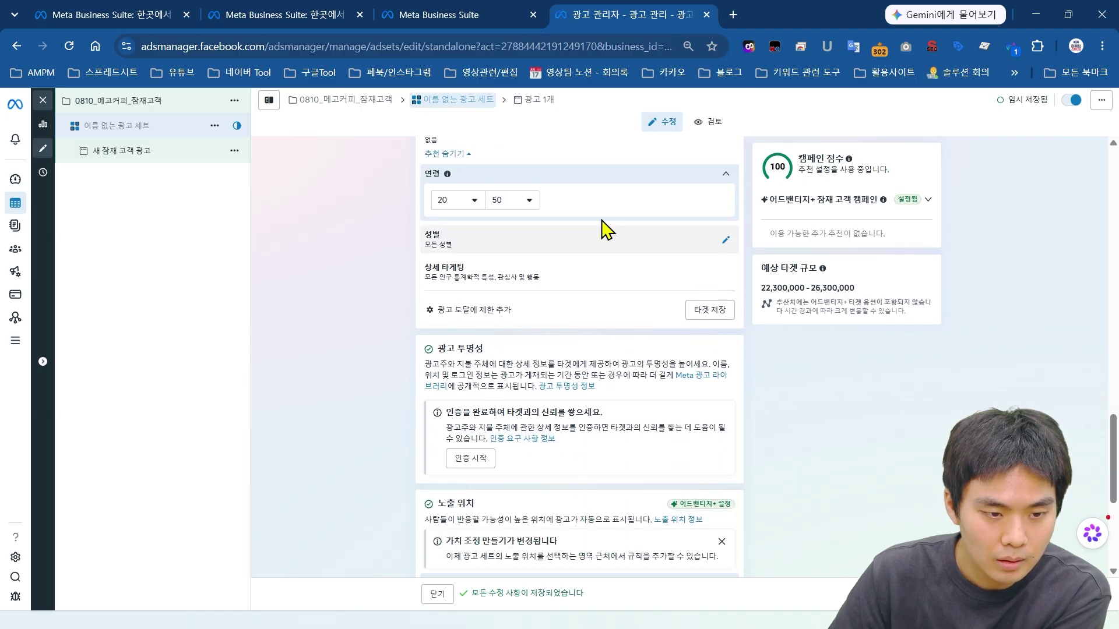
click(533, 238)
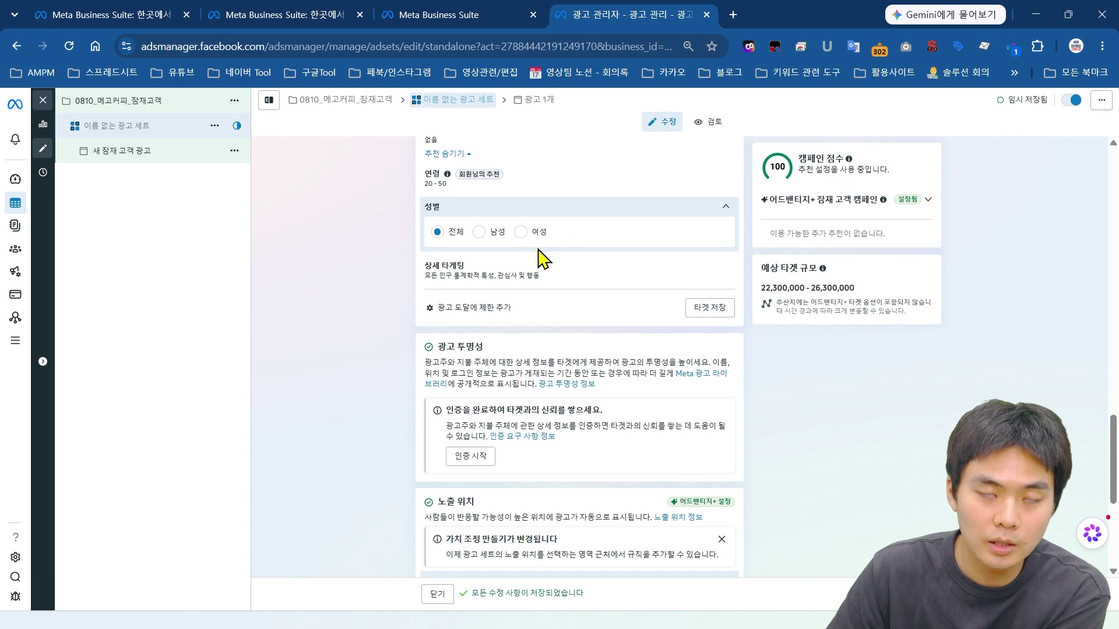
click(607, 215)
scroll(585, 267, up, 3)
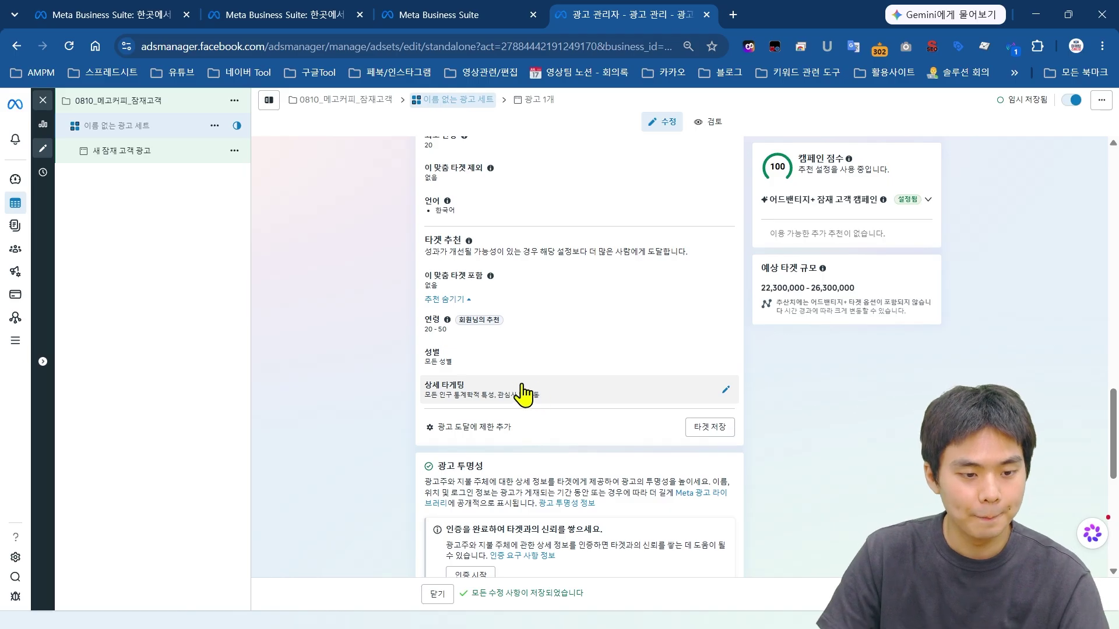
Step: Add 자영업(직업) as a detailed targeting interest
scroll(655, 377, down, 1)
scroll(558, 271, up, 1)
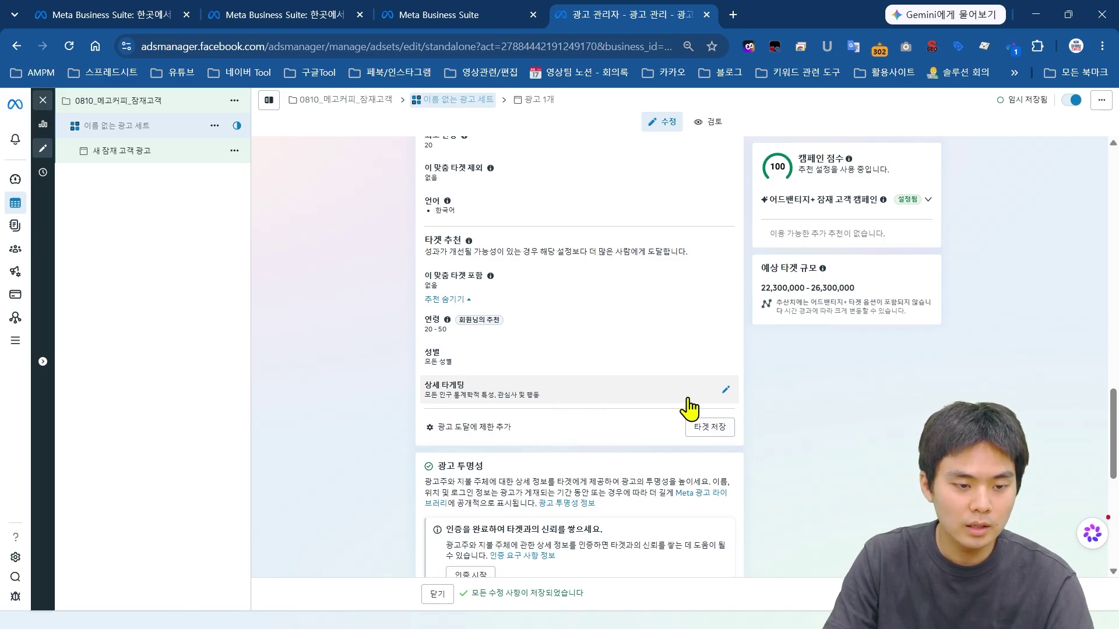
click(449, 396)
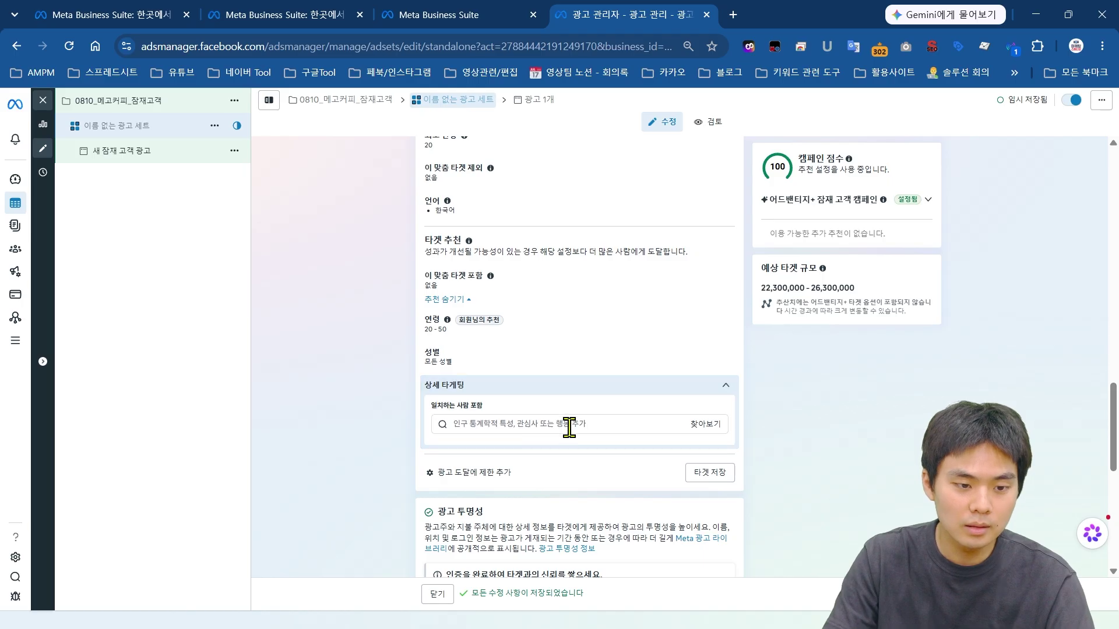
scroll(521, 378, down, 1)
click(518, 351)
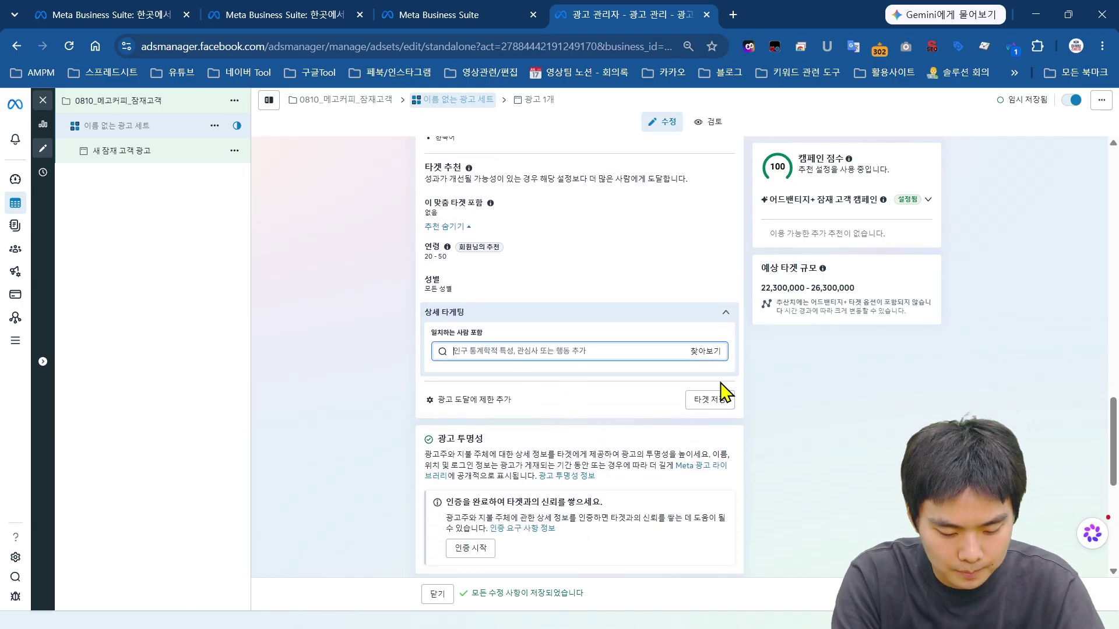
text(자여)
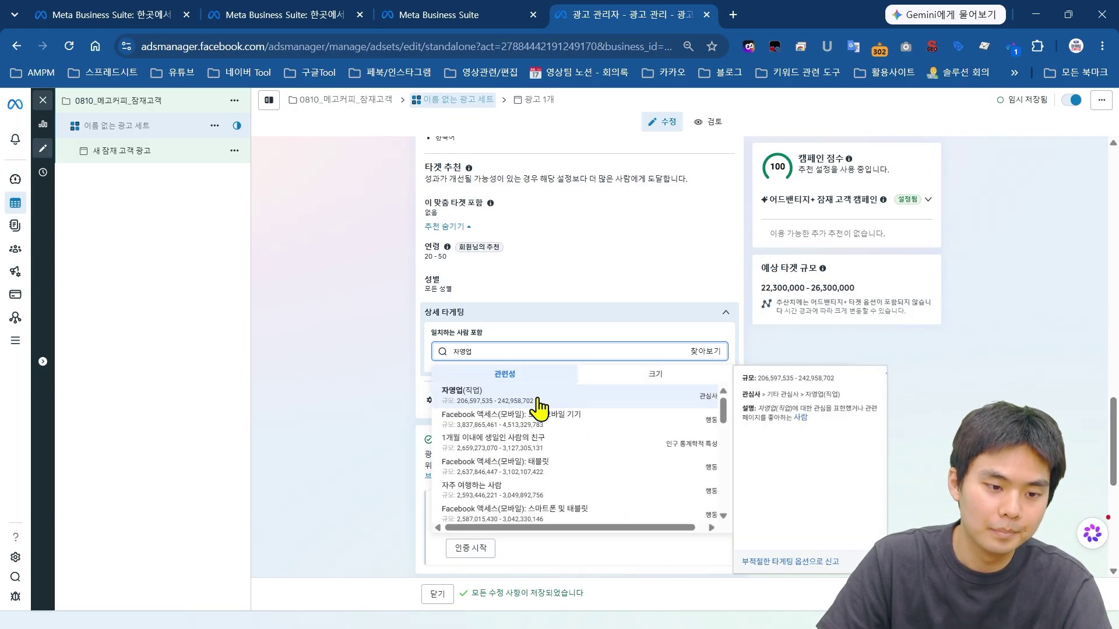
click(525, 381)
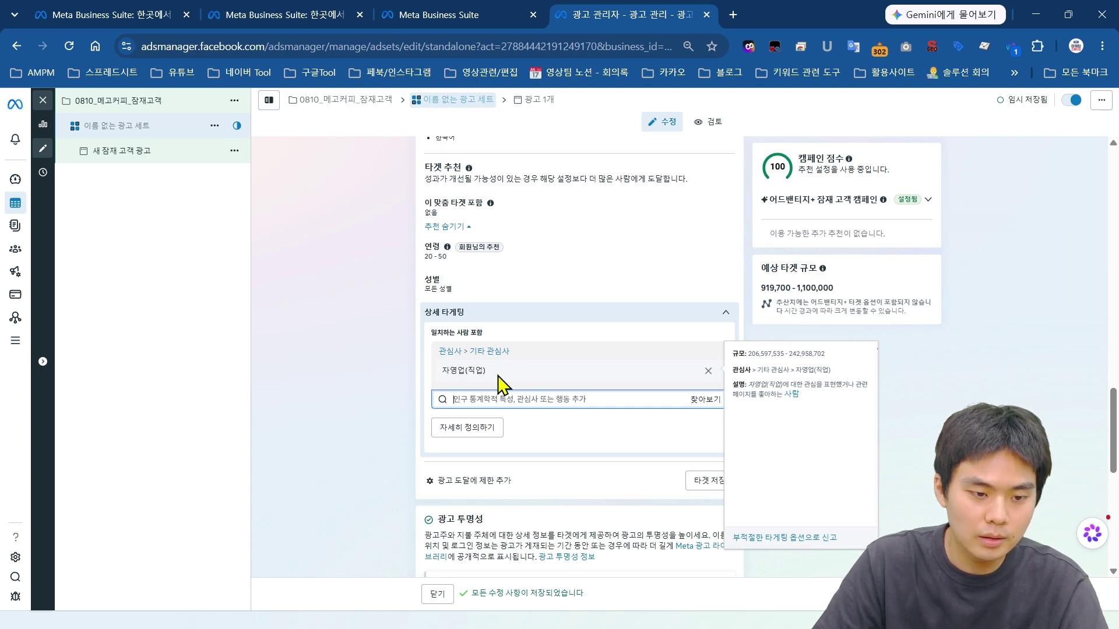
Step: Add Coffeehouses (coffee) as a second detailed targeting interest
click(494, 400)
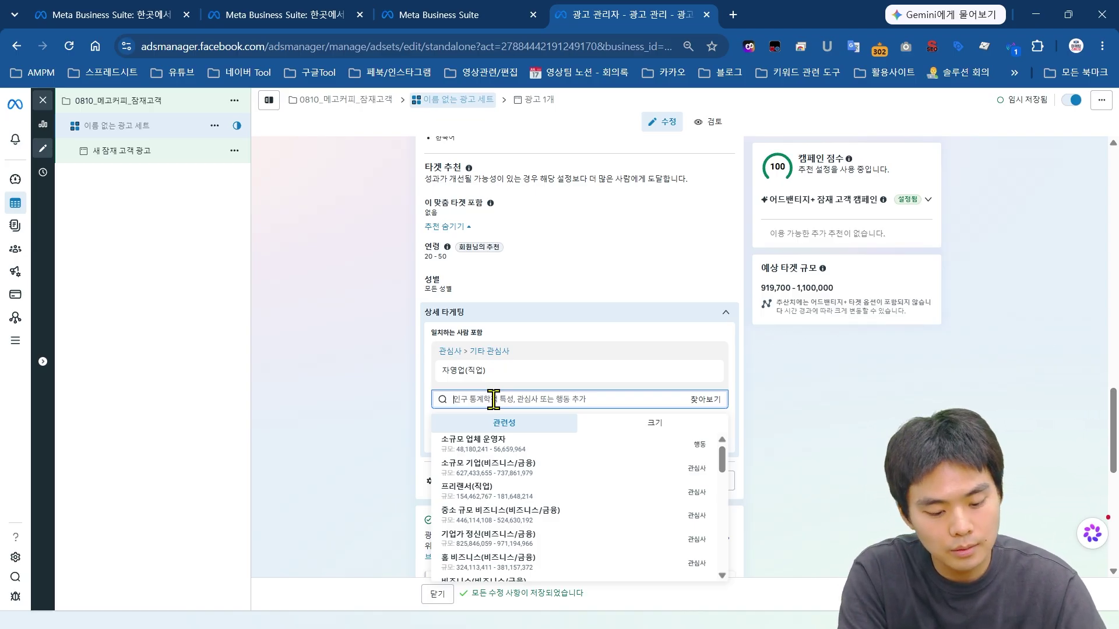
text(ㅋ)
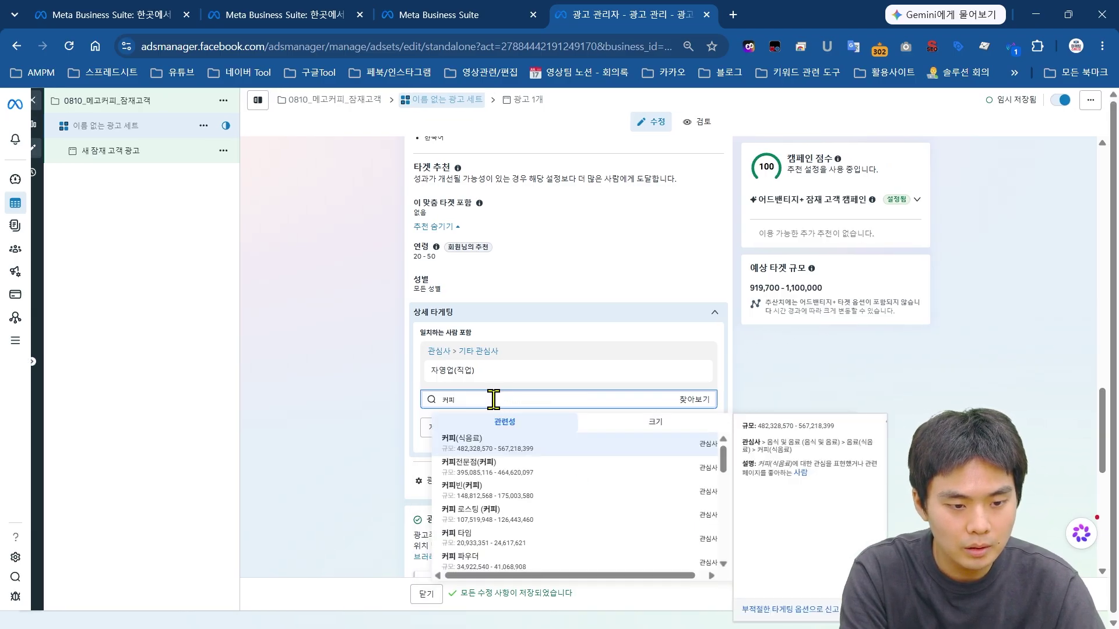
click(493, 463)
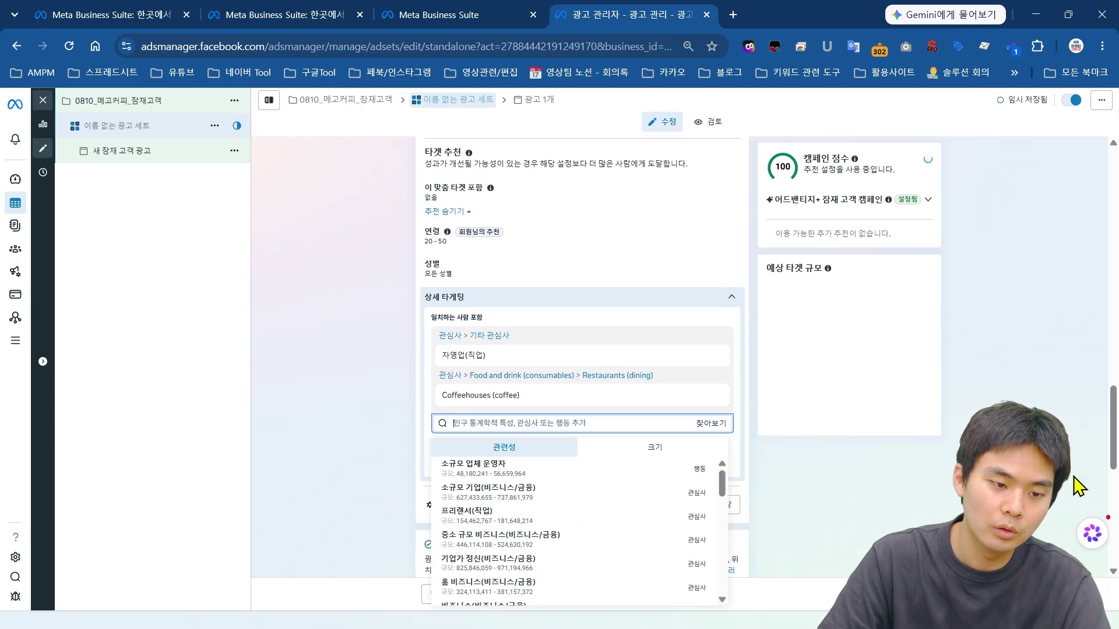
scroll(583, 344, down, 1)
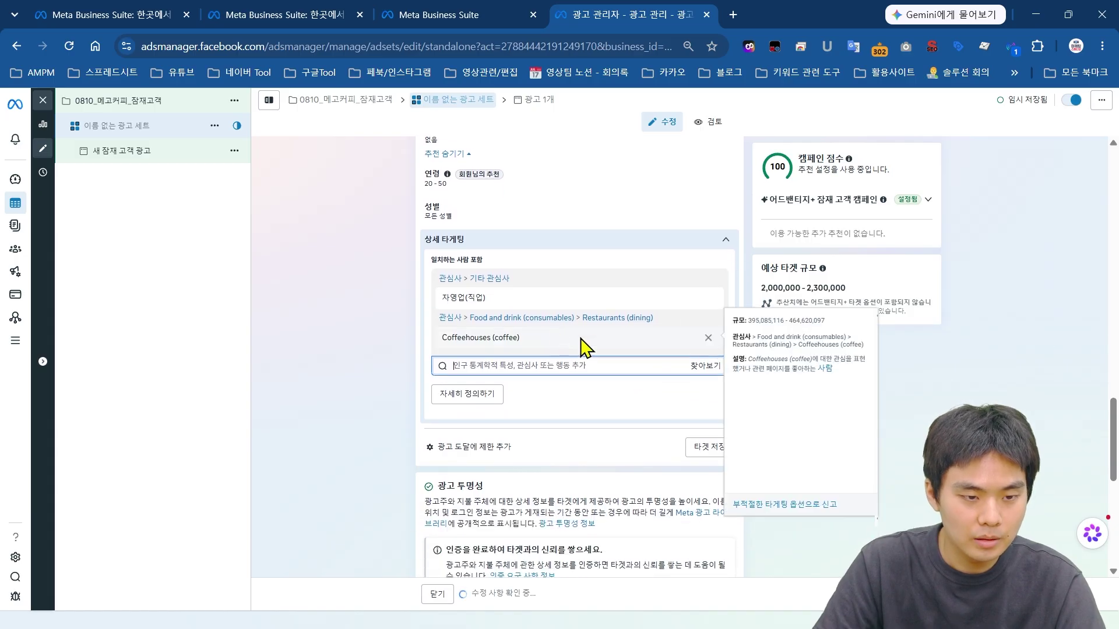
click(513, 364)
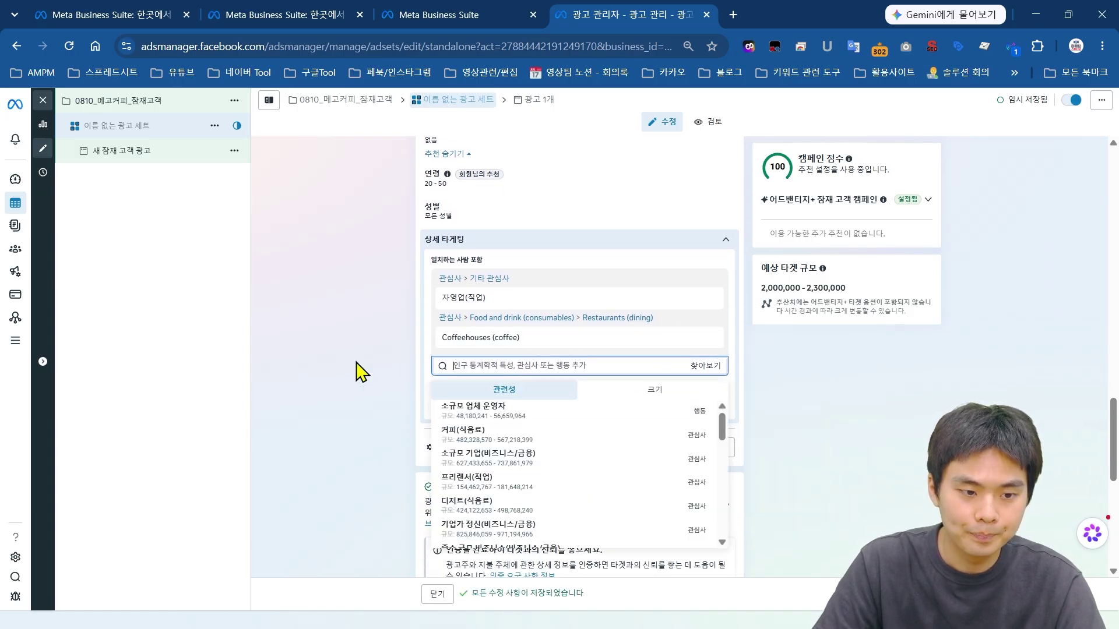
click(362, 369)
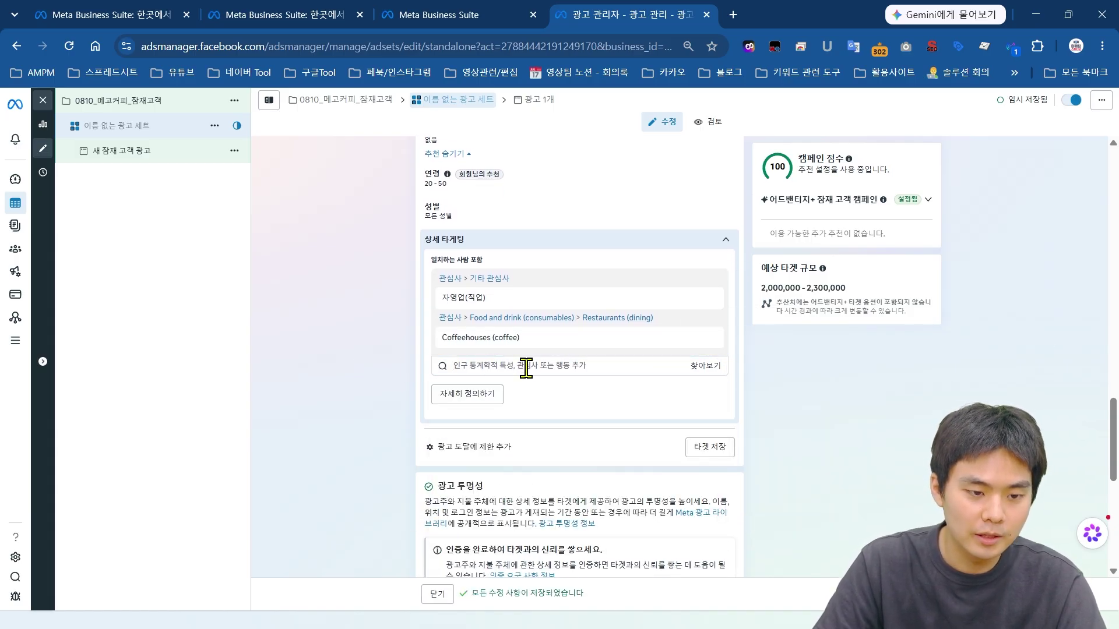
click(539, 370)
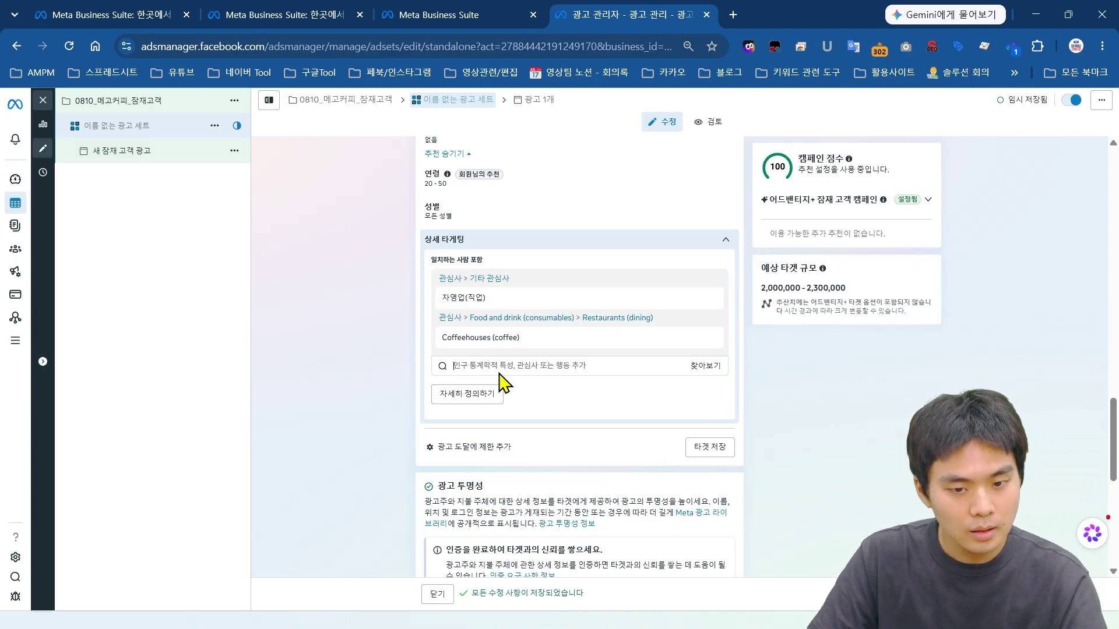
Step: Expand 노출 위치 details: all devices, Facebook, Instagram, Audience Network, 17 placements
scroll(641, 373, down, 2)
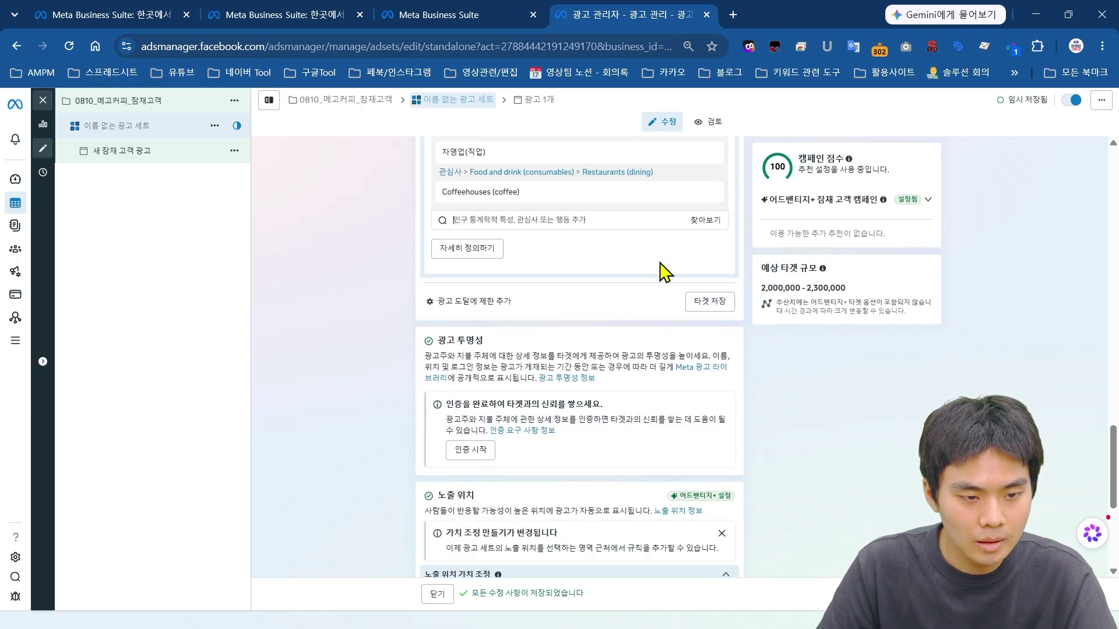
scroll(525, 291, up, 1)
scroll(618, 333, down, 1)
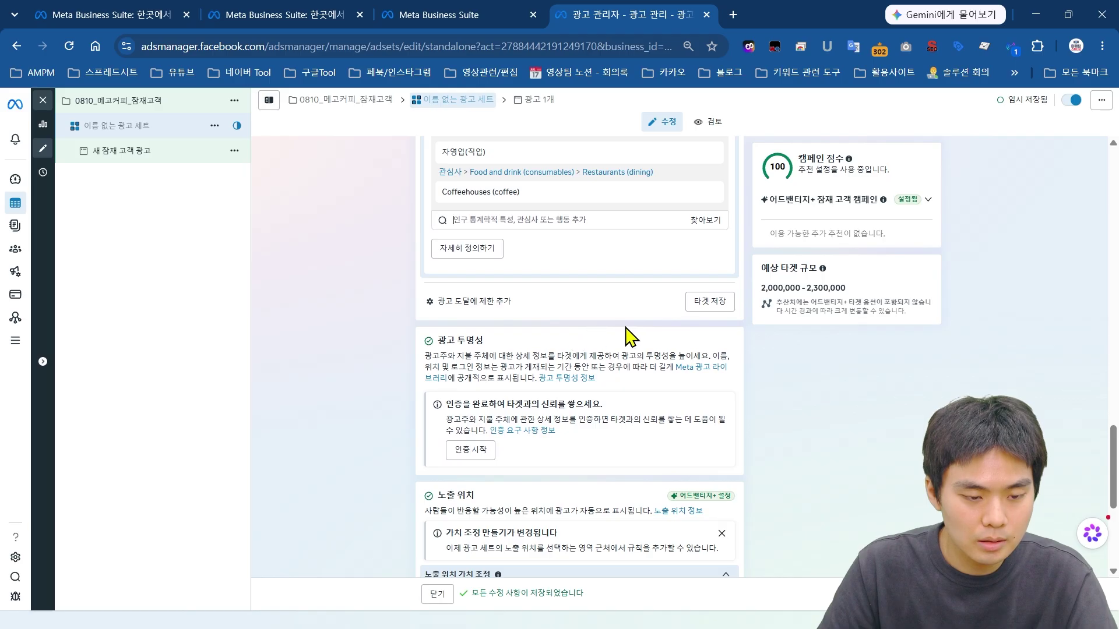
scroll(635, 337, down, 2)
scroll(637, 316, down, 2)
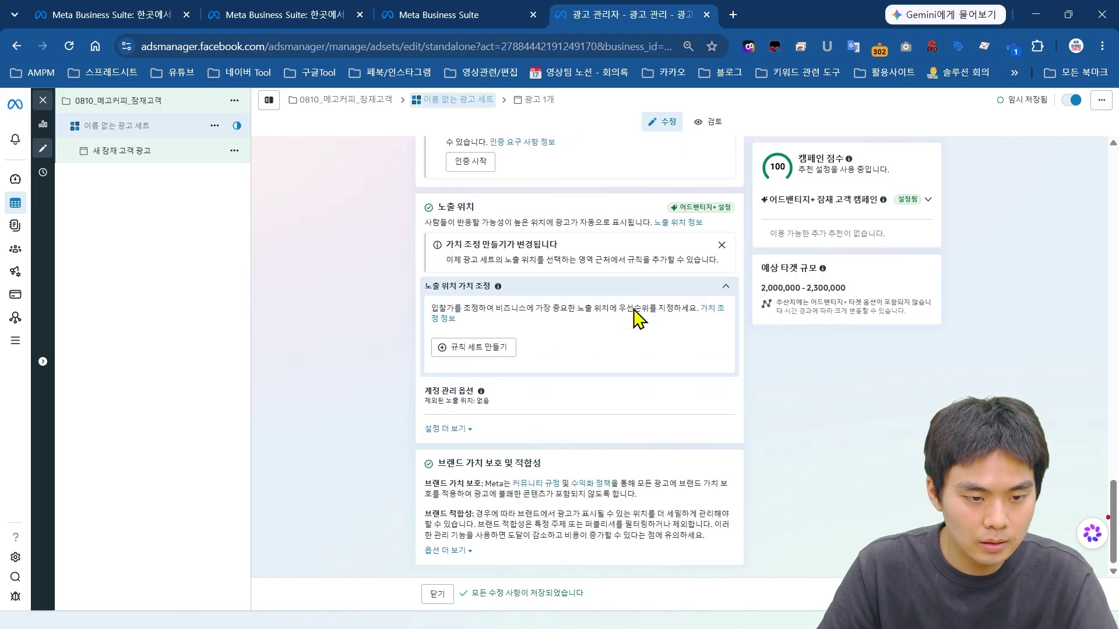
scroll(524, 330, up, 2)
scroll(560, 285, up, 1)
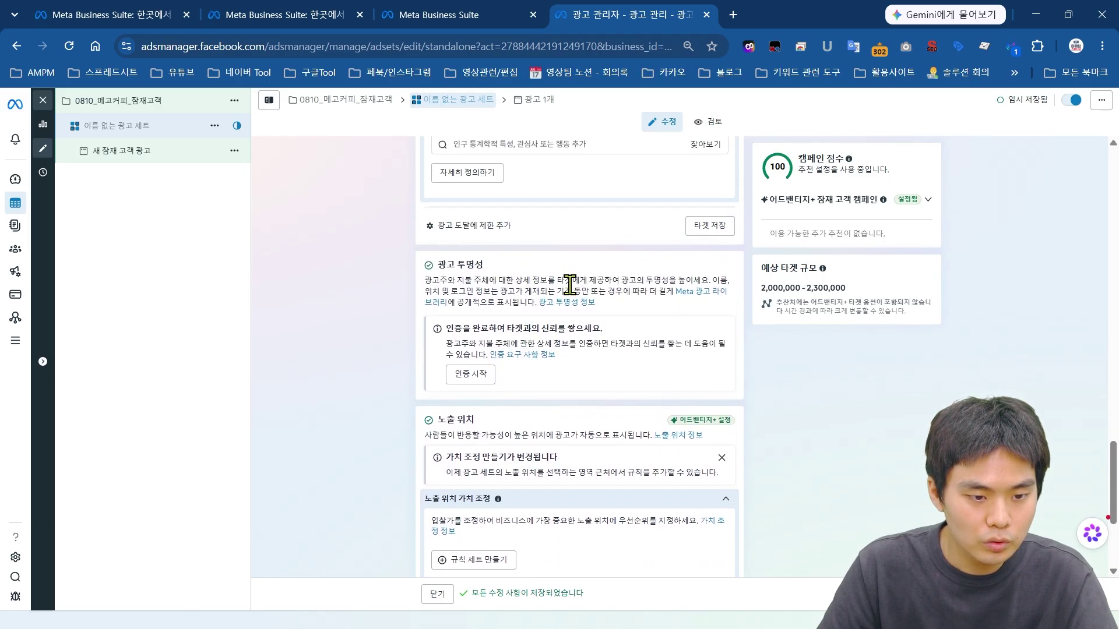
scroll(583, 285, down, 1)
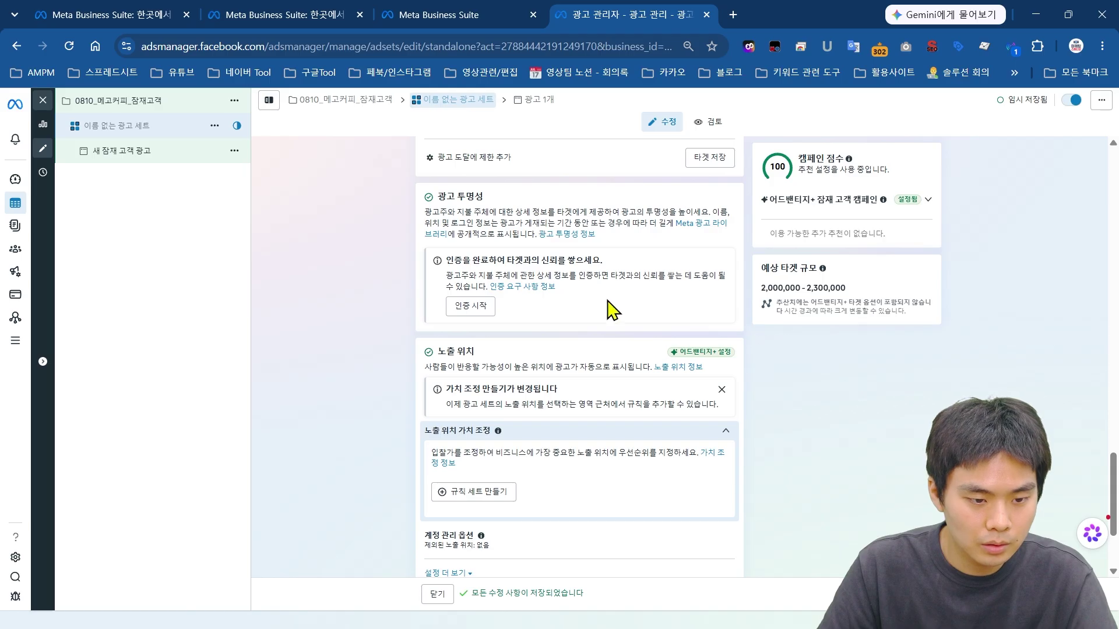
scroll(609, 307, down, 2)
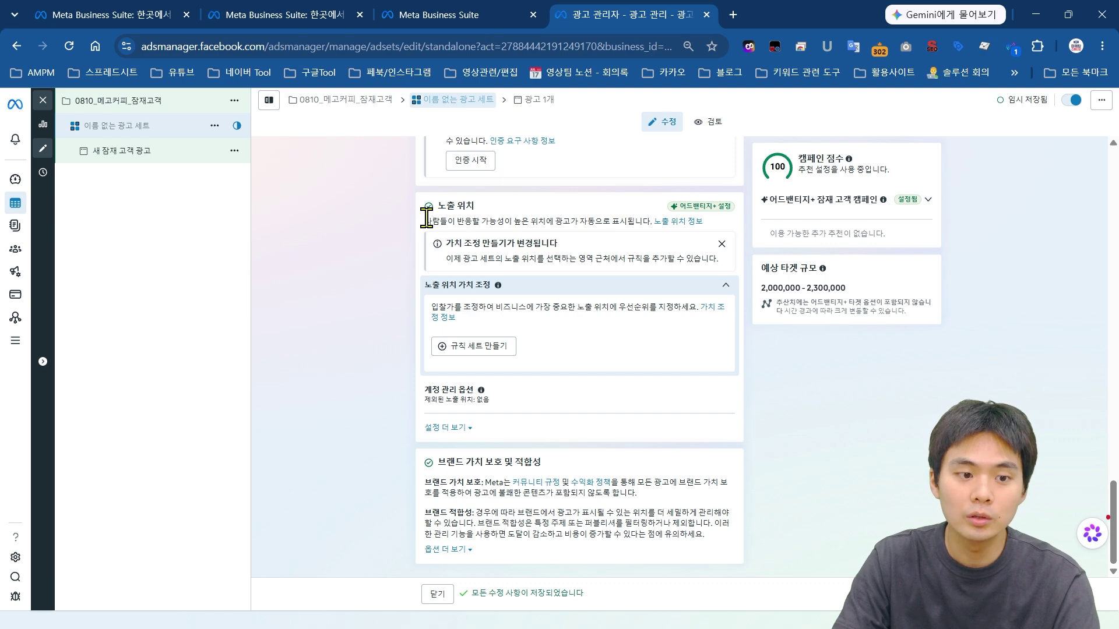
click(460, 429)
scroll(645, 368, down, 3)
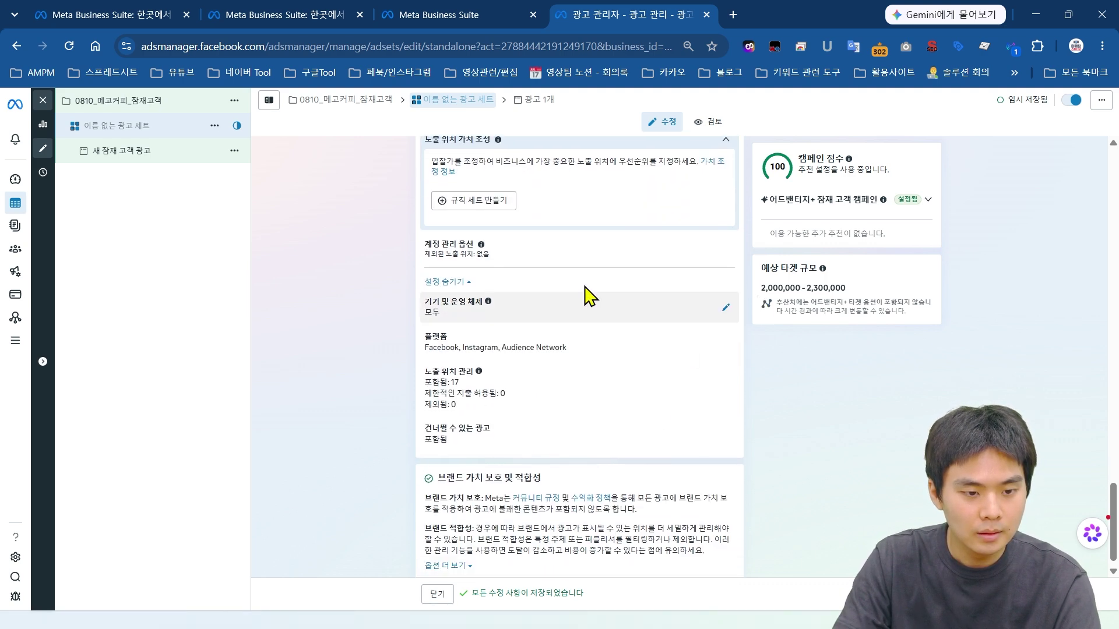
click(449, 292)
click(450, 428)
scroll(758, 412, down, 3)
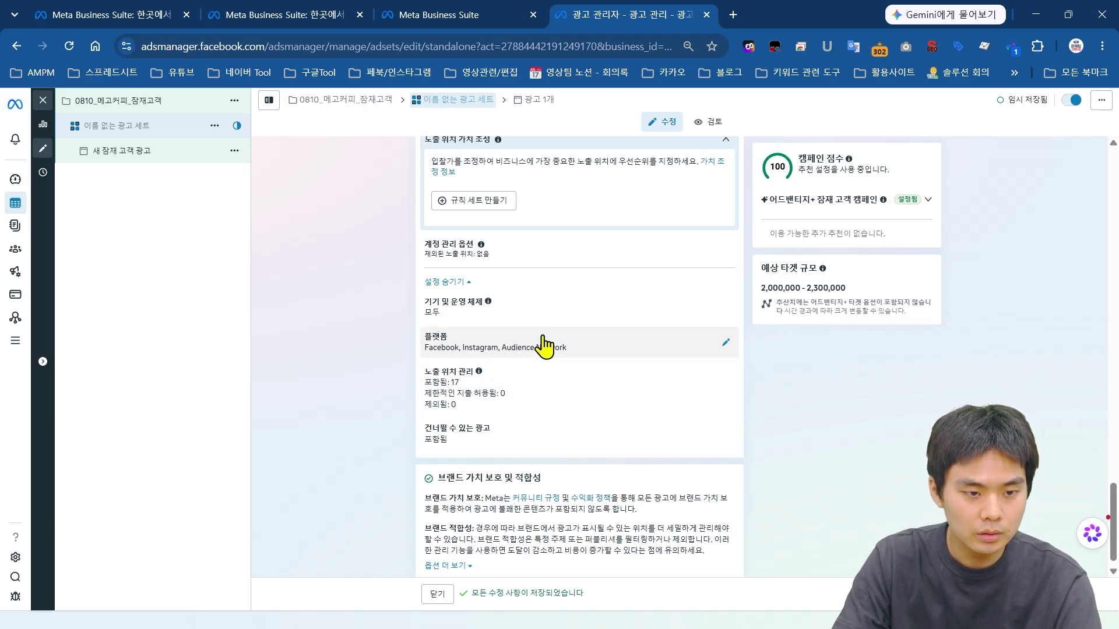
Step: Uncheck Audience Network and exclude the search-results placements, then collapse the placements panel
click(498, 353)
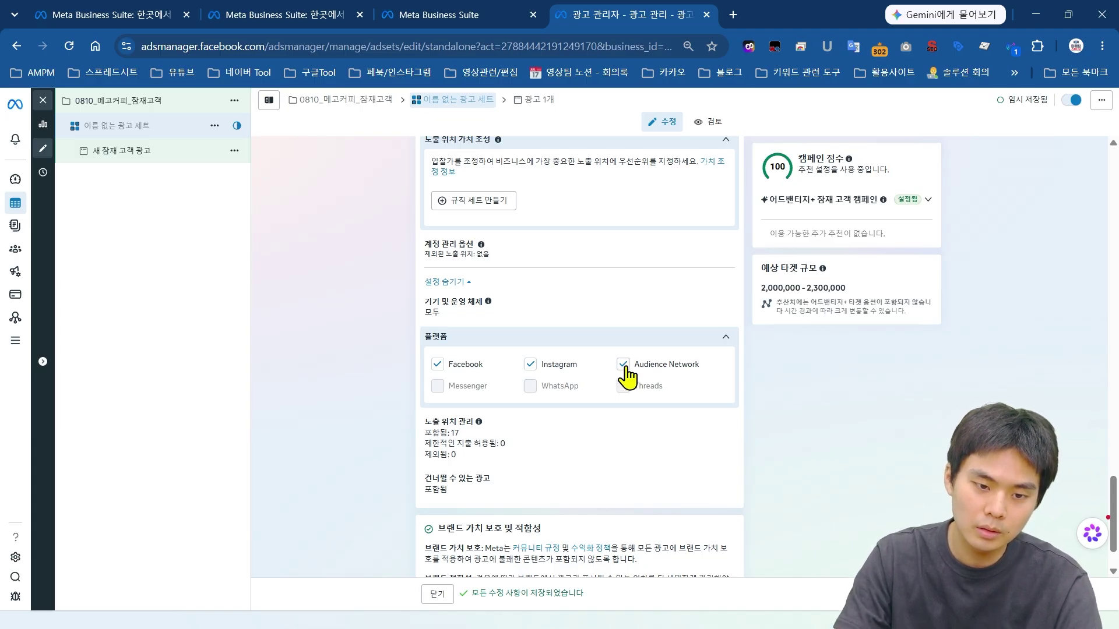
click(623, 364)
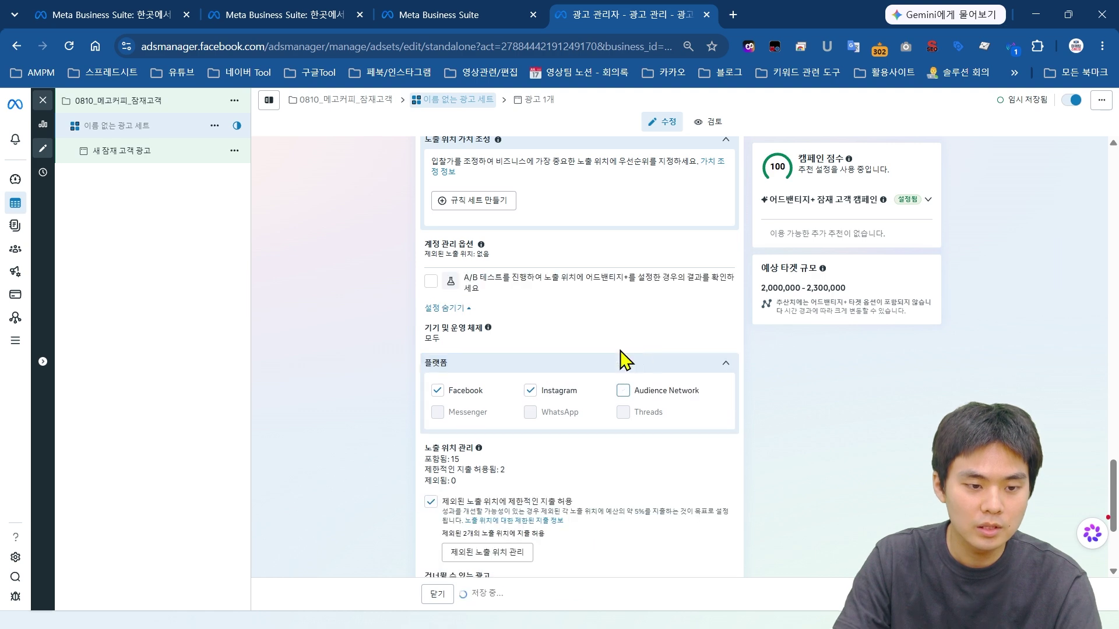
click(679, 367)
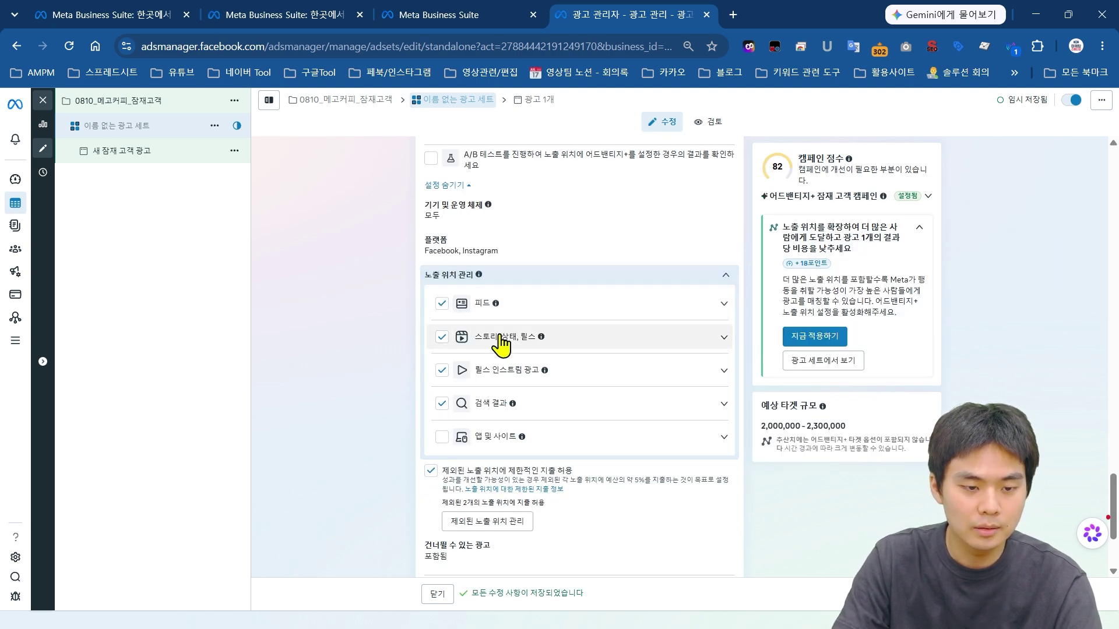
click(532, 406)
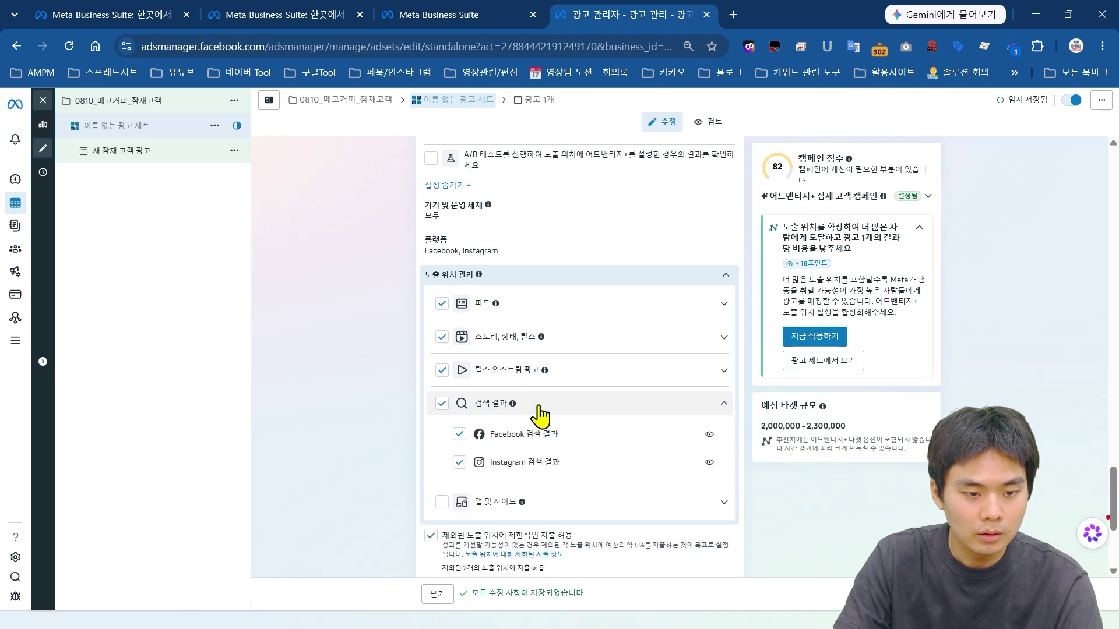
click(441, 405)
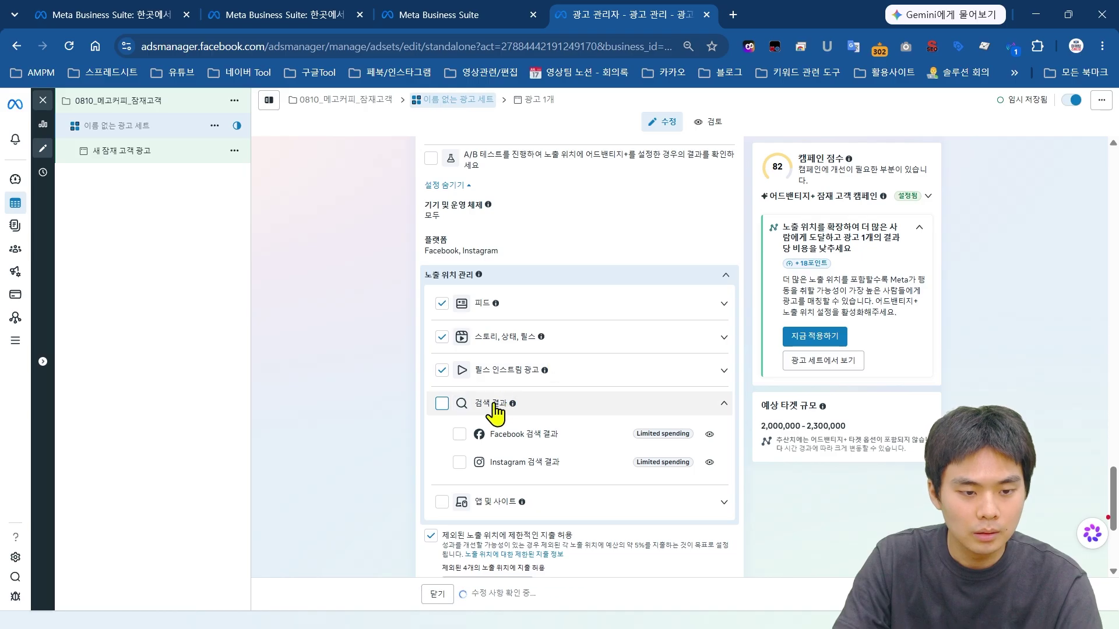
click(442, 371)
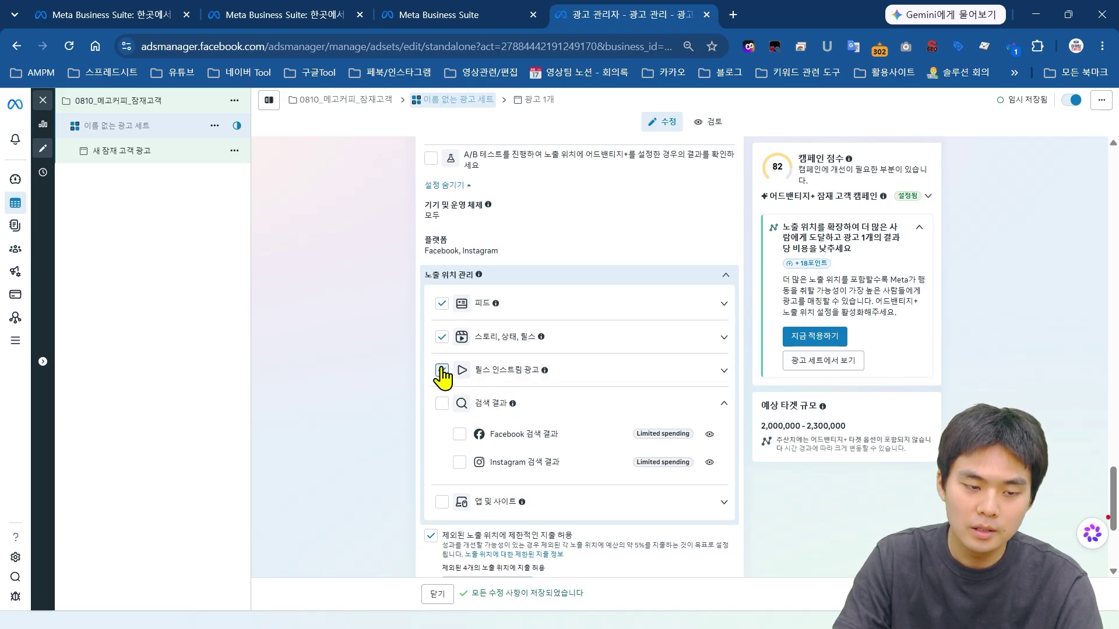
click(442, 338)
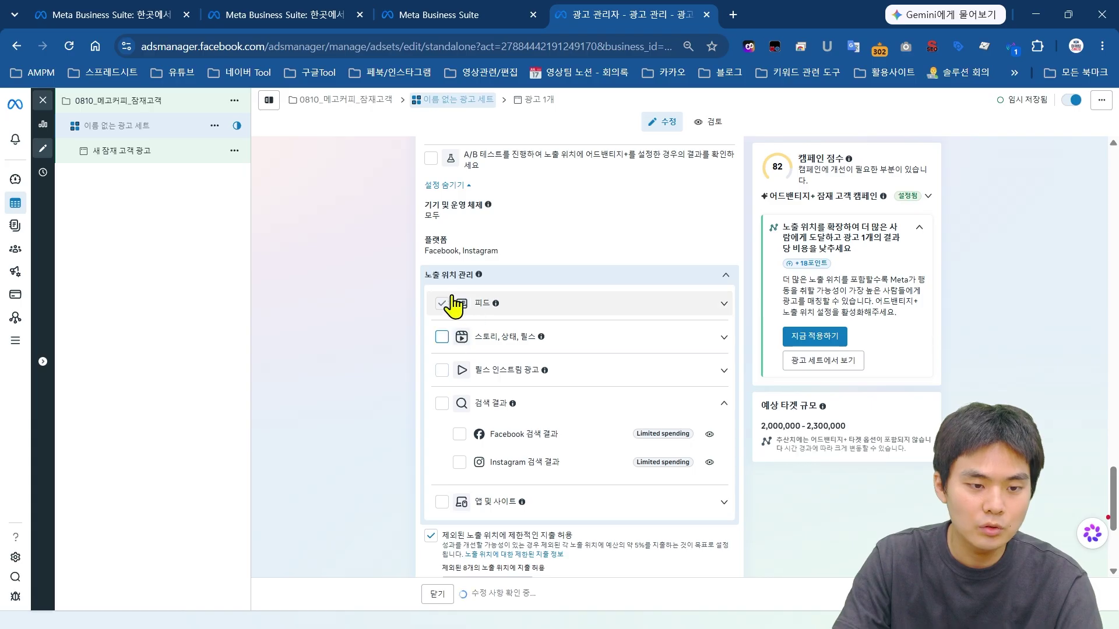
click(510, 310)
click(527, 312)
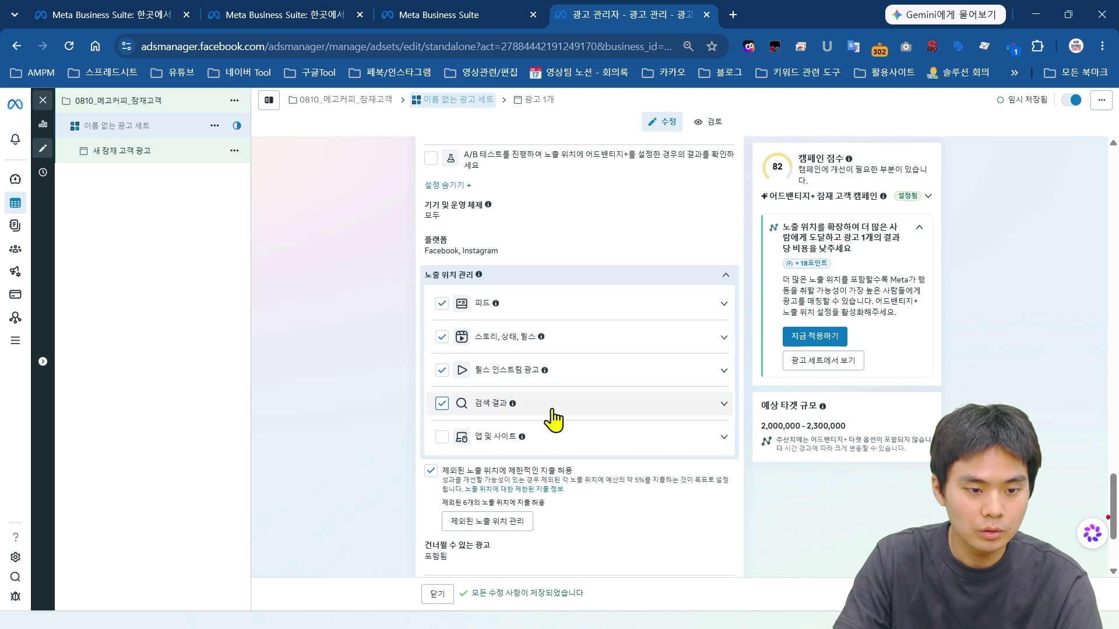
click(441, 408)
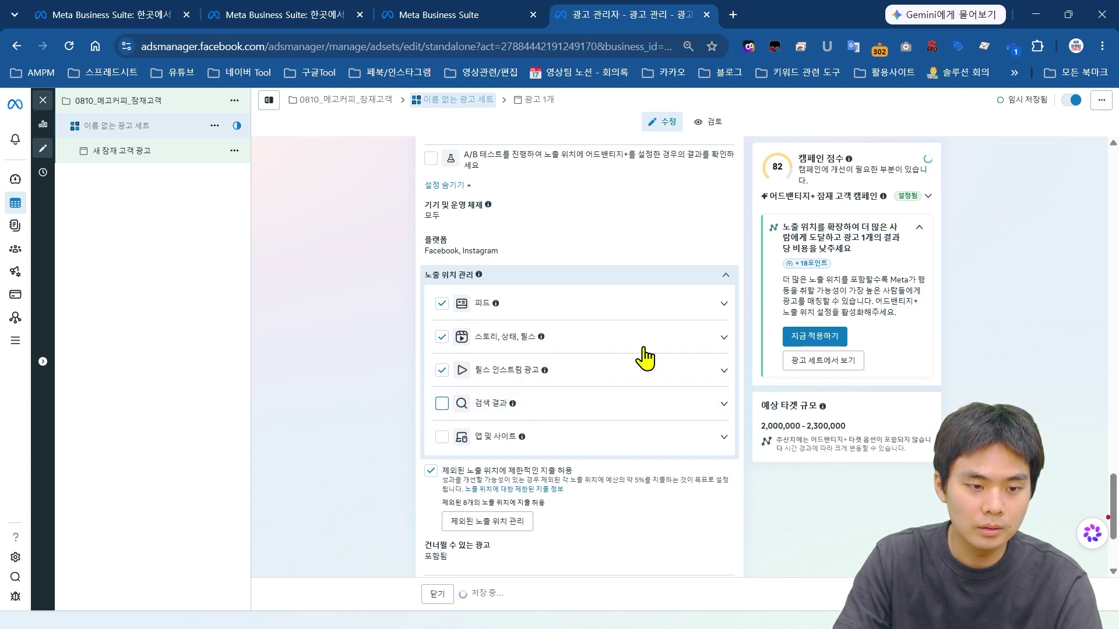
click(622, 280)
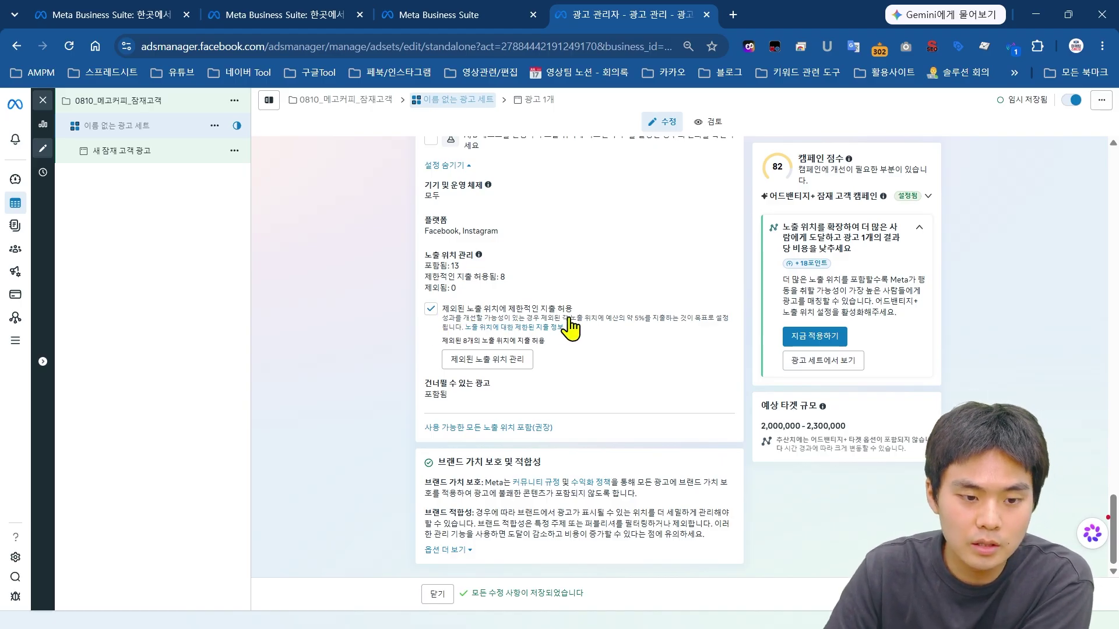
Step: Recheck the platform choices and collapse them to the Facebook, Instagram summary
click(535, 235)
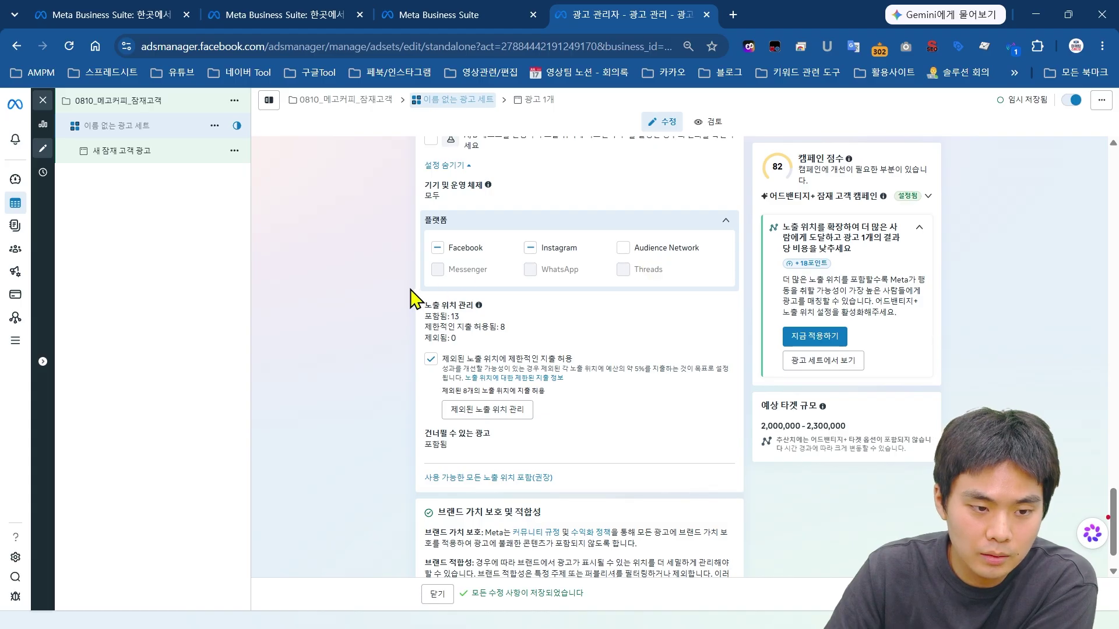
click(663, 235)
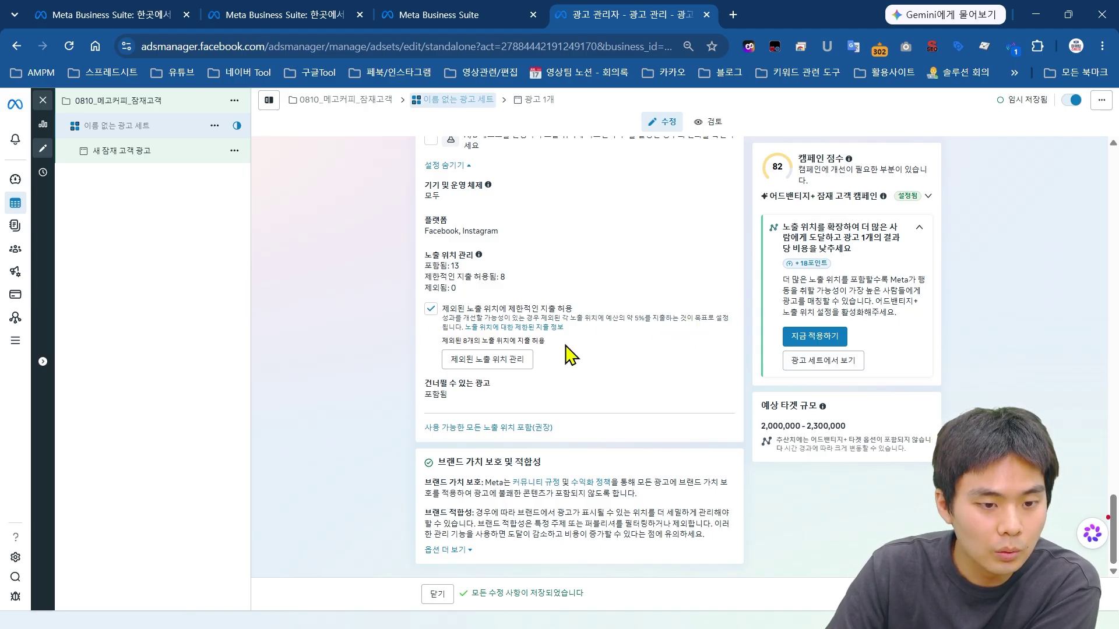
click(500, 227)
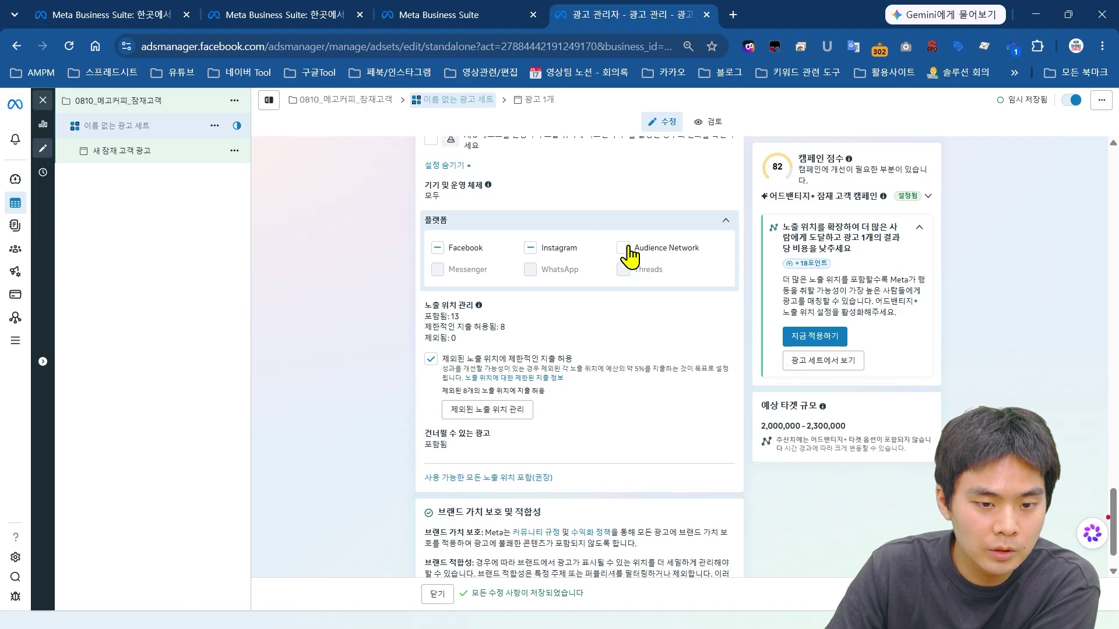
click(650, 224)
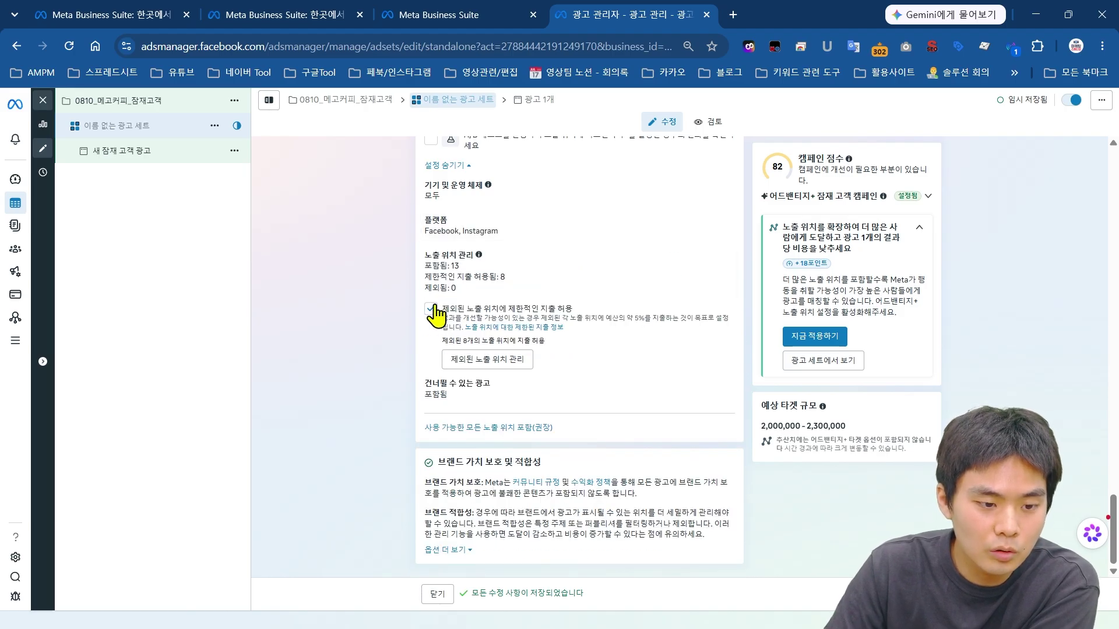
click(542, 230)
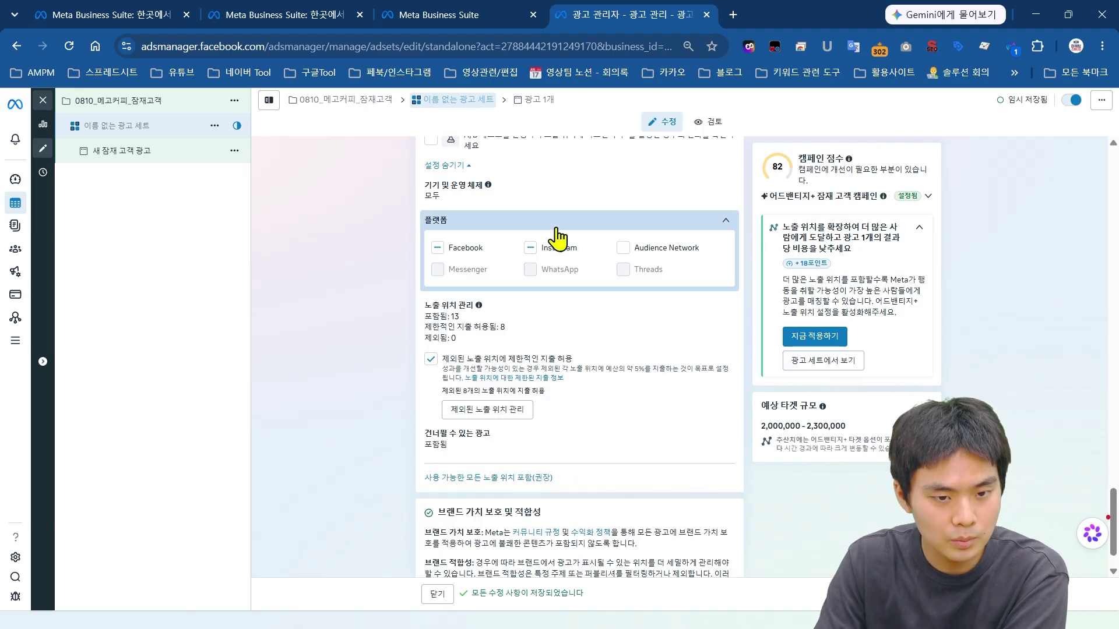
click(637, 219)
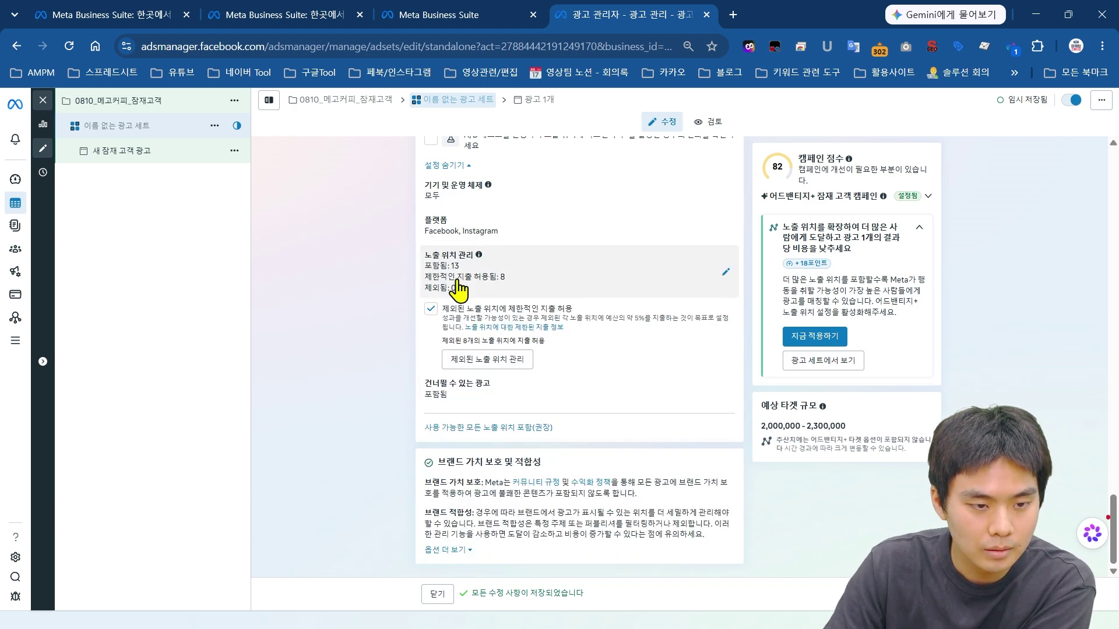
scroll(425, 407, up, 5)
scroll(389, 434, up, 10)
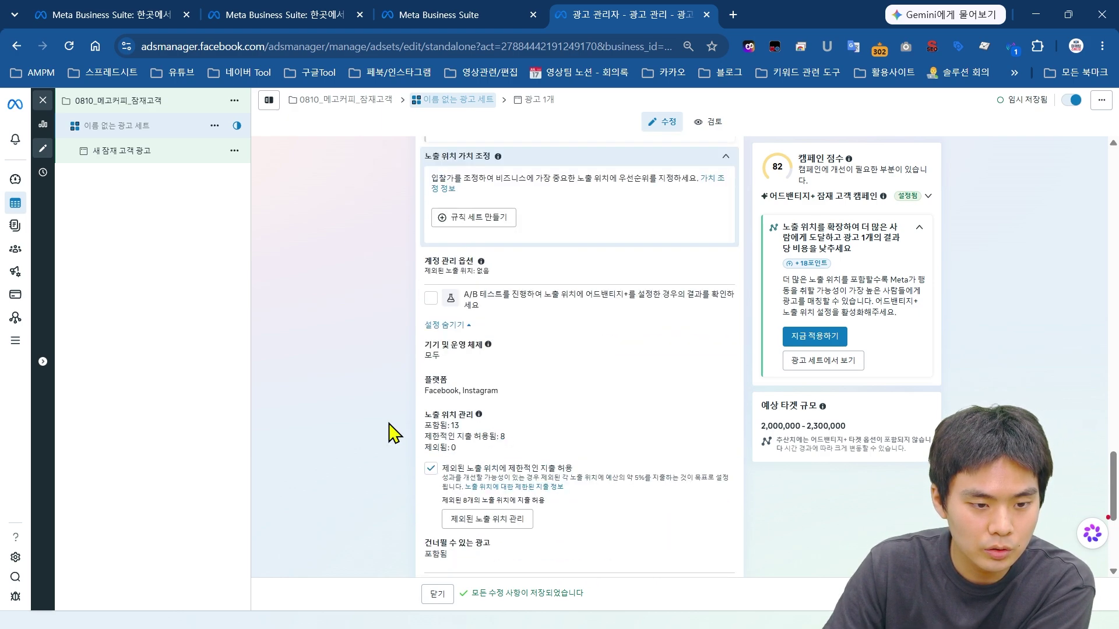
Step: Type 인스턴트폼_자영업2050 into the Ad set name field at the top
scroll(408, 431, up, 5)
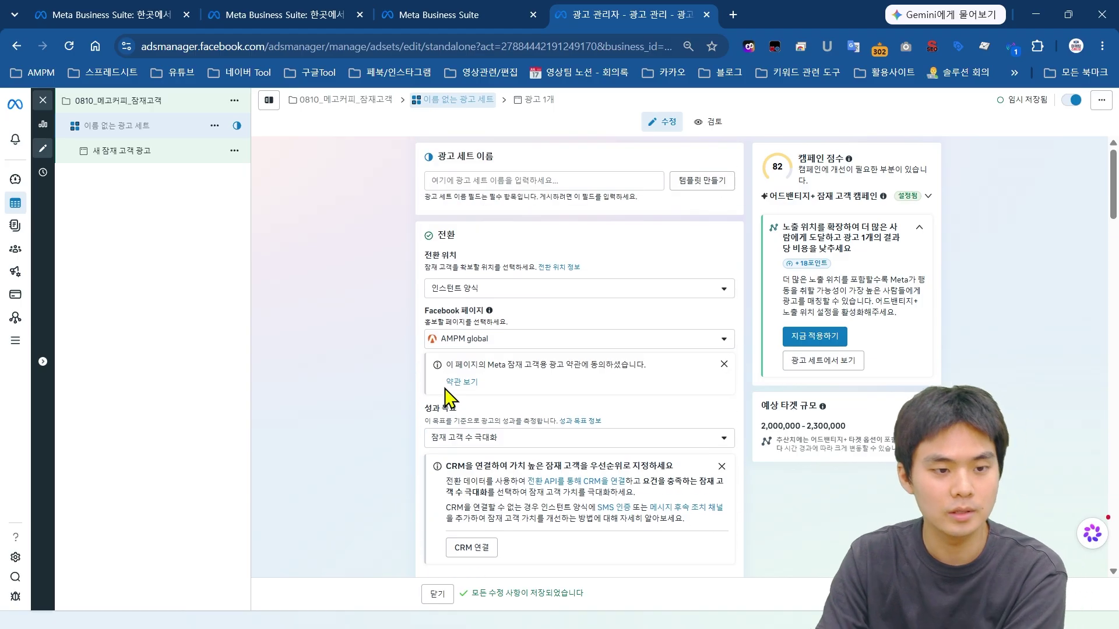
click(560, 179)
text(이)
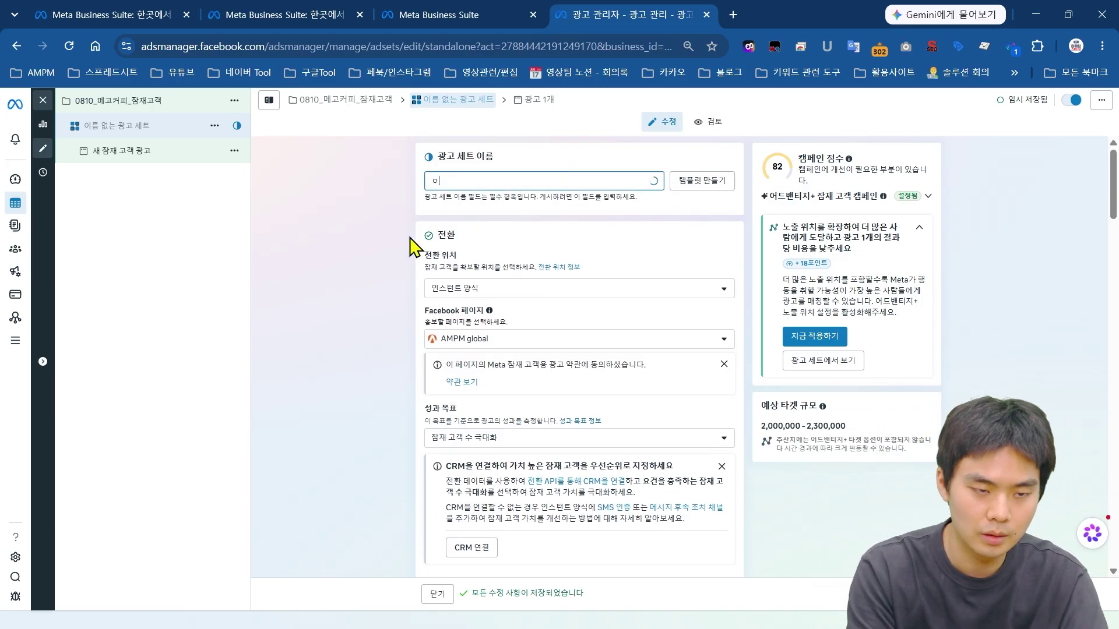
text(ㄴㅅ)
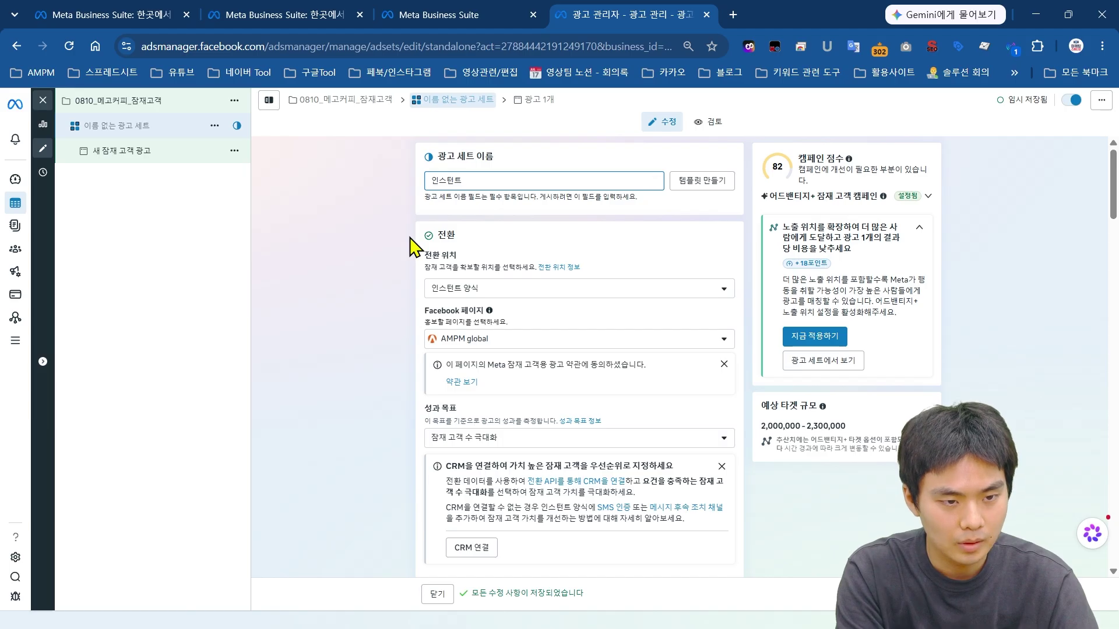
text(_)
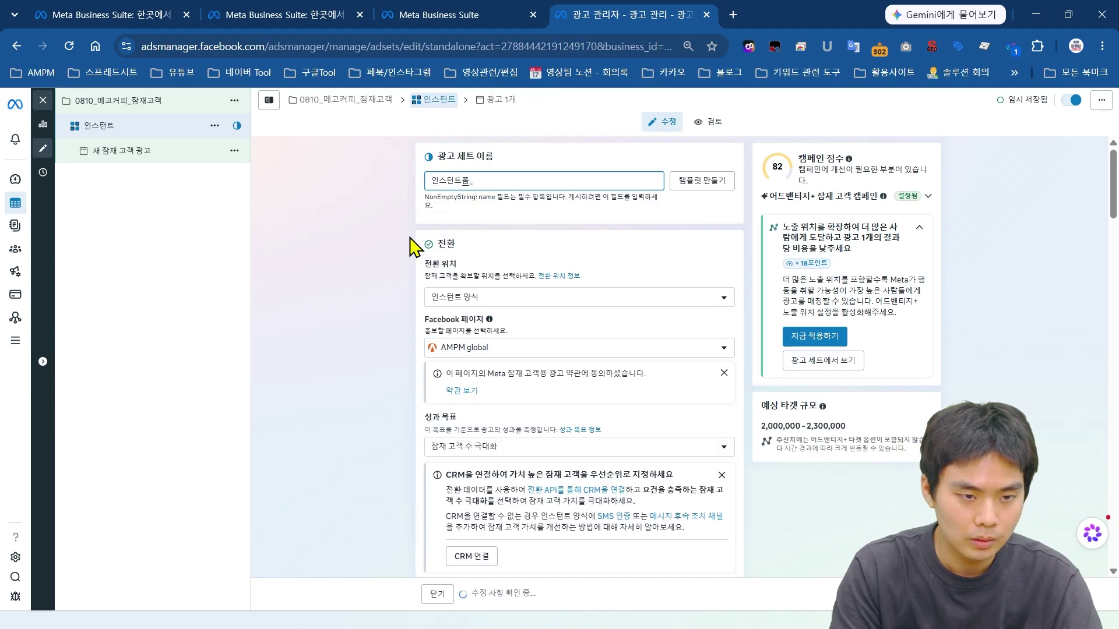
scroll(379, 245, down, 15)
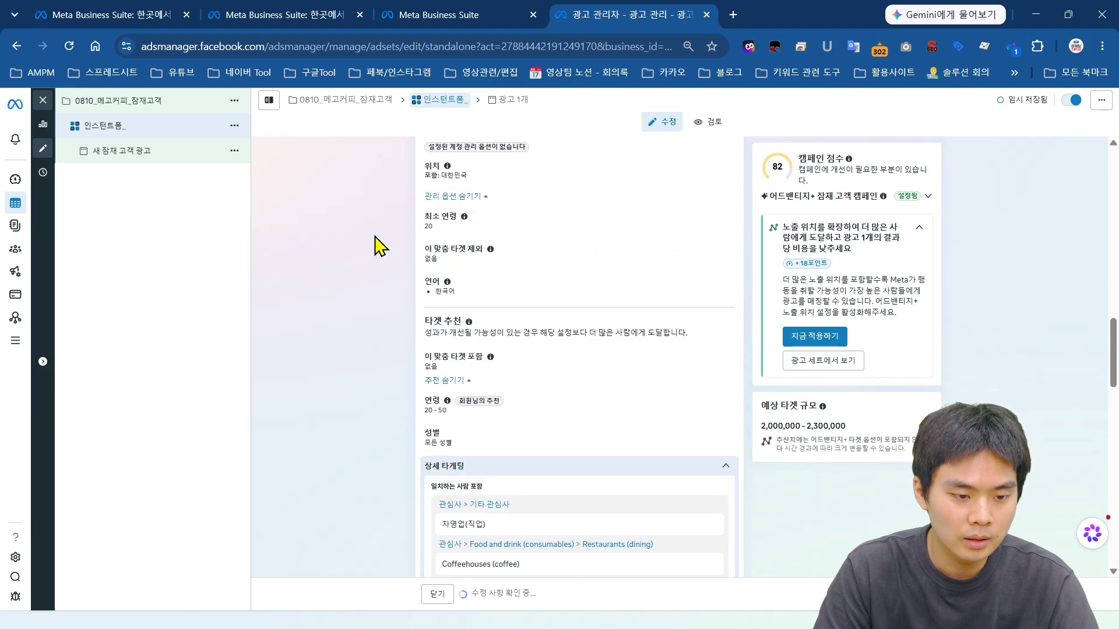
scroll(375, 270, up, 8)
scroll(467, 362, down, 7)
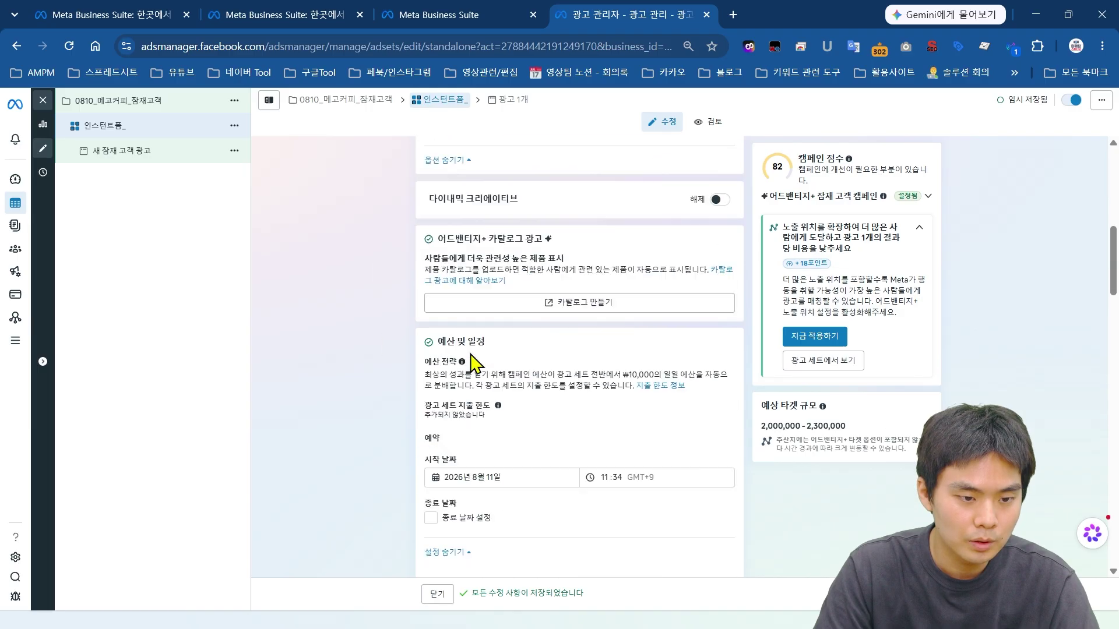
text(지)
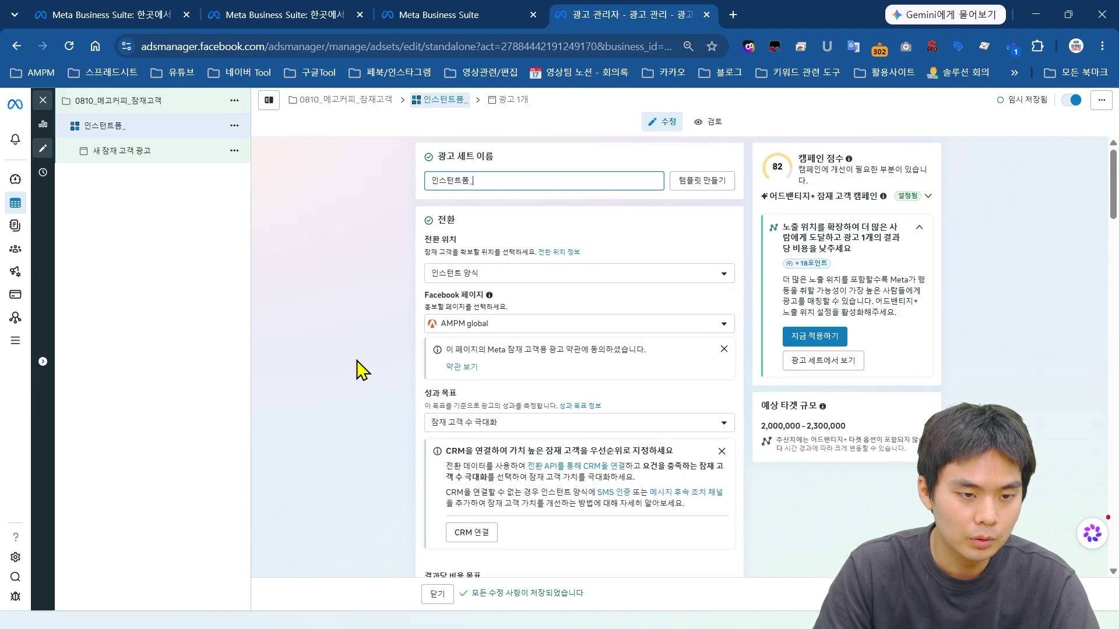
text(영업2050)
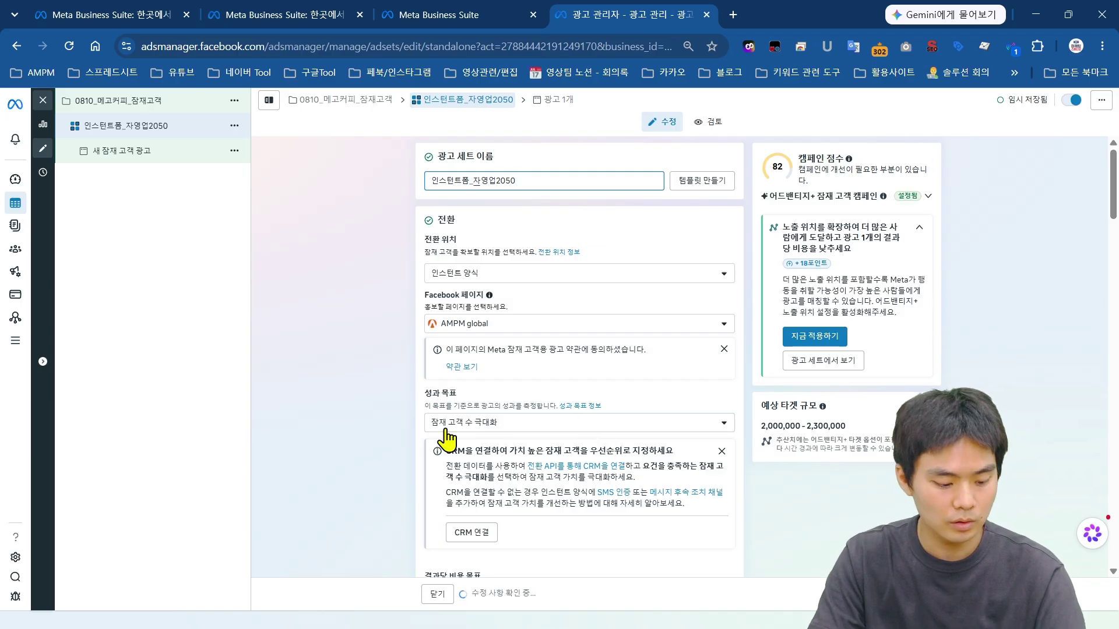
scroll(373, 382, down, 5)
Step: Open the ad and replace its default name with 메고커피
click(1084, 593)
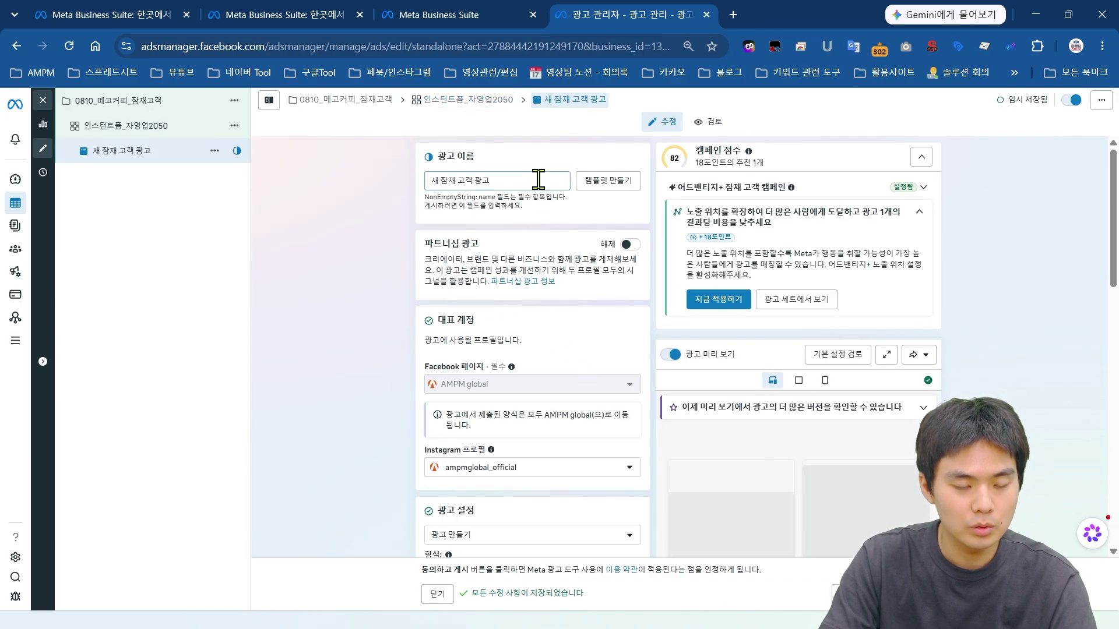
scroll(536, 180, down, 15)
scroll(528, 180, up, 15)
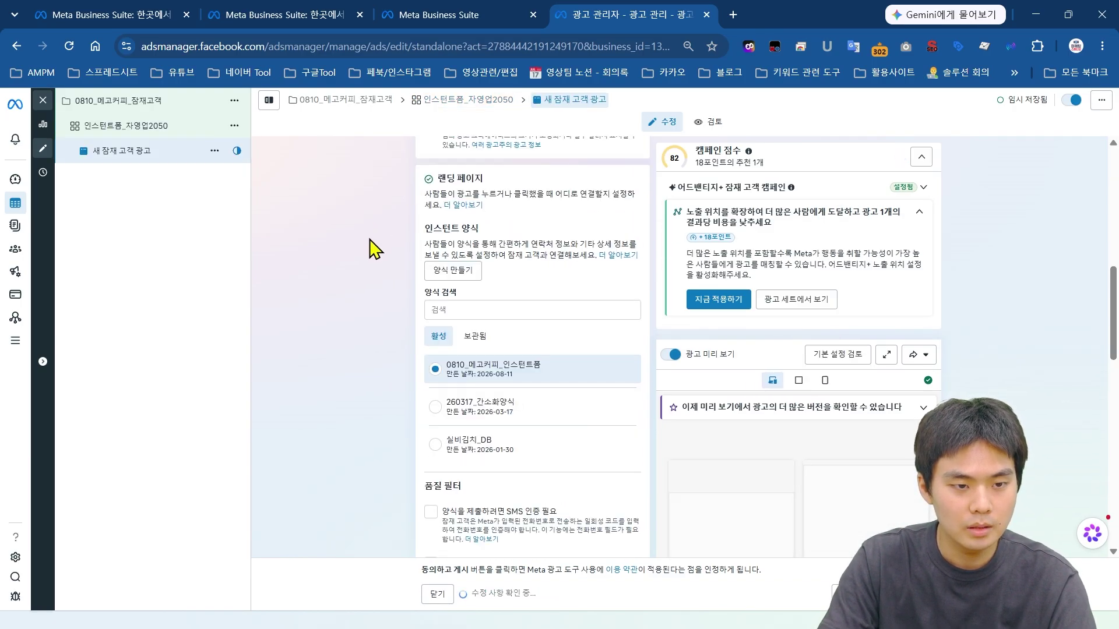
click(500, 181)
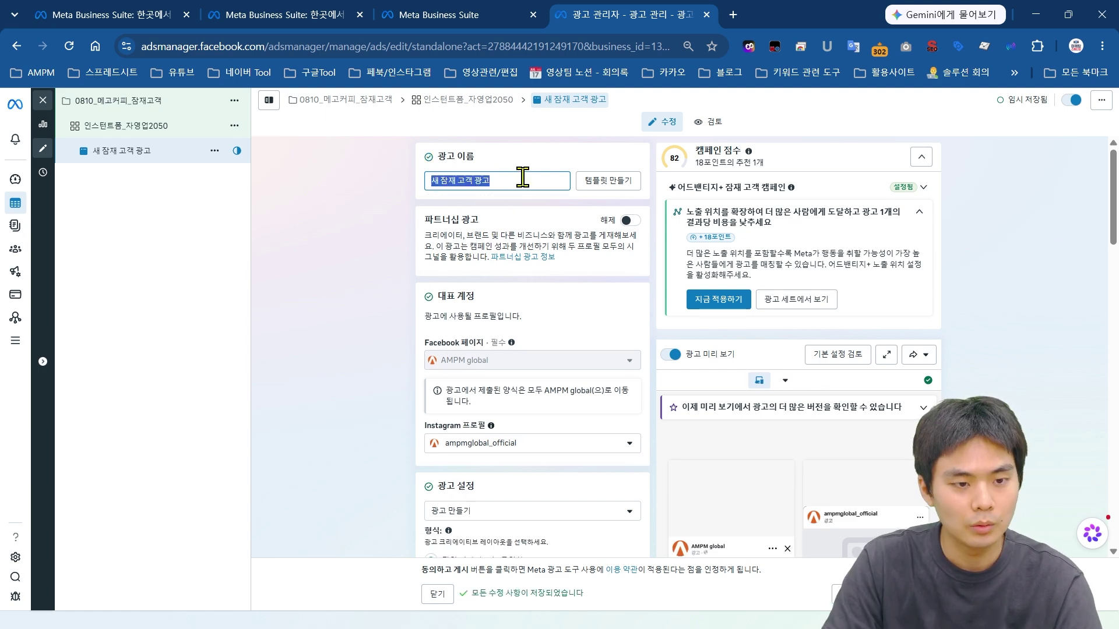
drag(527, 184, 389, 187)
text(멕)
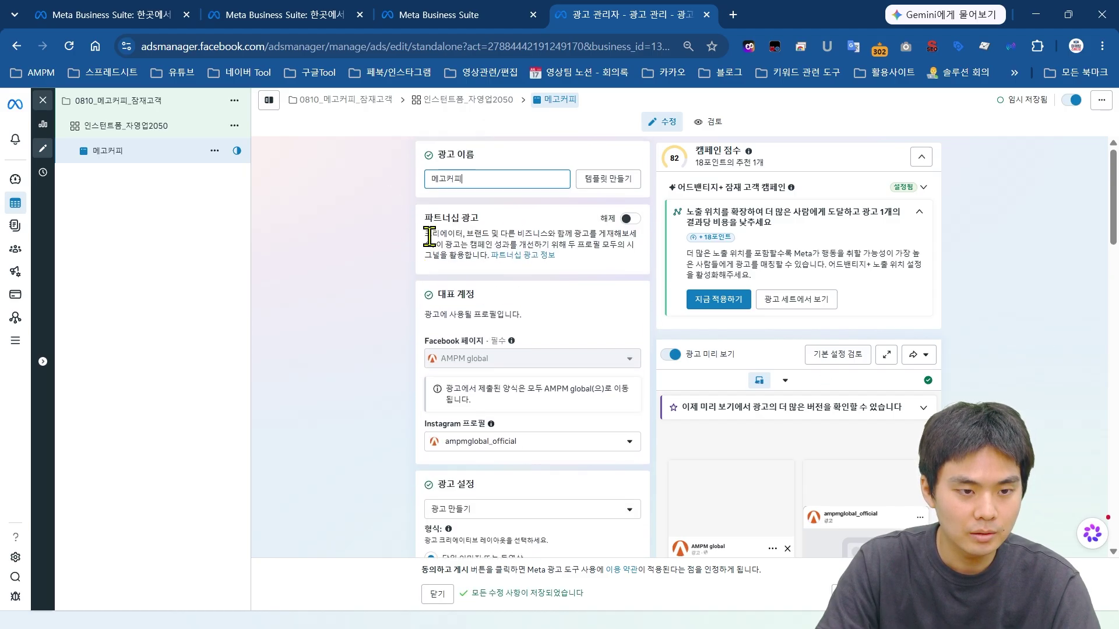
scroll(460, 242, down, 2)
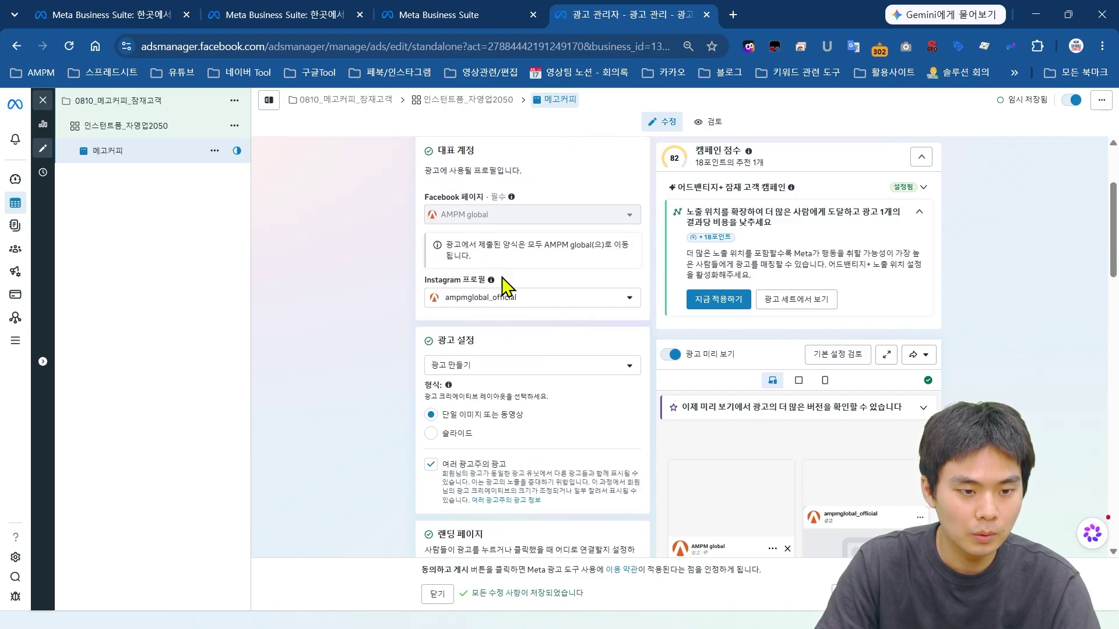
mouse_move(488, 219)
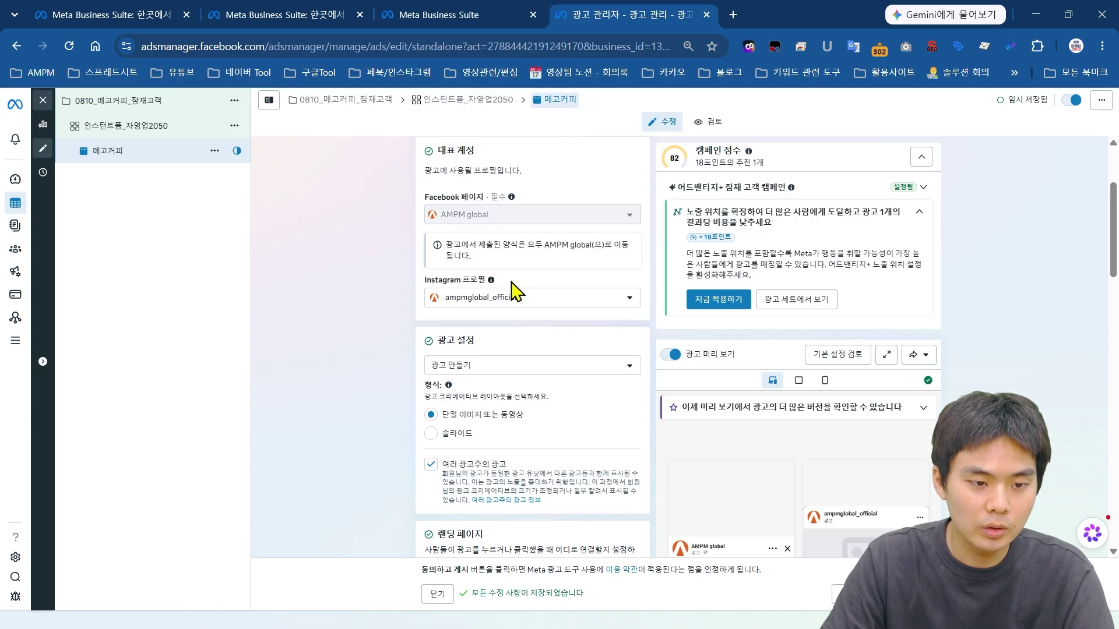
click(513, 299)
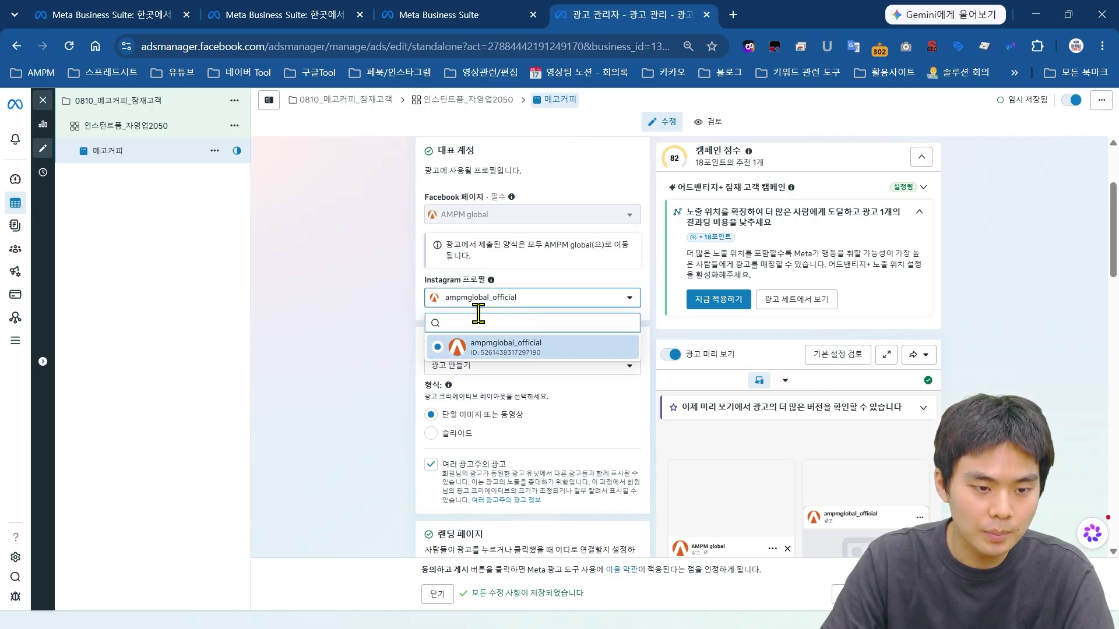
click(537, 304)
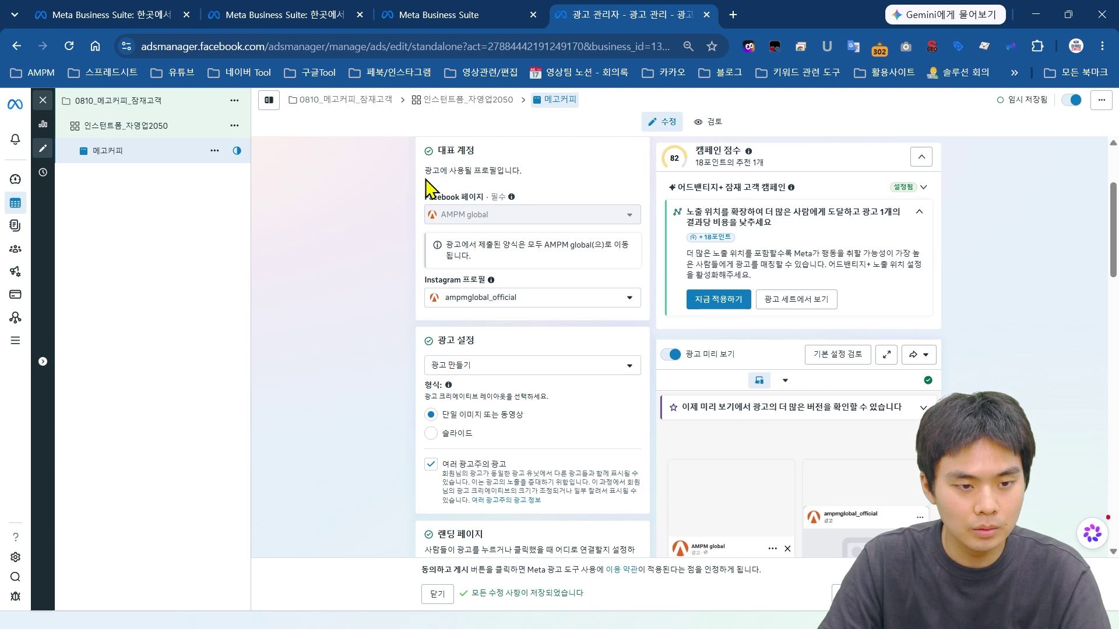
drag(423, 197, 510, 200)
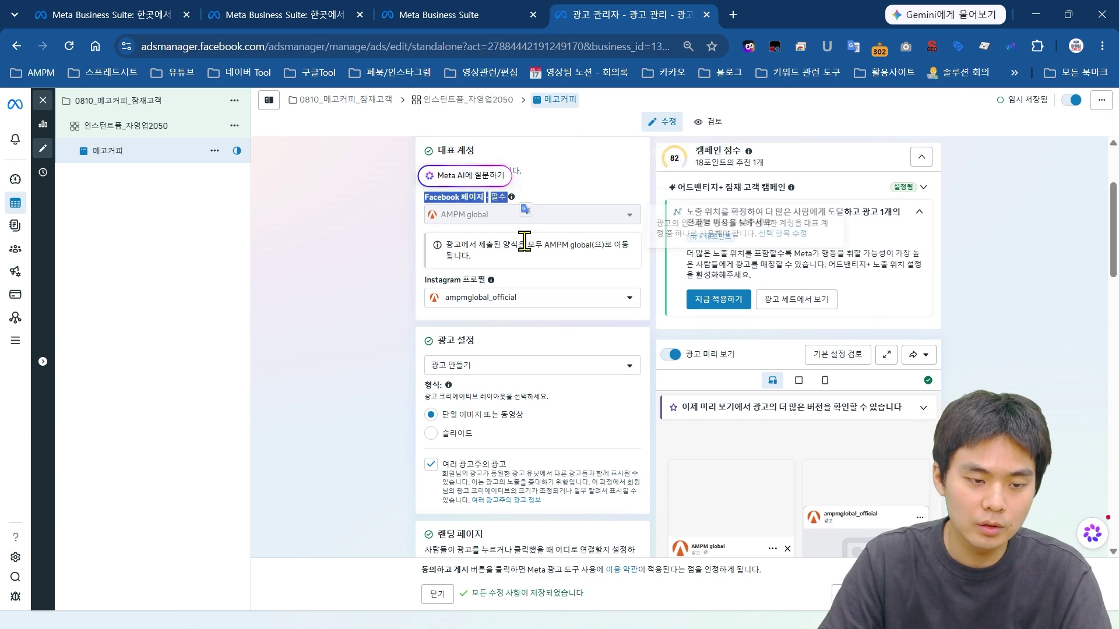
drag(422, 281, 520, 280)
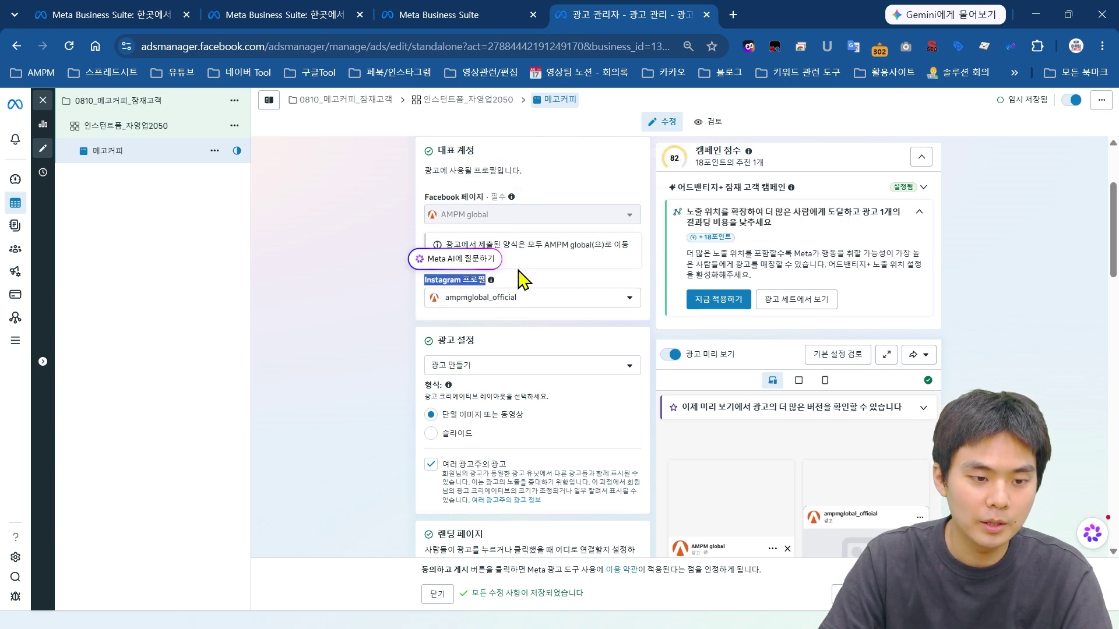
click(525, 300)
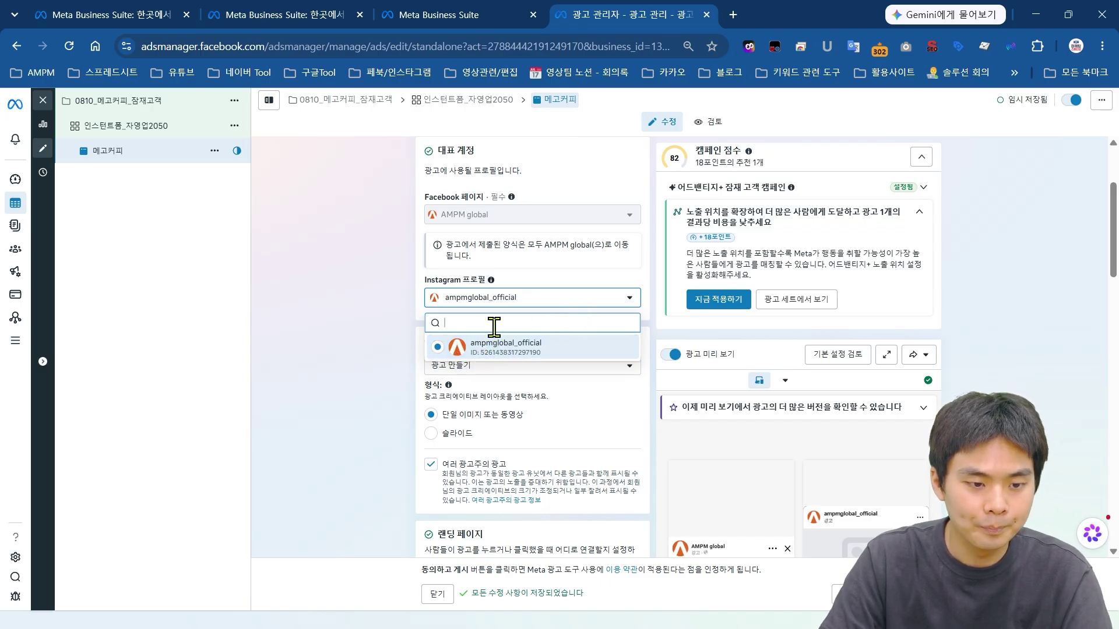
click(543, 304)
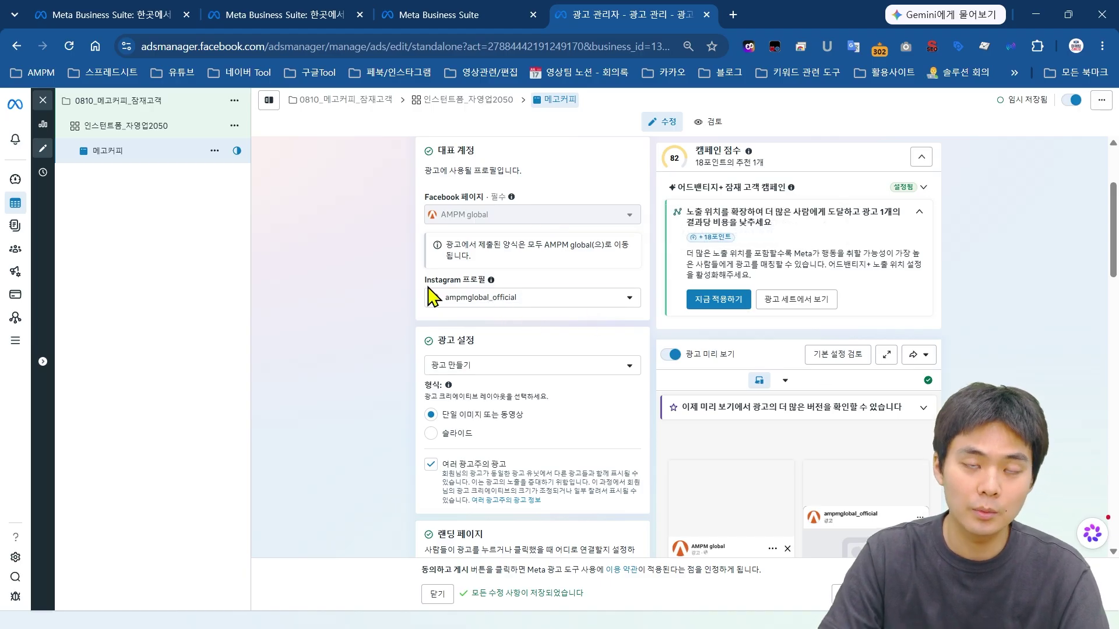
scroll(437, 299, down, 2)
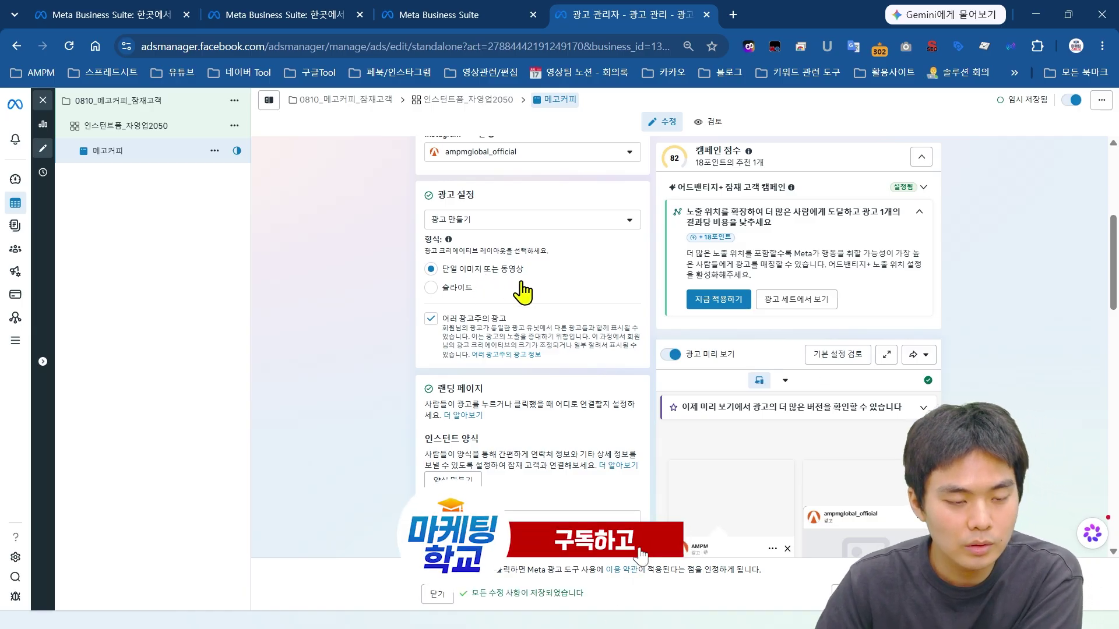
click(438, 295)
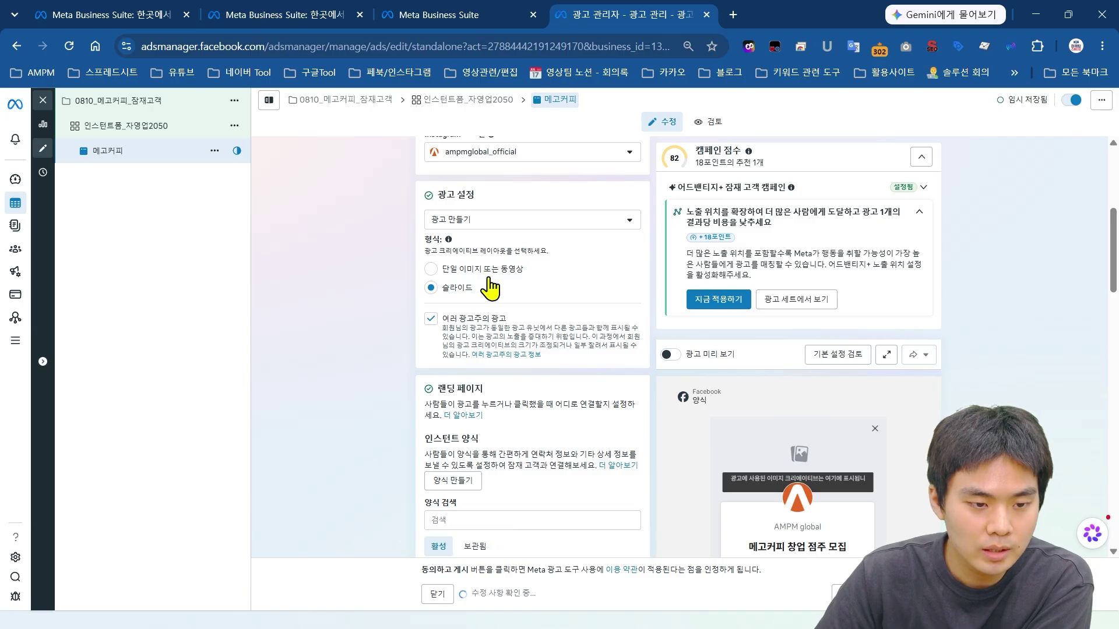
click(431, 269)
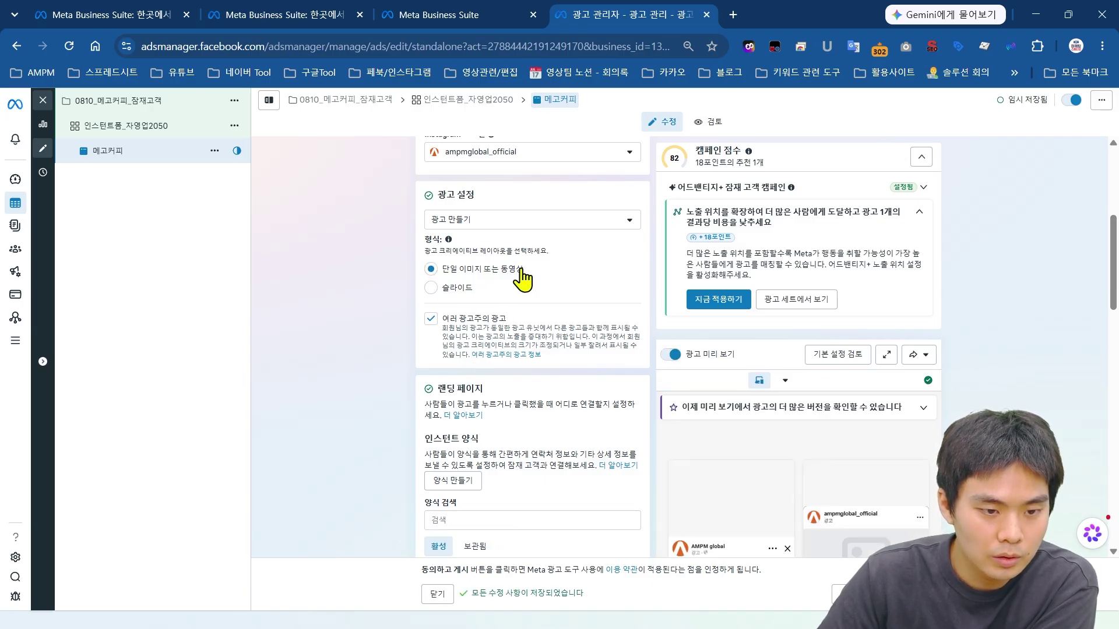
scroll(472, 283, down, 1)
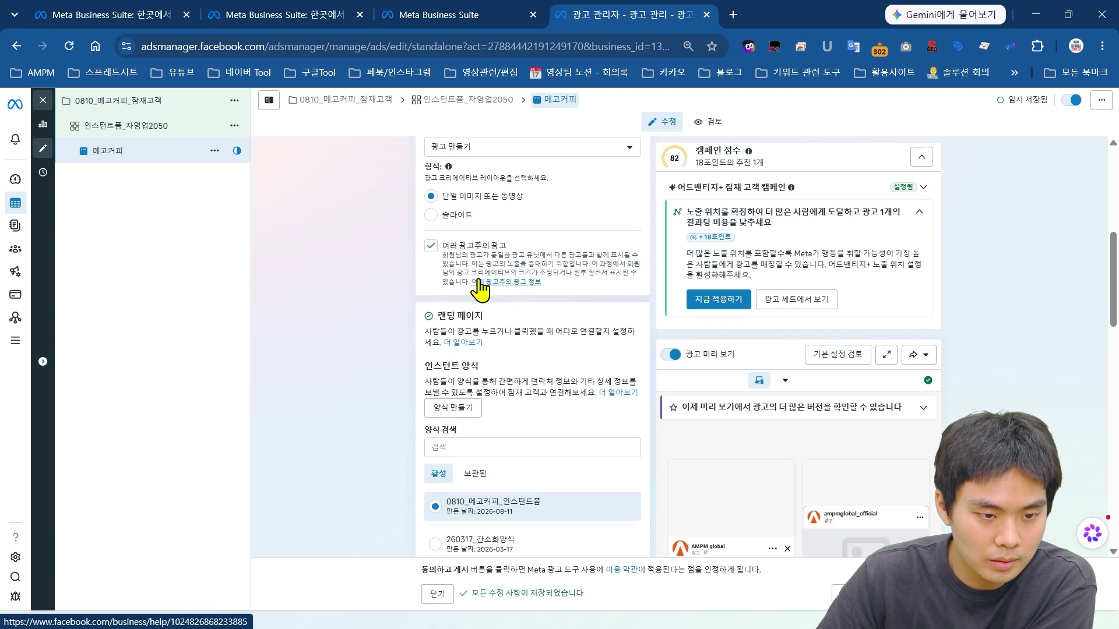
scroll(479, 288, down, 2)
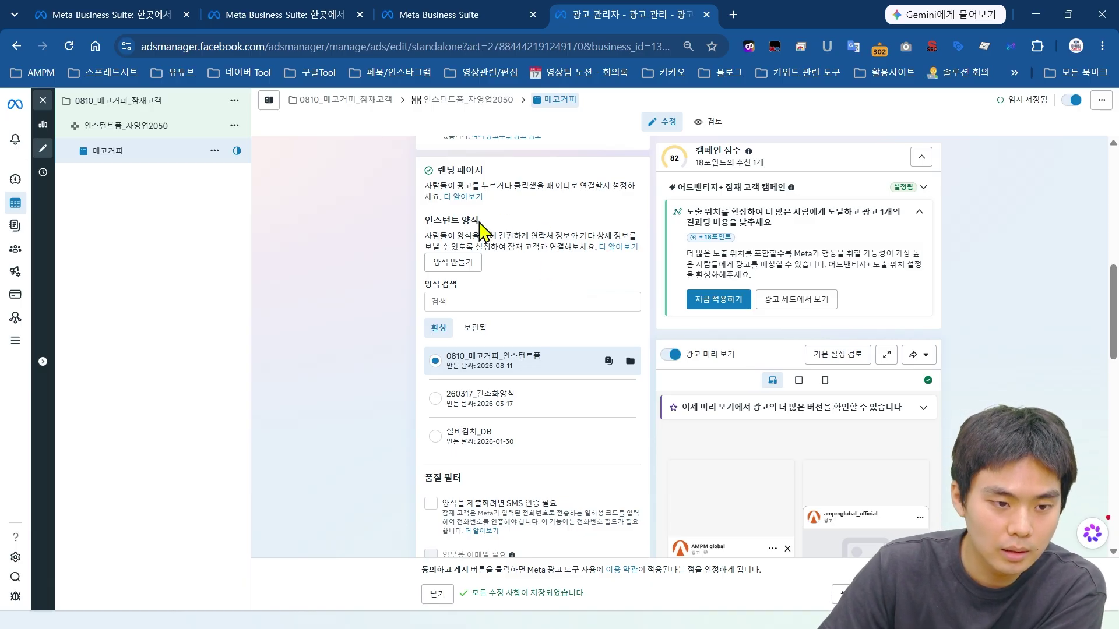
Step: Tick 'SMS verification required to submit the form' under Quality filter
scroll(467, 224, down, 1)
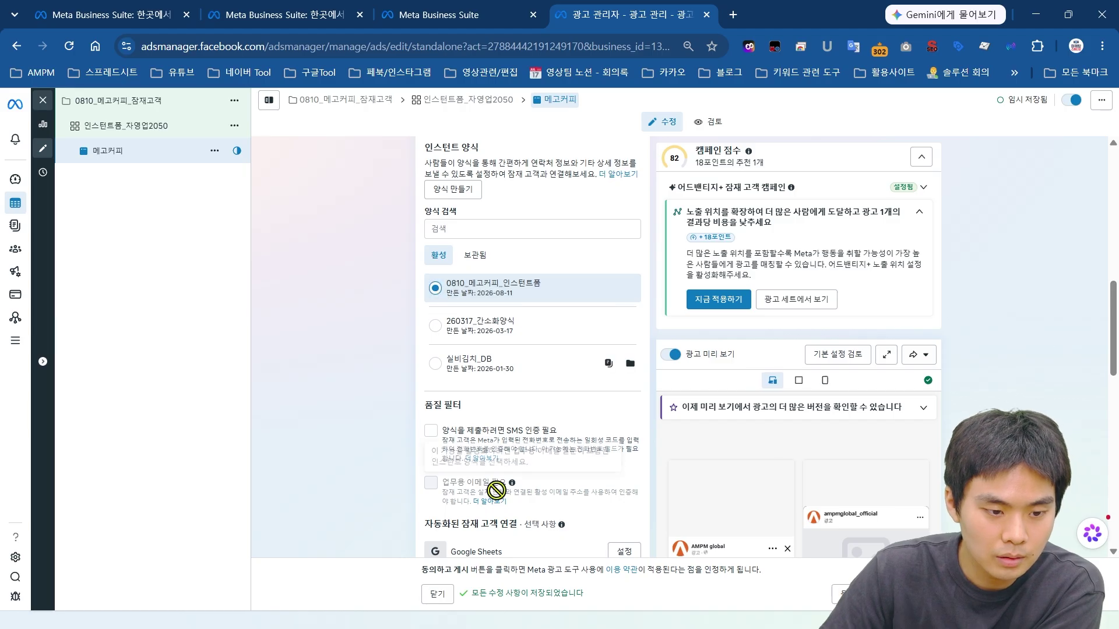
scroll(513, 419, down, 2)
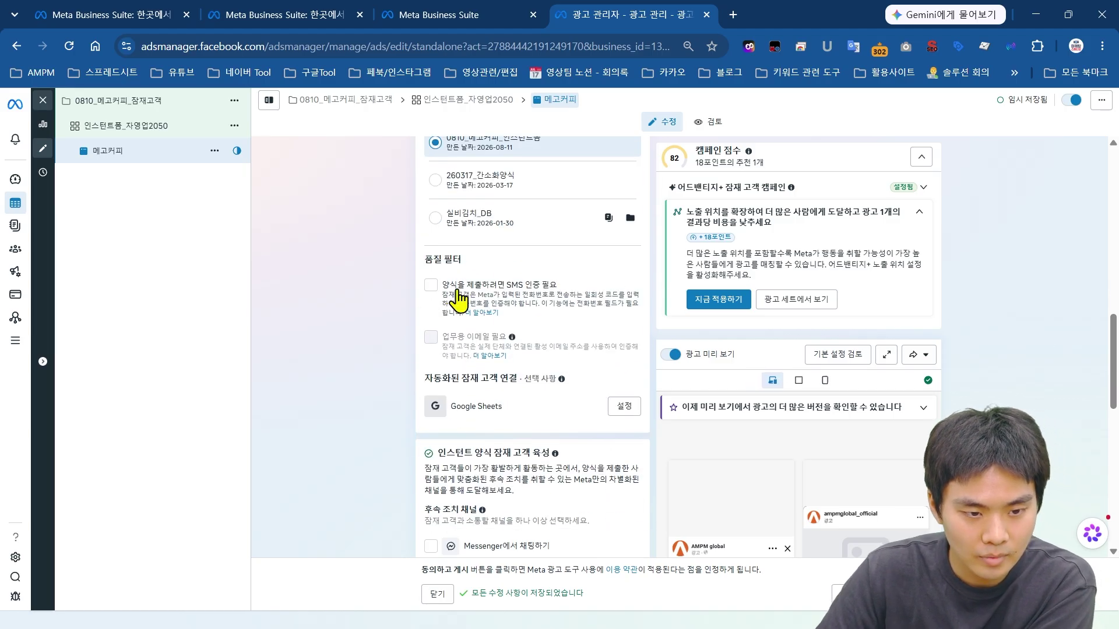
drag(430, 255, 480, 261)
click(478, 283)
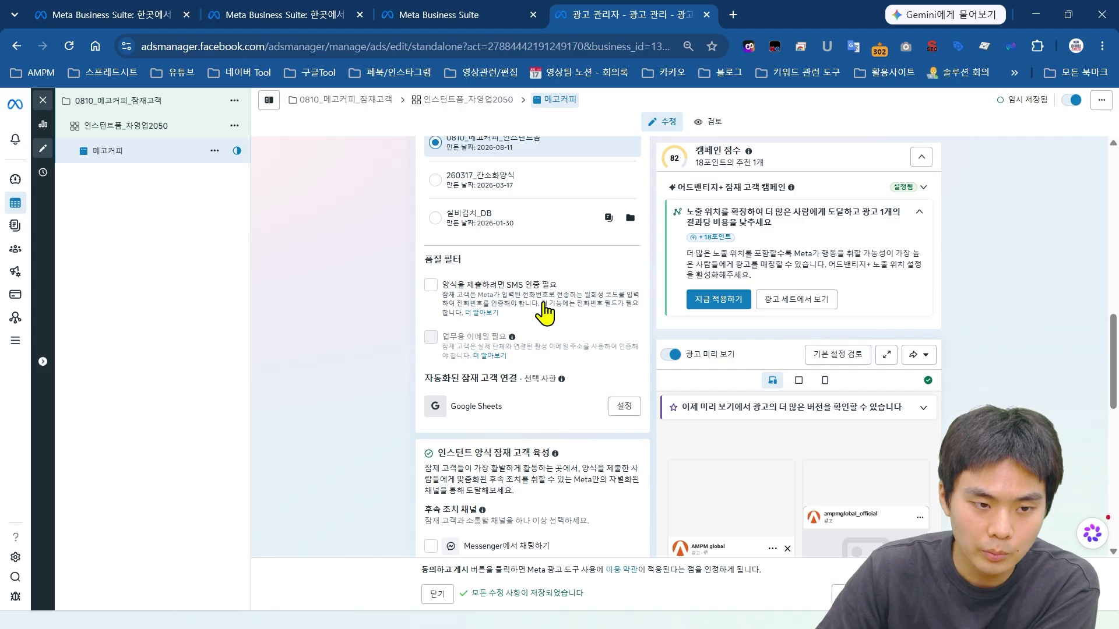
scroll(545, 313, up, 3)
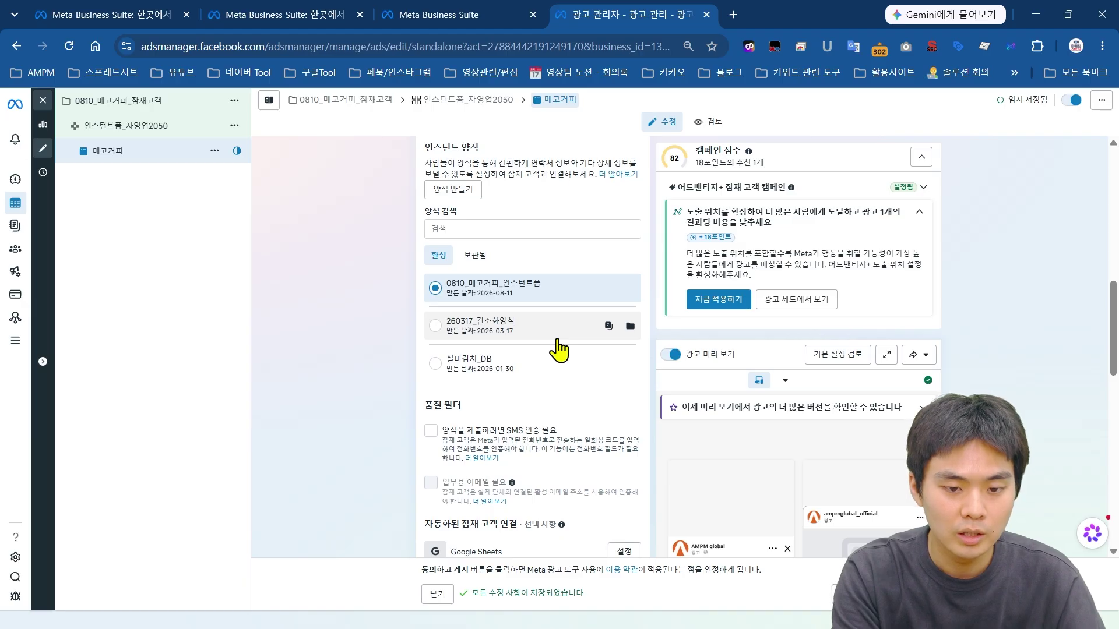
scroll(560, 356, down, 2)
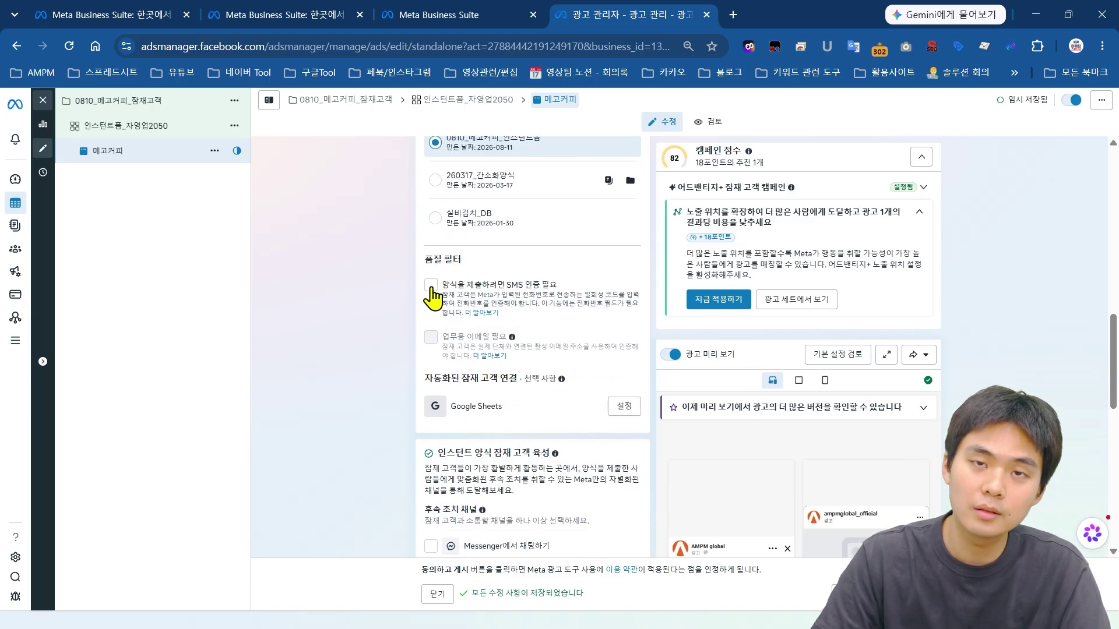
click(430, 285)
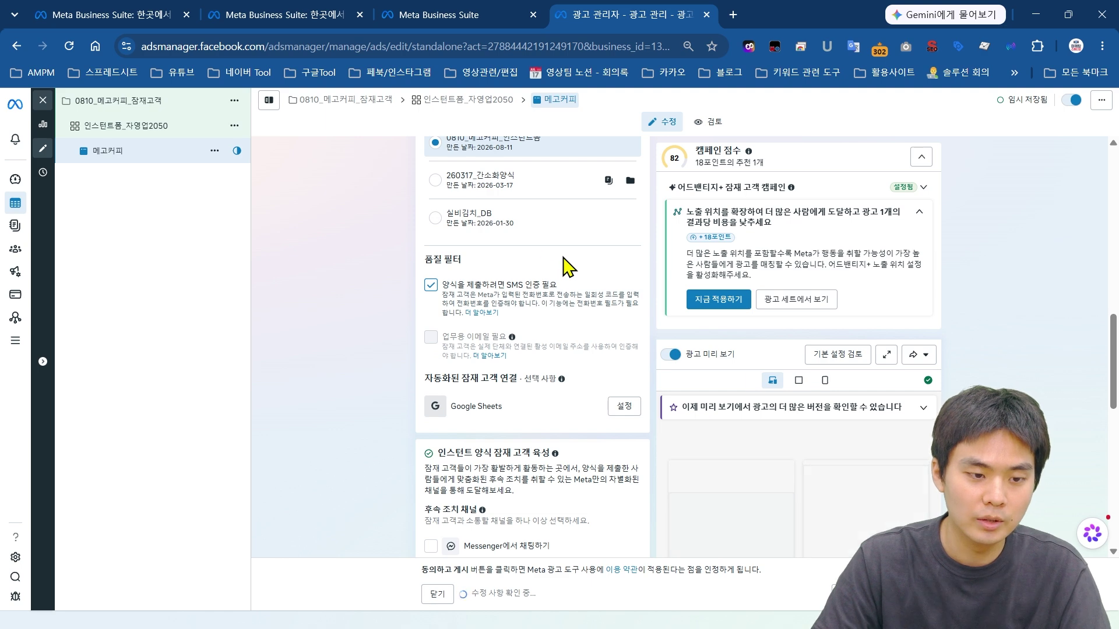
scroll(551, 274, up, 2)
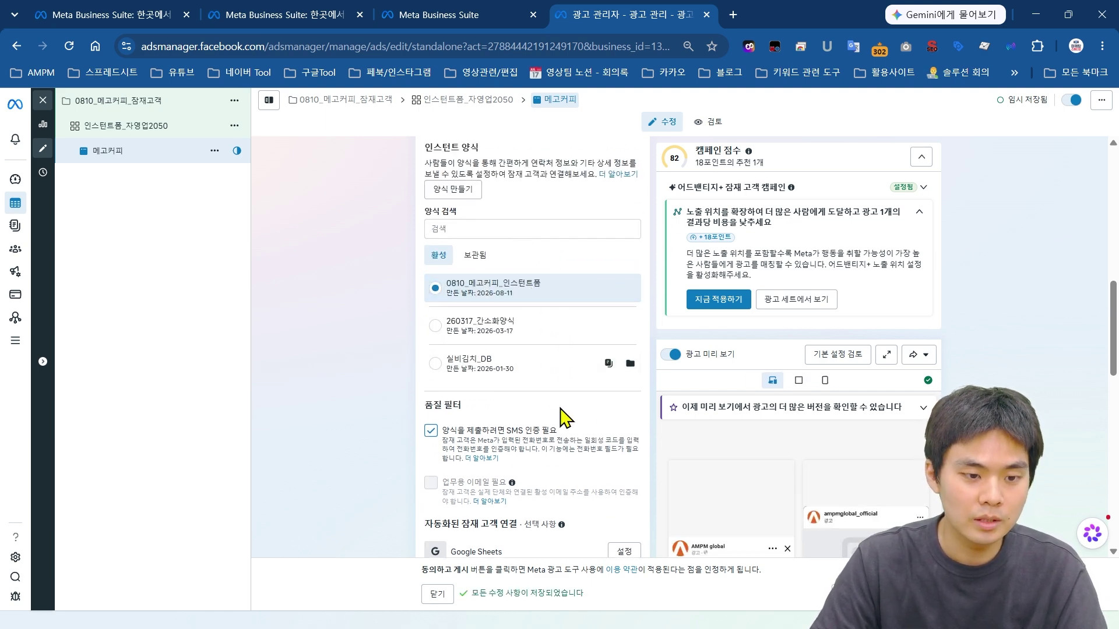
scroll(547, 413, down, 1)
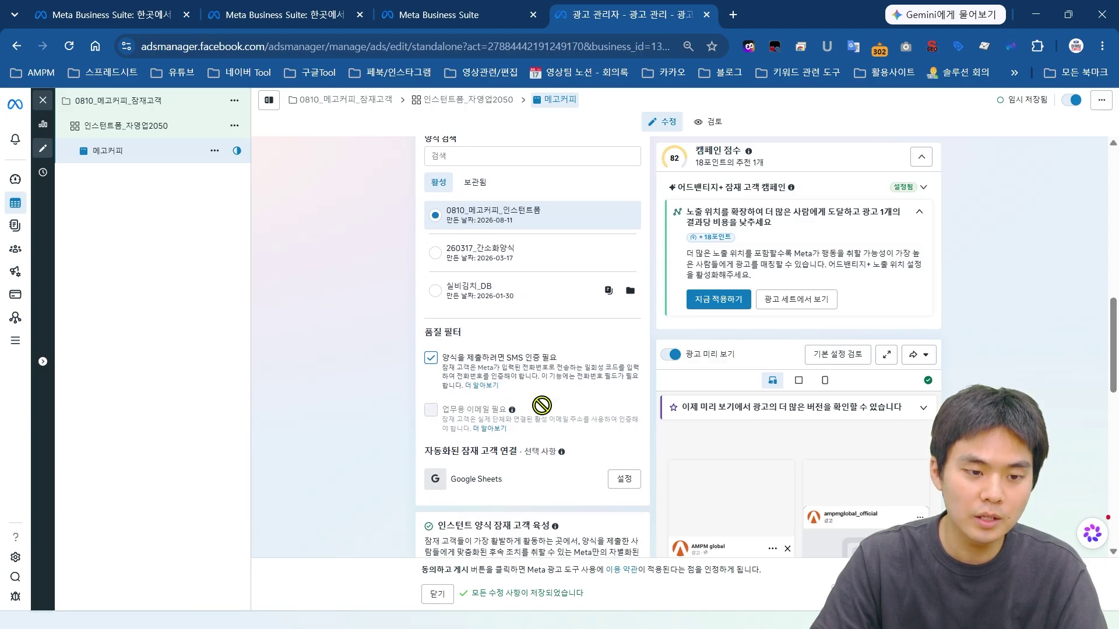
scroll(557, 376, down, 1)
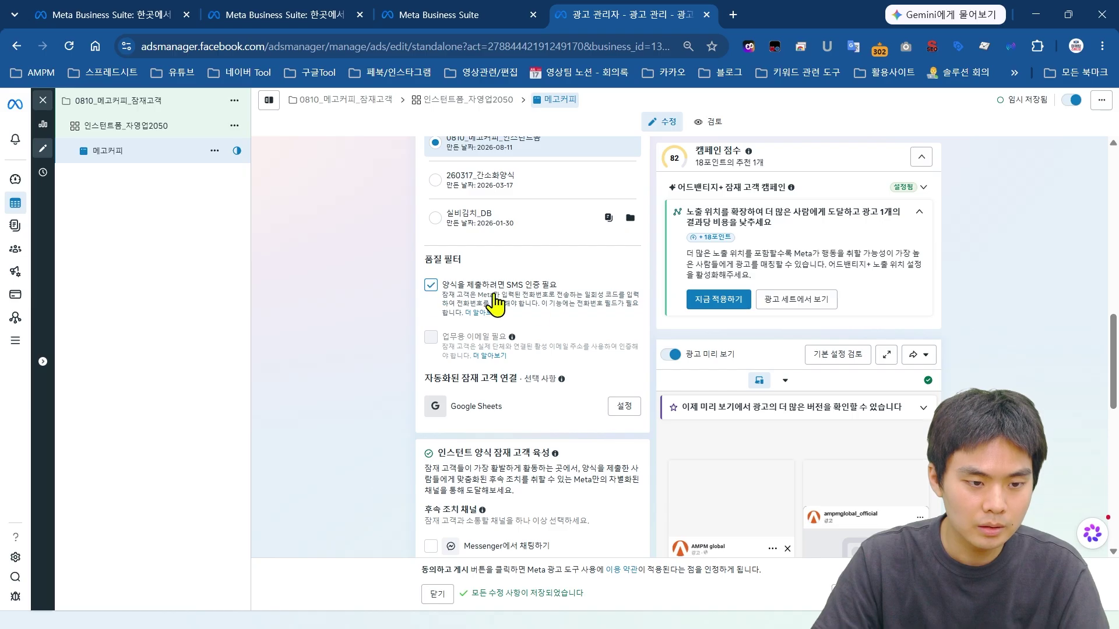
scroll(496, 182, down, 4)
drag(442, 156, 574, 201)
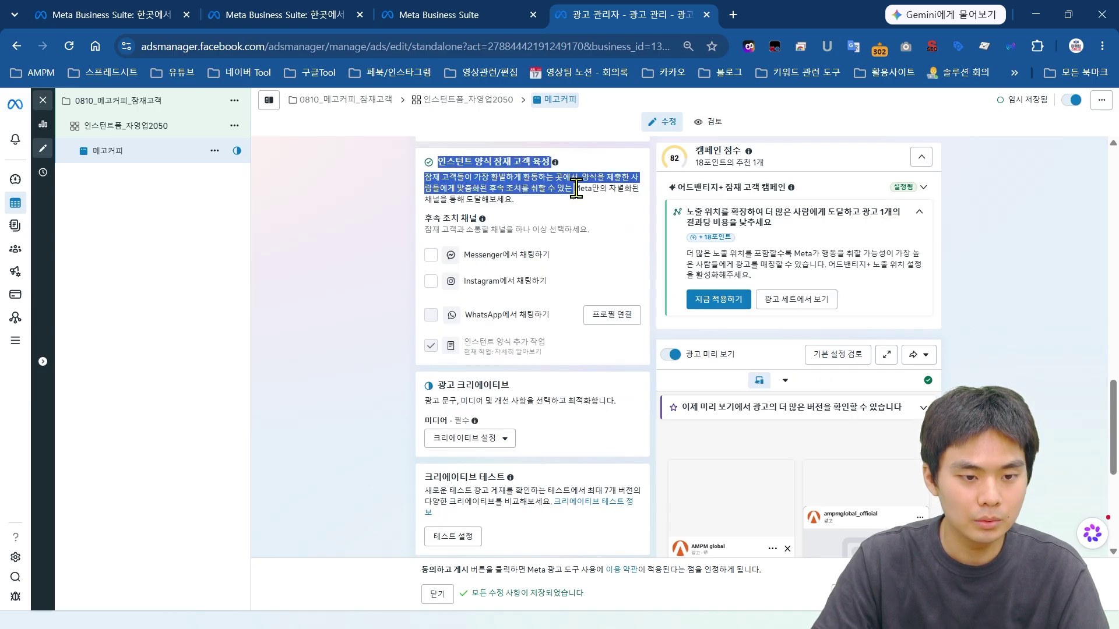
click(551, 284)
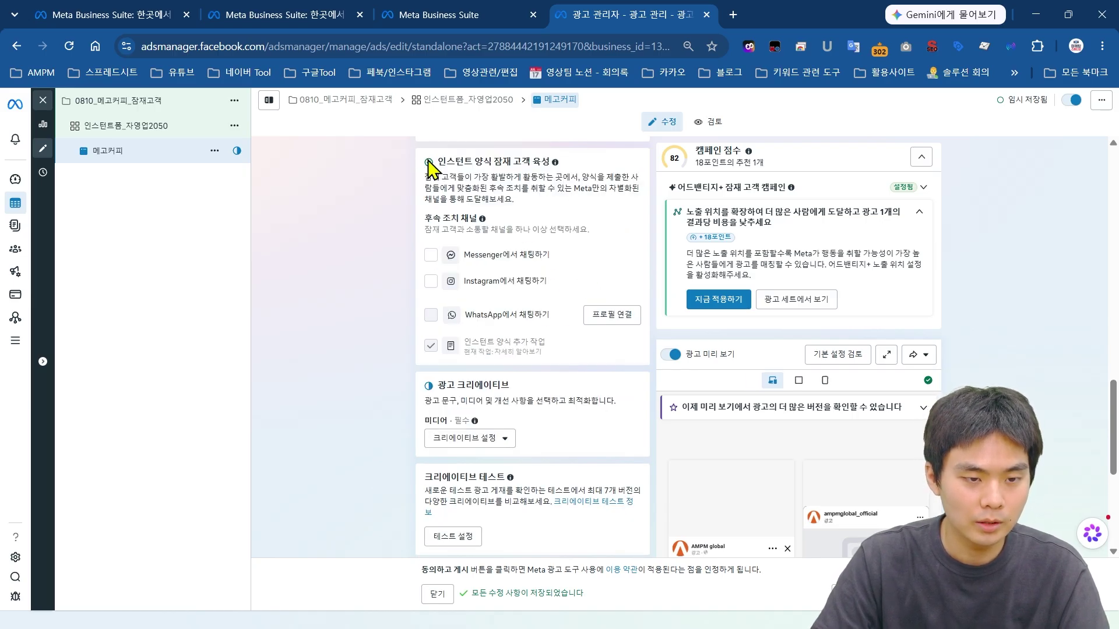
drag(429, 169, 568, 176)
click(576, 178)
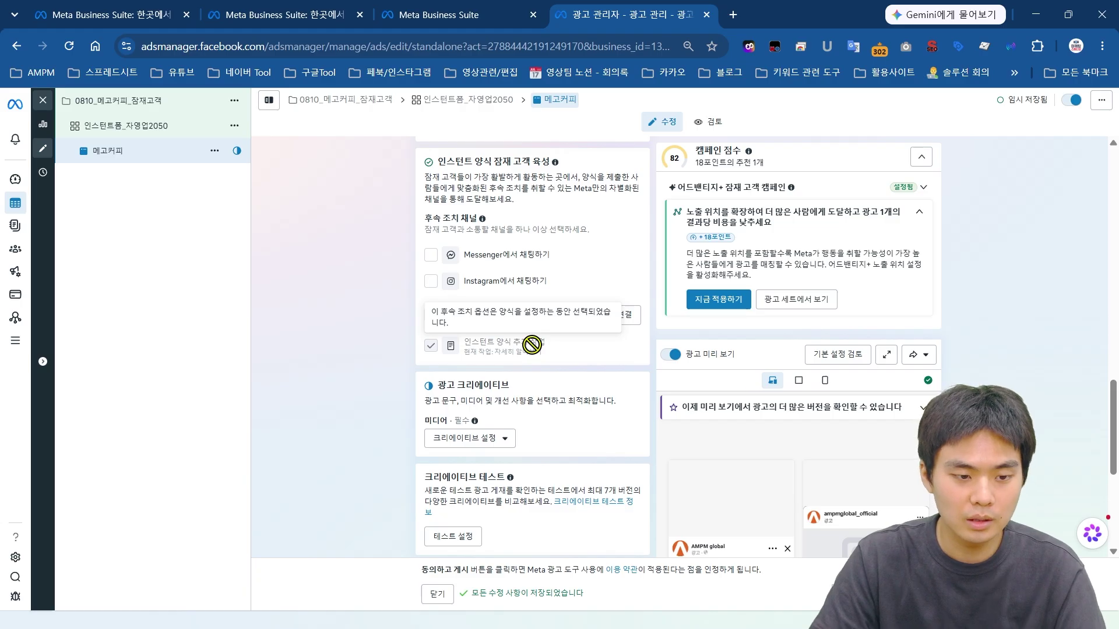
scroll(536, 347, down, 3)
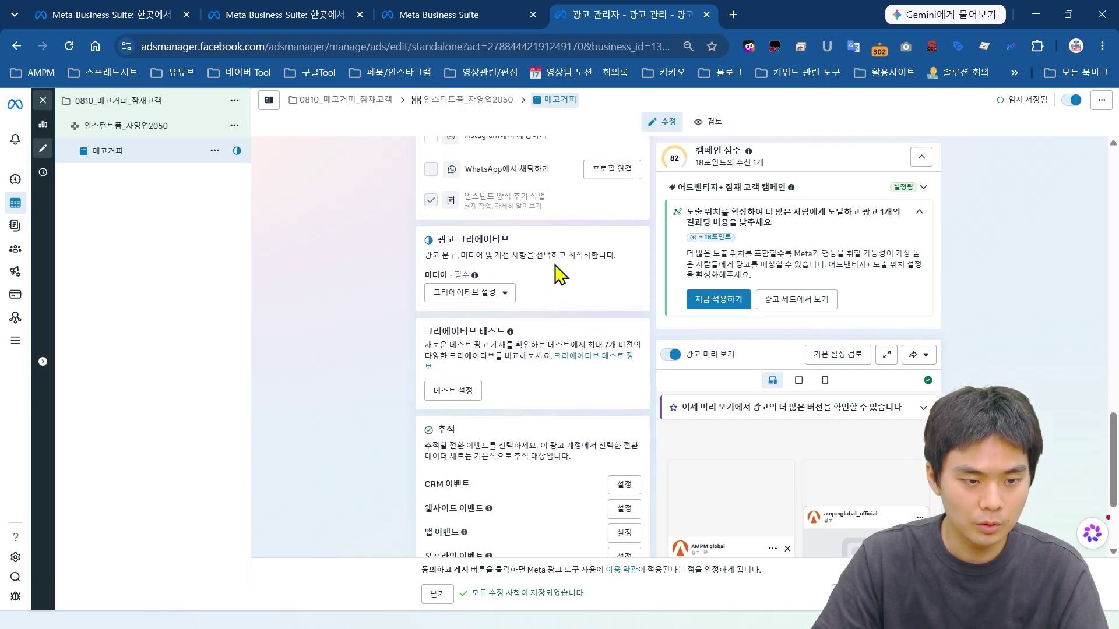
Step: Choose Image ad under Creative setup to bring up the media picker
drag(431, 240, 536, 245)
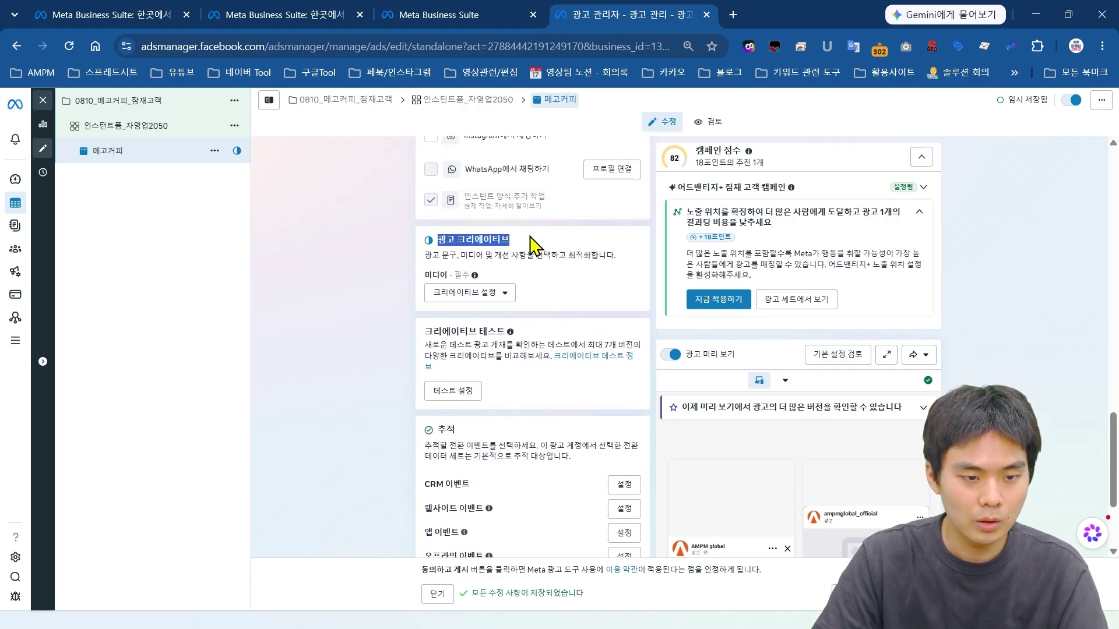
click(536, 245)
click(506, 298)
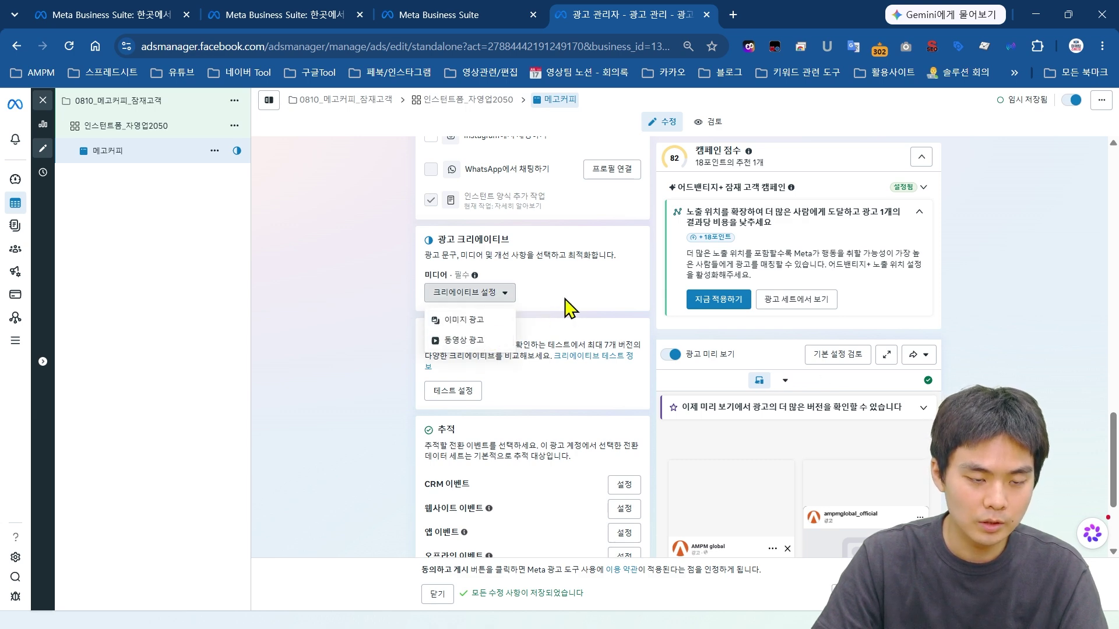
click(492, 321)
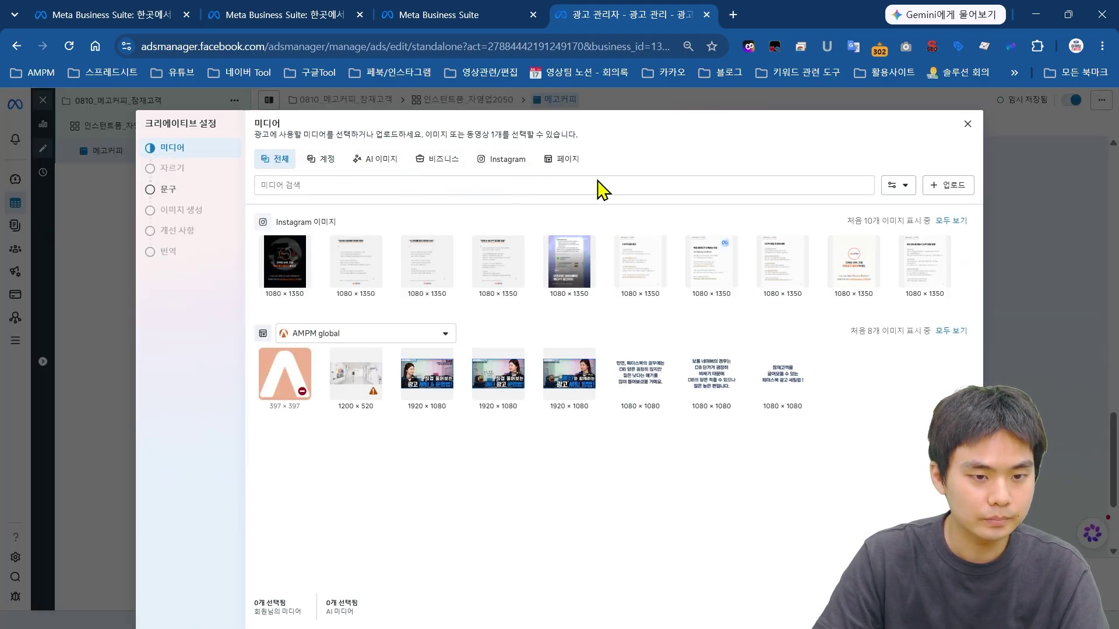
Step: Upload 메타 4_5 리사이징 (1) from the 08-11 창업메타 실전가이드 folder
click(968, 196)
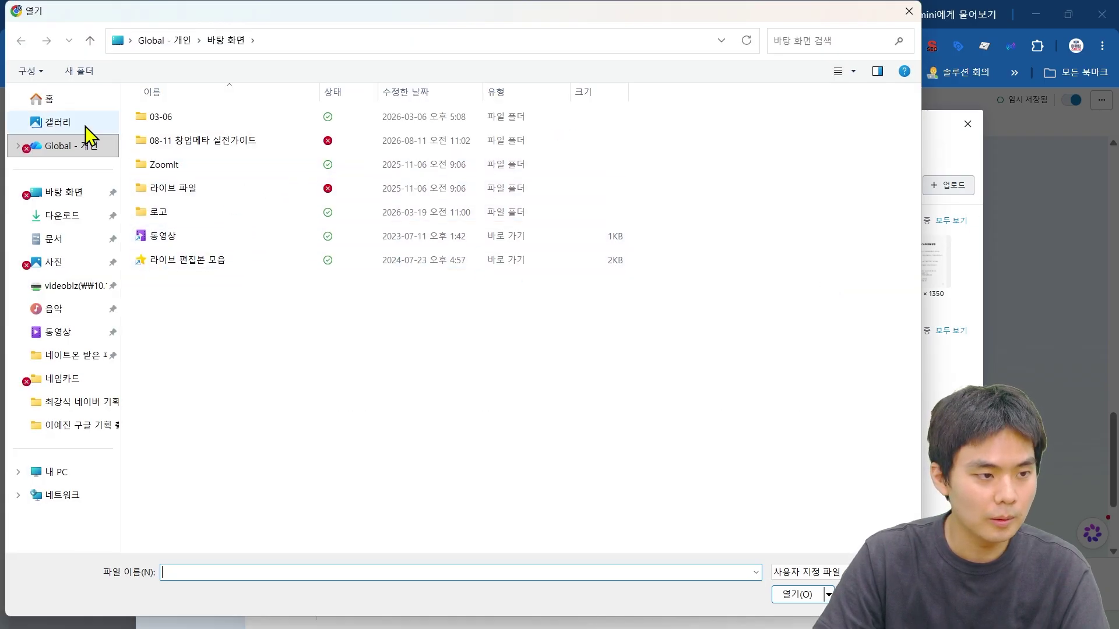
double_click(198, 140)
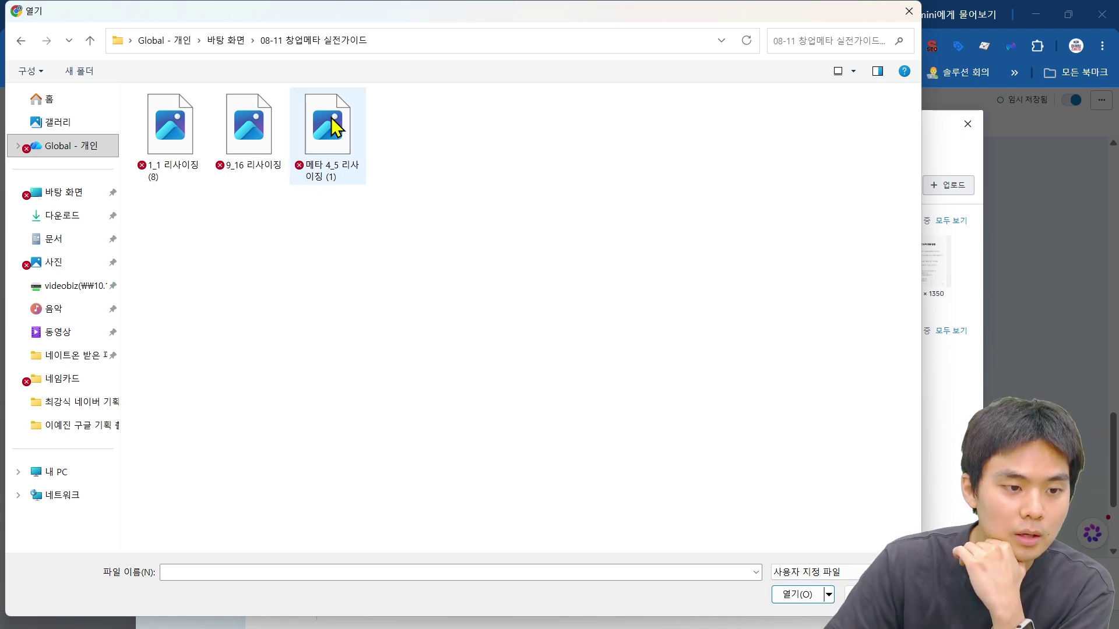
click(332, 119)
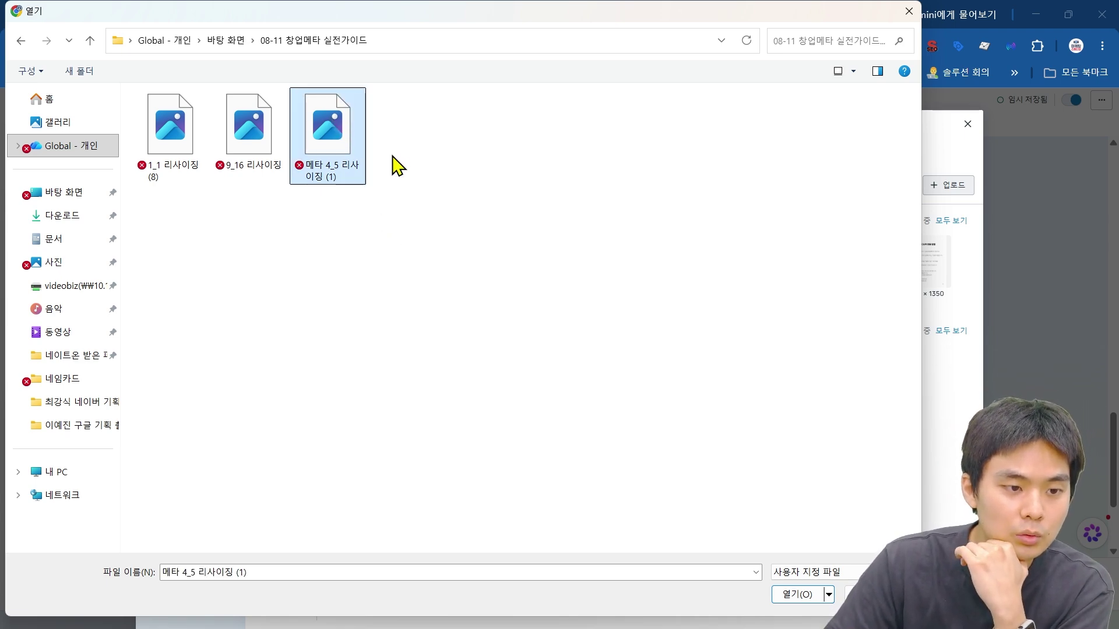
double_click(338, 150)
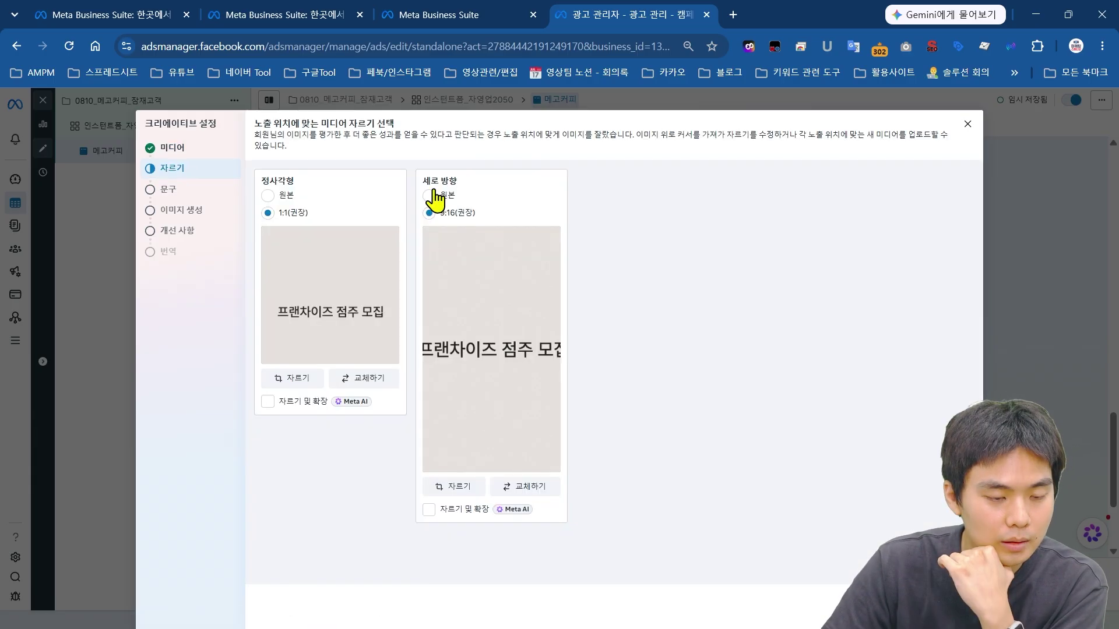
Step: Go to cropping, try 9:16 for vertical placements, then revert to the original image
click(429, 196)
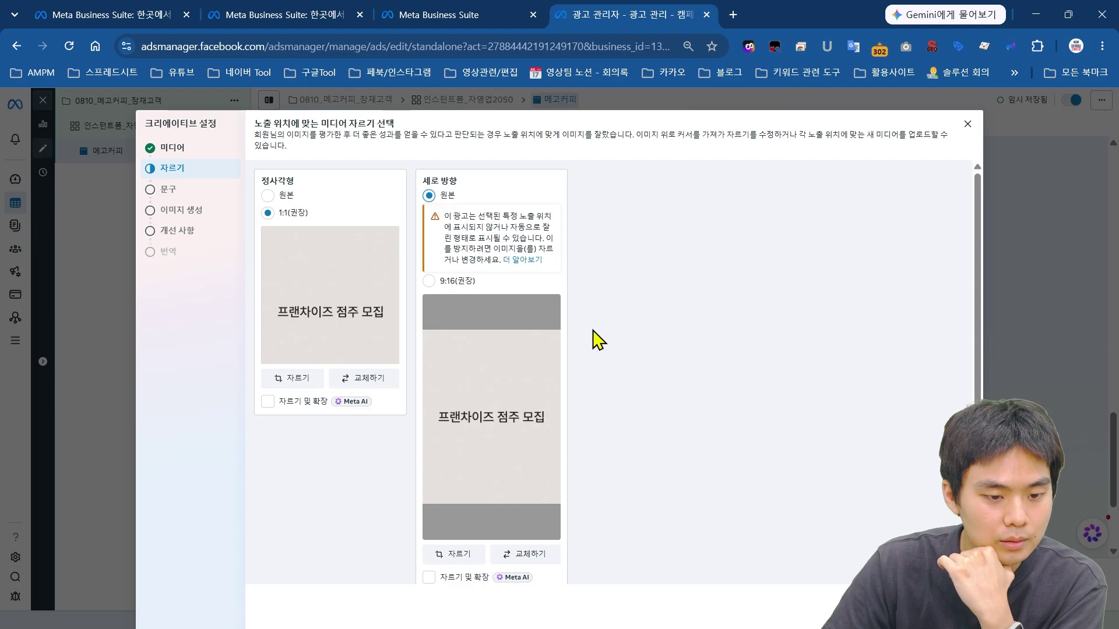
click(453, 282)
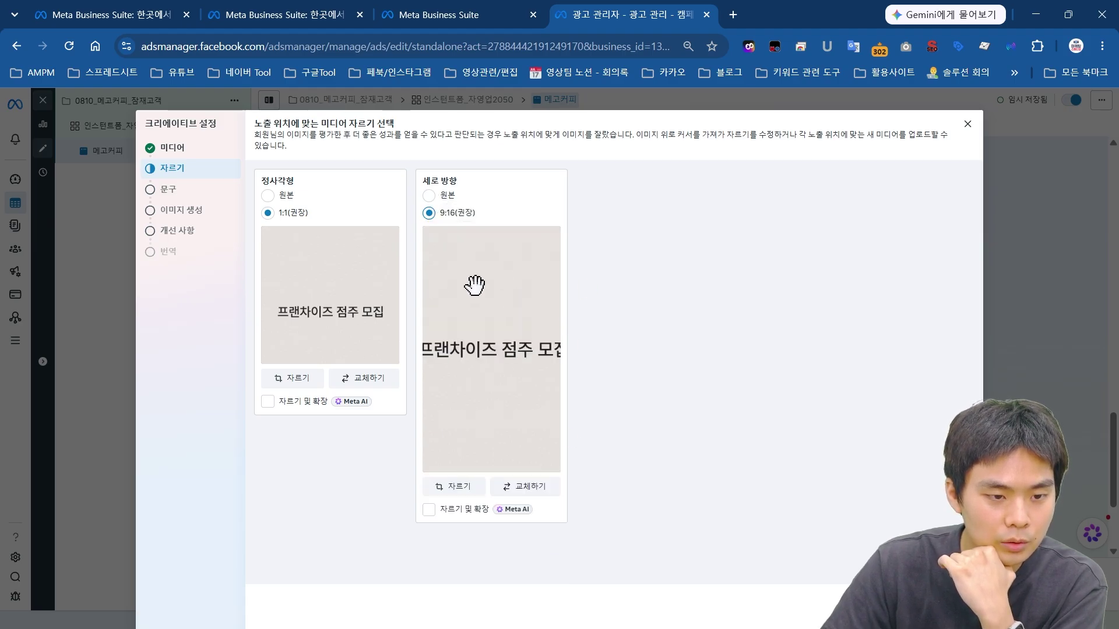
click(430, 196)
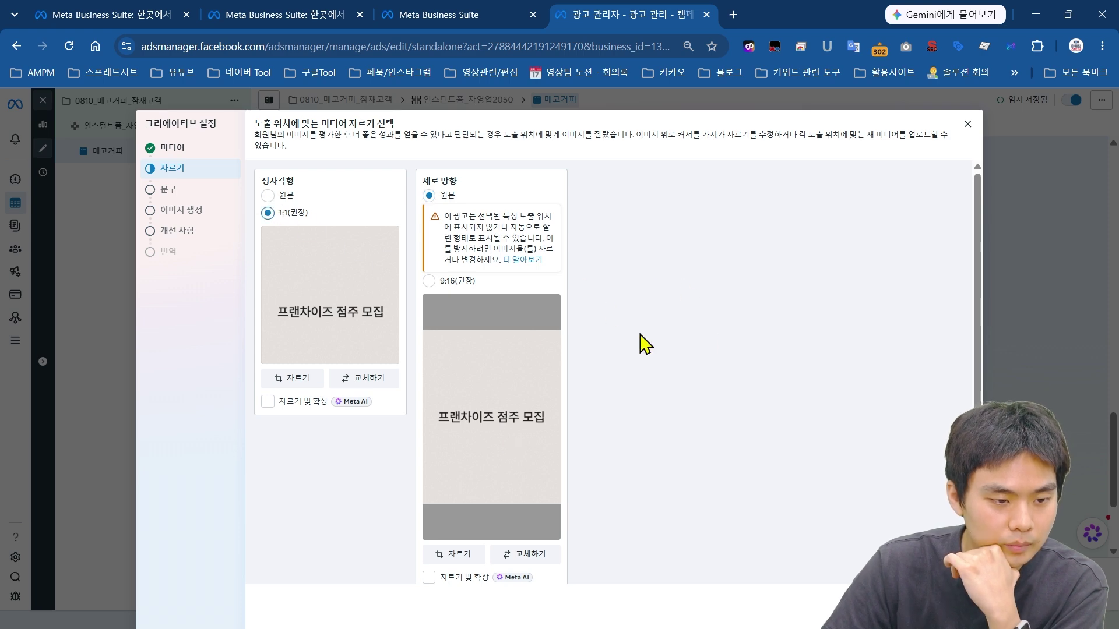
scroll(372, 342, down, 1)
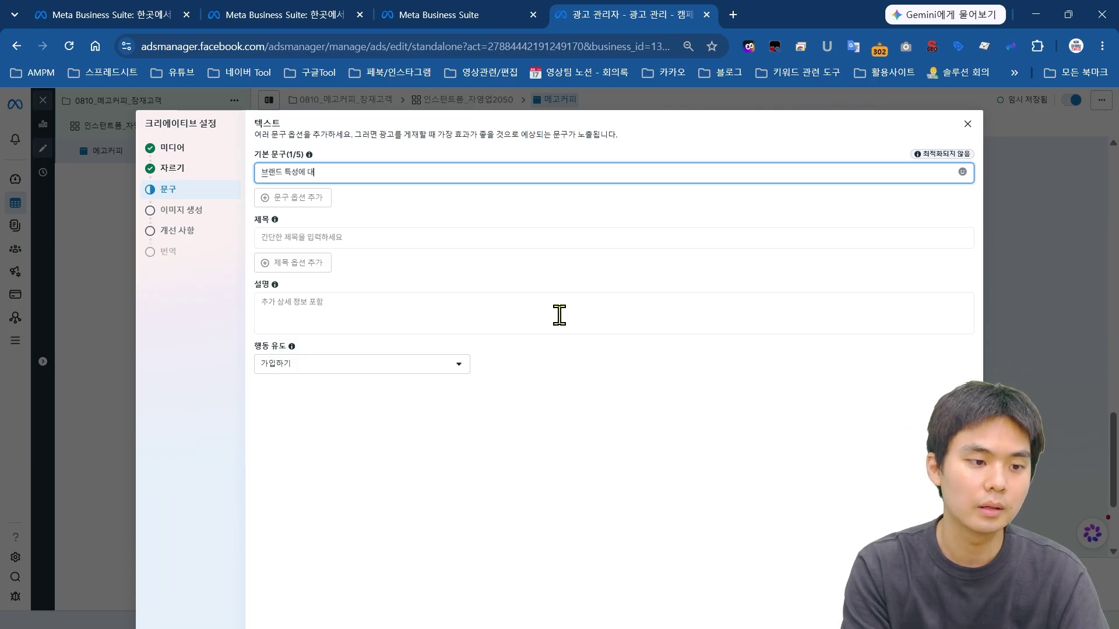
Step: Add a second primary-text line '메고커피 제단가 창업' and two AI-suggested text variants
text(설명)
key(Return)
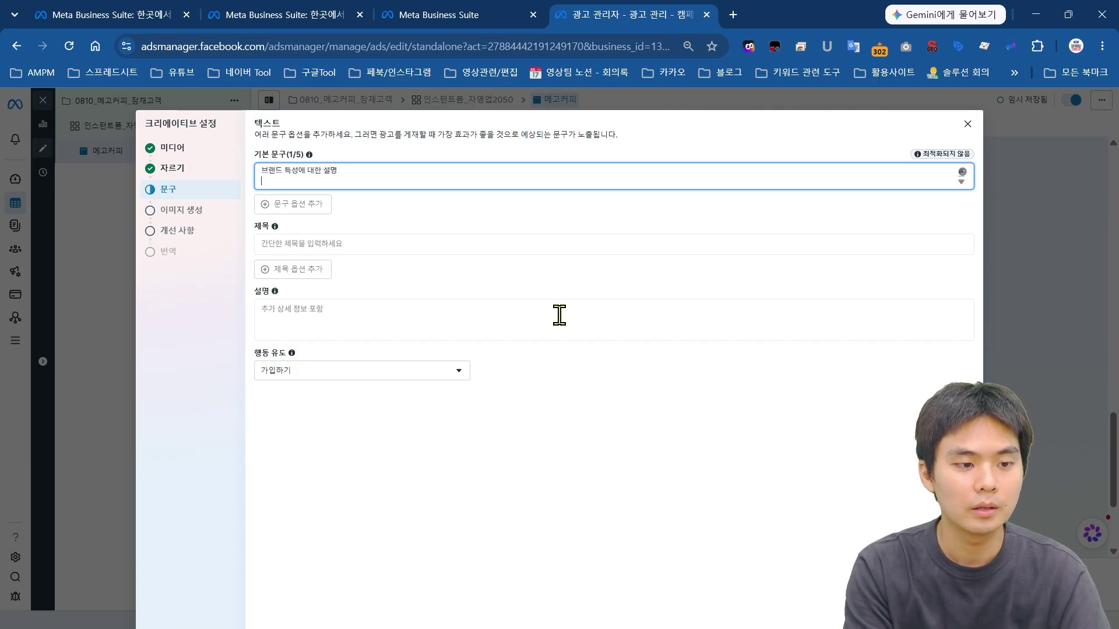
text(메고커피)
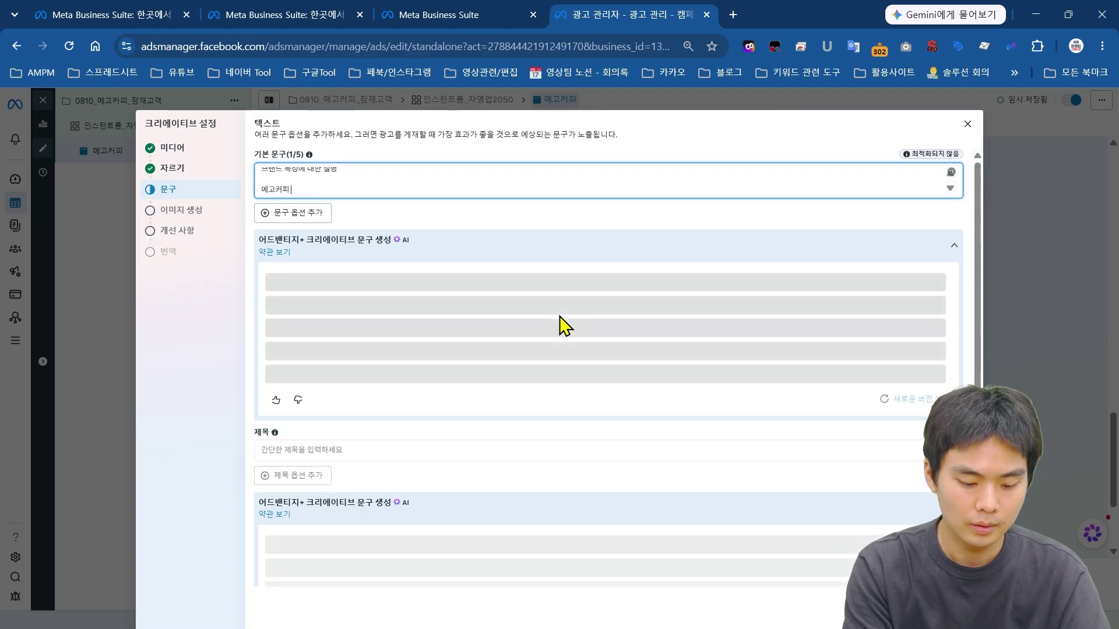
text( 제)
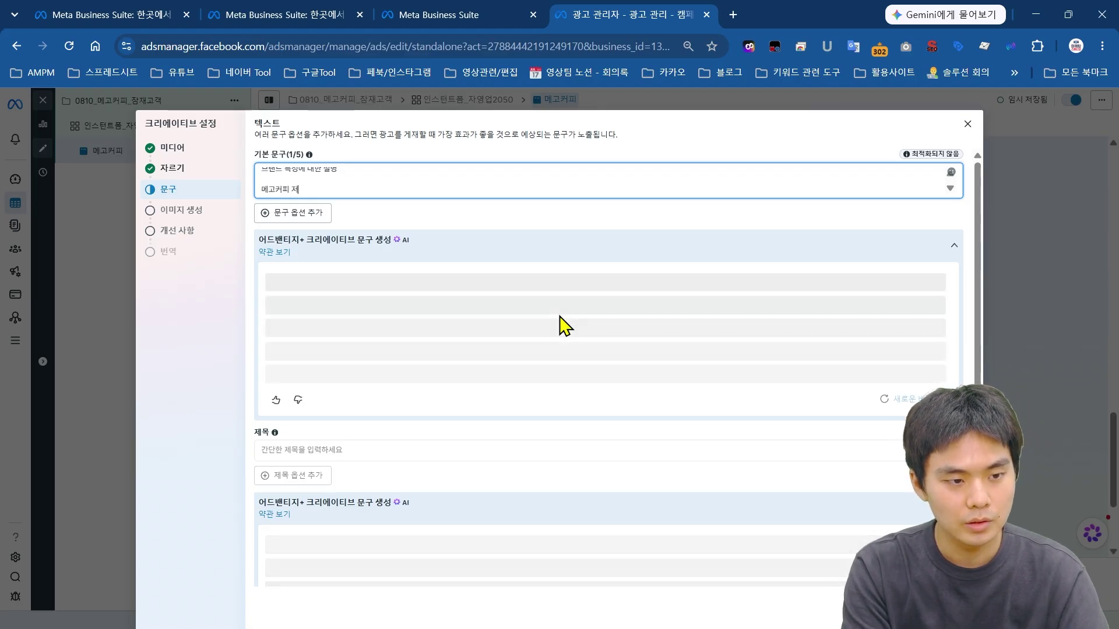
key(BackSpace)
text(저단가 창업)
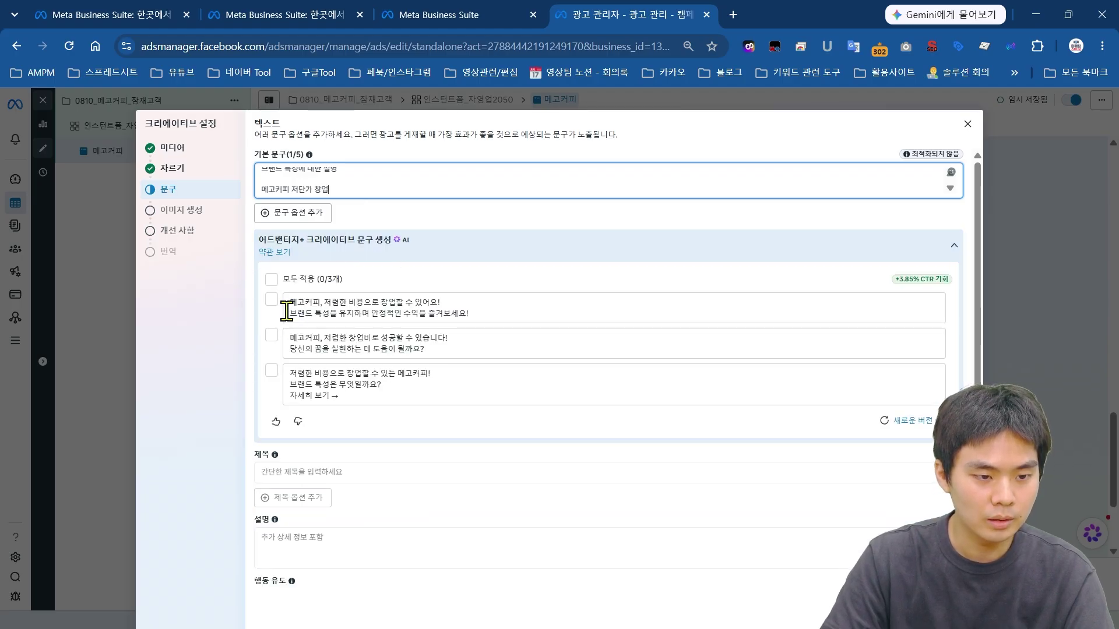
click(272, 301)
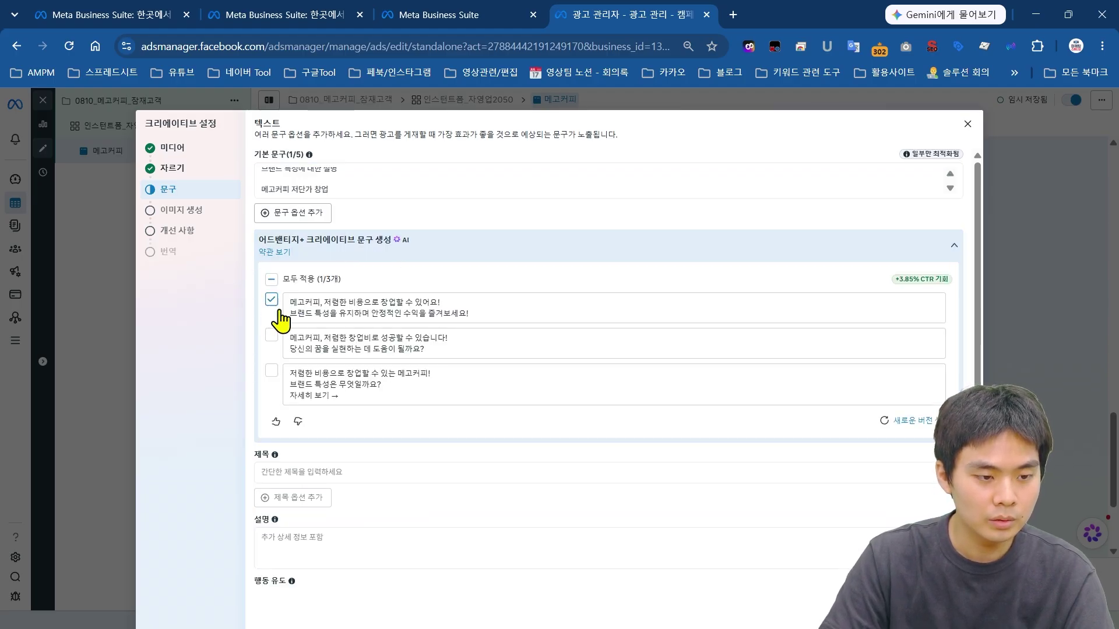
click(271, 336)
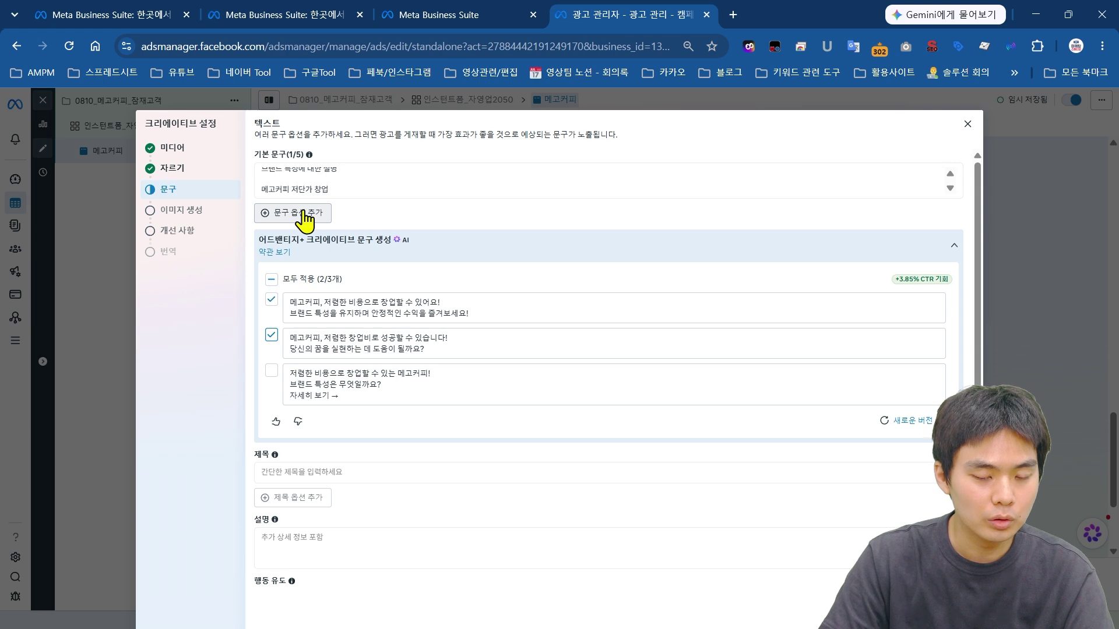
Step: Enter headline 메고커피 프랜차이즈 창업 점주 모집 and paste description 메고커피 가맹혜택 가맹비 1000만원 지원
click(303, 474)
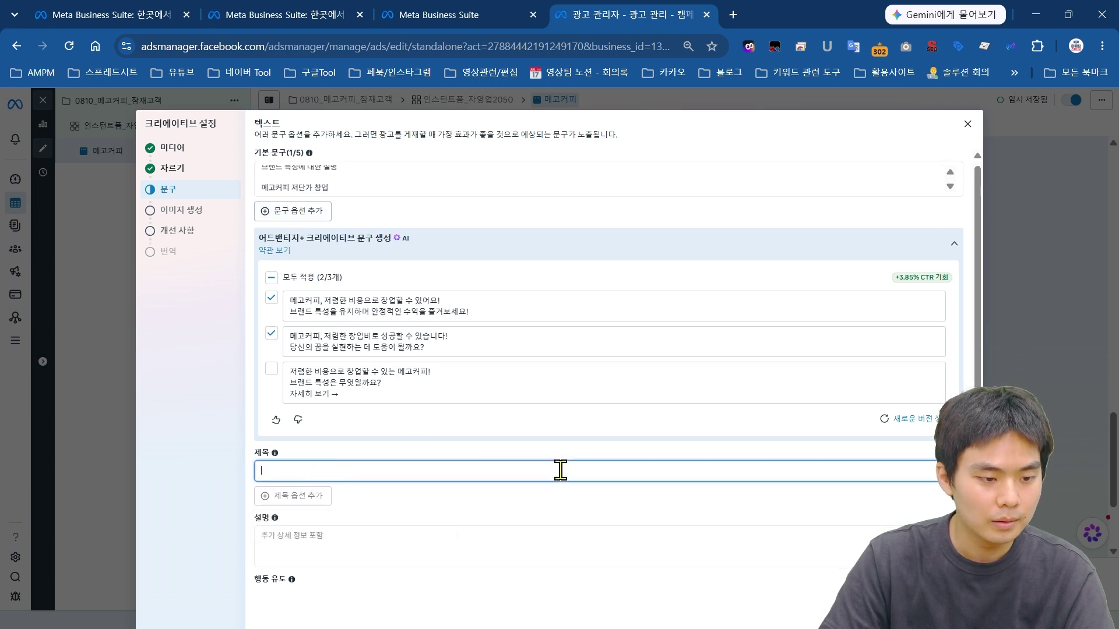
scroll(582, 471, down, 1)
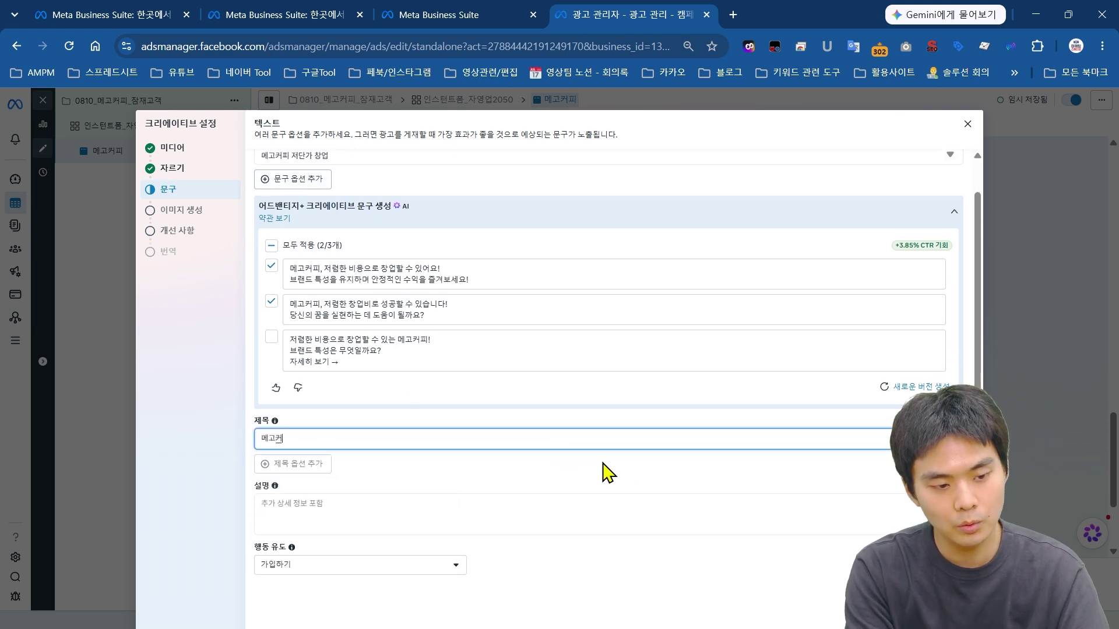
text(메고커피 프랜차이즈 치)
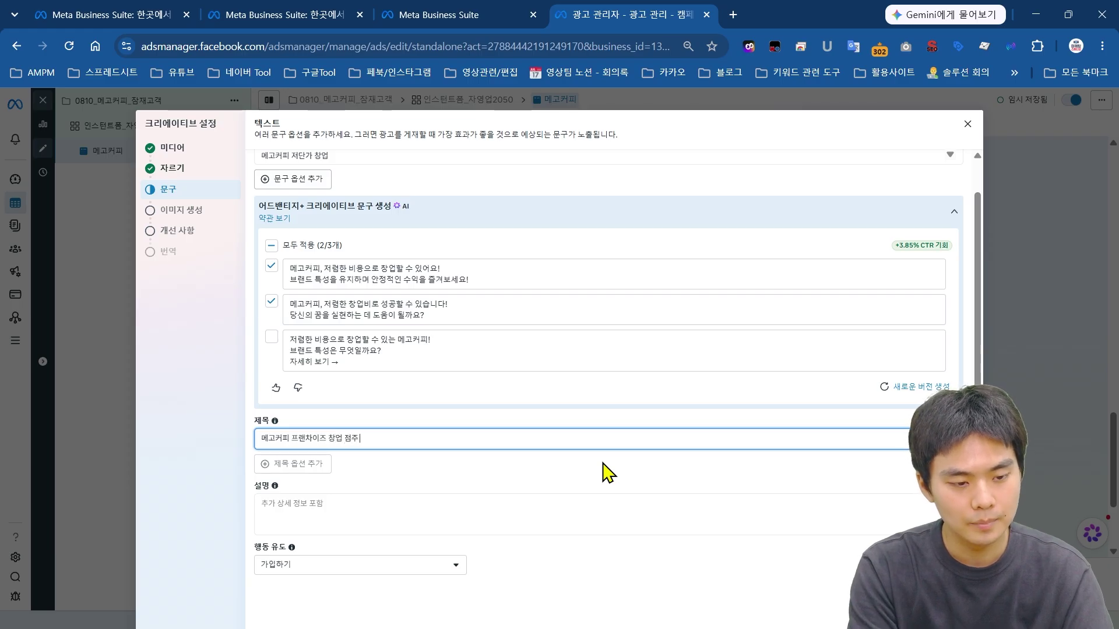
click(532, 519)
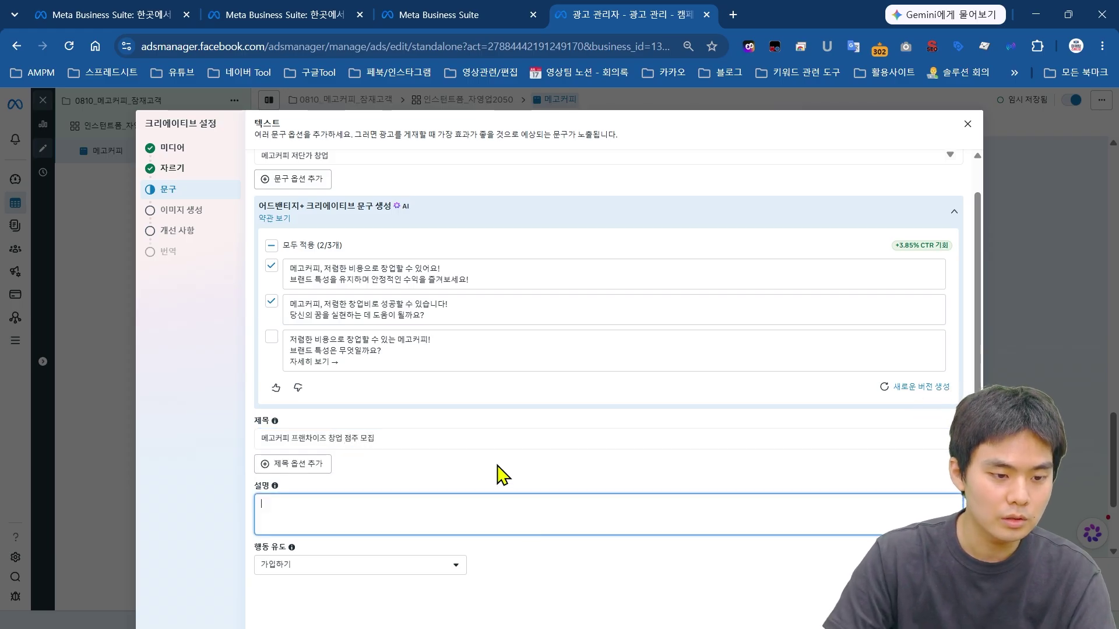
scroll(501, 475, up, 1)
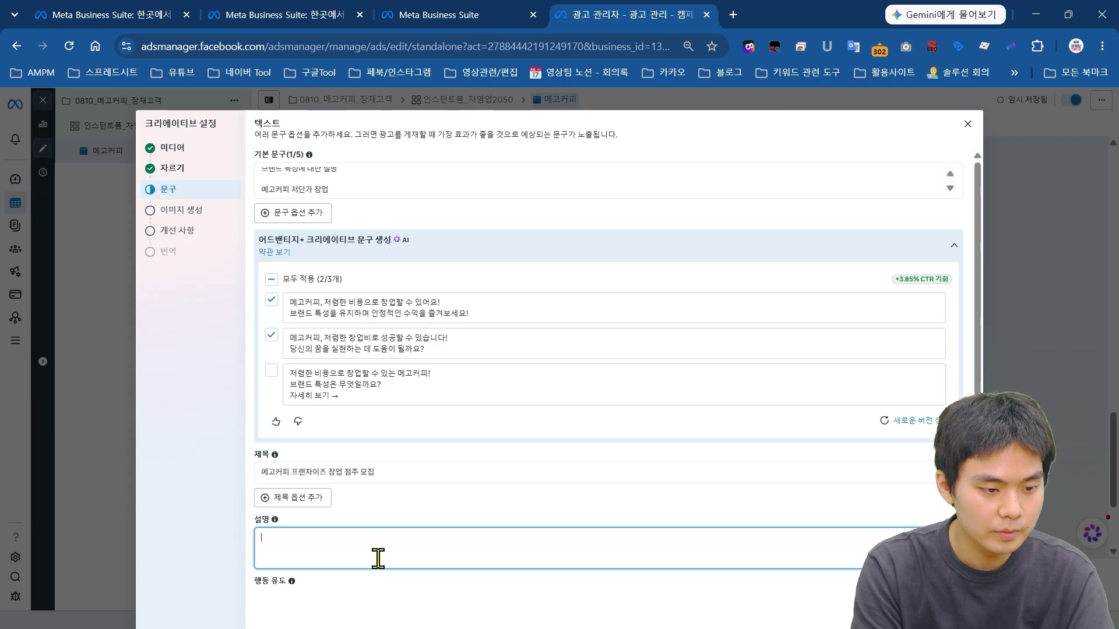
text(메고커피 가맹혜택 가맹비 1000만원 지원)
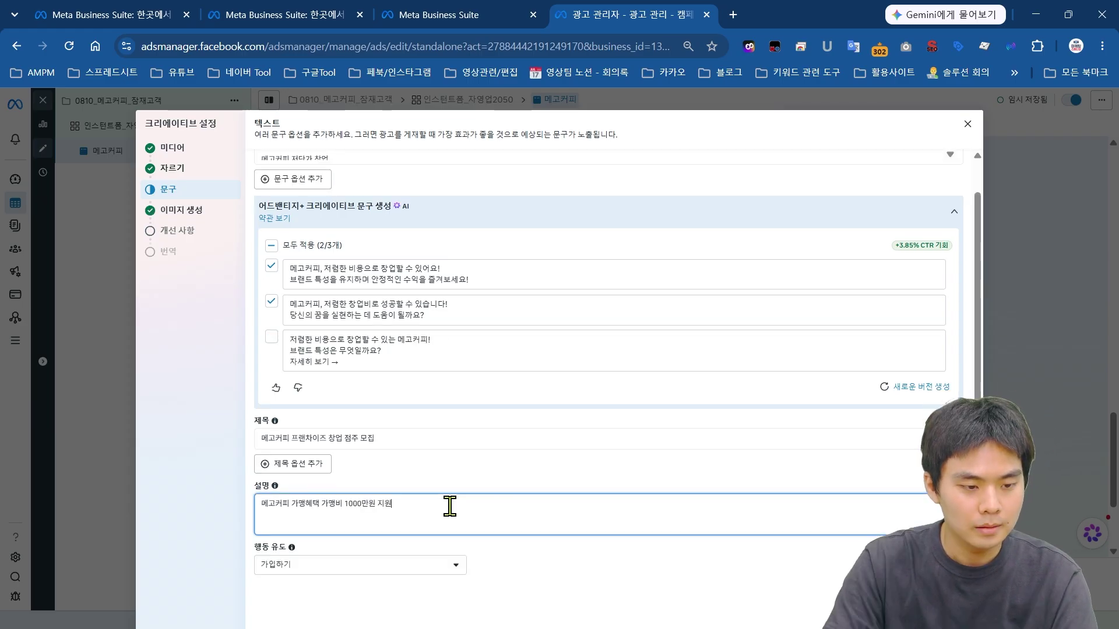
Step: Add a throwaway test primary-text option, then delete it
click(347, 173)
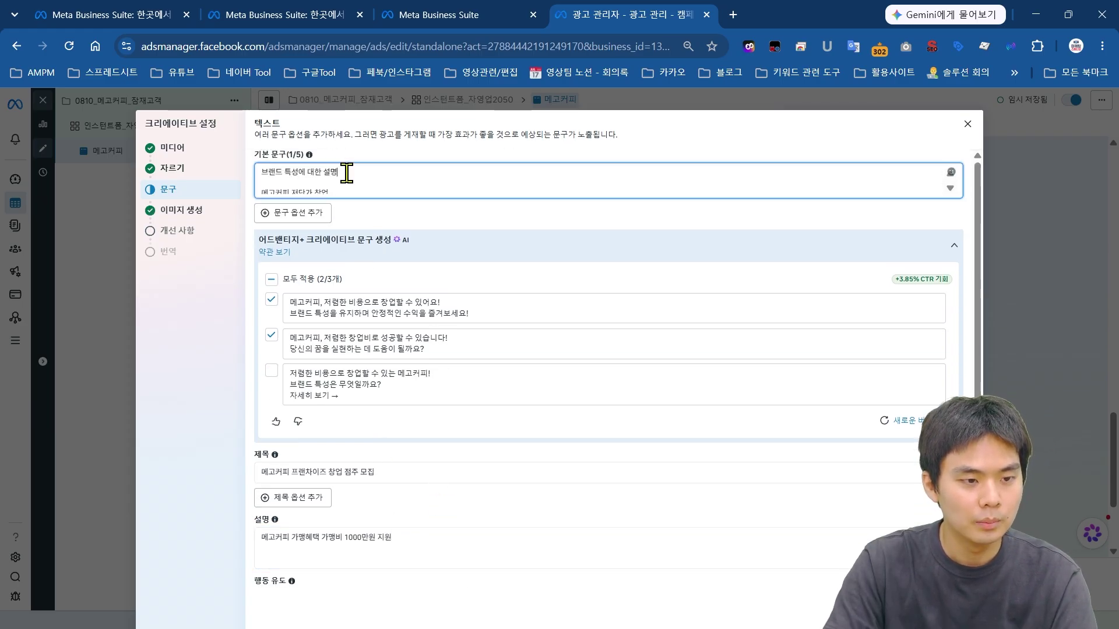
click(302, 214)
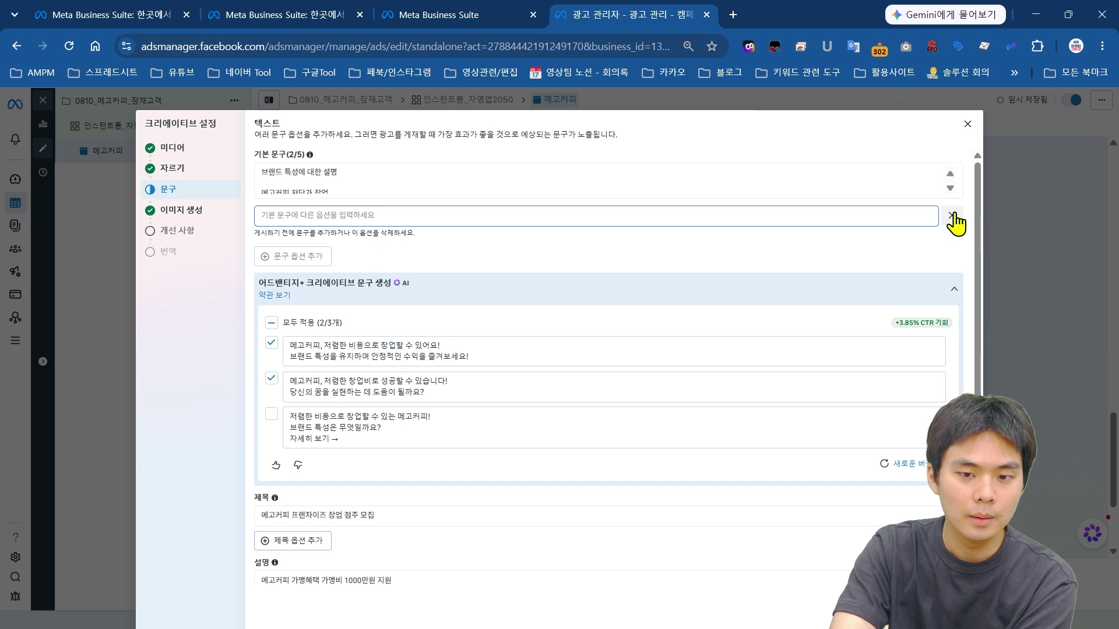
click(350, 213)
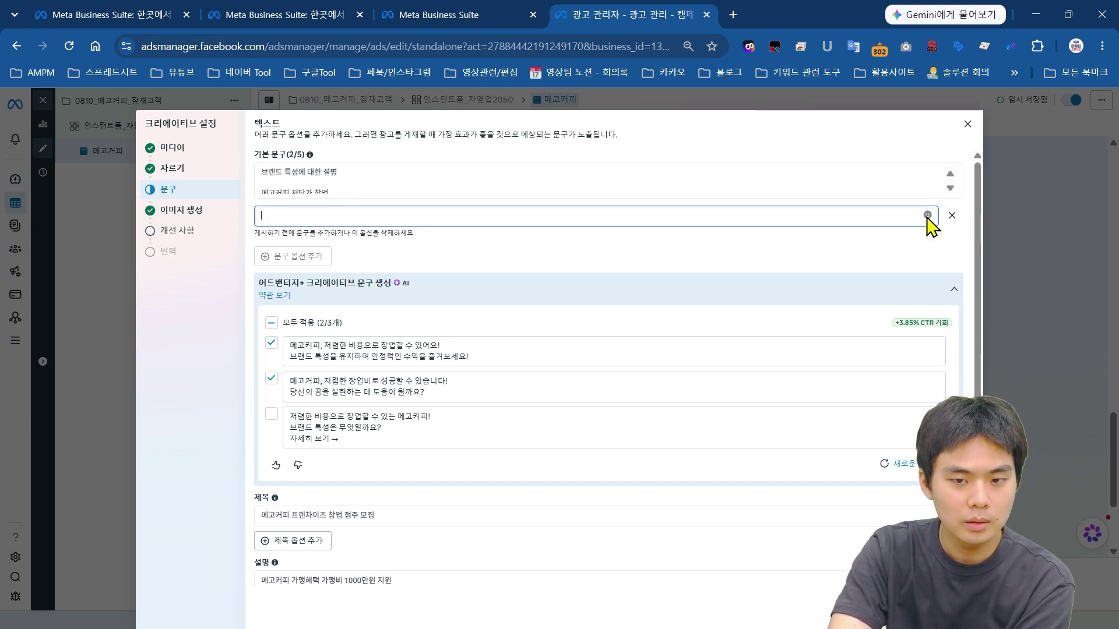
text(ㄹㅇㅇㄹㅇ)
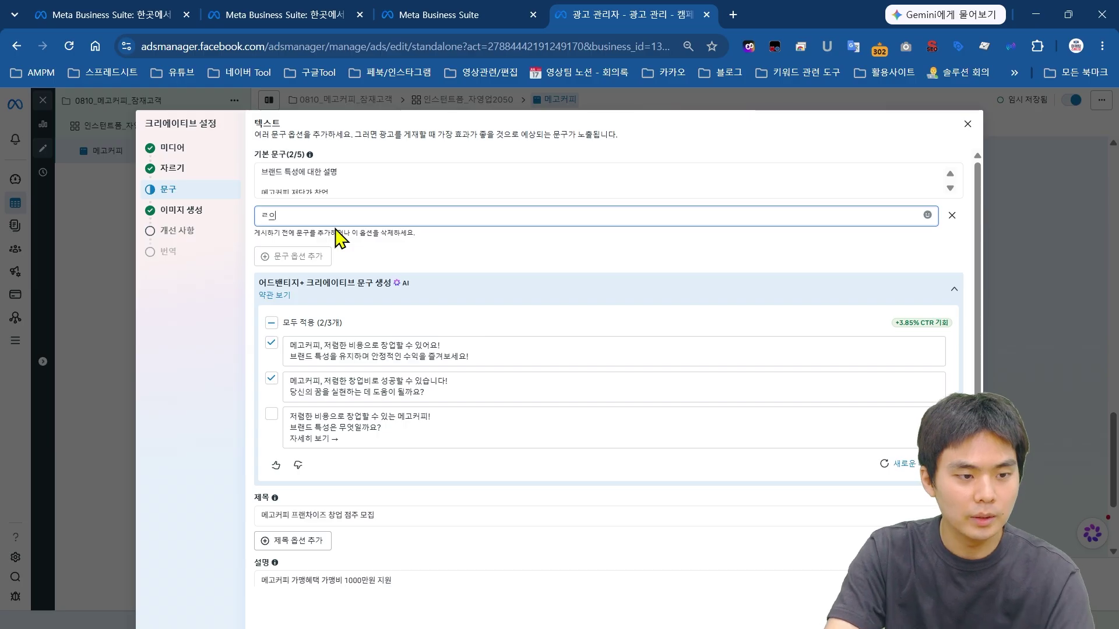
click(300, 256)
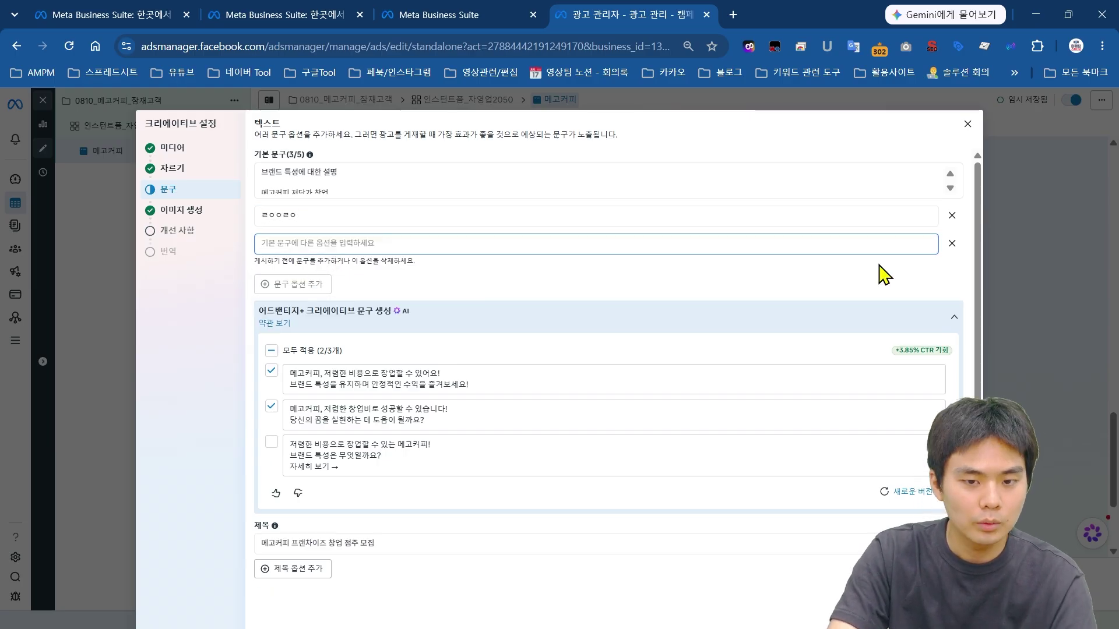
click(951, 215)
scroll(507, 322, down, 2)
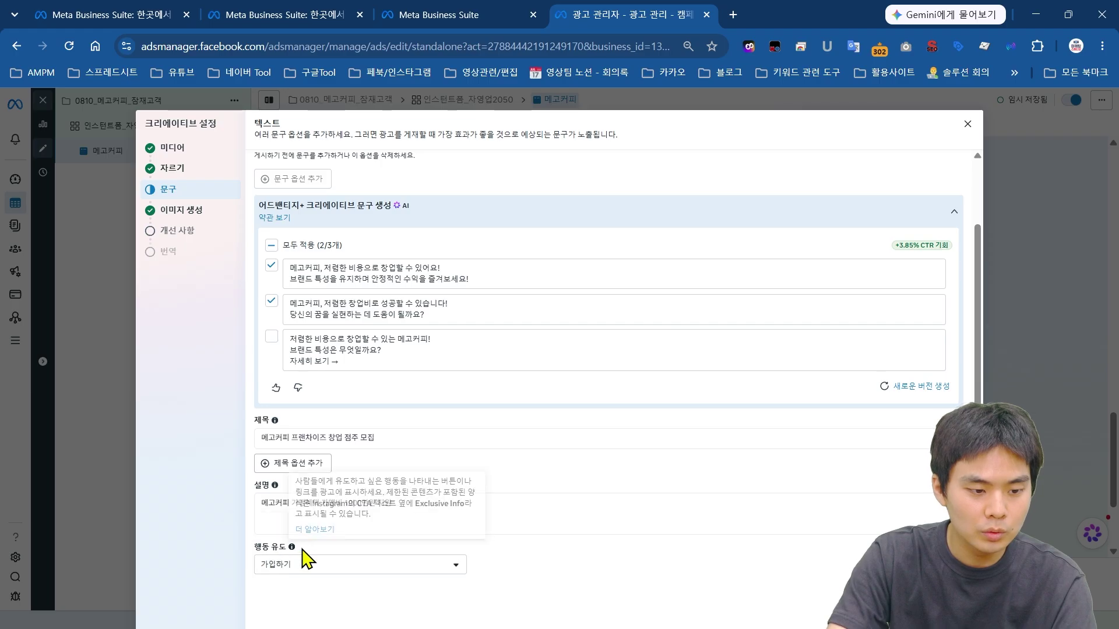
Step: Set the call to action to 지금 신청하기, replacing a brief 자세히 보기 choice
click(311, 566)
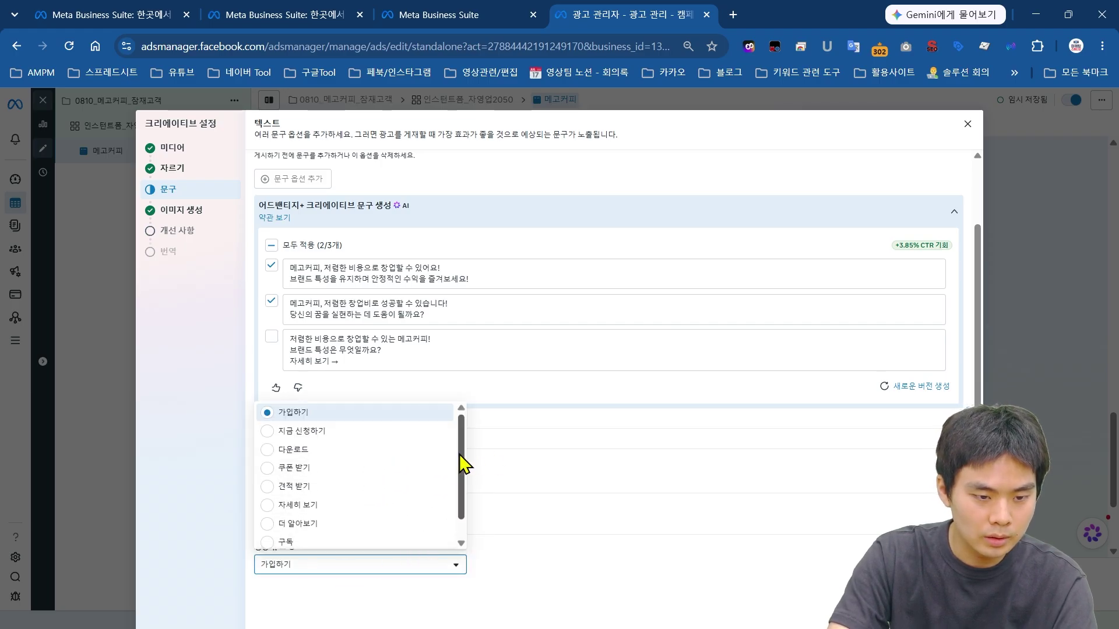
scroll(462, 464, down, 1)
scroll(464, 463, up, 1)
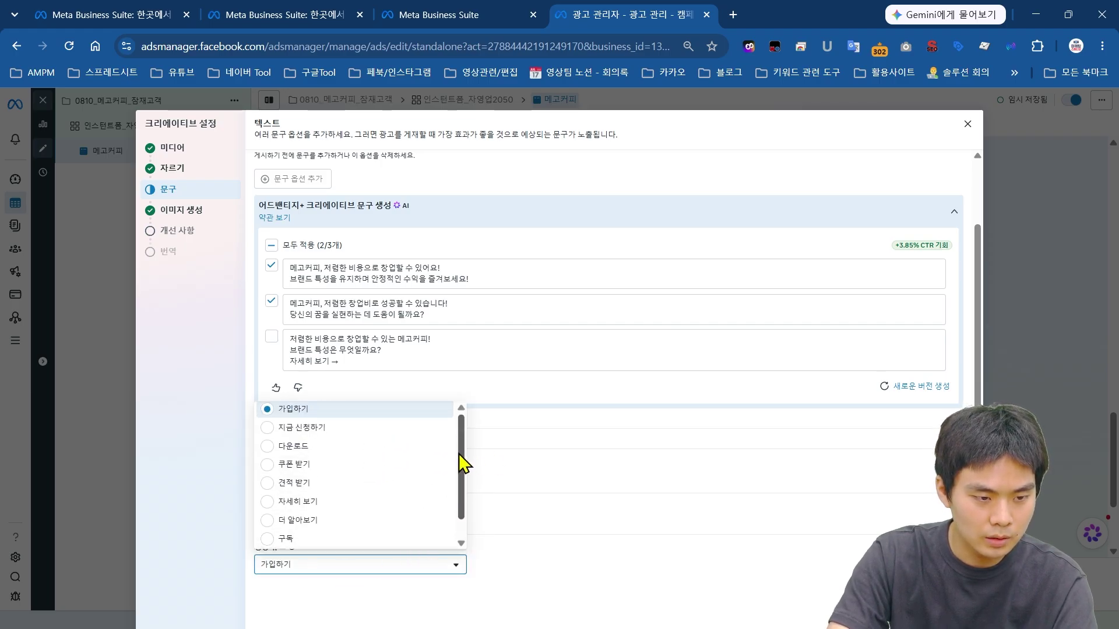
click(301, 512)
click(310, 566)
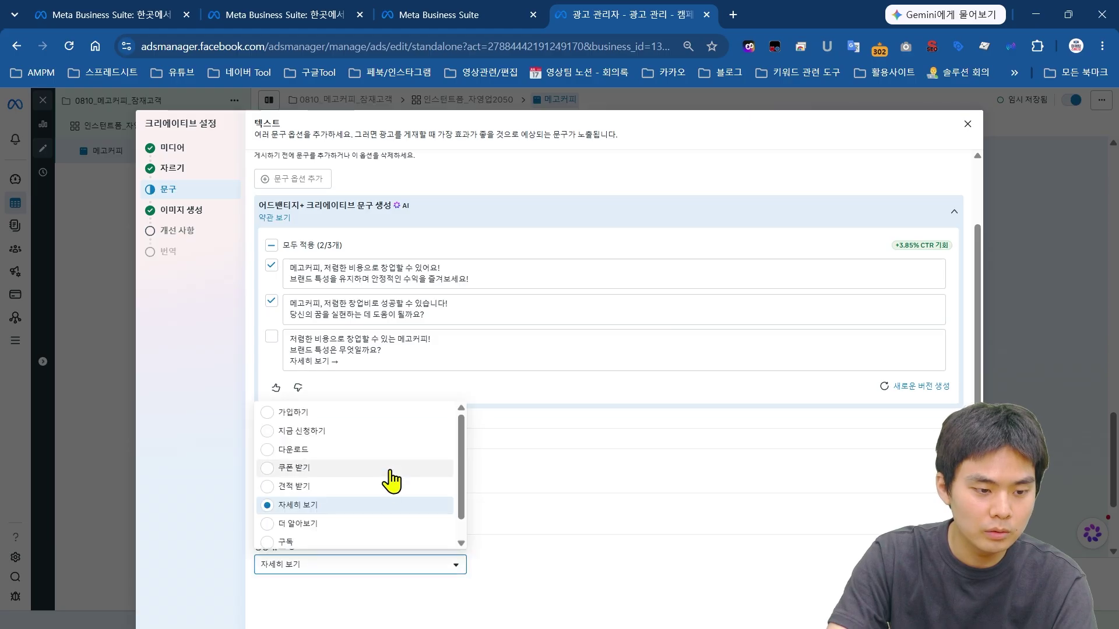
scroll(326, 524, down, 1)
scroll(310, 443, up, 1)
click(310, 430)
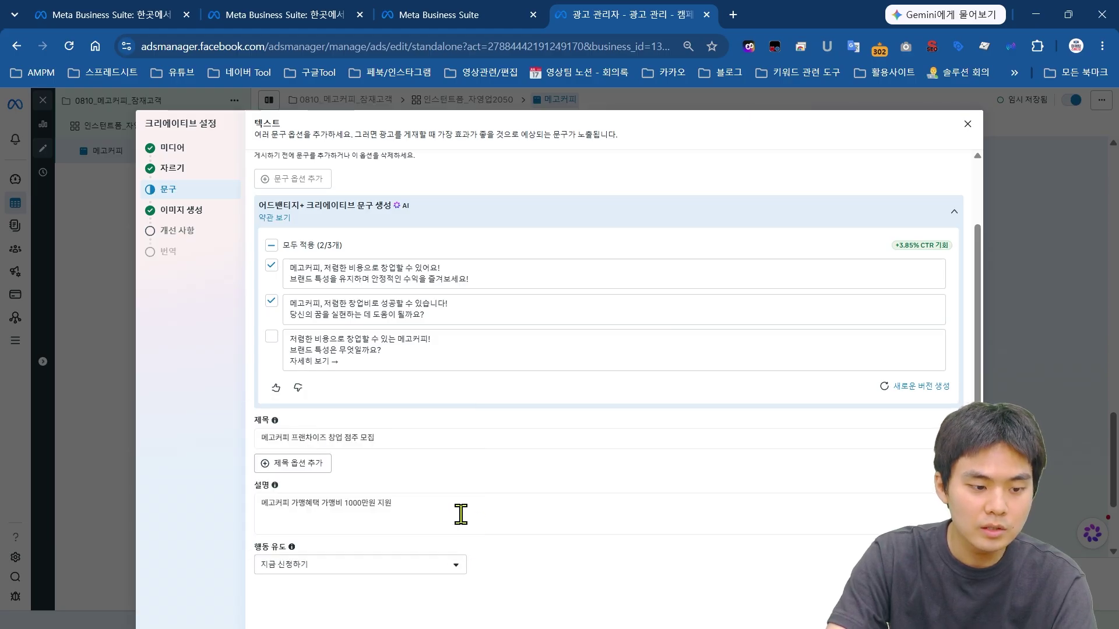
Step: Select and review the headline and description text
drag(389, 440, 260, 458)
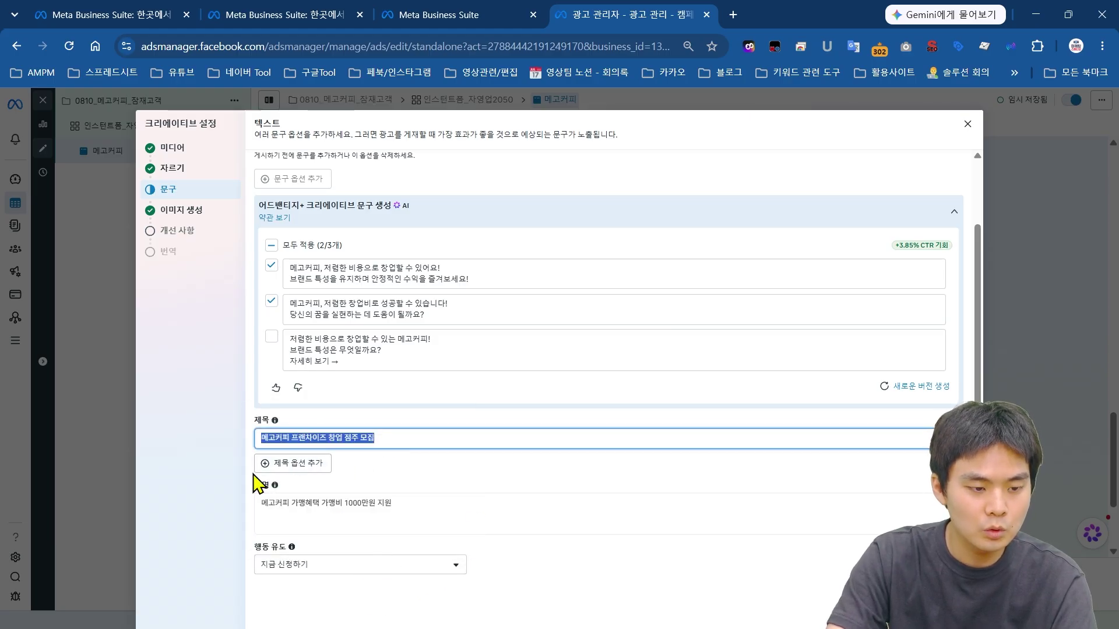
click(385, 529)
drag(436, 511, 305, 544)
click(428, 516)
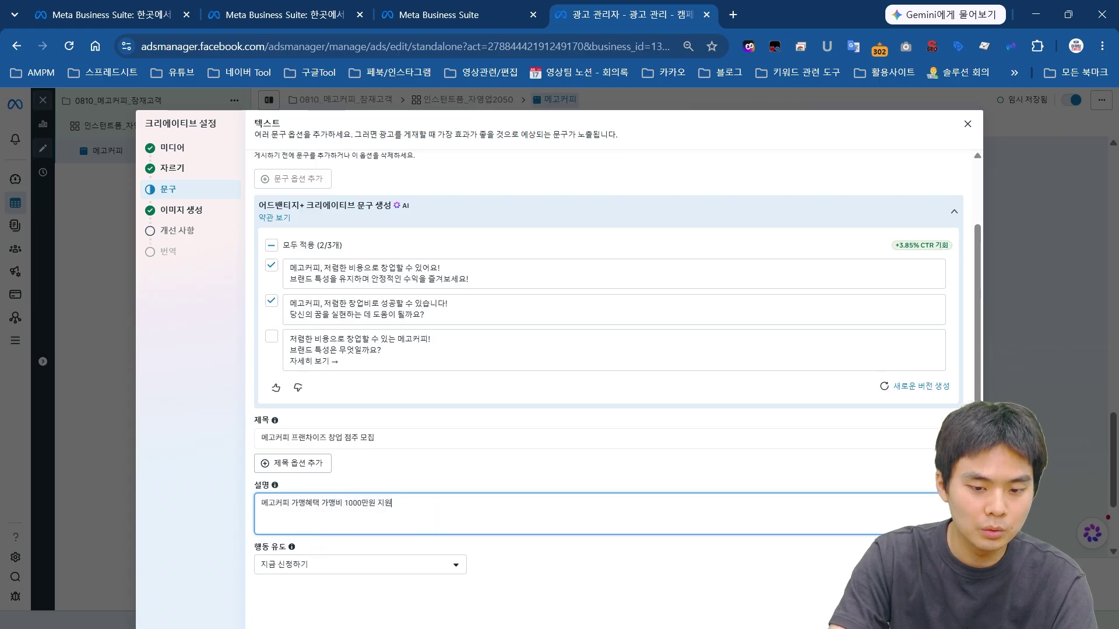
scroll(562, 185, down, 5)
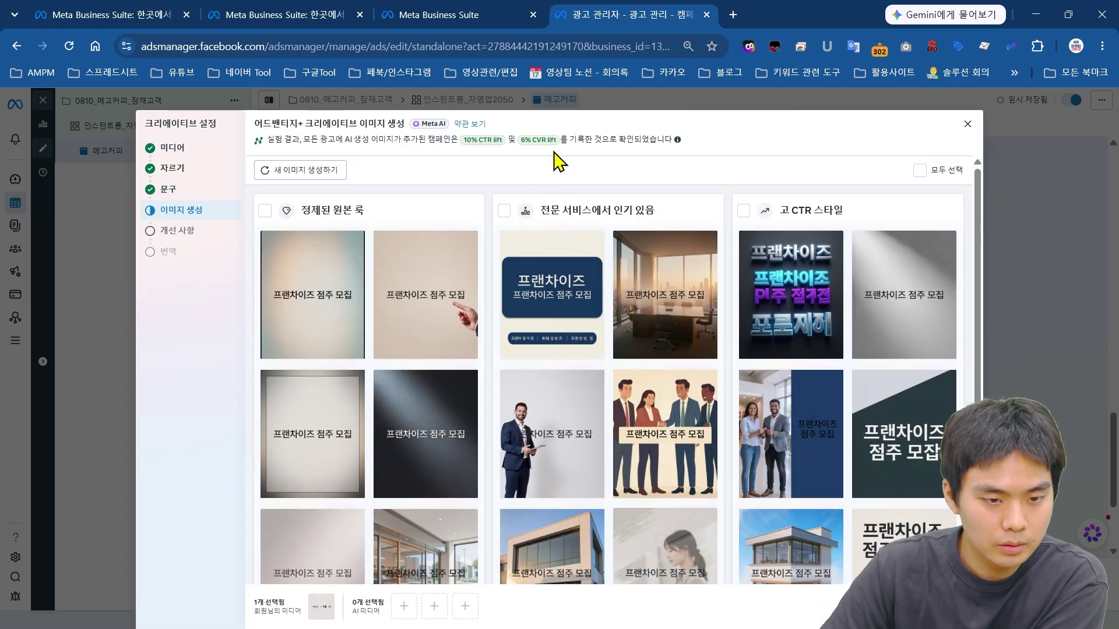
Step: Select the neon-text, pointing-hand and handshake-team AI-generated franchise images
scroll(553, 174, down, 2)
scroll(676, 318, up, 1)
scroll(676, 318, up, 1)
mouse_move(686, 295)
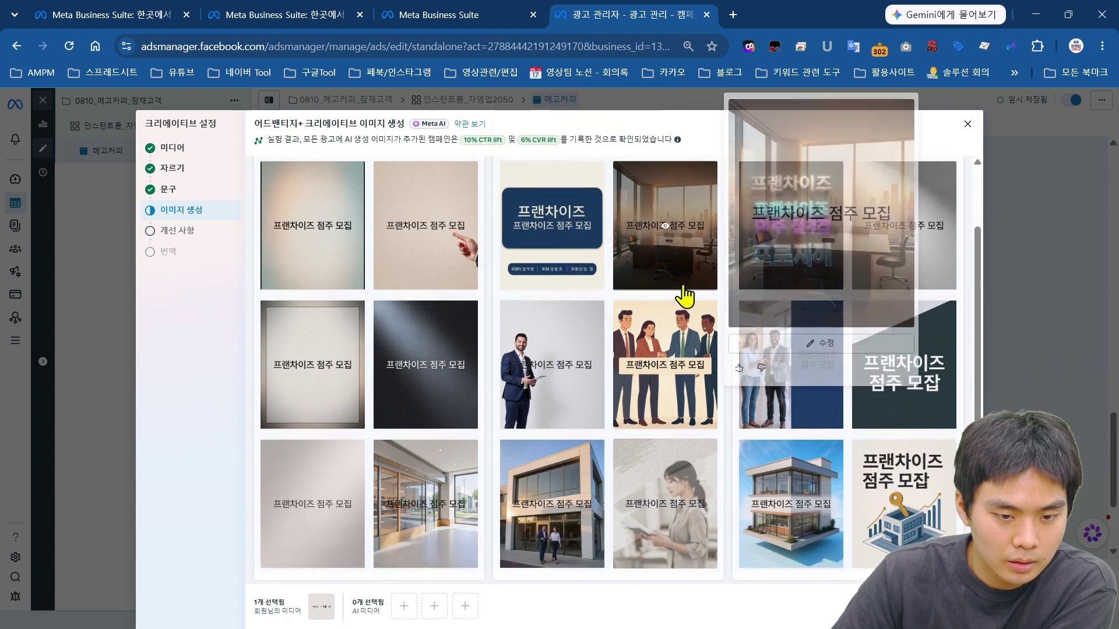
scroll(595, 357, down, 2)
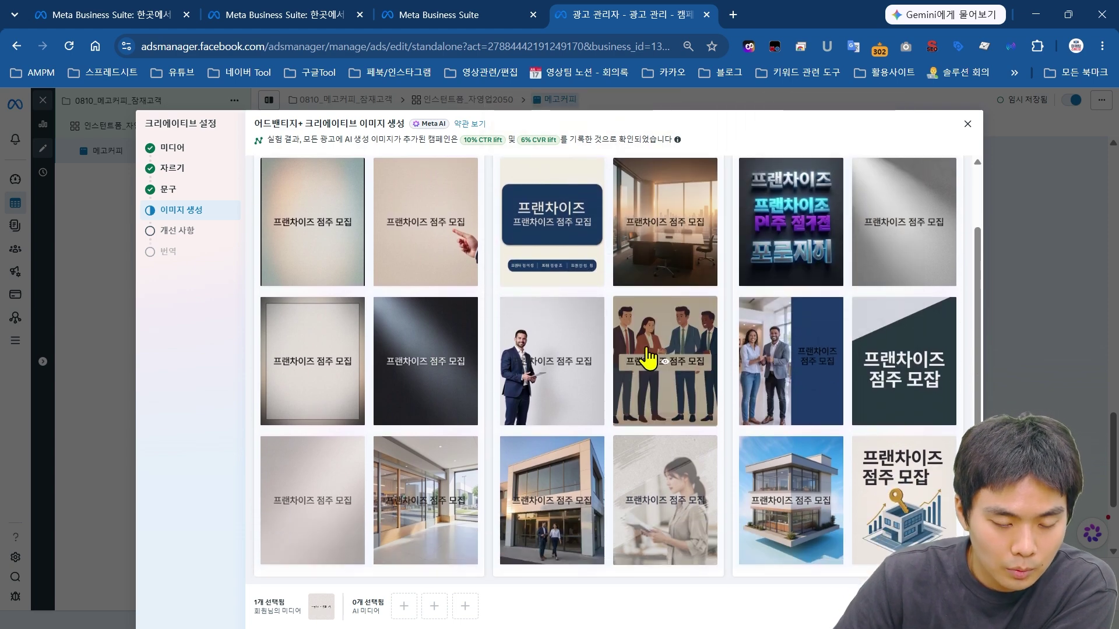
mouse_move(555, 387)
scroll(758, 350, up, 2)
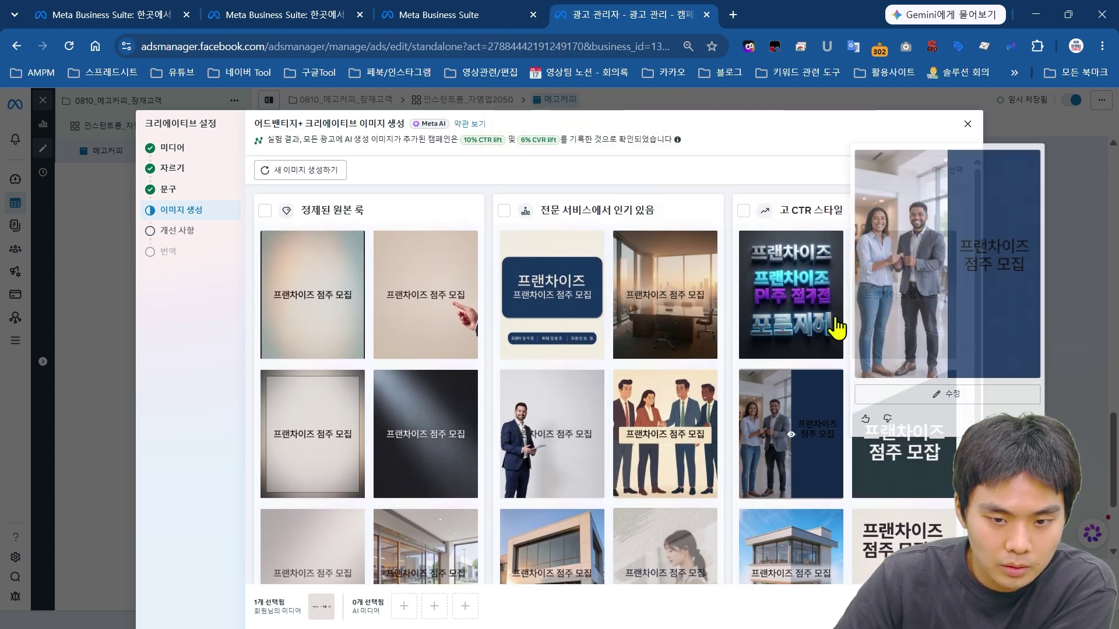
click(807, 319)
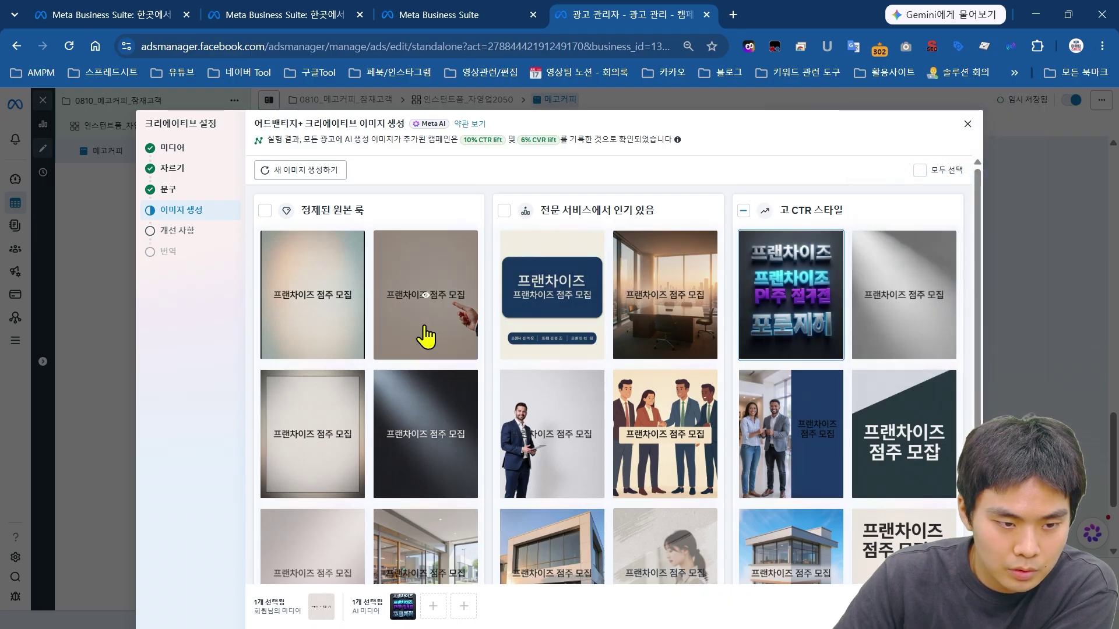
click(406, 255)
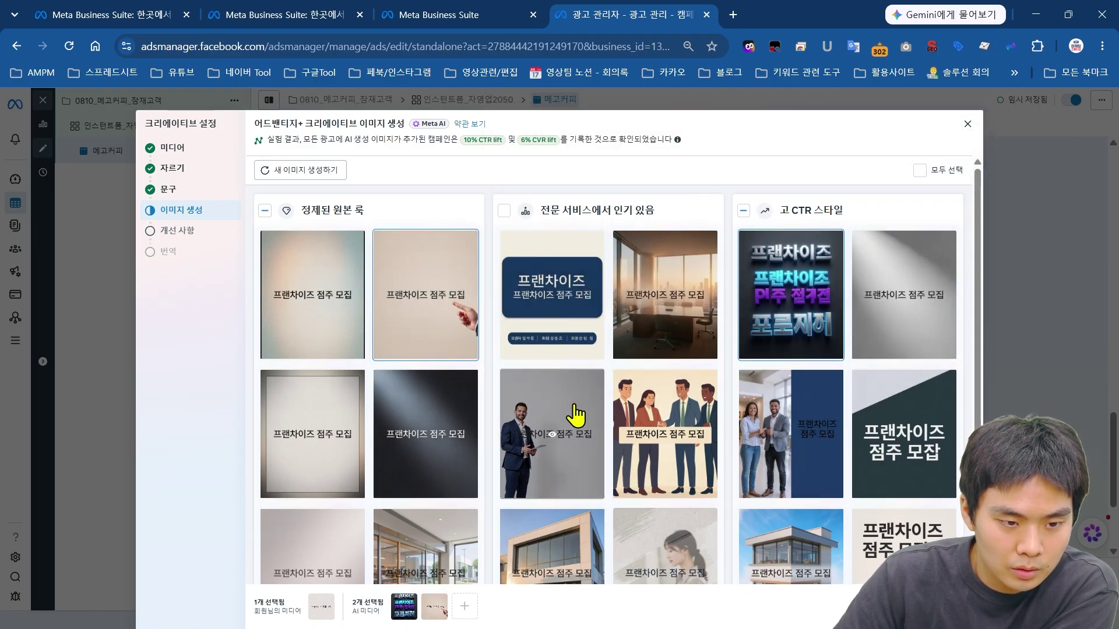
click(673, 425)
Step: Advance the creative setup to the Advantage+ enhancements step
mouse_move(475, 619)
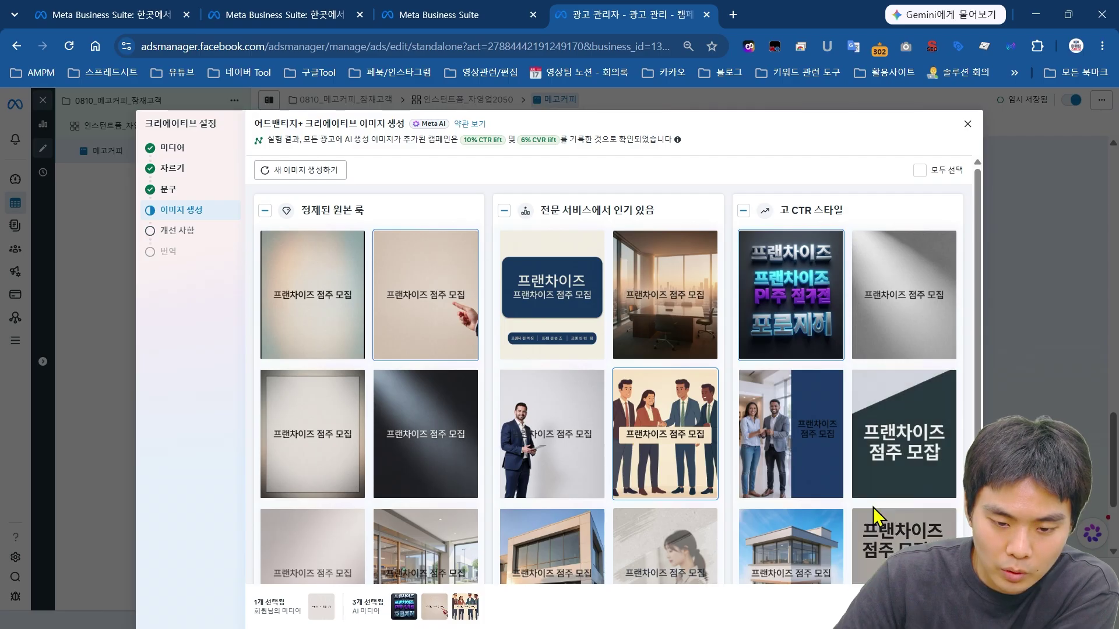
scroll(869, 529, down, 1)
mouse_move(869, 513)
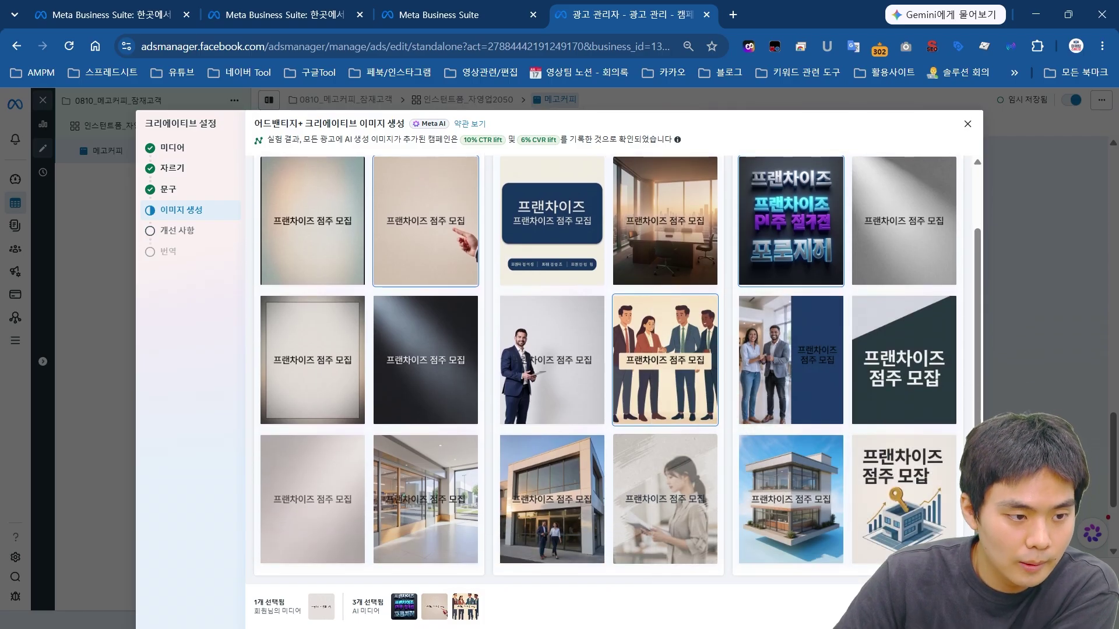
click(944, 609)
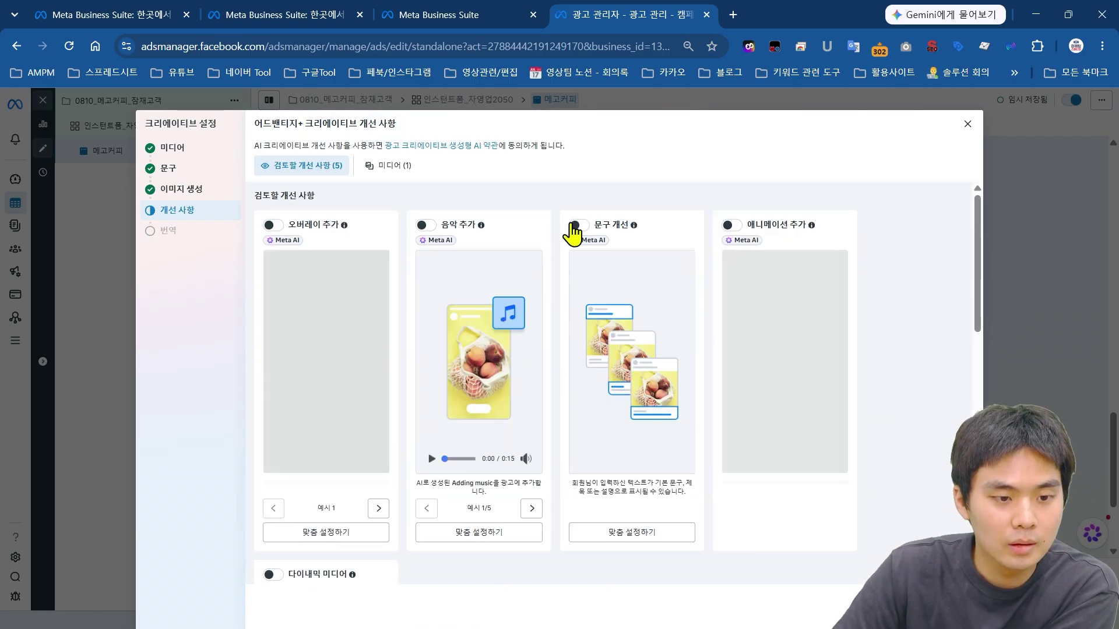
Step: Turn off the 문구 개선 (AI text improvements) toggle in the 개선 사항 enhancements
scroll(599, 262, down, 10)
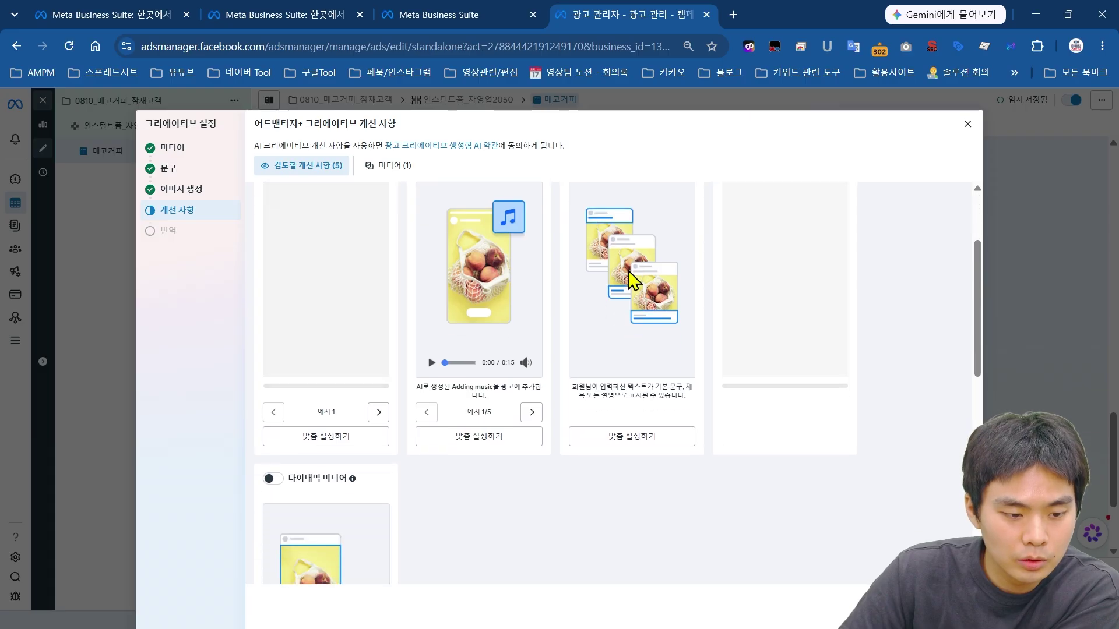
scroll(464, 369, up, 10)
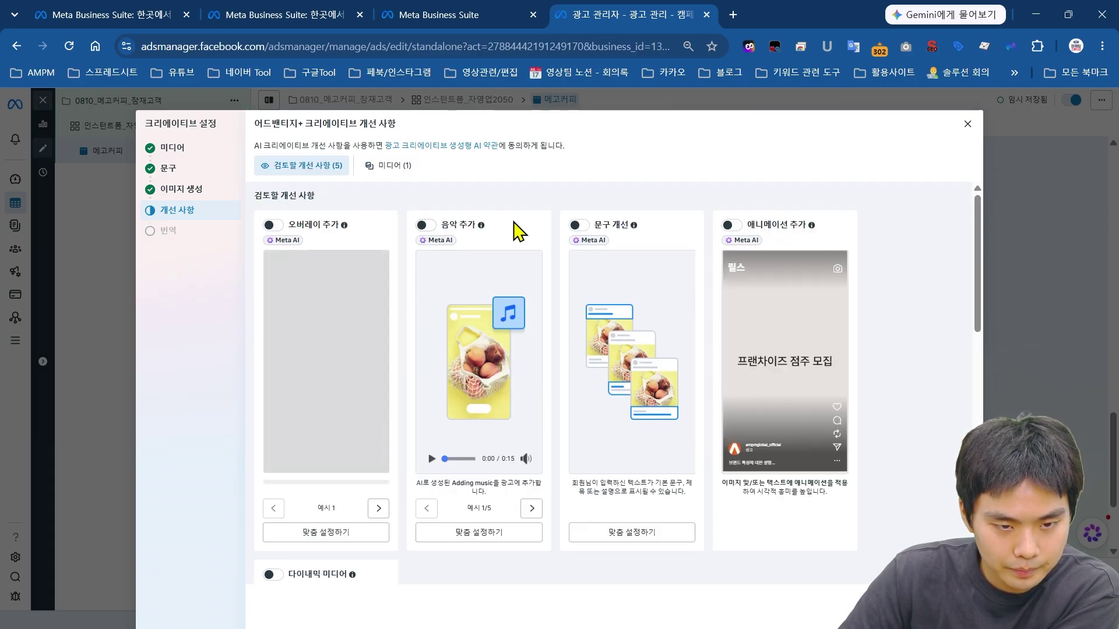
click(579, 225)
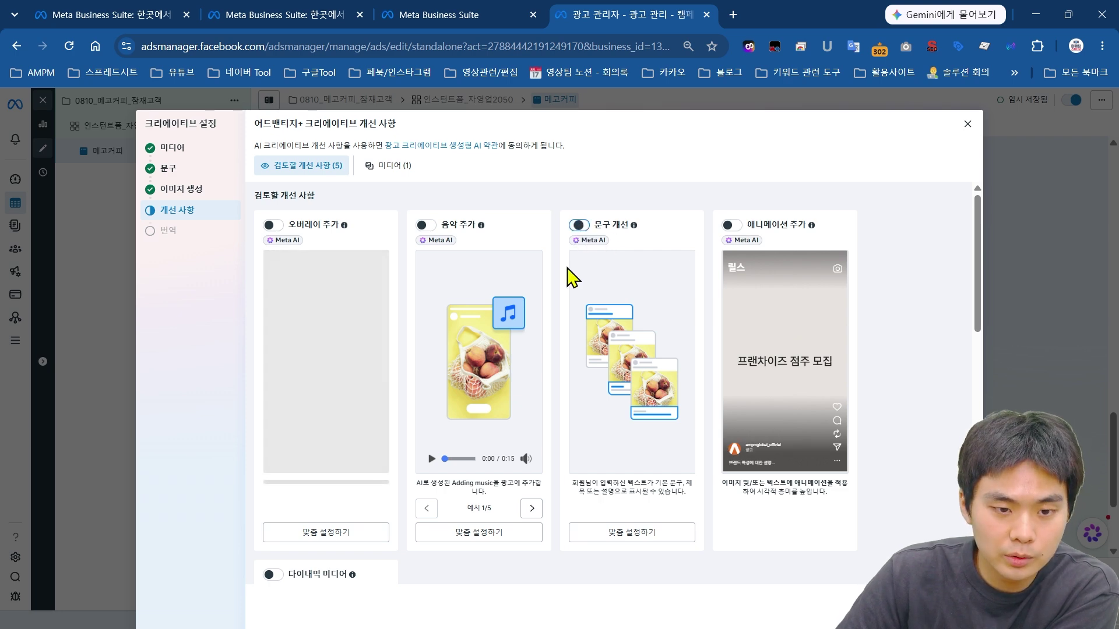
scroll(562, 325, down, 10)
scroll(407, 392, up, 5)
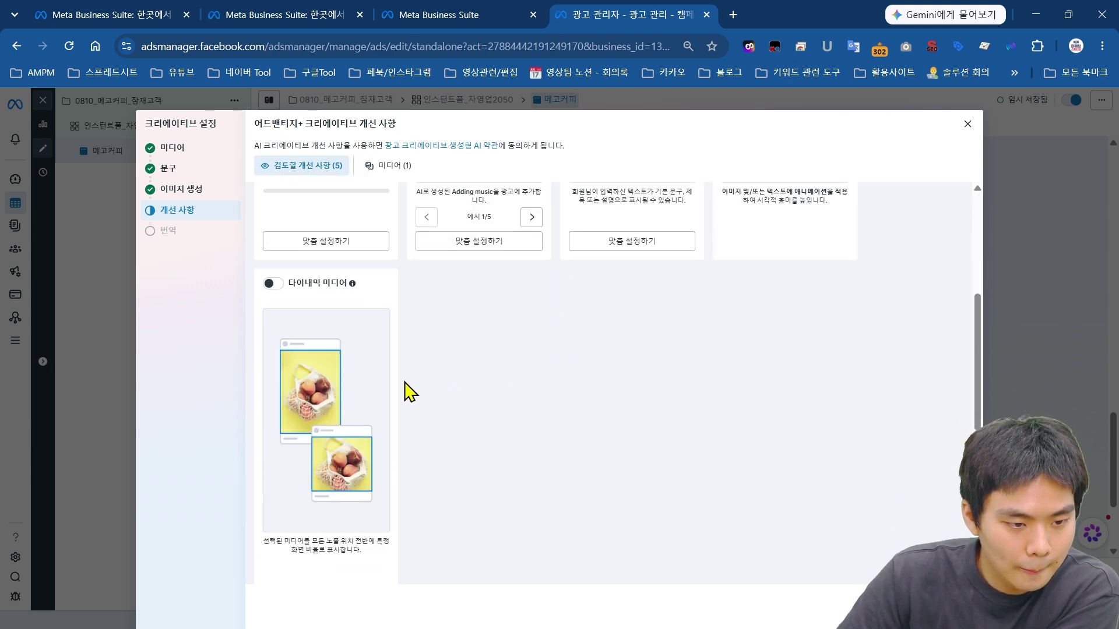
scroll(447, 402, down, 5)
scroll(373, 391, up, 1)
scroll(286, 245, down, 2)
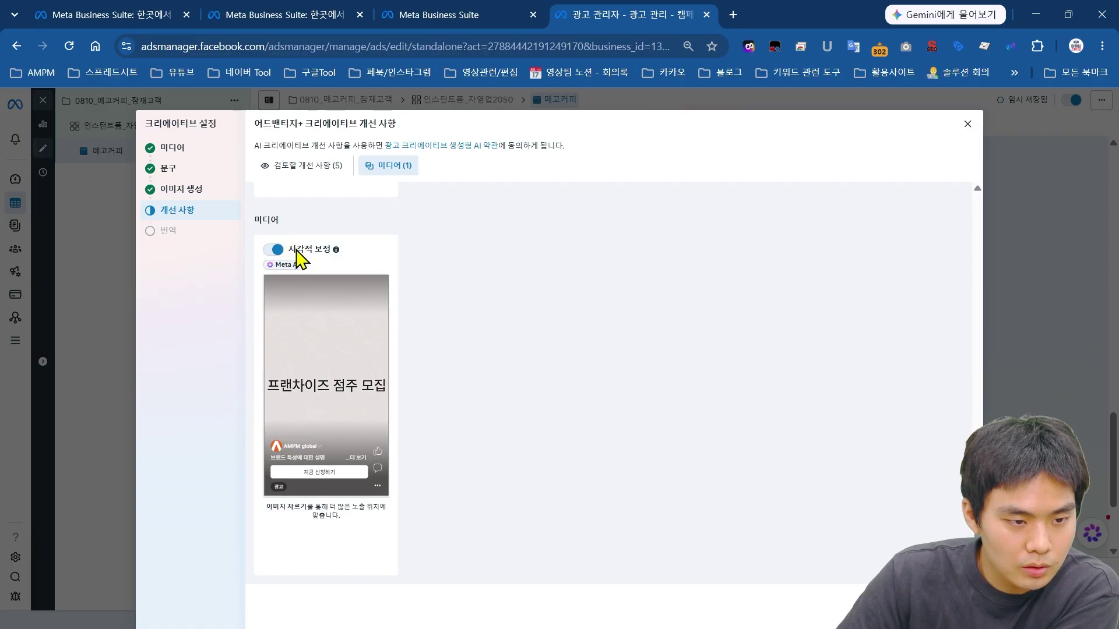
scroll(594, 330, up, 8)
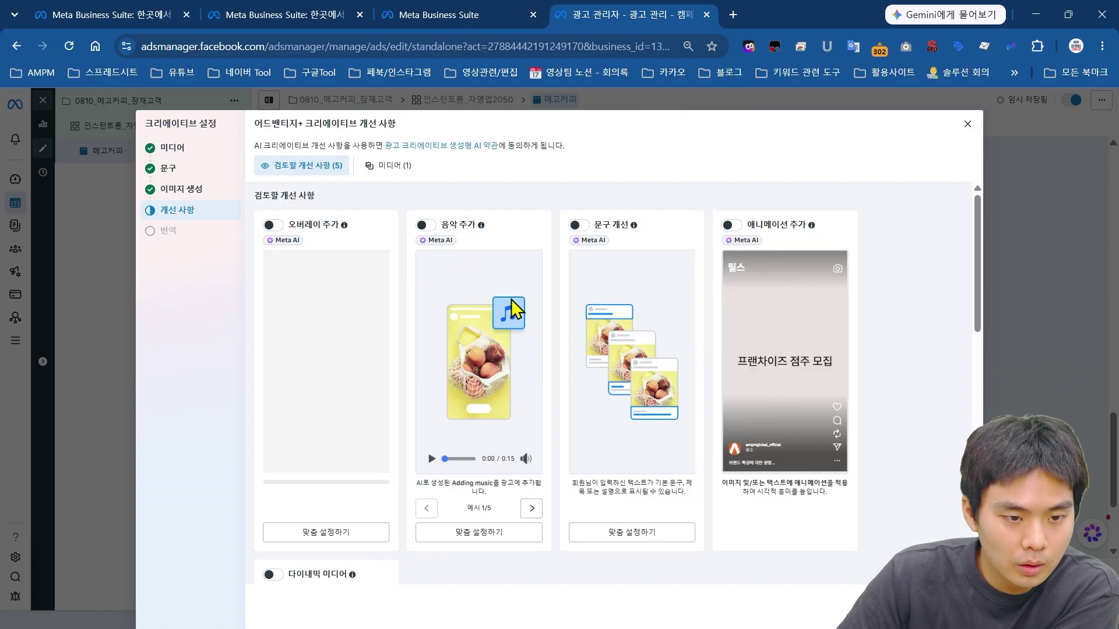
Step: Browse the 직접 음악 선택 track library, keep music automatic, and close the creative settings
click(480, 537)
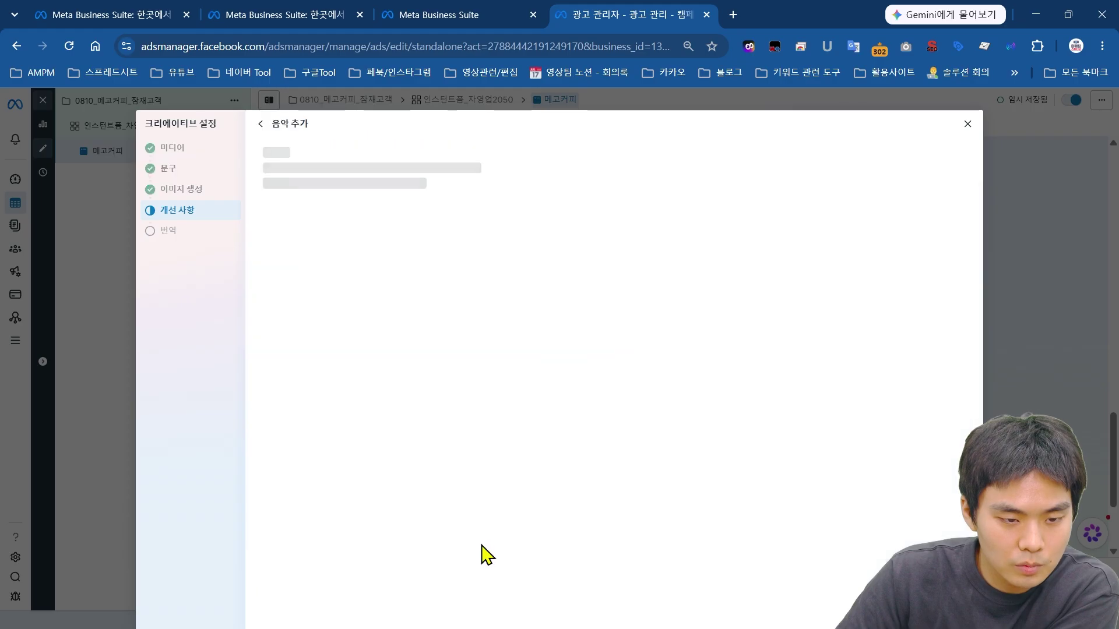
click(261, 123)
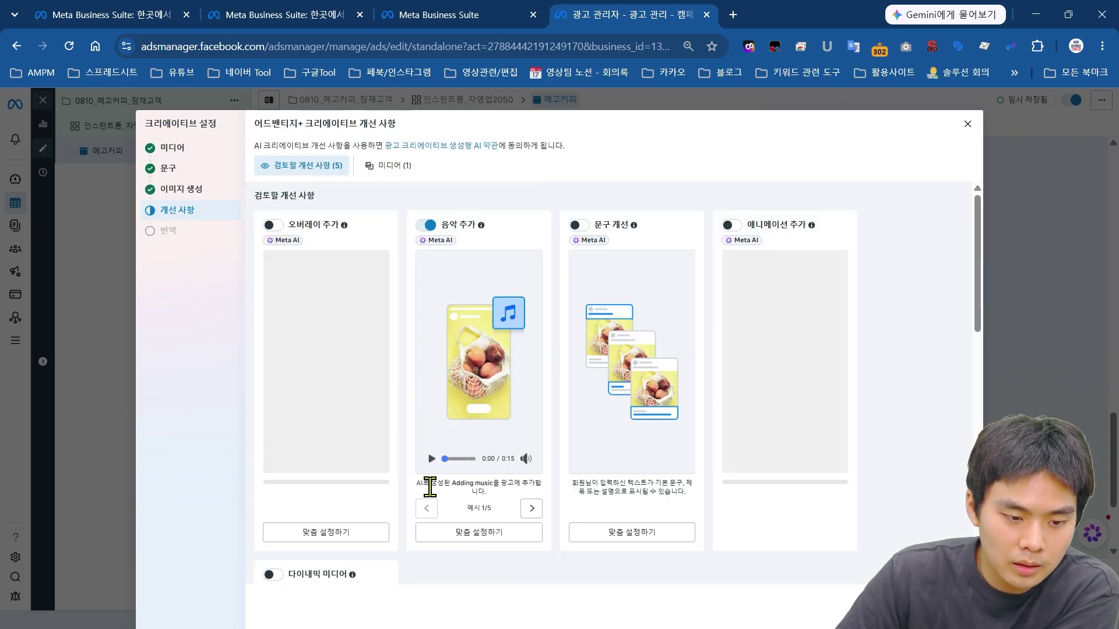
drag(422, 483, 499, 506)
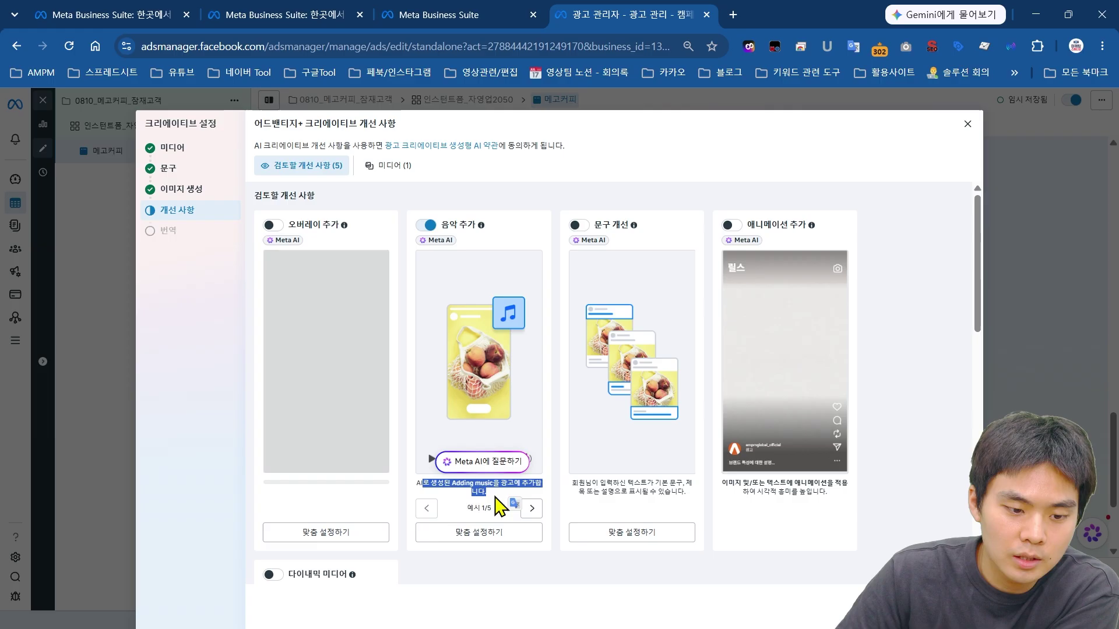
click(495, 535)
click(269, 215)
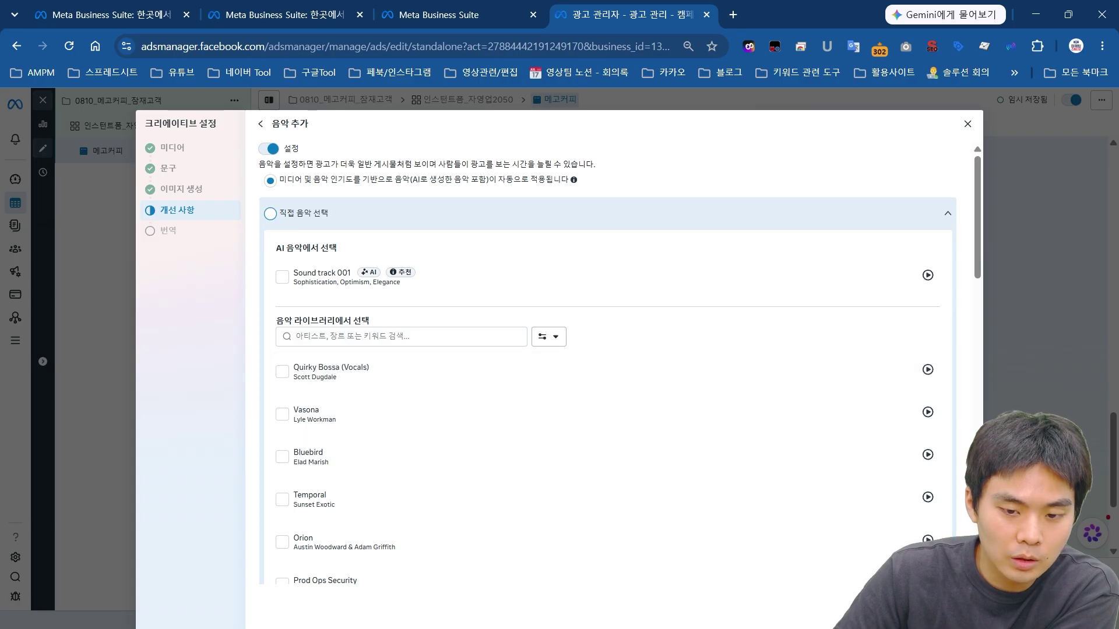
scroll(799, 450, down, 3)
scroll(909, 501, down, 6)
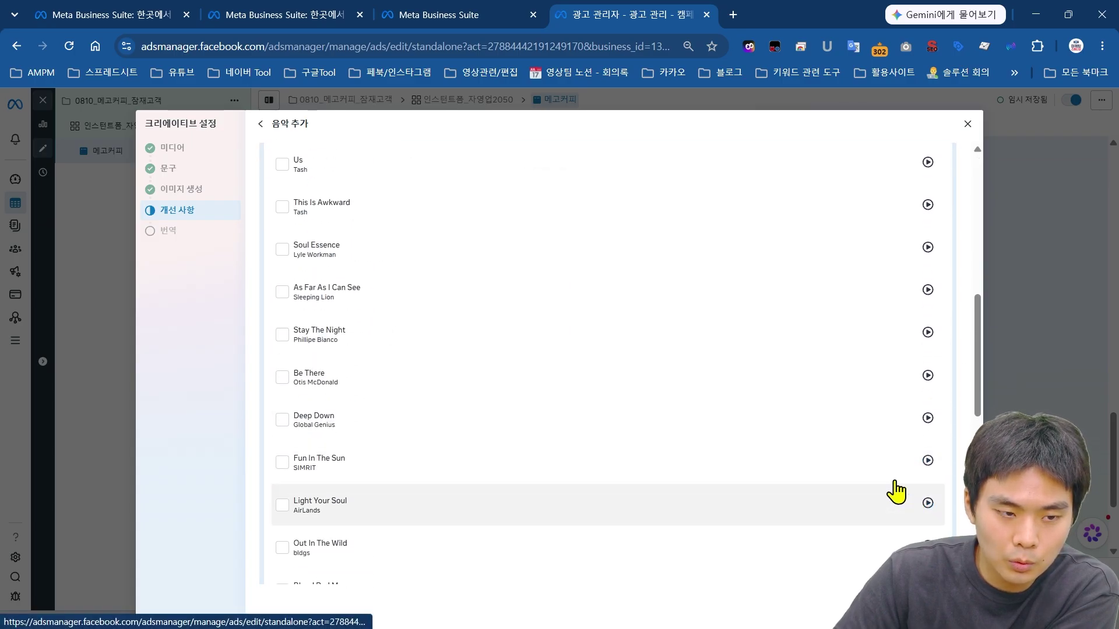
scroll(845, 448, up, 8)
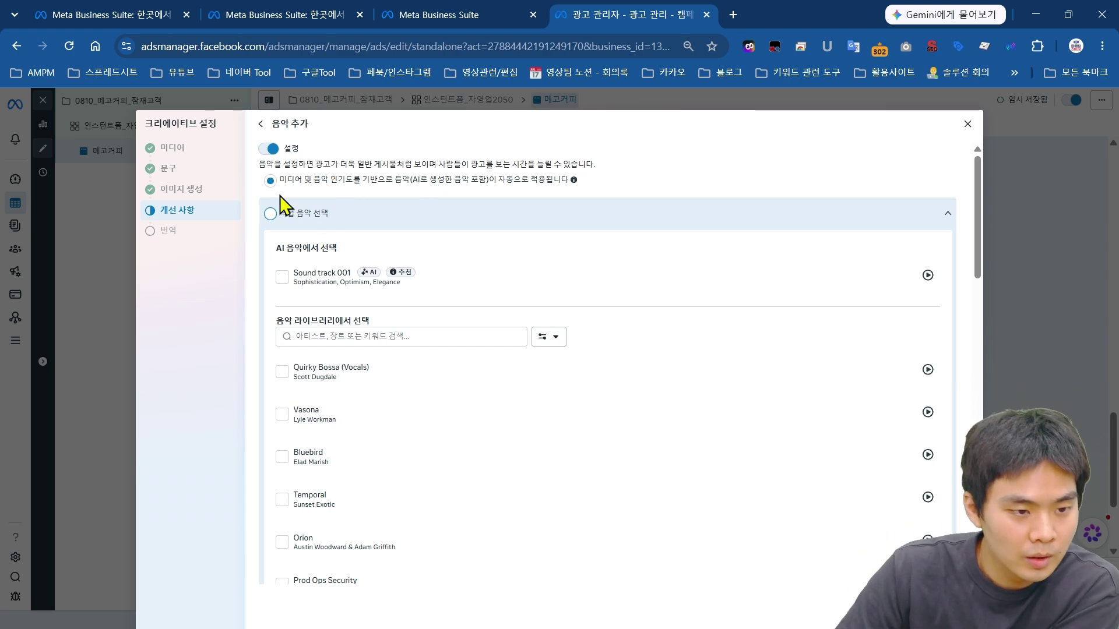
key(Escape)
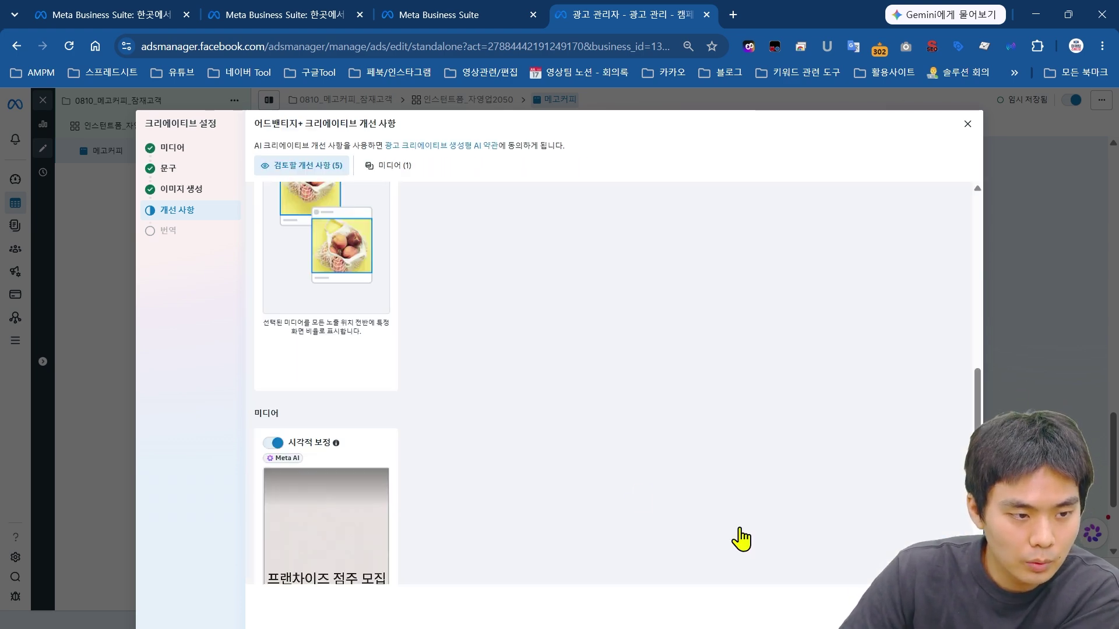
key(Escape)
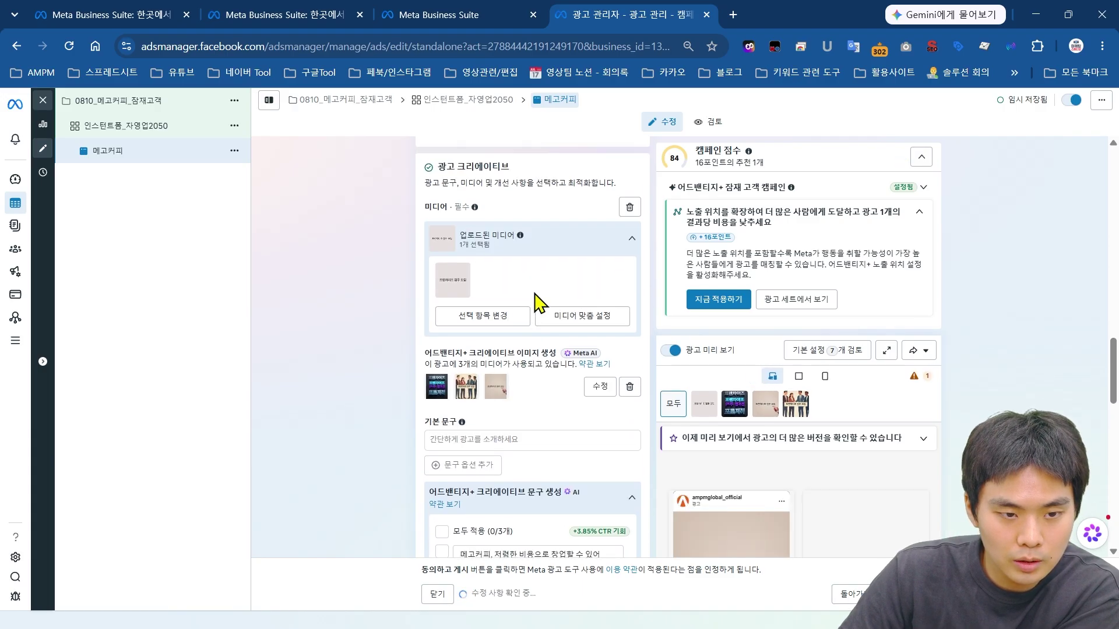
Step: Use the first AI-suggested text as the ad's primary text
scroll(512, 297, down, 1)
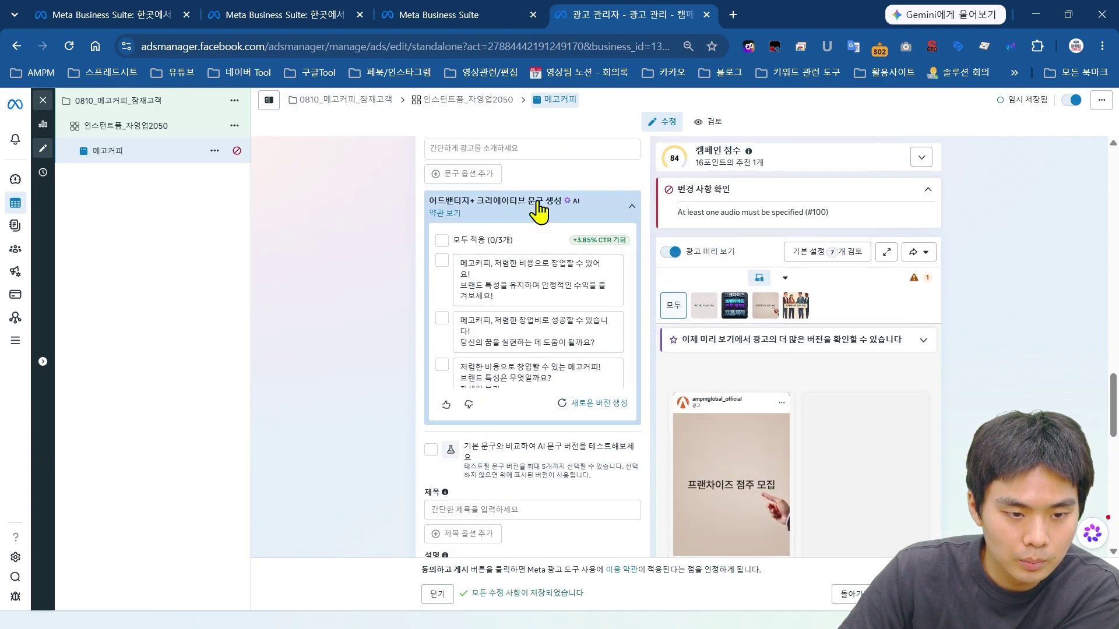
click(519, 221)
scroll(524, 446, down, 1)
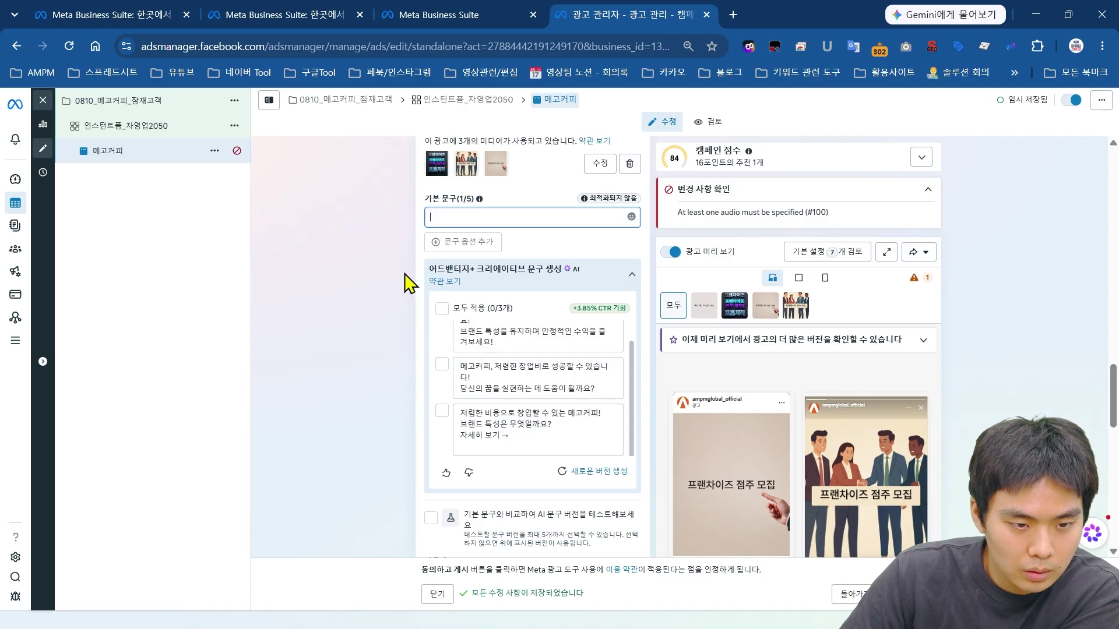
scroll(424, 292, up, 2)
scroll(437, 495, up, 1)
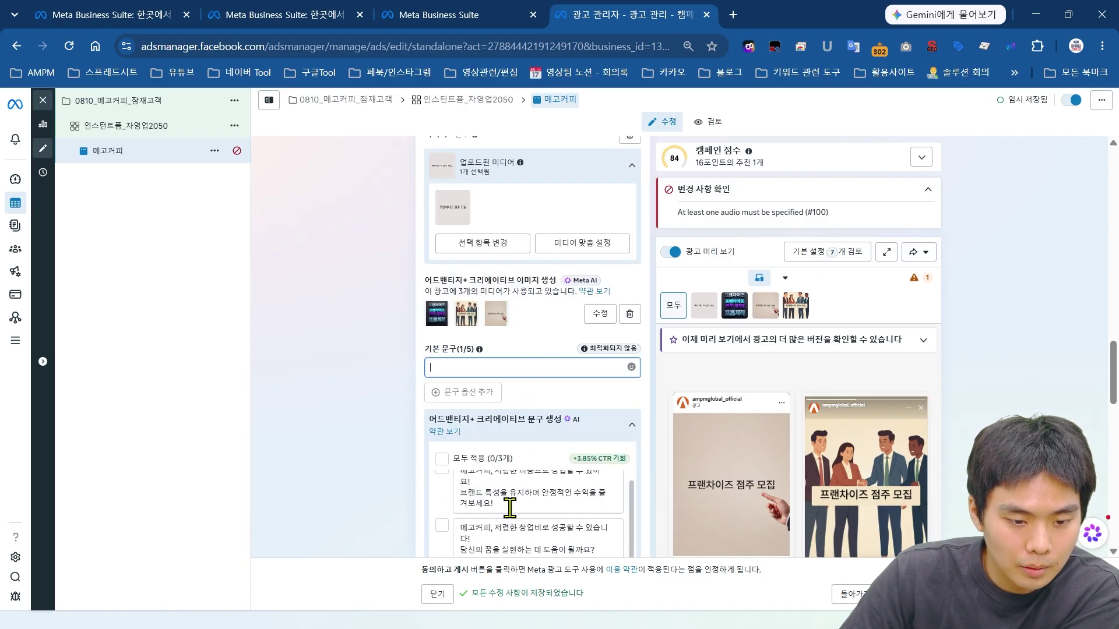
scroll(424, 424, down, 2)
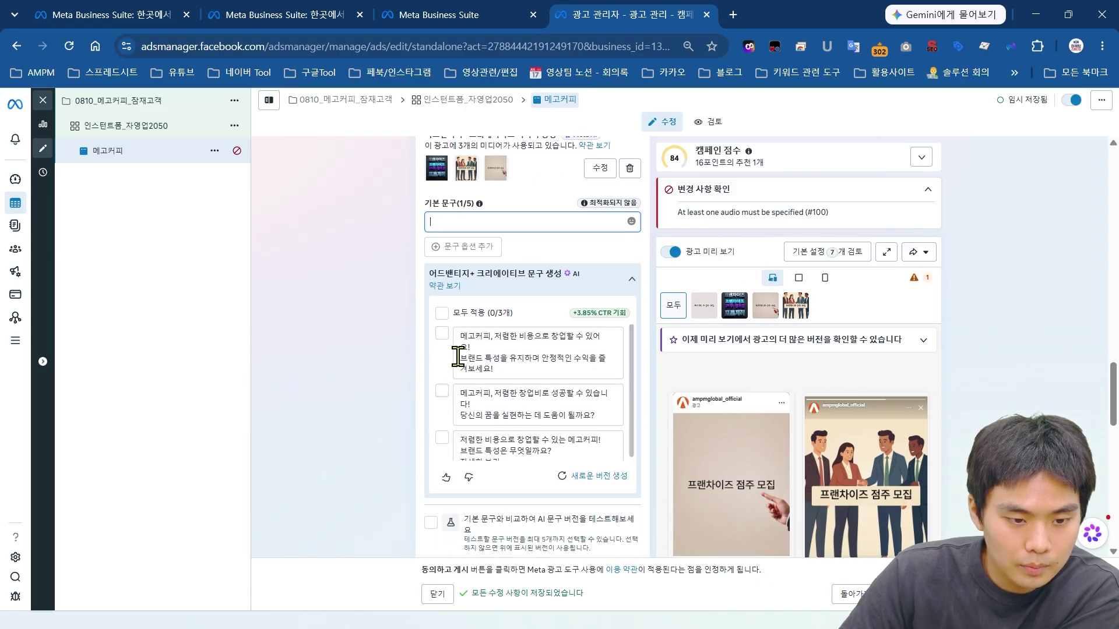
click(442, 334)
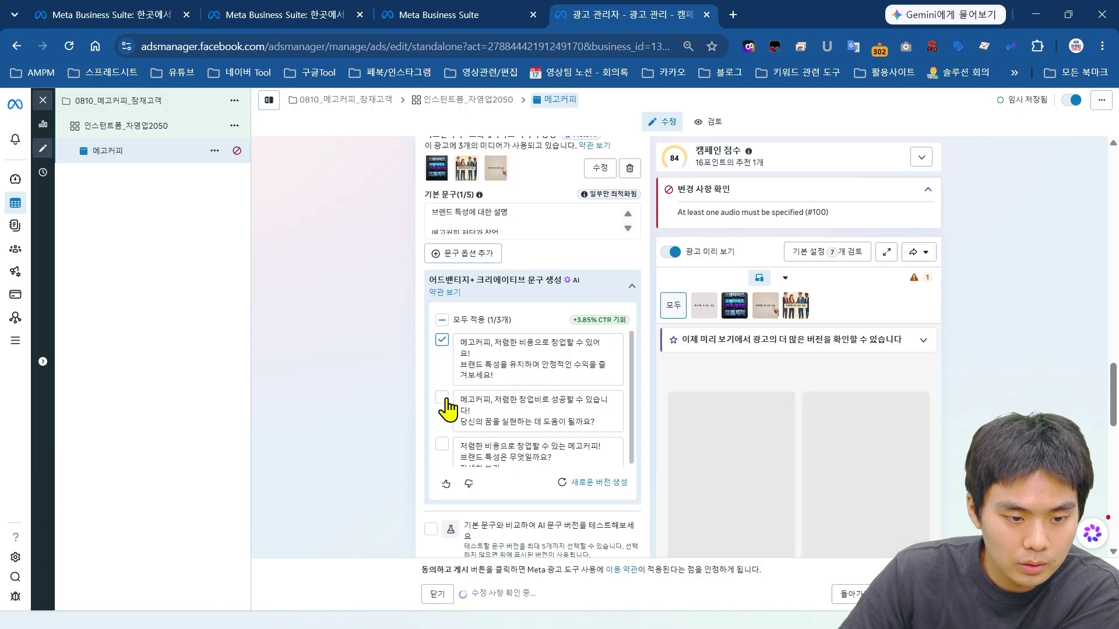
scroll(387, 324, up, 3)
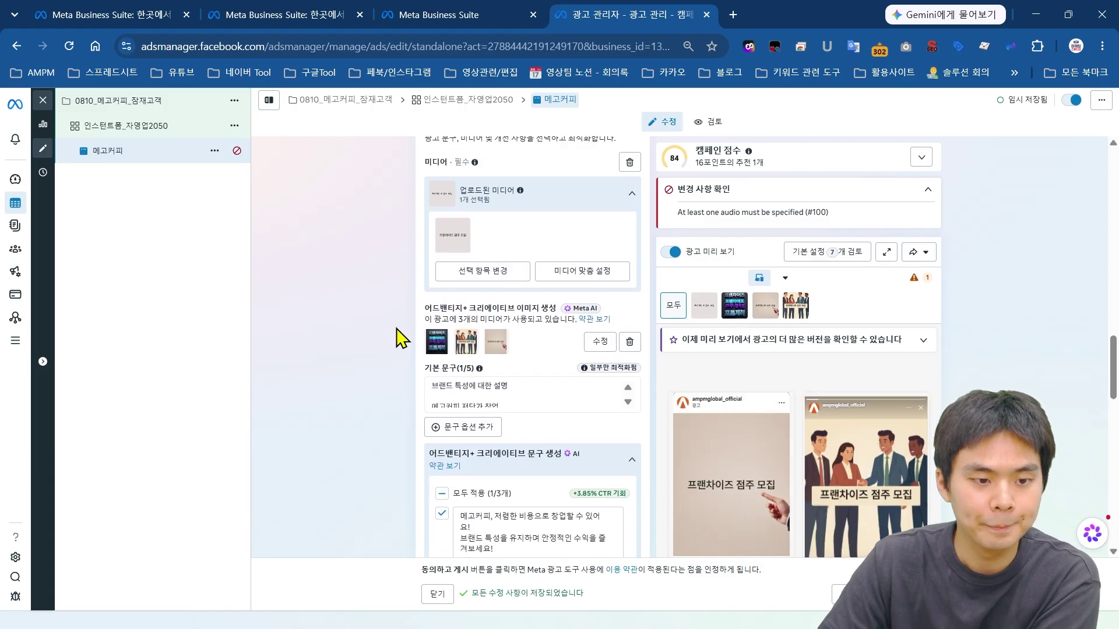
scroll(357, 347, down, 6)
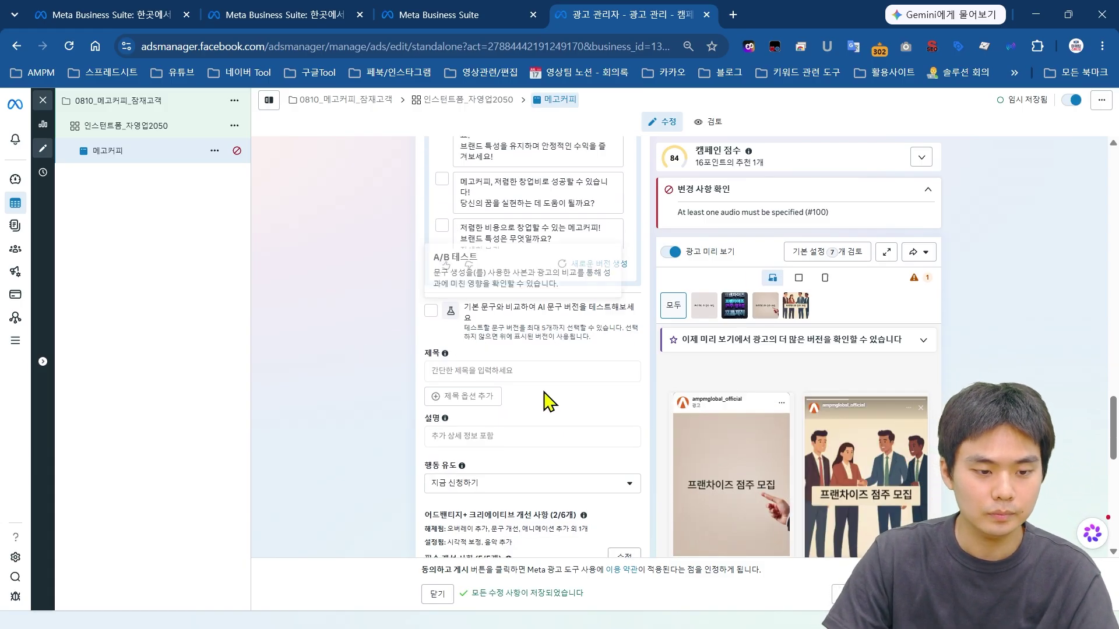
Step: Enter the headline 메고커피 창업 점주 모집 in the 제목 field
click(534, 371)
scroll(362, 365, up, 5)
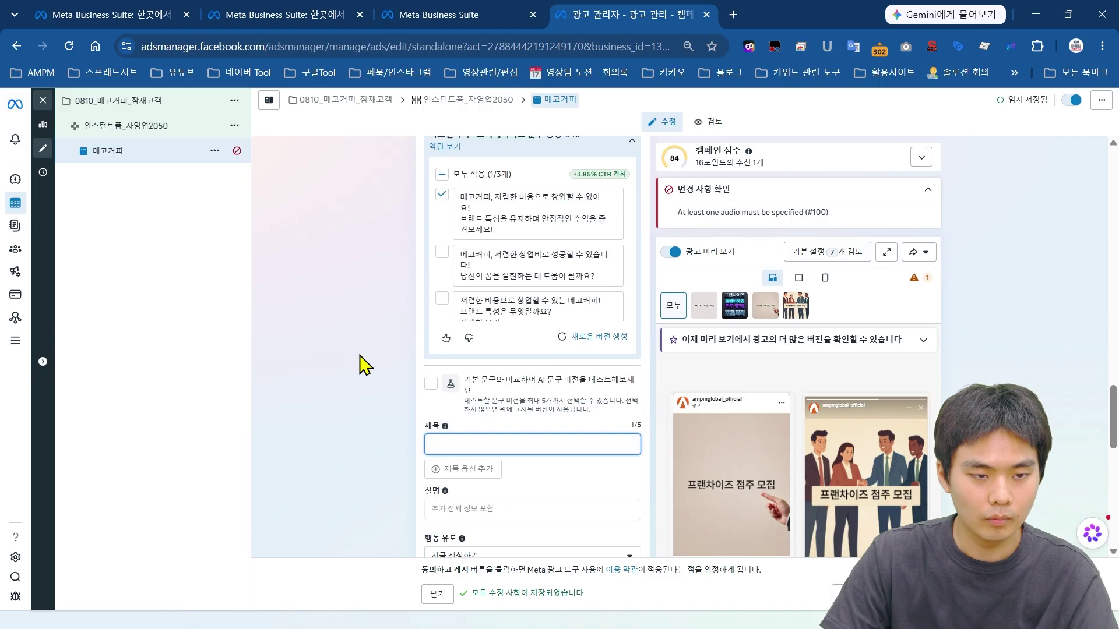
scroll(383, 355, up, 2)
scroll(382, 354, down, 4)
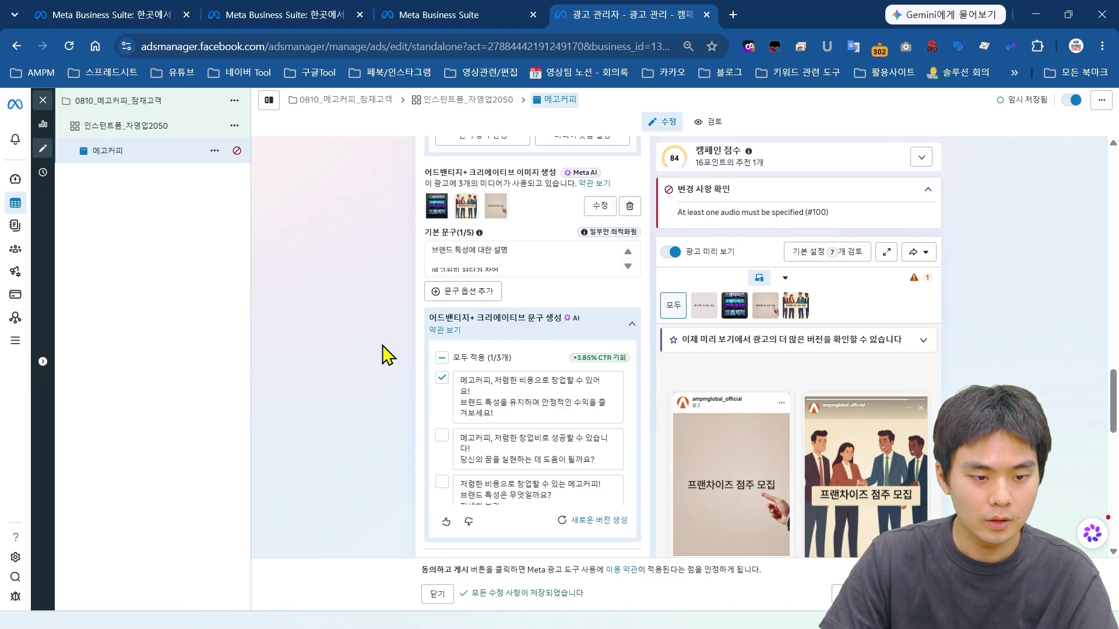
scroll(496, 446, down, 2)
text(메고커피)
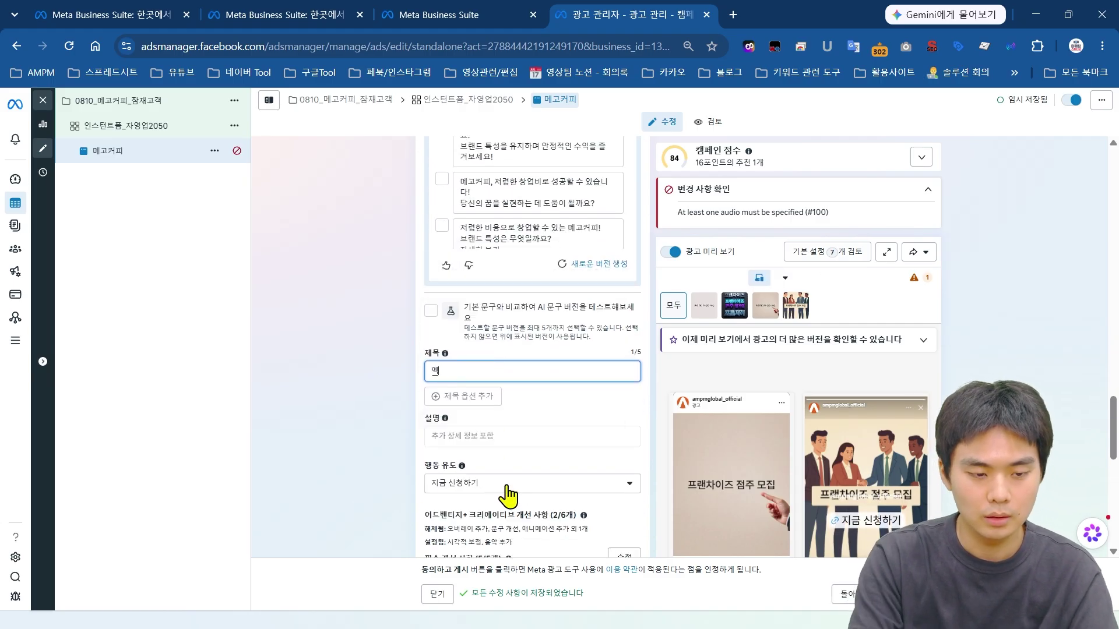
text( 창업 비)
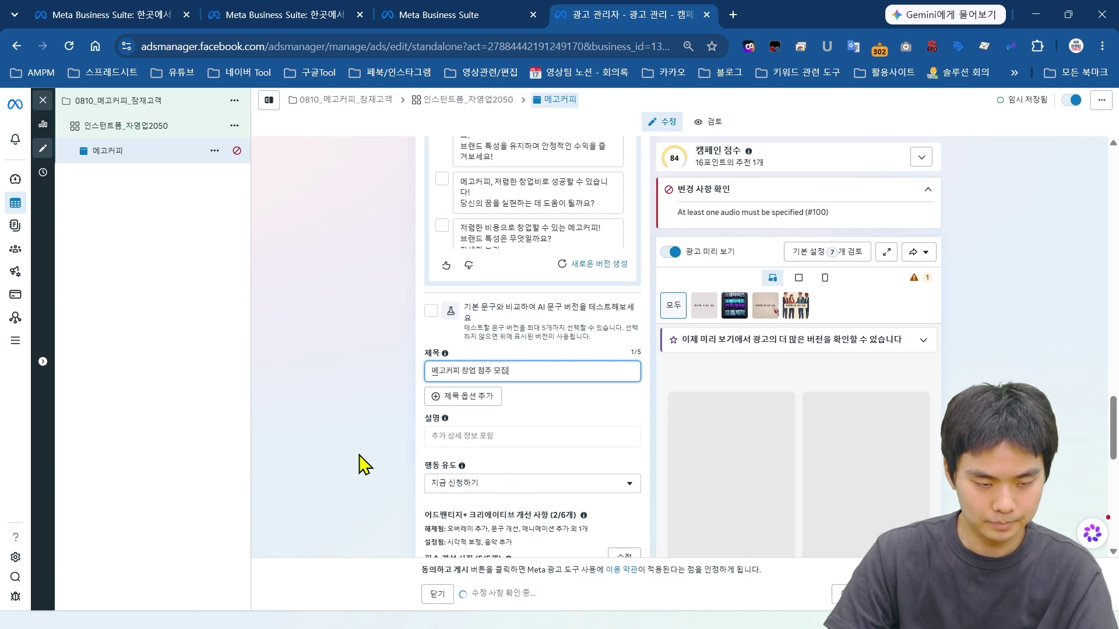
Step: Enter the description 가맹비 1000만원 지원 in the 설명 field
click(488, 435)
text(가맹)
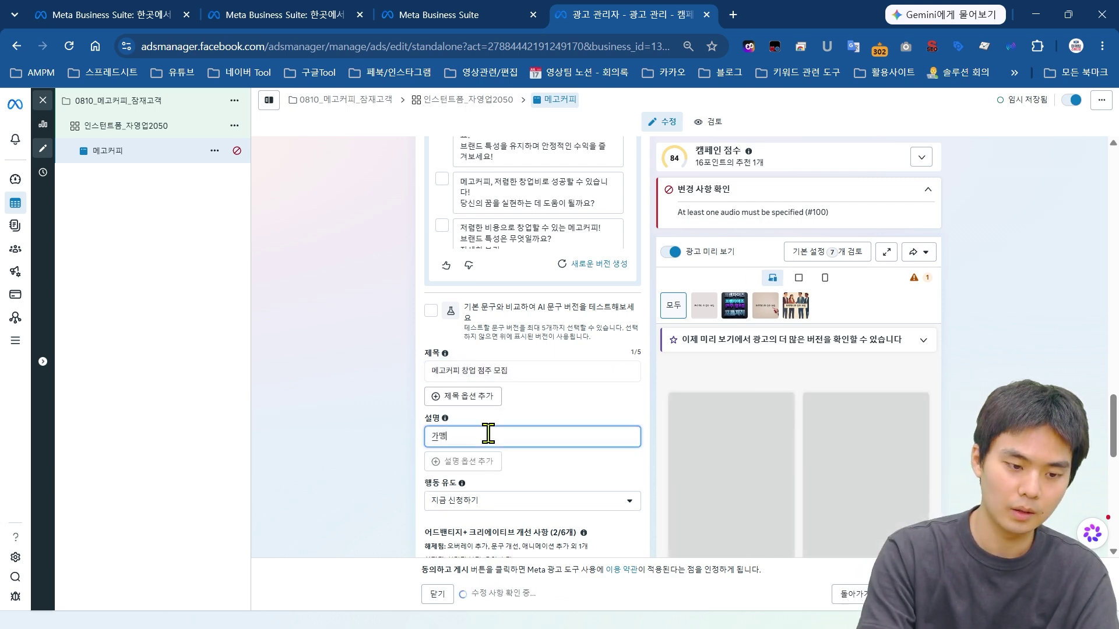
text(비 1000만원 지원)
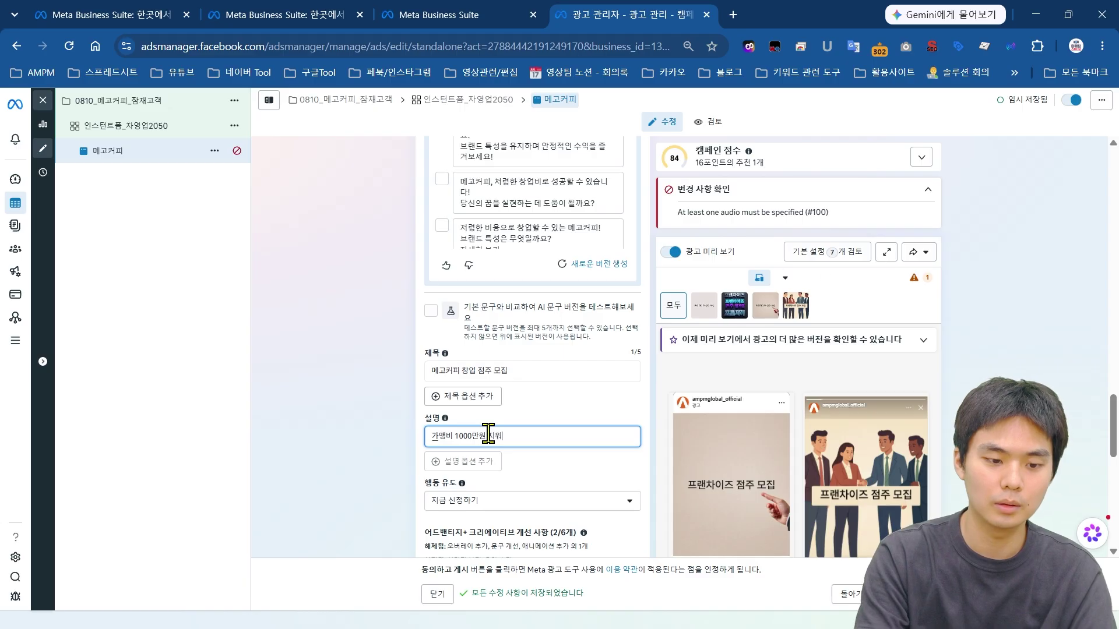
scroll(507, 432, down, 2)
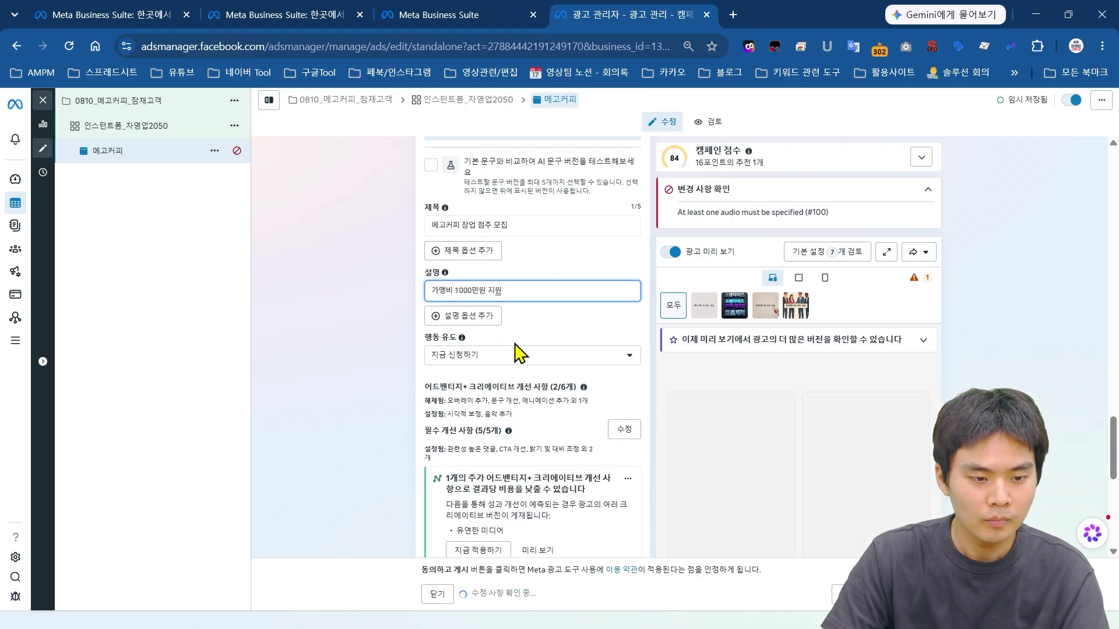
scroll(523, 356, down, 2)
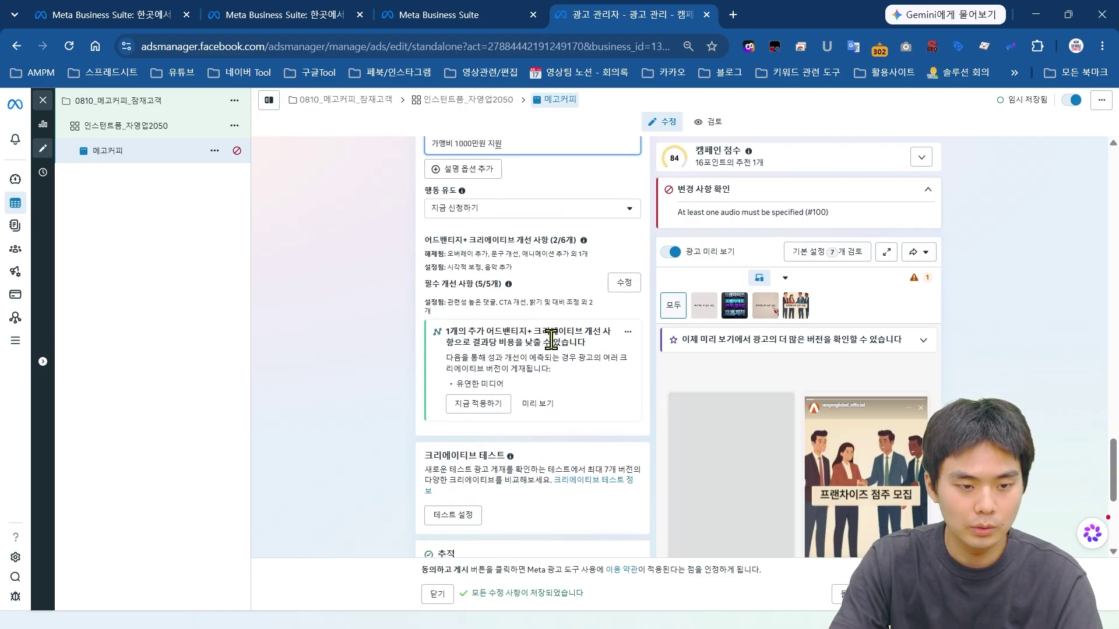
scroll(536, 344, down, 3)
scroll(518, 303, up, 3)
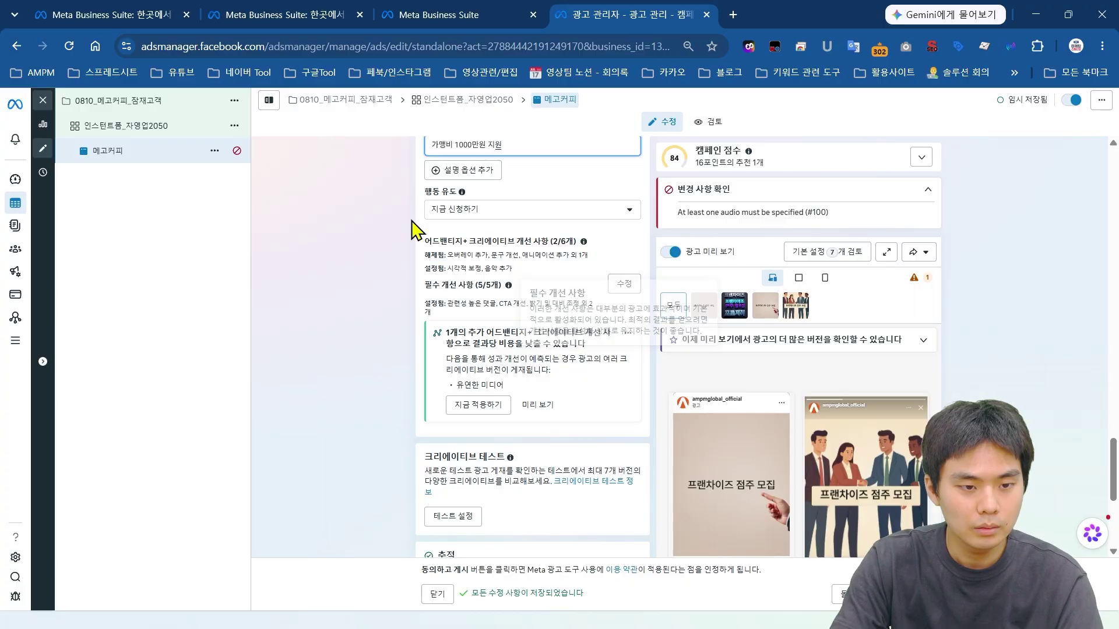
drag(420, 237, 575, 300)
click(645, 305)
scroll(570, 324, down, 2)
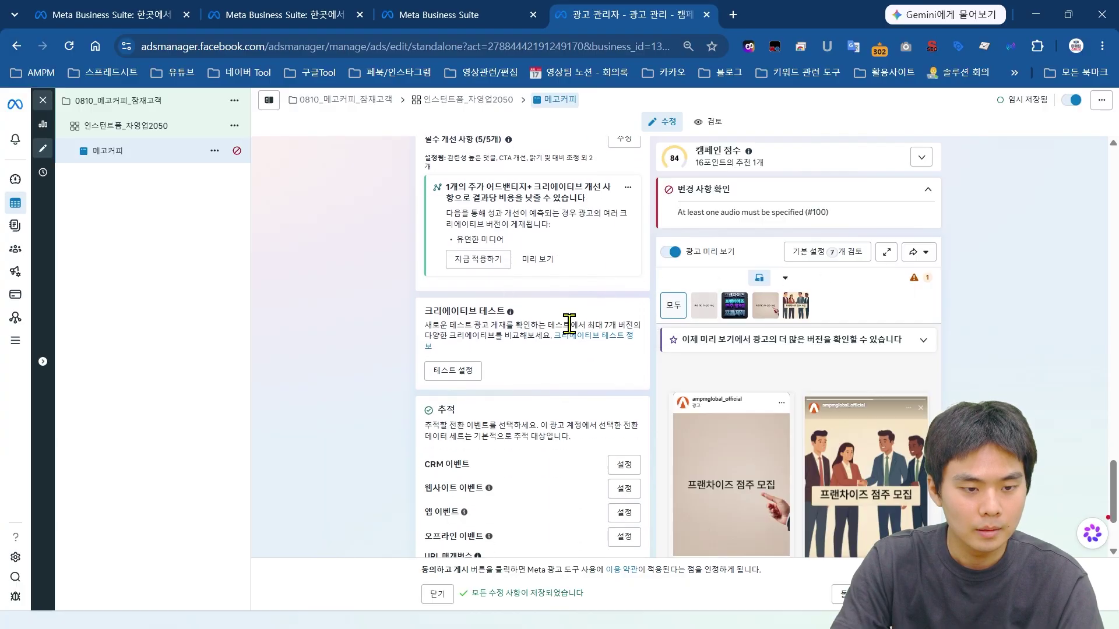
scroll(542, 297, down, 2)
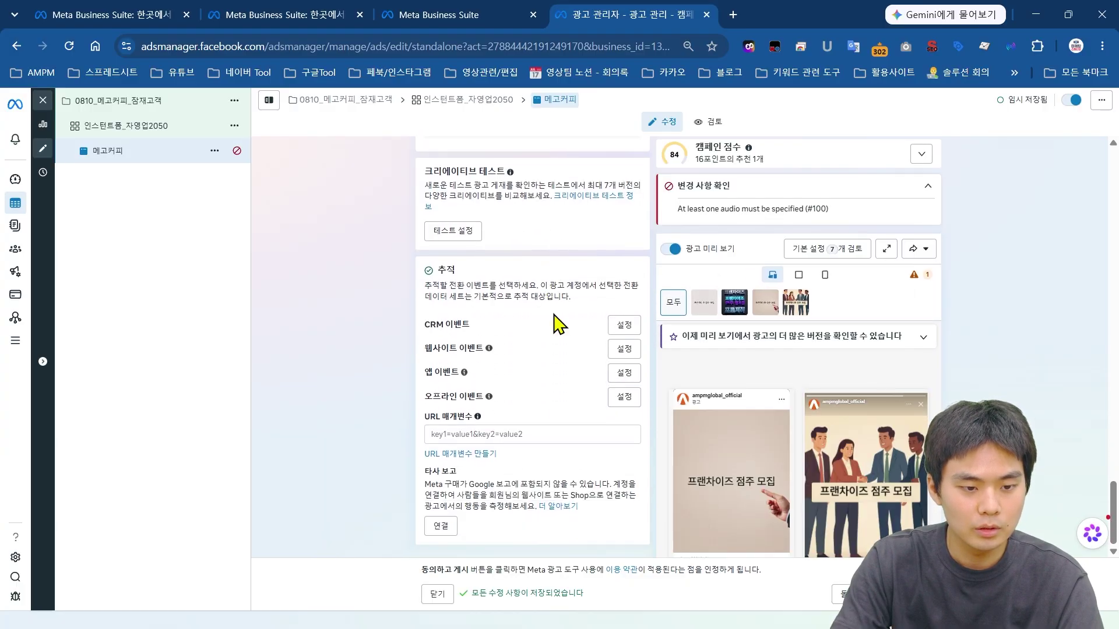
scroll(798, 349, down, 2)
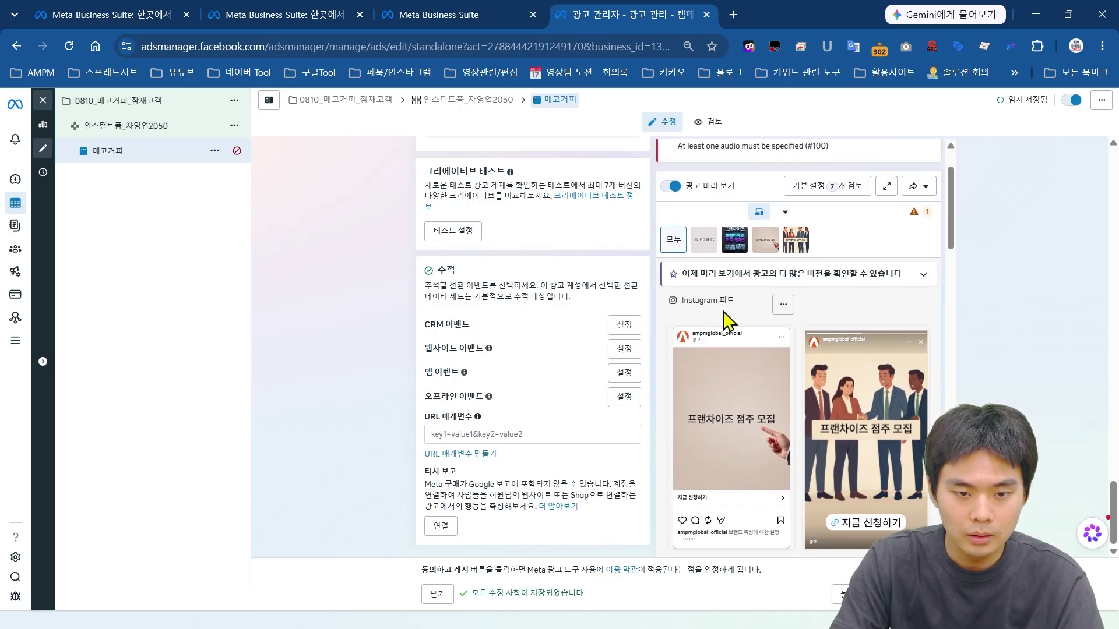
click(886, 187)
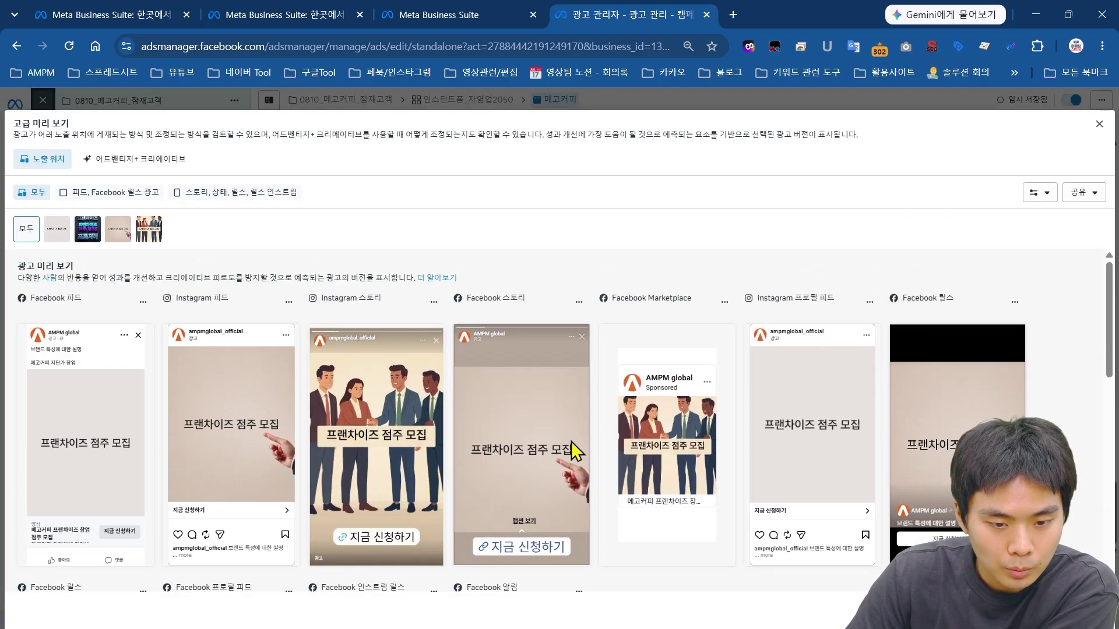
scroll(816, 449, down, 5)
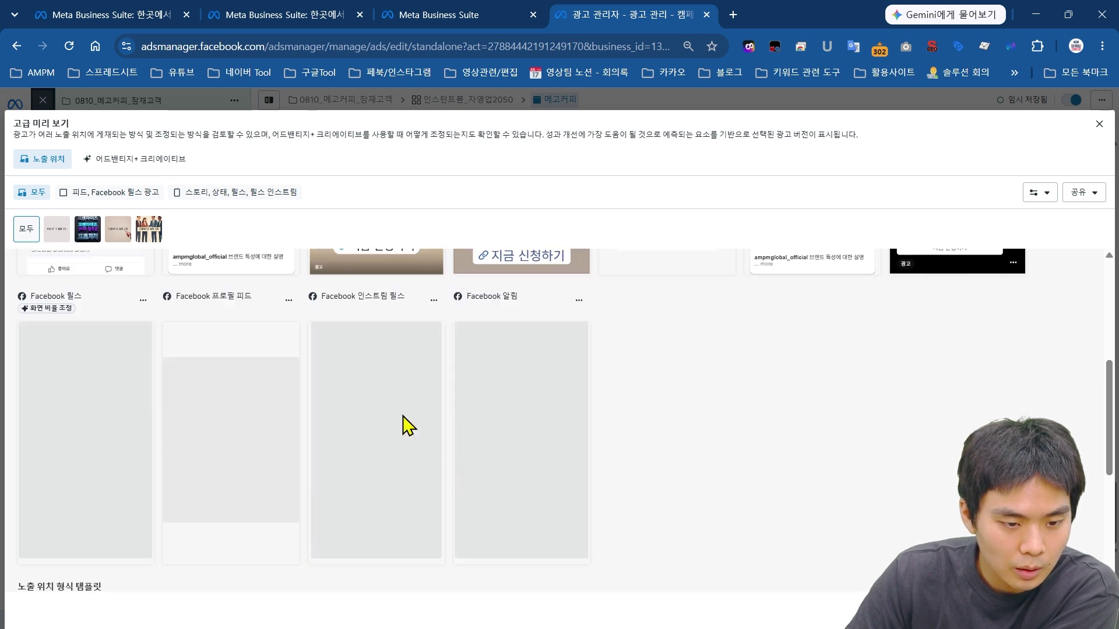
scroll(682, 336, down, 2)
scroll(549, 402, up, 3)
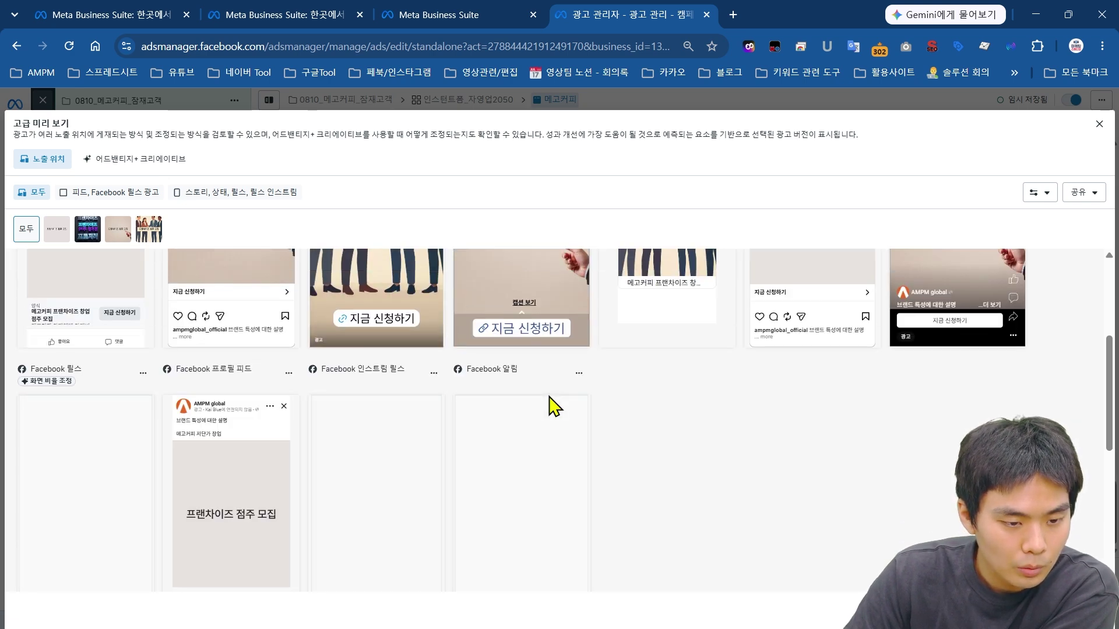
scroll(650, 444, down, 3)
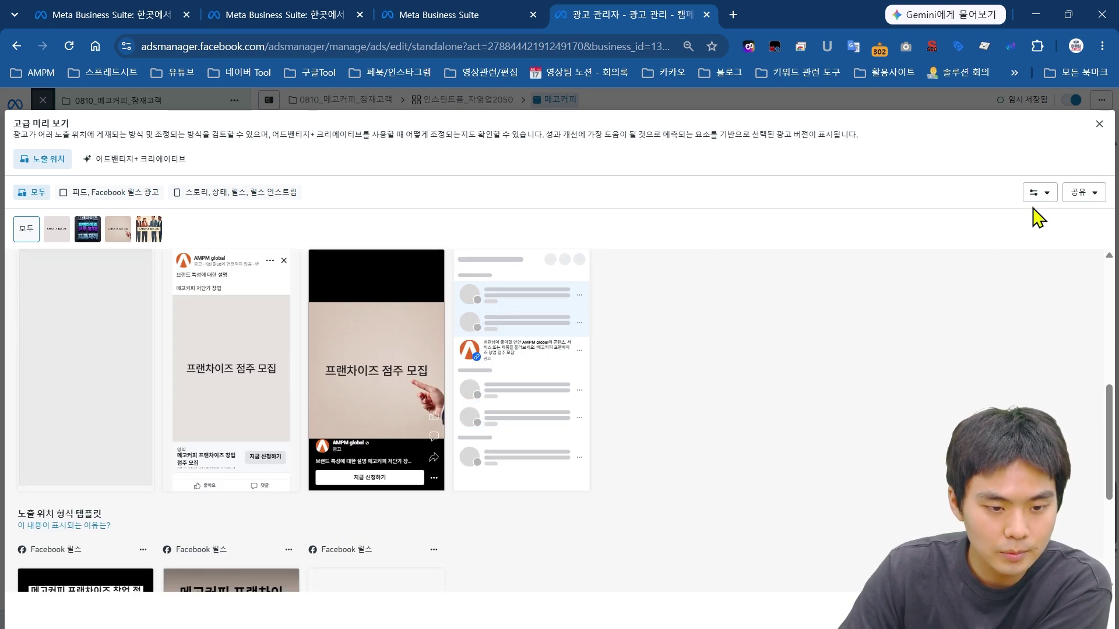
scroll(618, 465, down, 3)
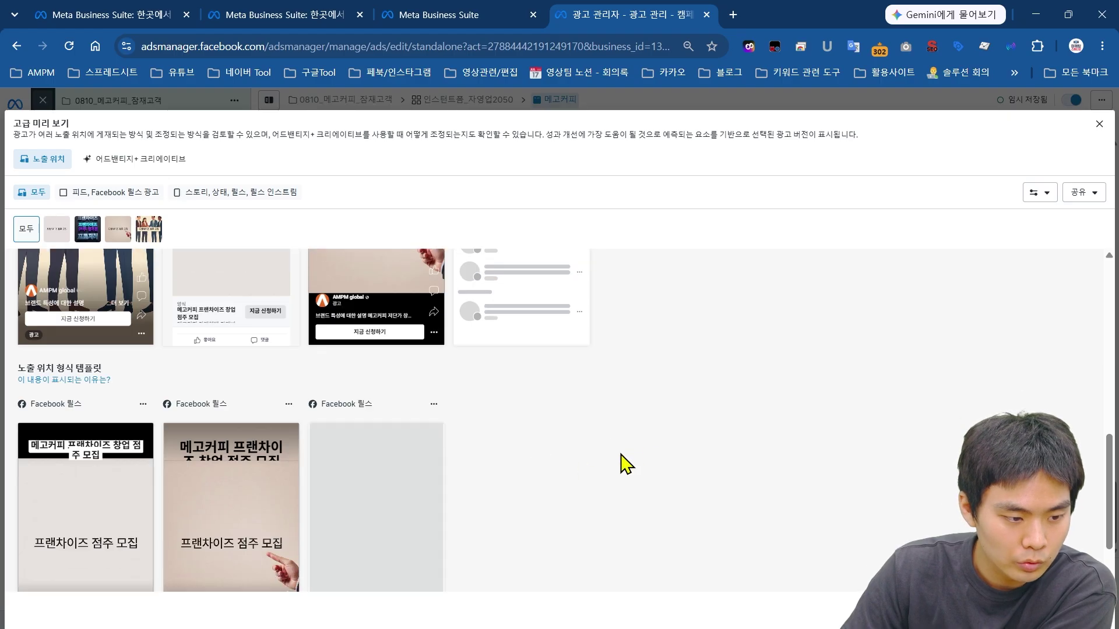
scroll(627, 464, down, 2)
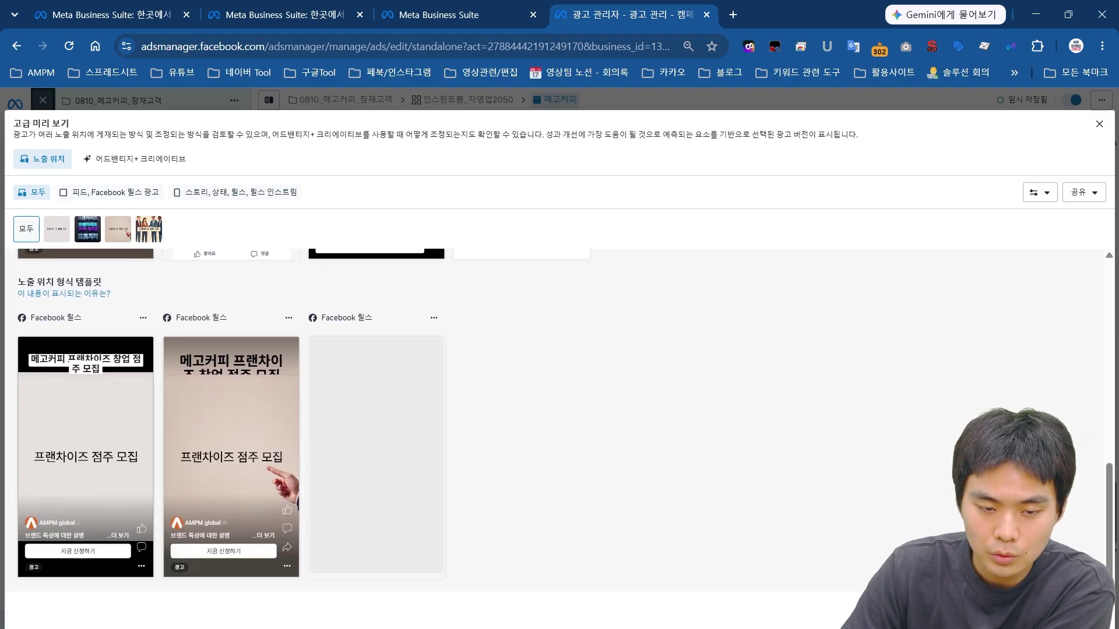
key(Escape)
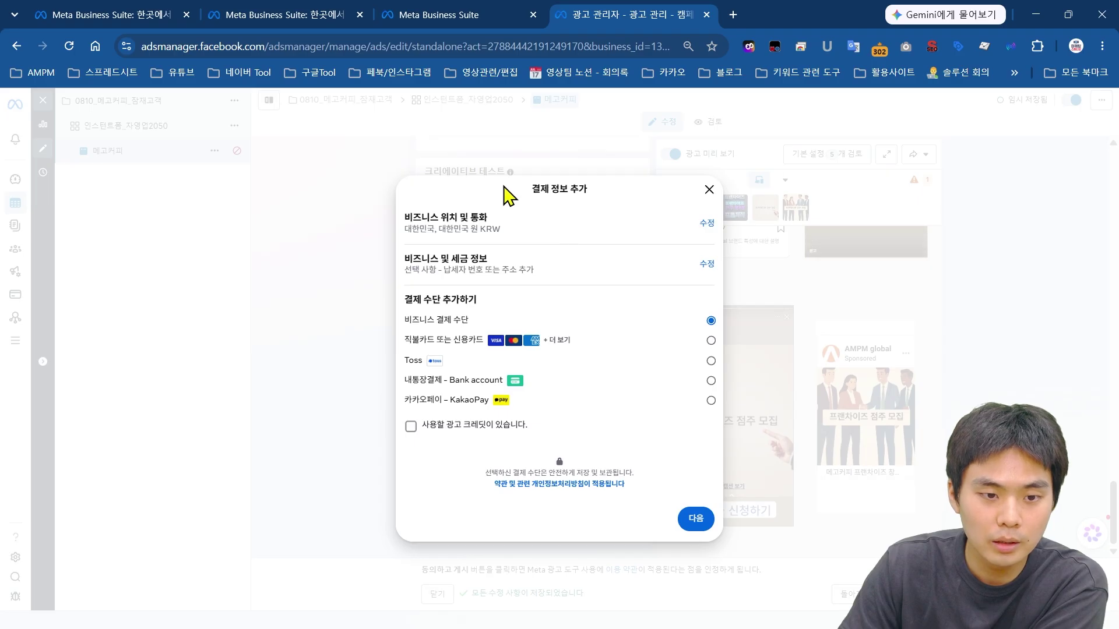
Step: Close the 결제 정보 추가 payment details prompt without adding payment
drag(509, 195, 612, 306)
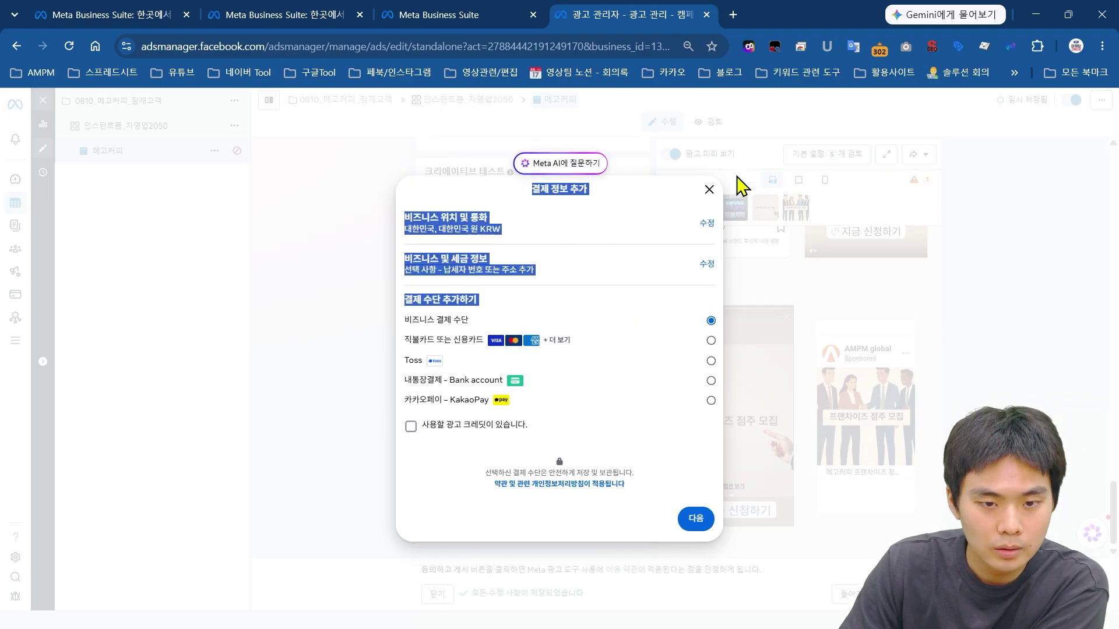
click(709, 189)
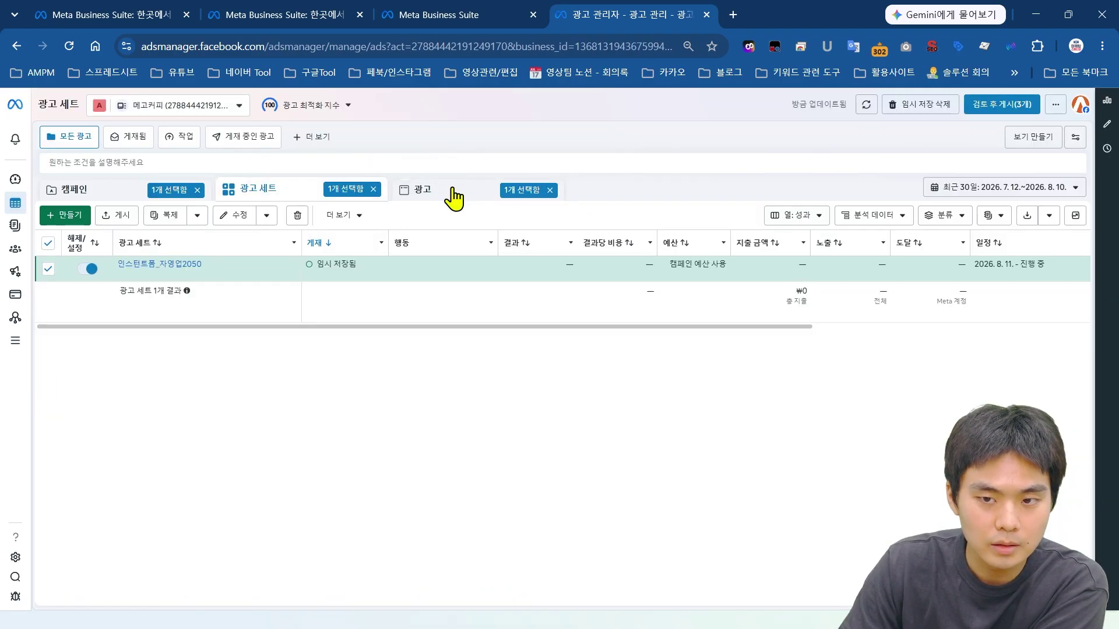
Step: Move from 광고 and 광고 세트 to the 캠페인 tab and check 0810_메고커피_잠재고객's 임시 저장됨 status
click(453, 198)
click(243, 191)
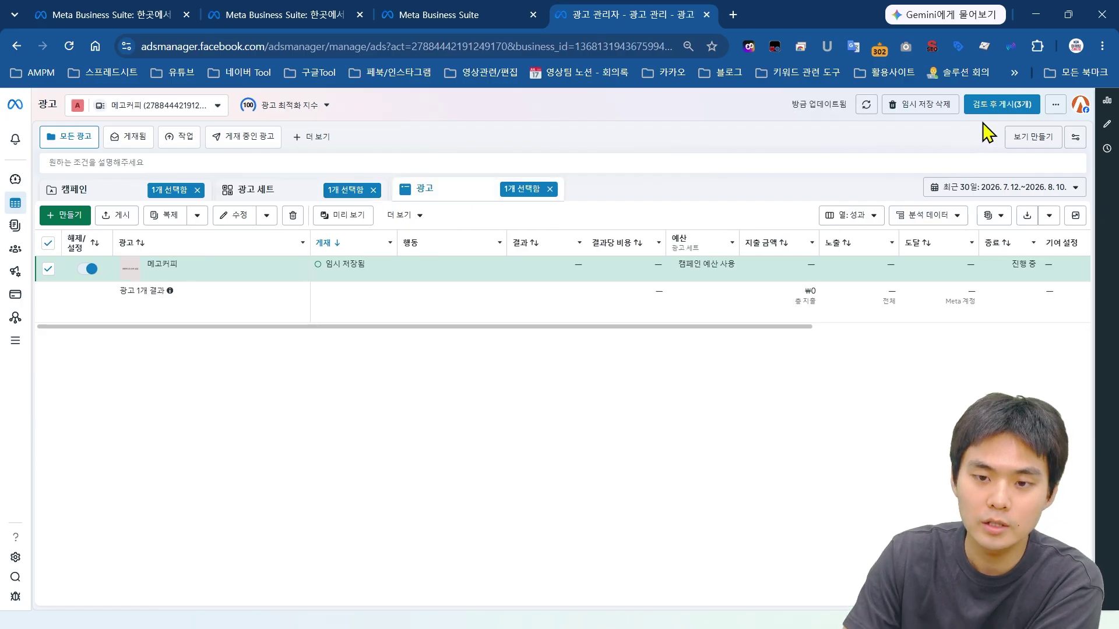
click(125, 194)
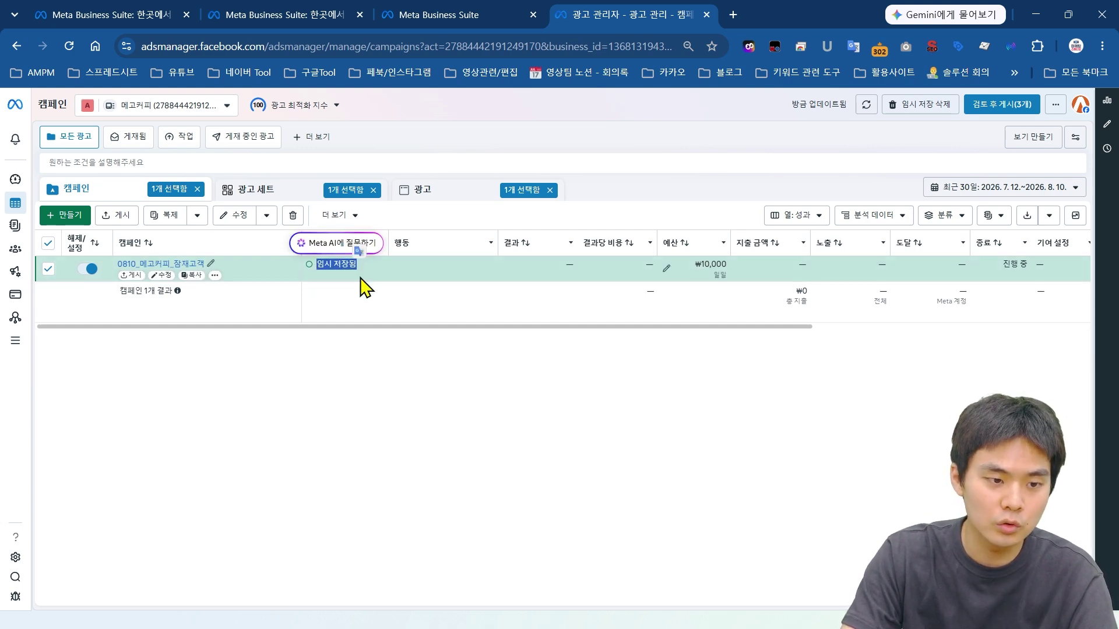
drag(358, 263, 318, 263)
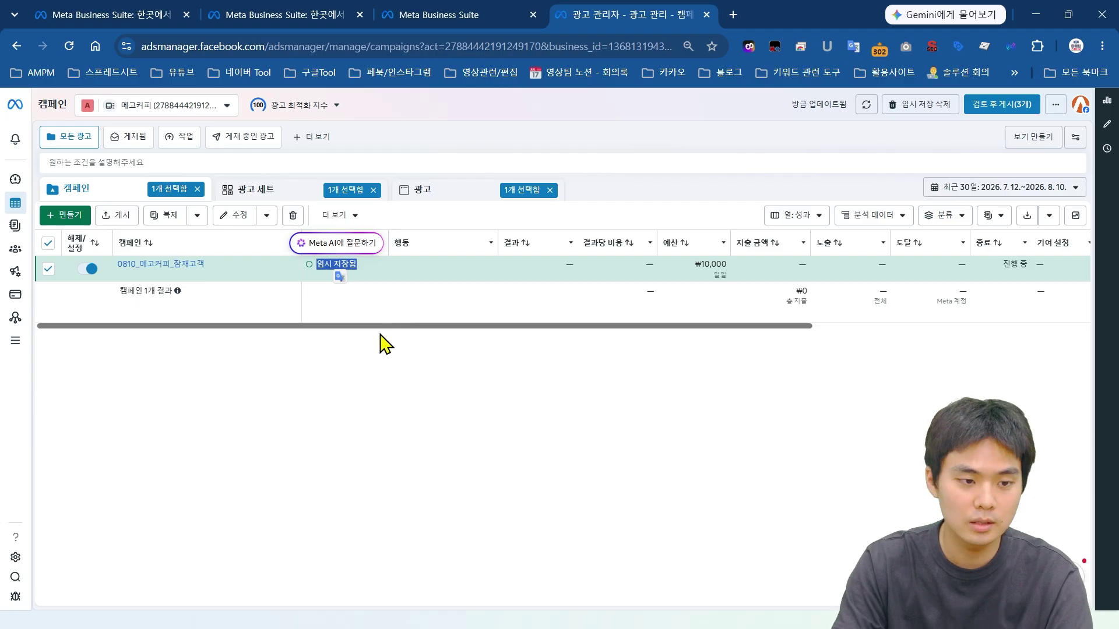
scroll(639, 330, right, 1)
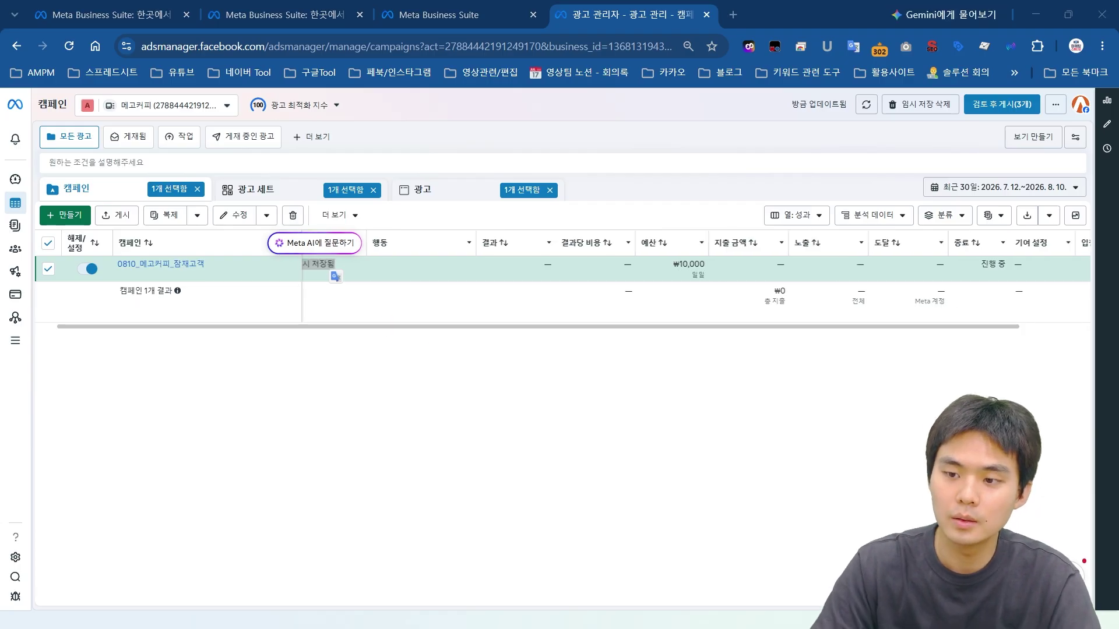